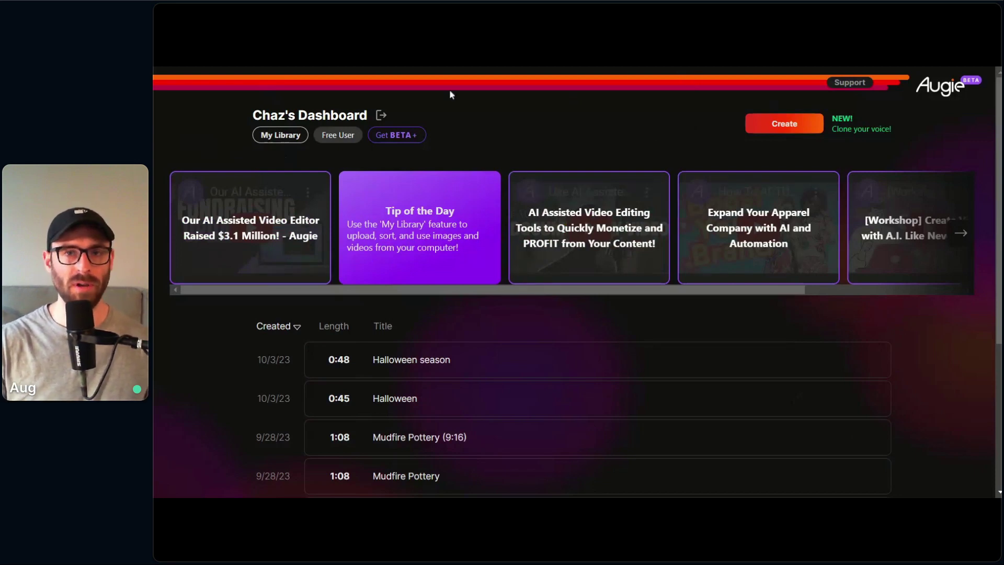
Step: Look over the dashboard's featured videos and the list of existing projects
scroll(727, 245, "down", 3)
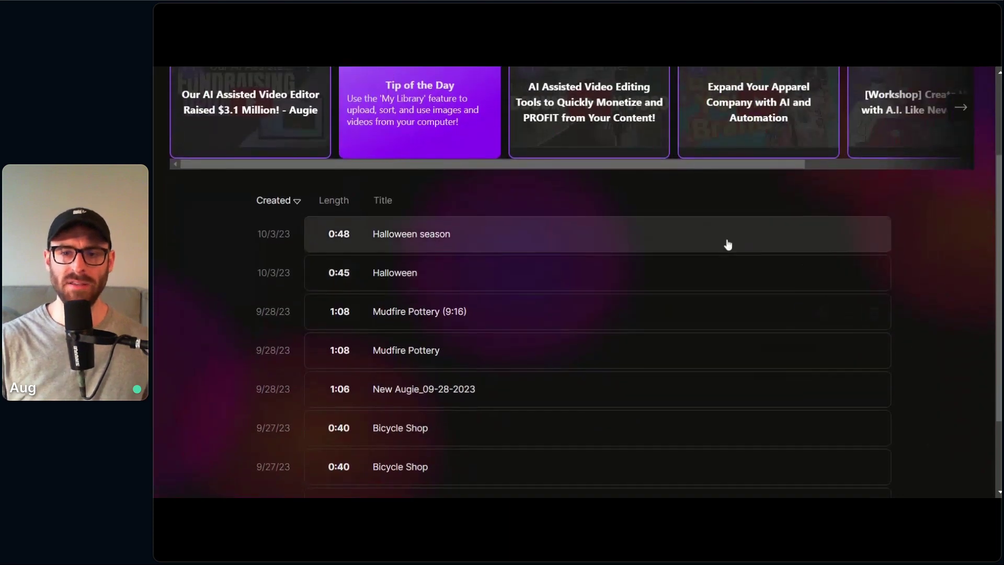
scroll(728, 245, "up", 3)
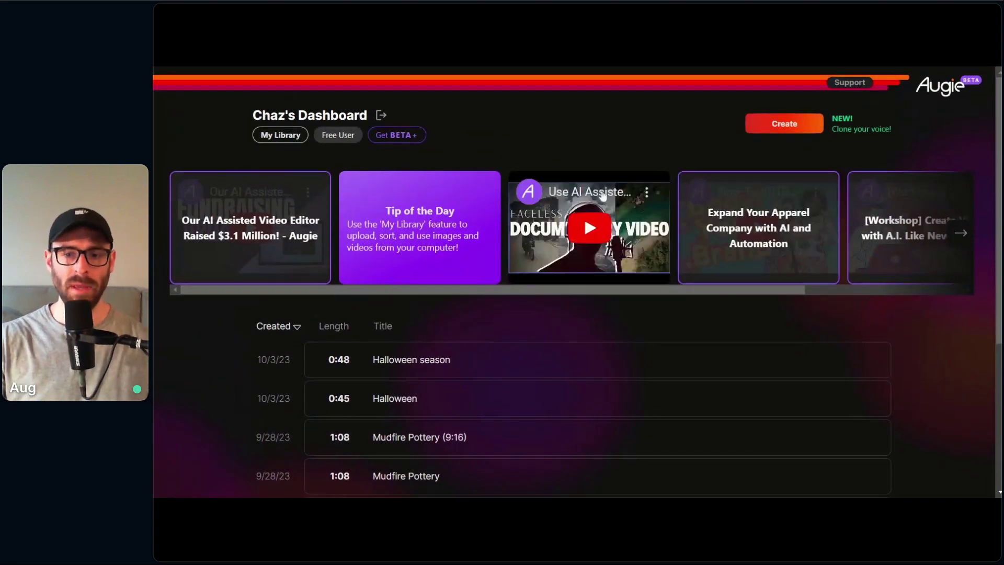
scroll(627, 210, "down", 3)
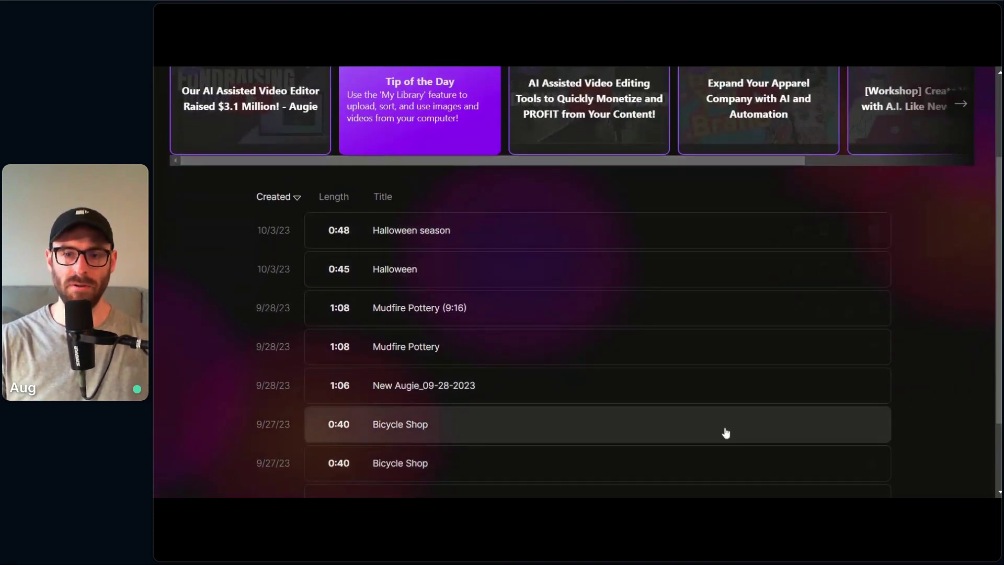
scroll(894, 291, "up", 1)
scroll(893, 291, "up", 2)
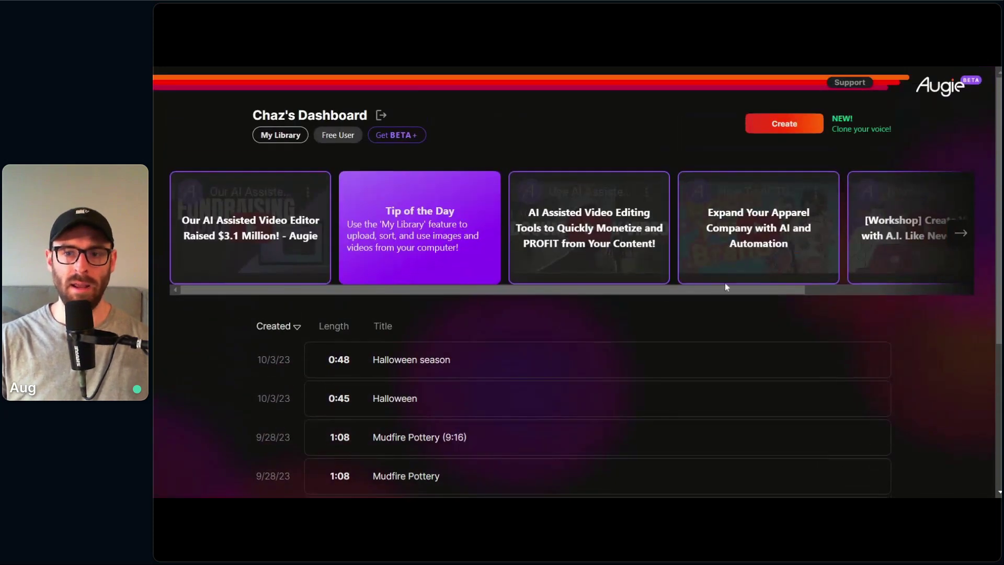
left_click_drag(377, 290, 325, 297)
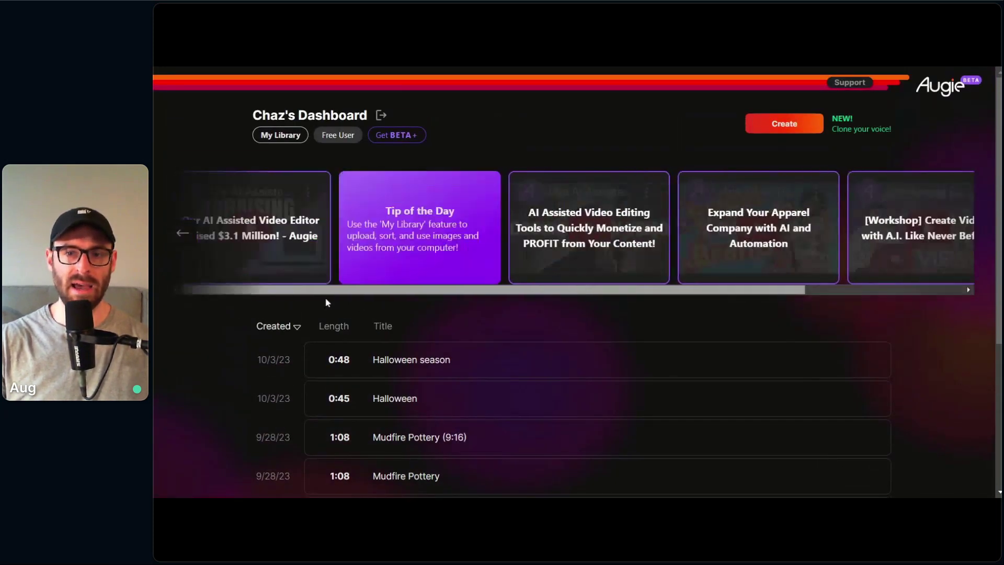
mouse_move(836, 366)
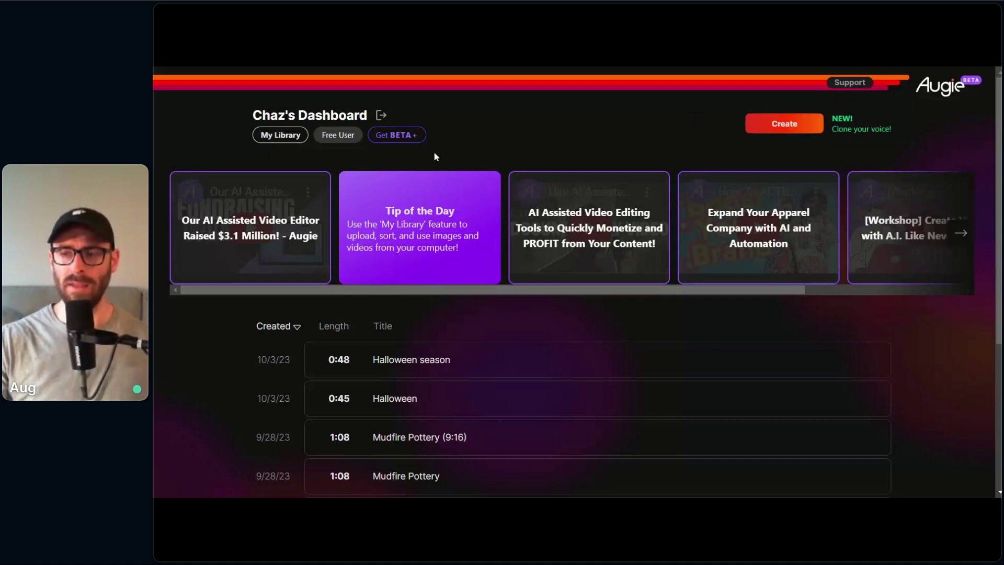
Step: Look through the media library's folder creation form and filter options, and return to the dashboard
left_click(299, 142)
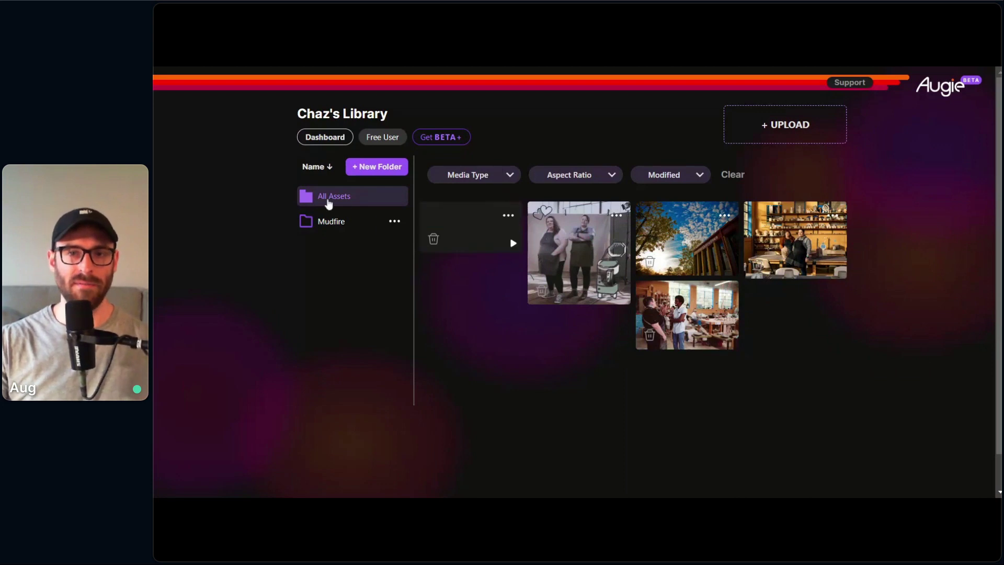
left_click(394, 172)
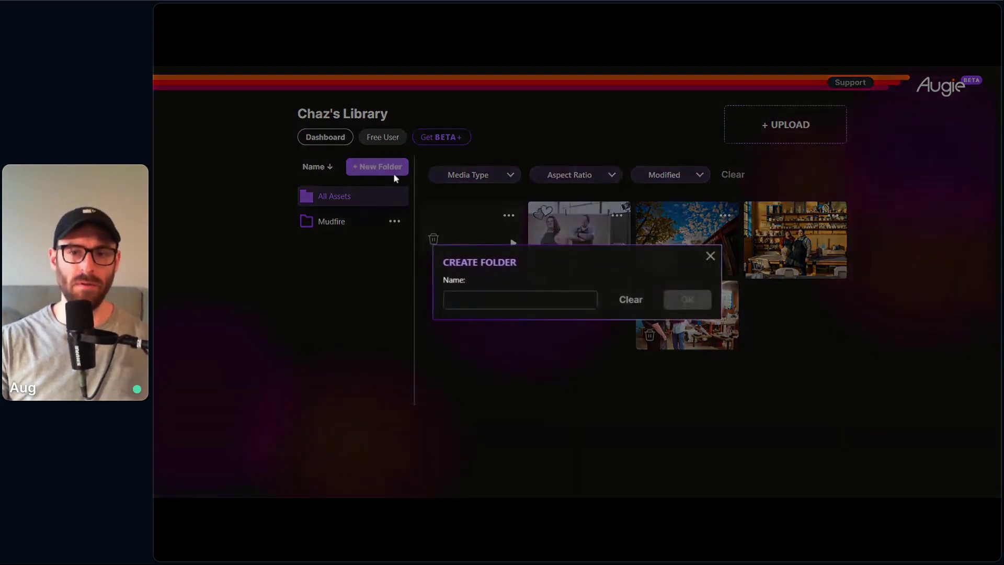
left_click(711, 256)
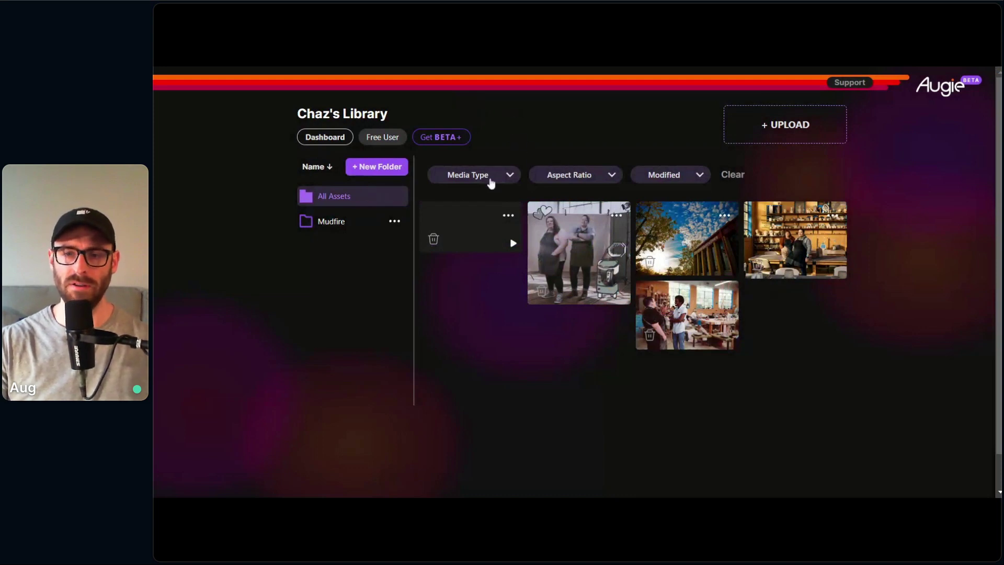
left_click(568, 176)
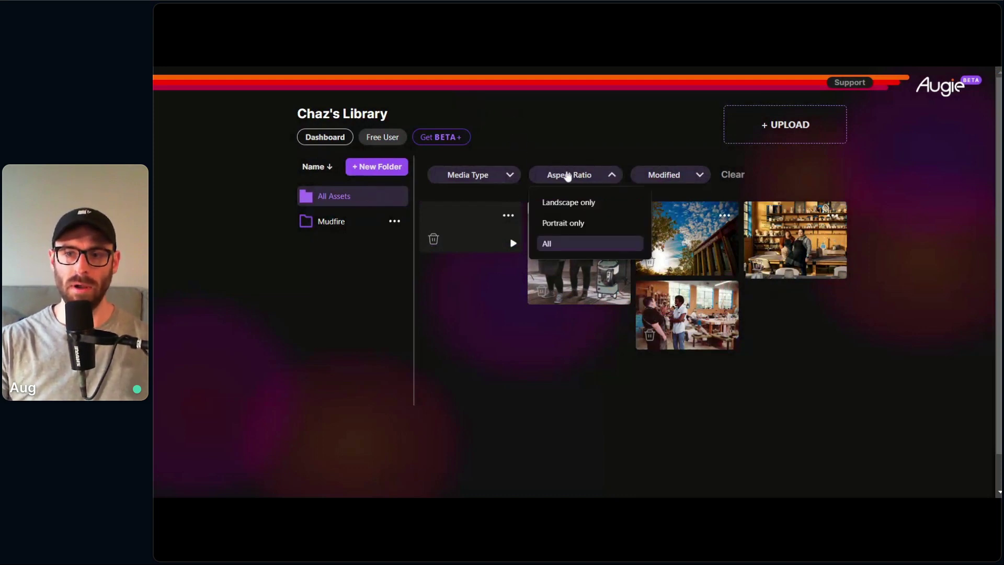
left_click(508, 175)
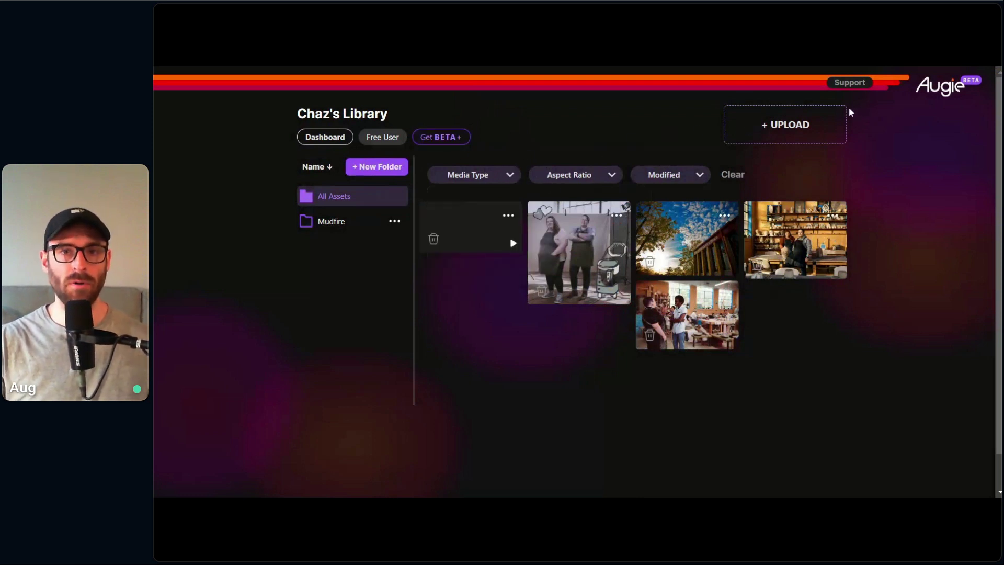
left_click(929, 97)
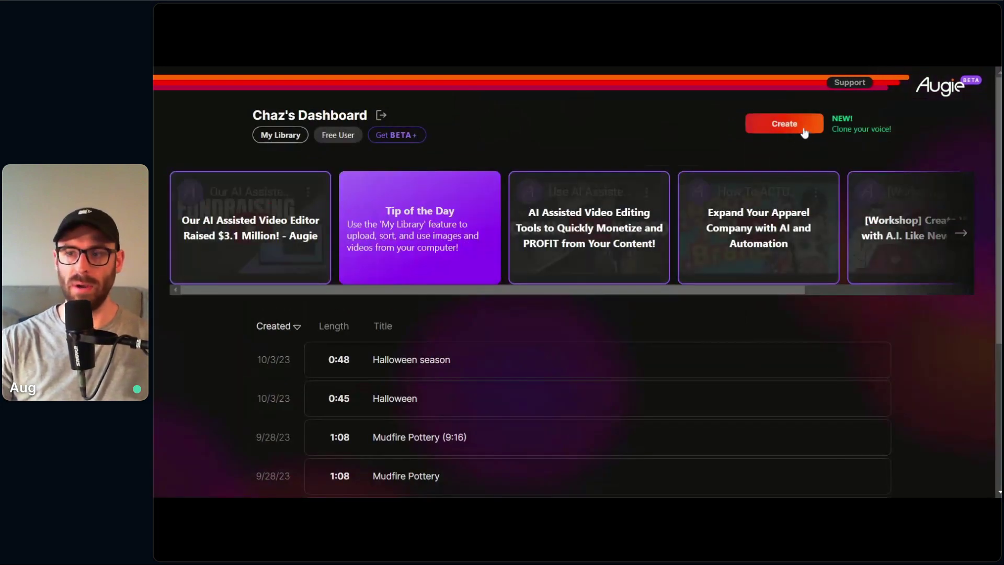
Step: Start creating a new video with the starting-from-scratch option
left_click(805, 133)
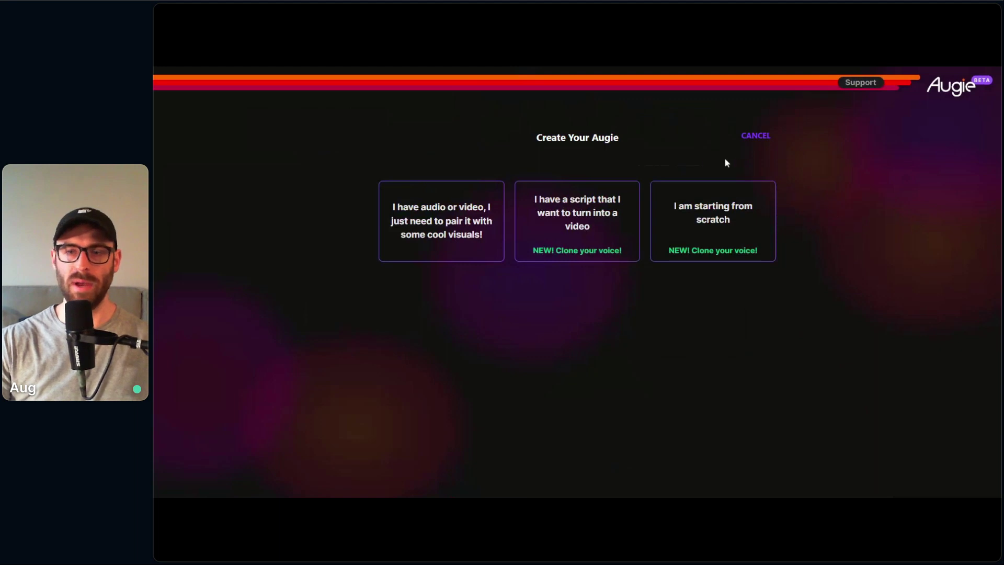
left_click(745, 225)
left_click(731, 286)
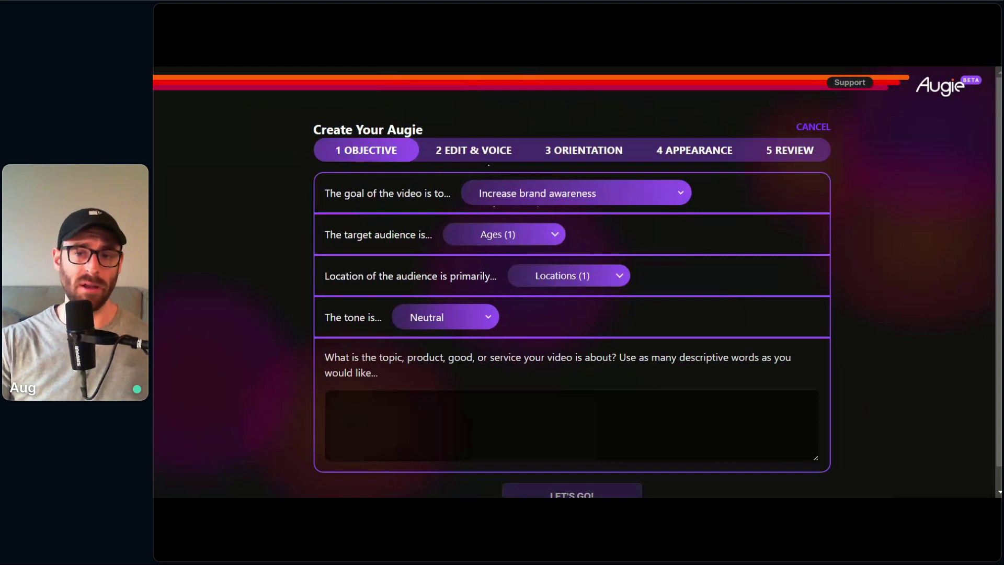
Step: Try Boost social media engagement and Create an ad as the video's goal, and return it to Increase brand awareness
left_click(552, 208)
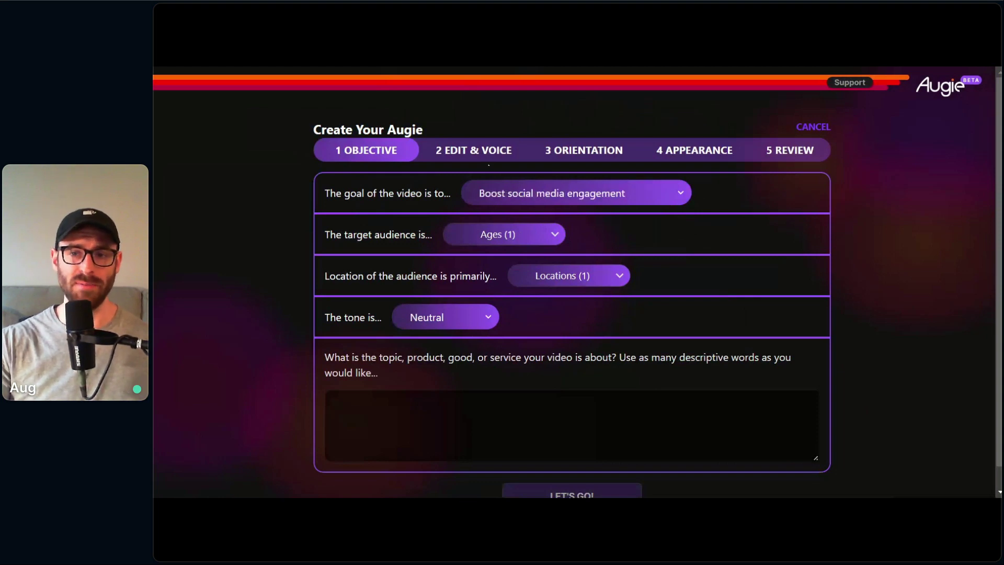
left_click(565, 212)
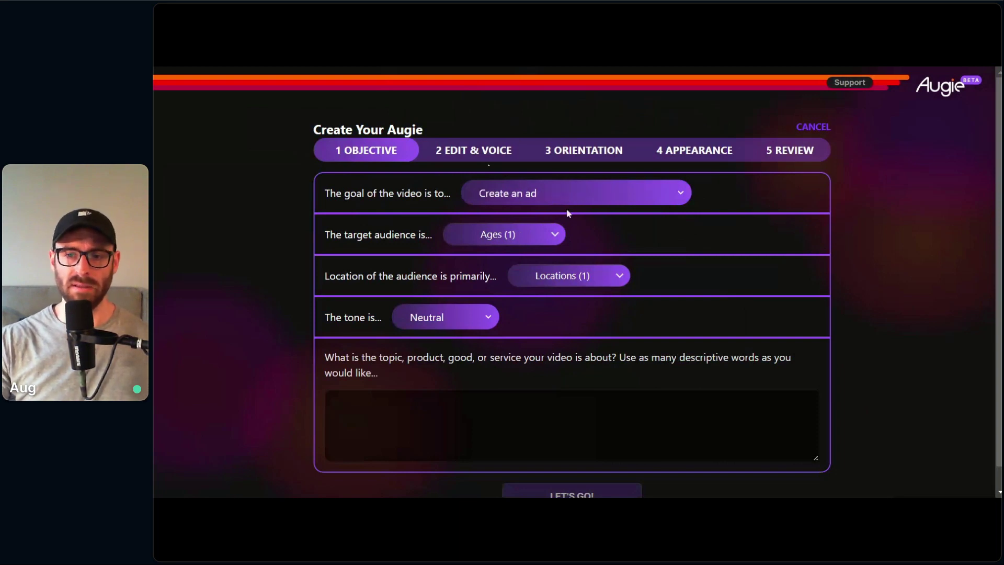
left_click(544, 230)
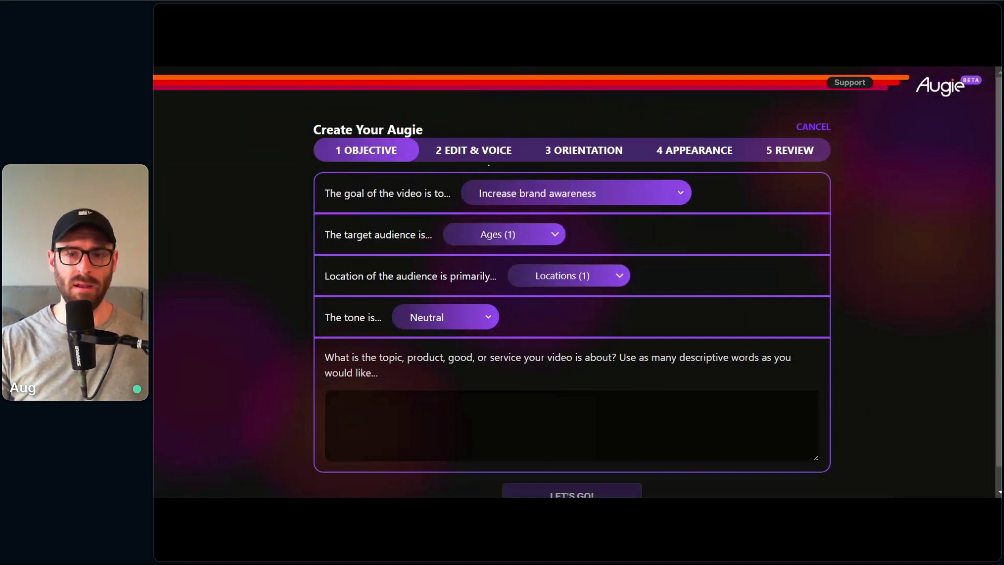
Step: Try the 18-24 age group as the target audience and set it back to All
left_click(508, 240)
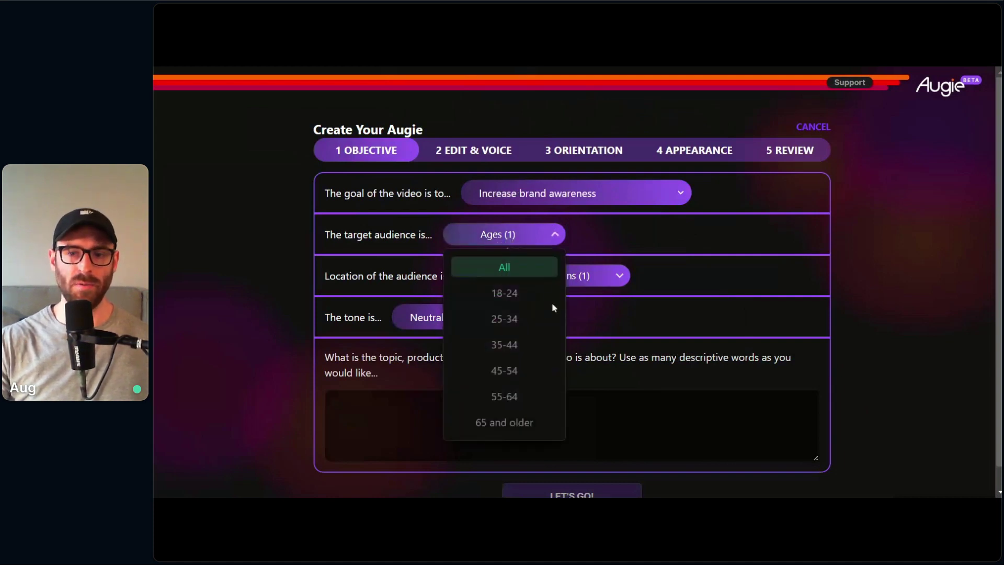
left_click(510, 292)
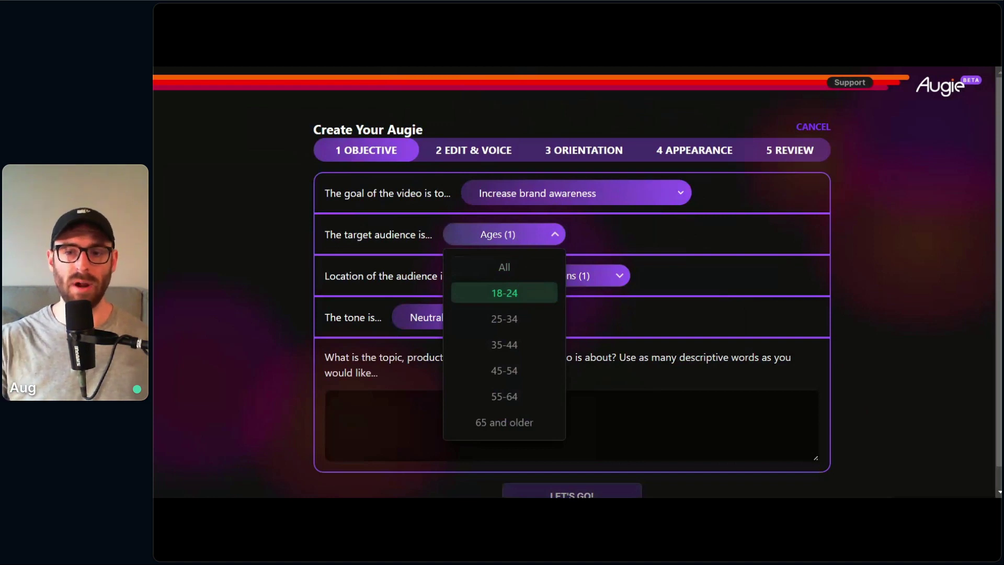
left_click(526, 268)
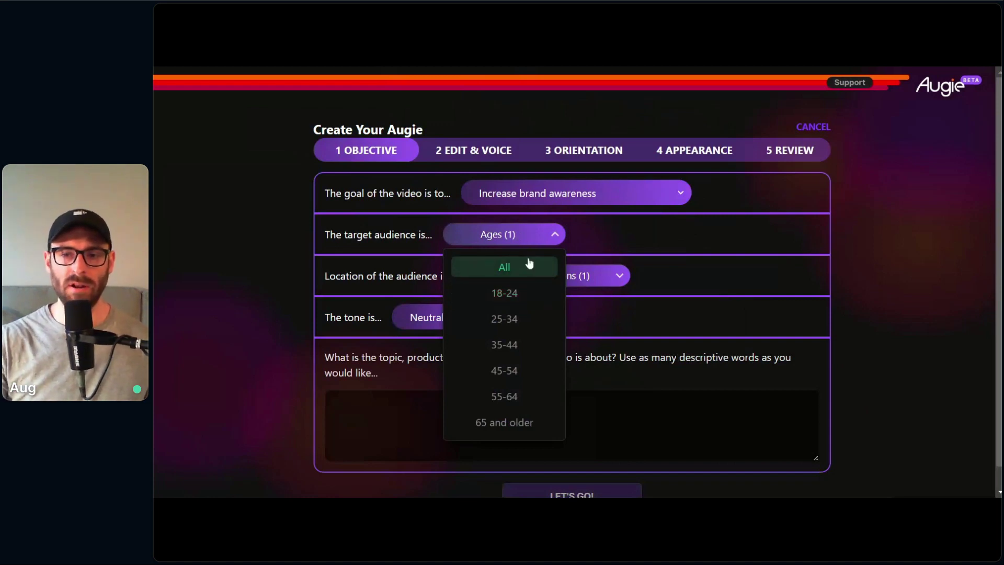
left_click(601, 239)
Step: Try Northwest US as the audience location and set it back to Anywhere
scroll(575, 283, "down", 1)
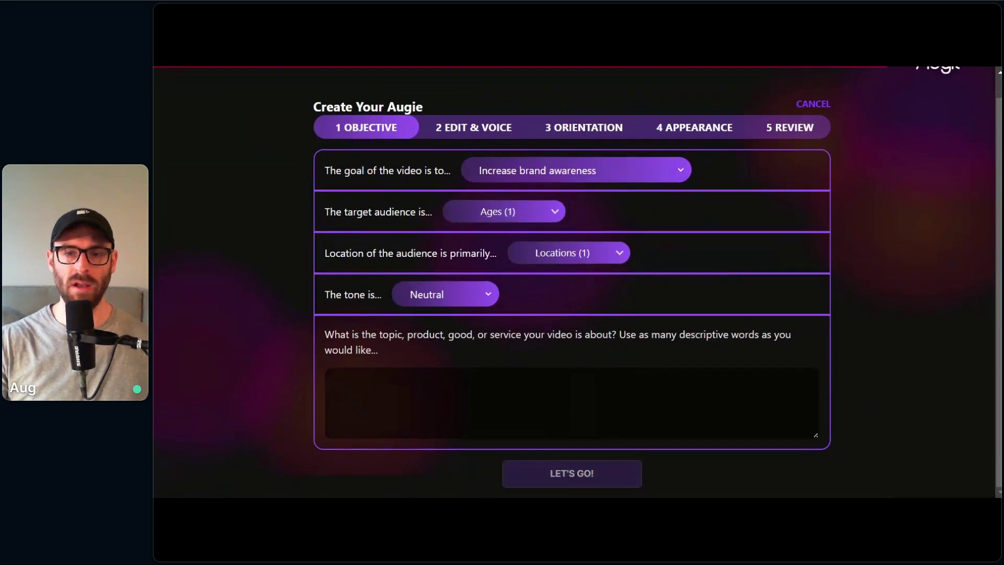
left_click(600, 253)
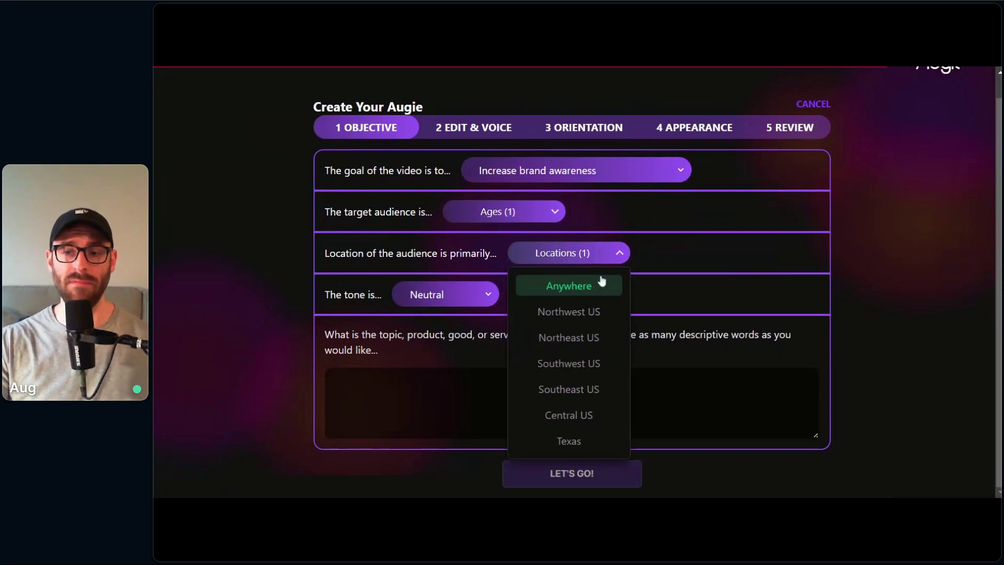
left_click(589, 315)
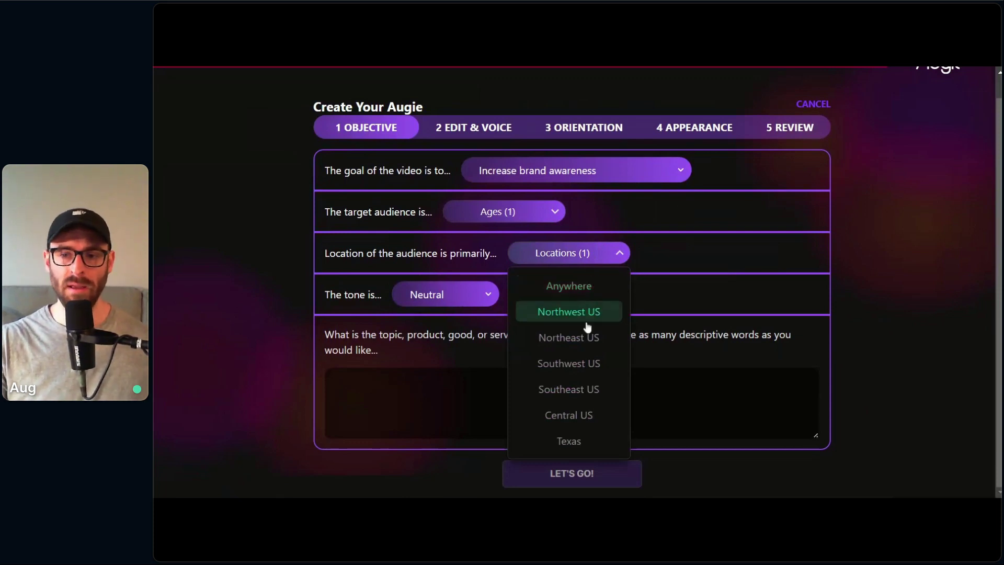
left_click(589, 289)
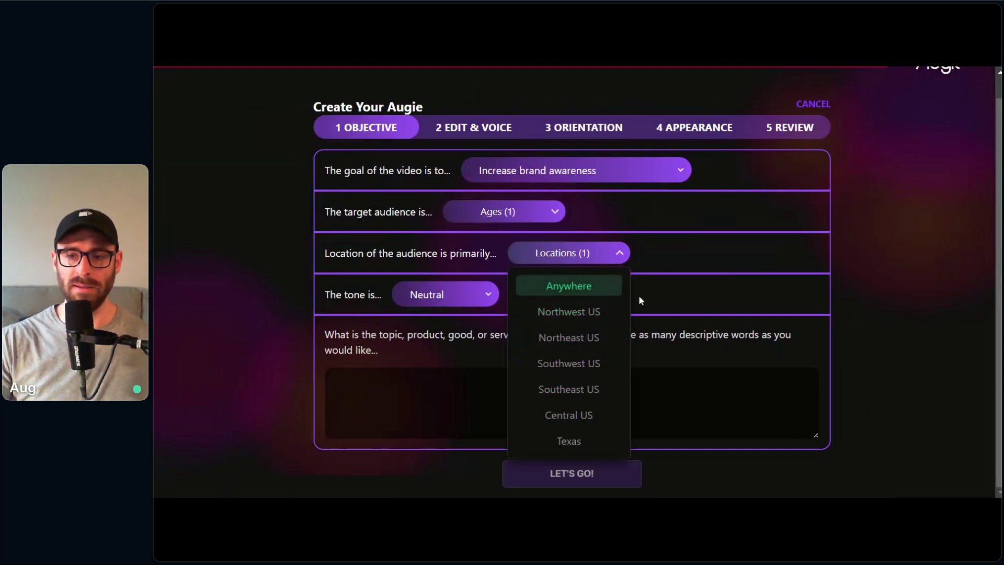
left_click(640, 297)
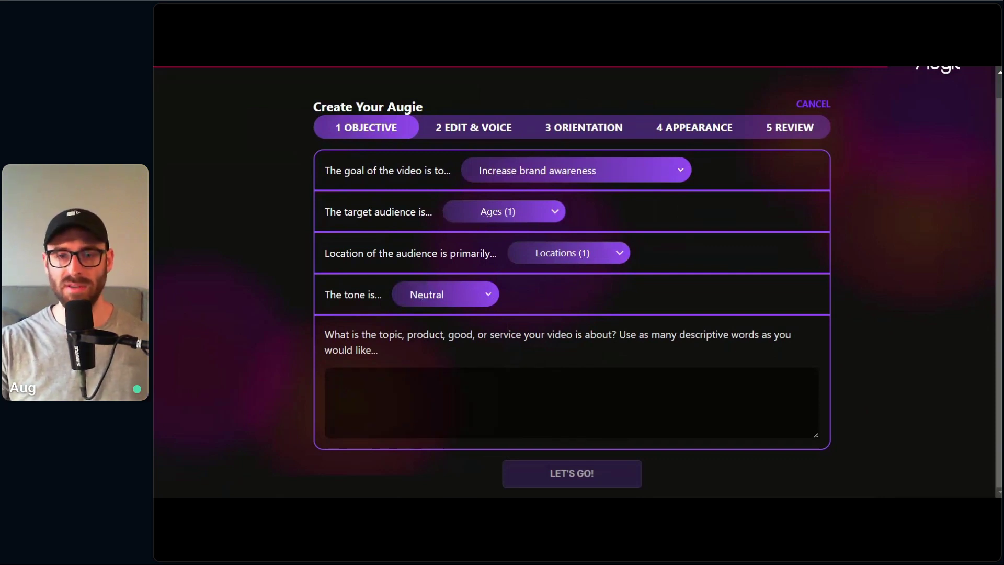
Step: Try the Humorous and Intense tones for the video and settle on Casual
left_click(441, 152)
left_click(455, 298)
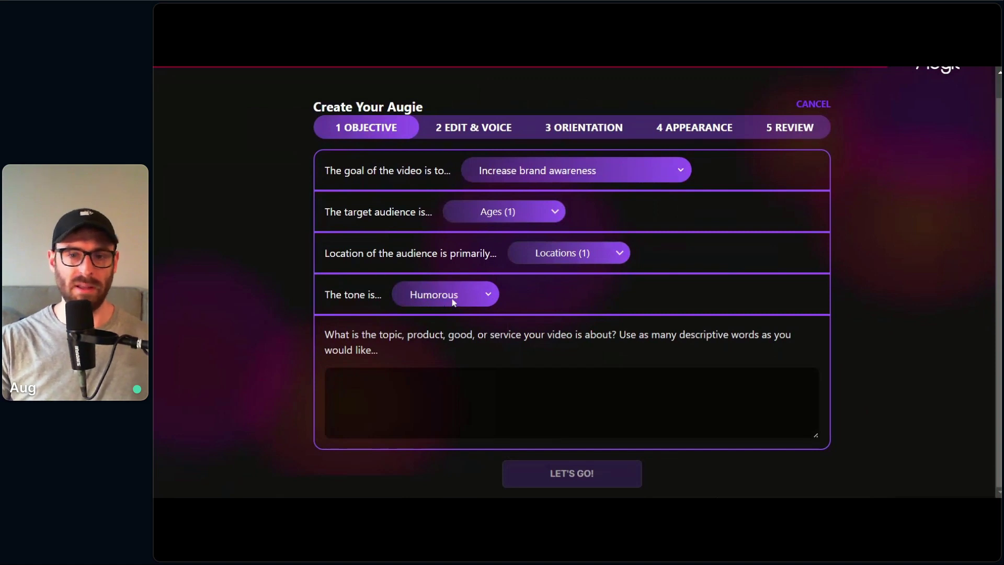
left_click(446, 274)
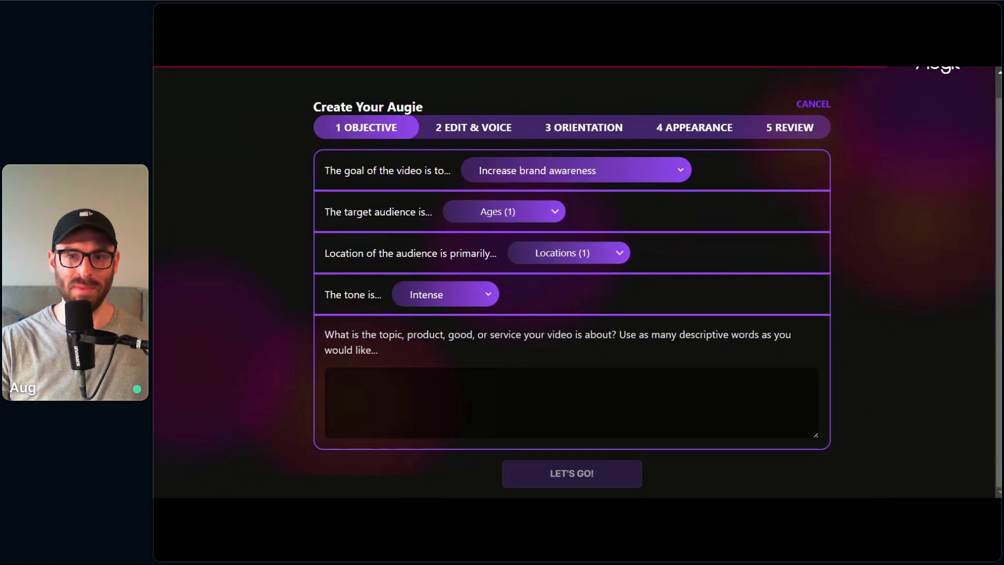
left_click(472, 263)
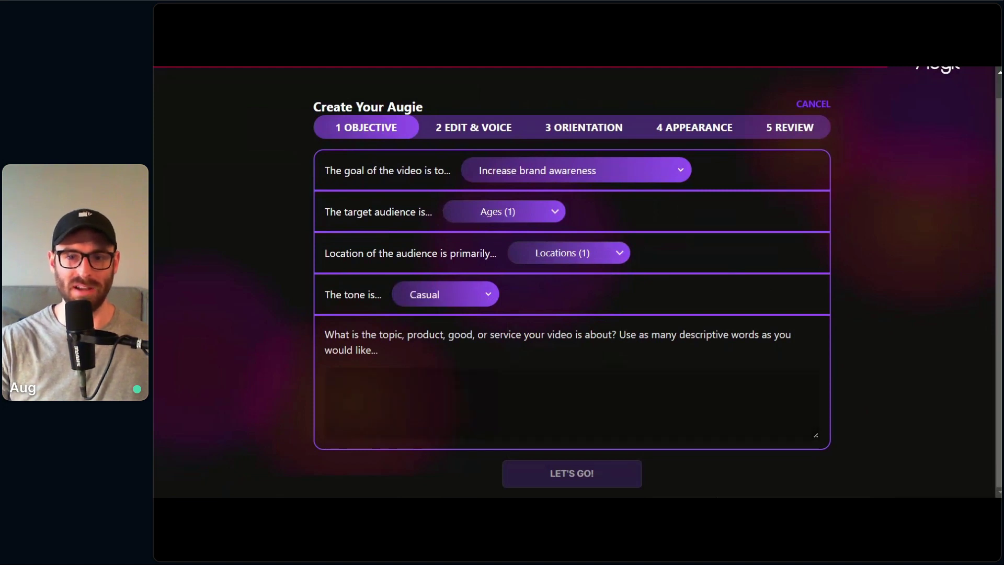
Step: Describe the video's topic as "Coffee shop ad for Halloween, the name of the coffee shop is Octane" and generate the script
left_click(544, 400)
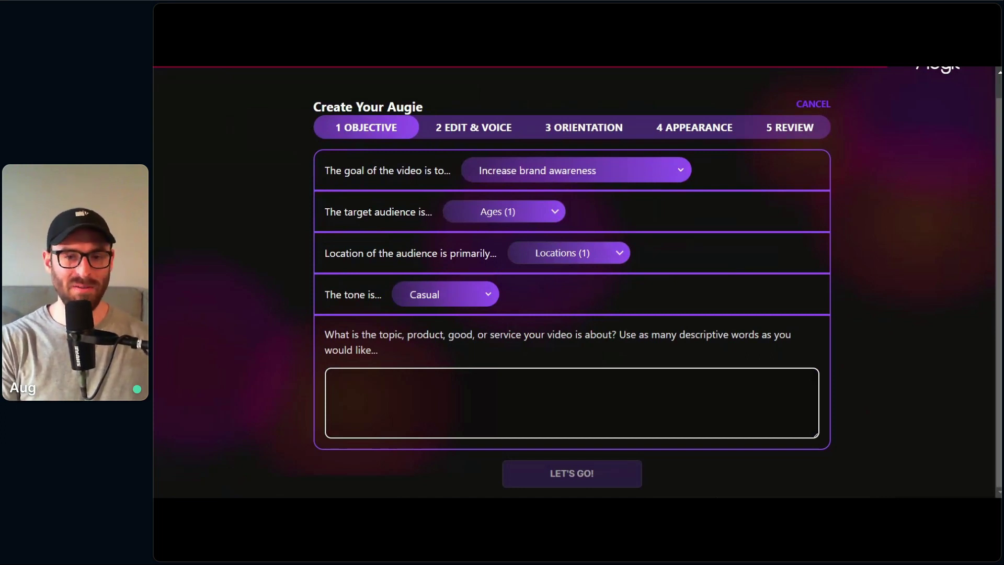
type("C")
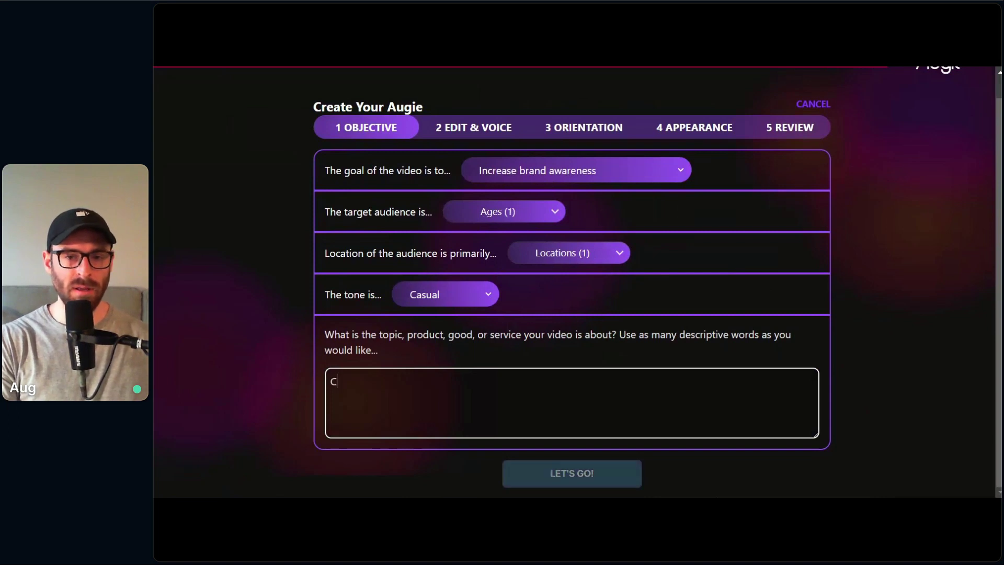
type("offe")
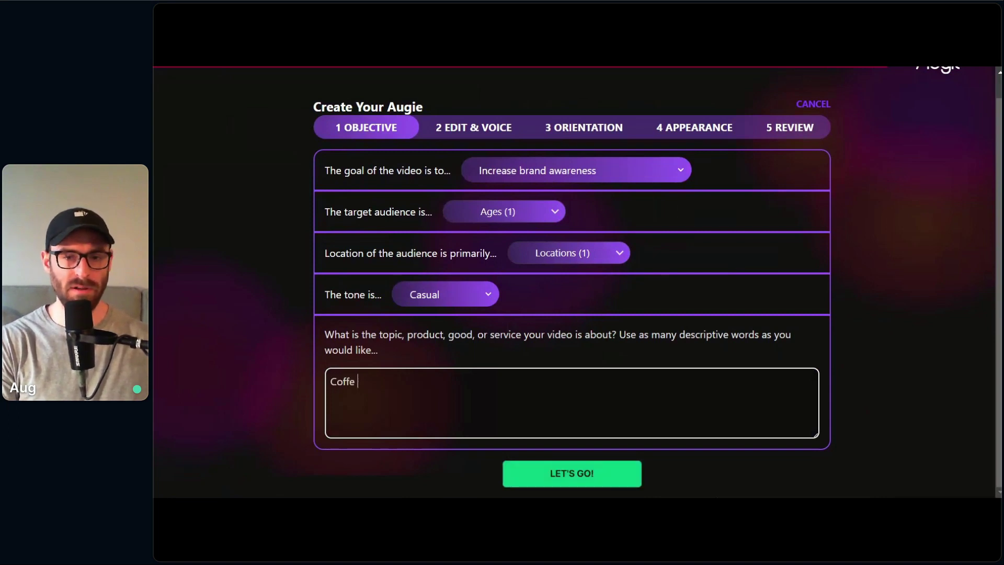
type("e shop ad ")
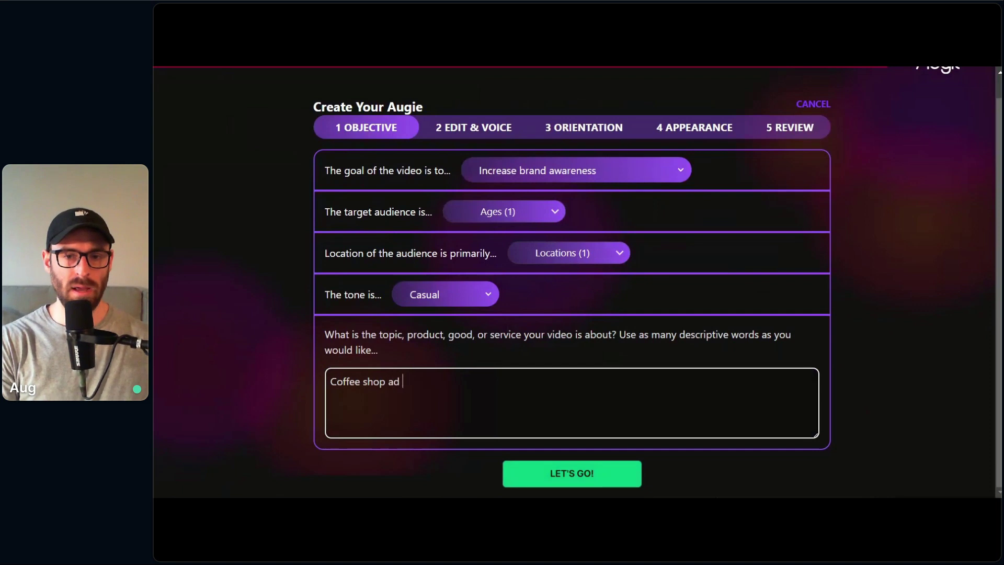
type("for Halloween")
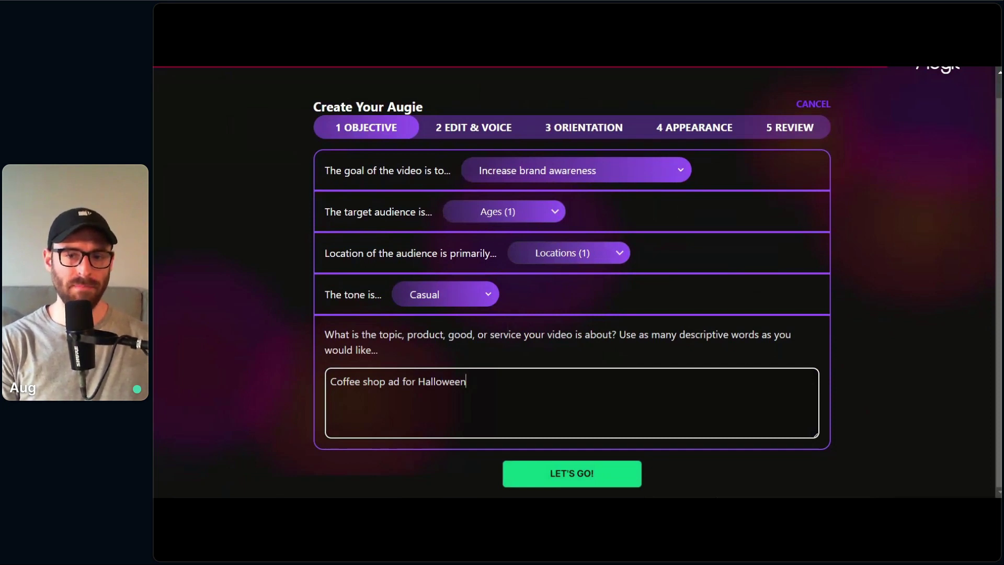
type(", the ")
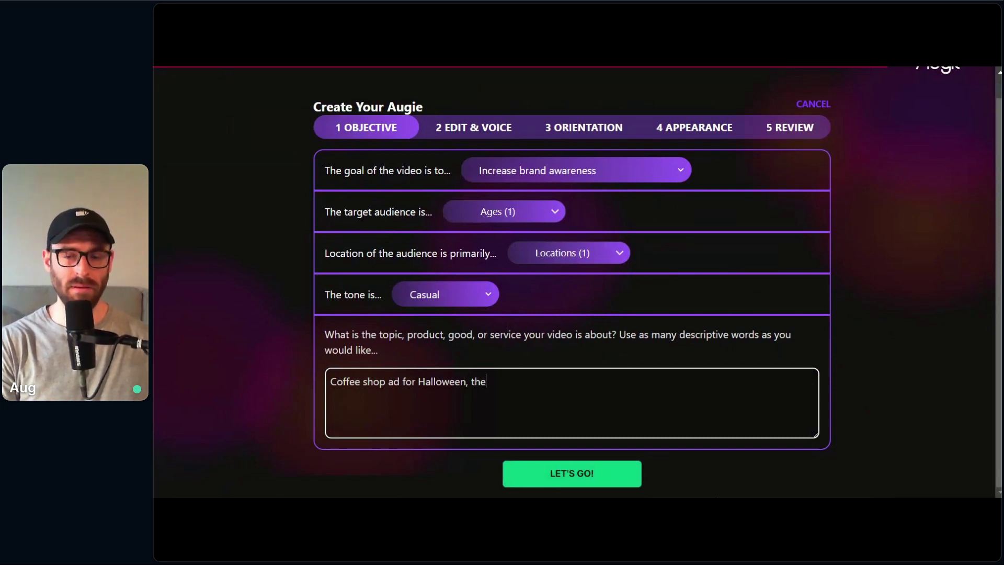
type("name of")
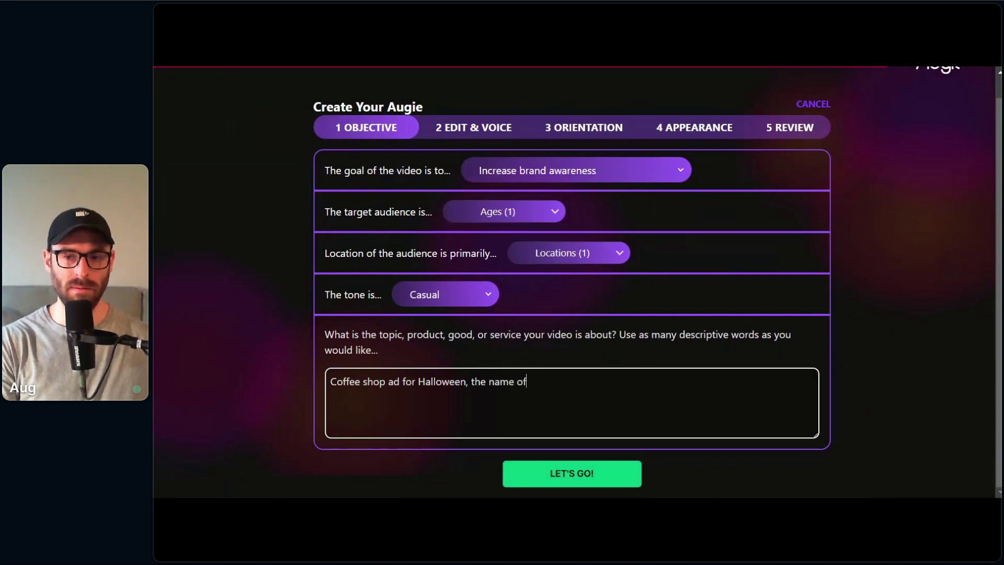
type(" the coffee shop is ")
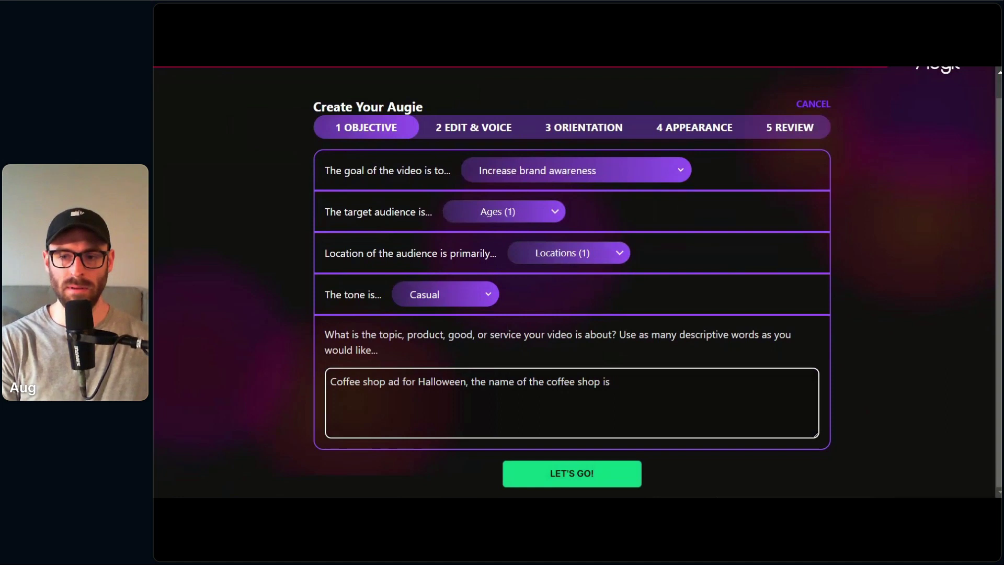
type("Octane")
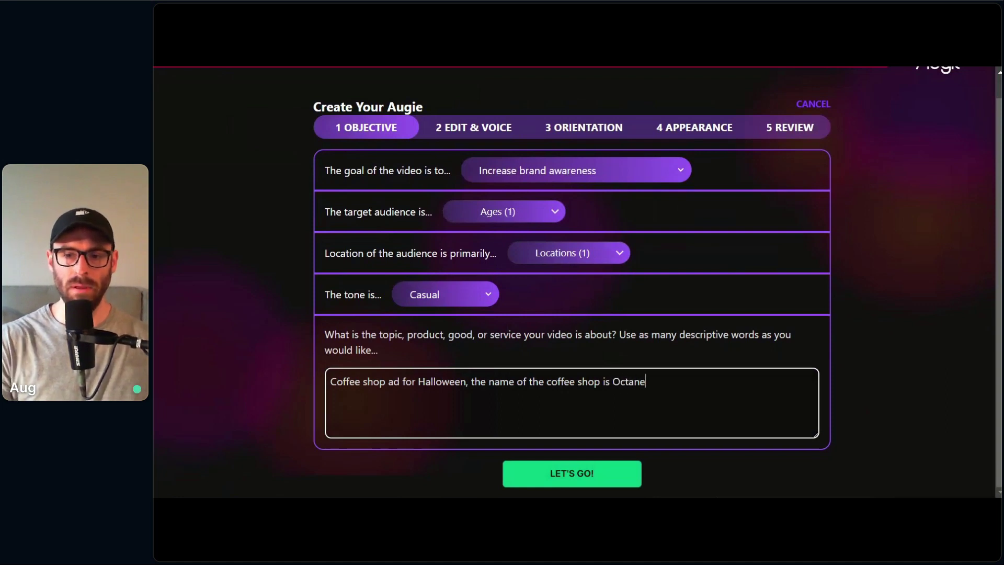
left_click(572, 473)
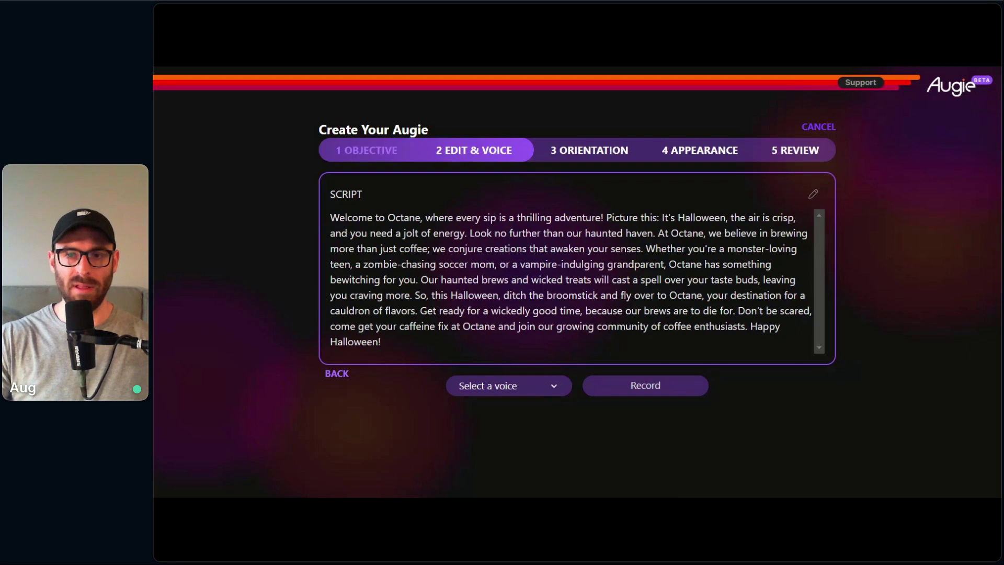
Step: Choose the Adam voice for the script and generate a preview of the narration
left_click(516, 411)
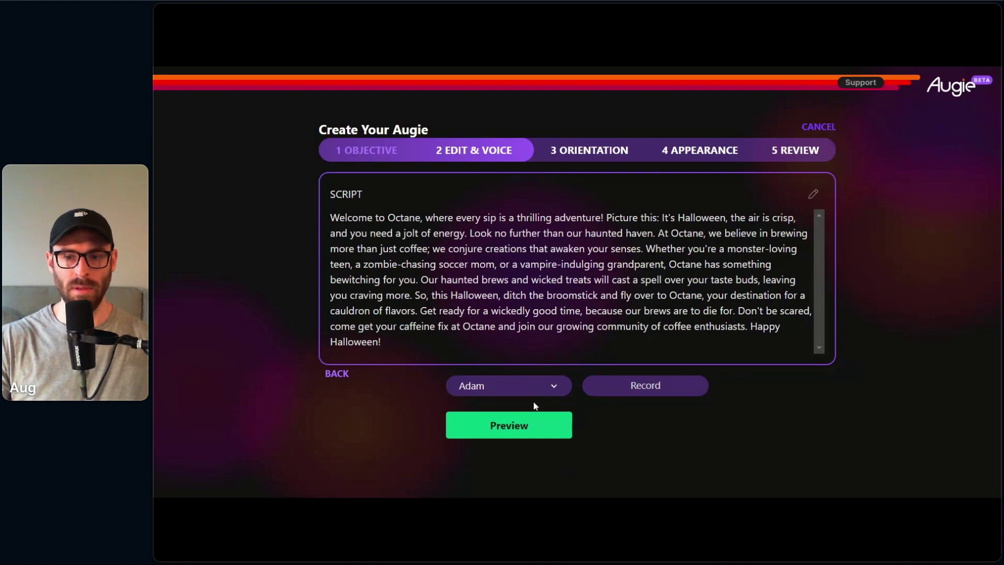
left_click(559, 430)
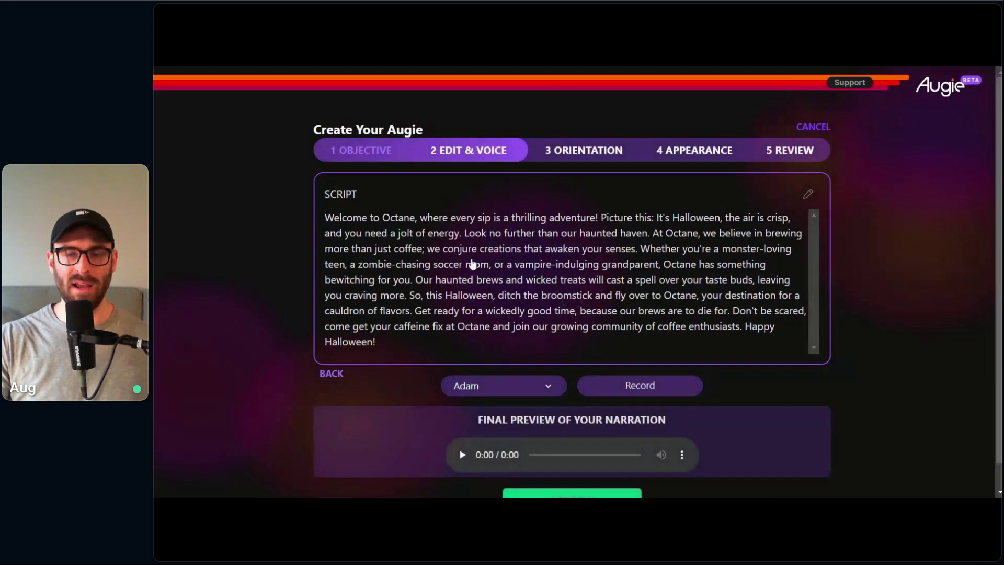
scroll(538, 358, "down", 1)
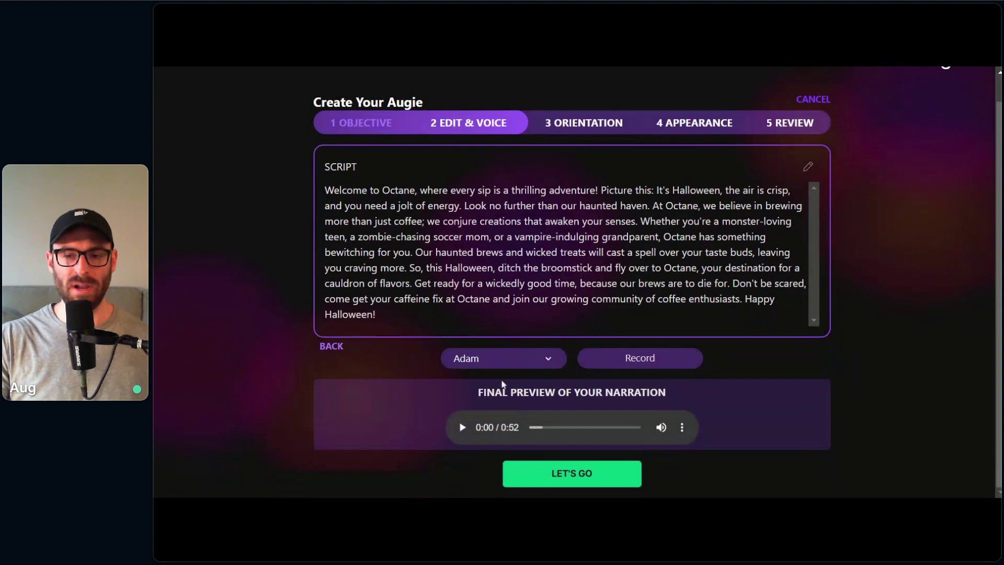
Step: Listen to the opening of the narration at a slightly lower volume and accept it for the video
left_click(463, 428)
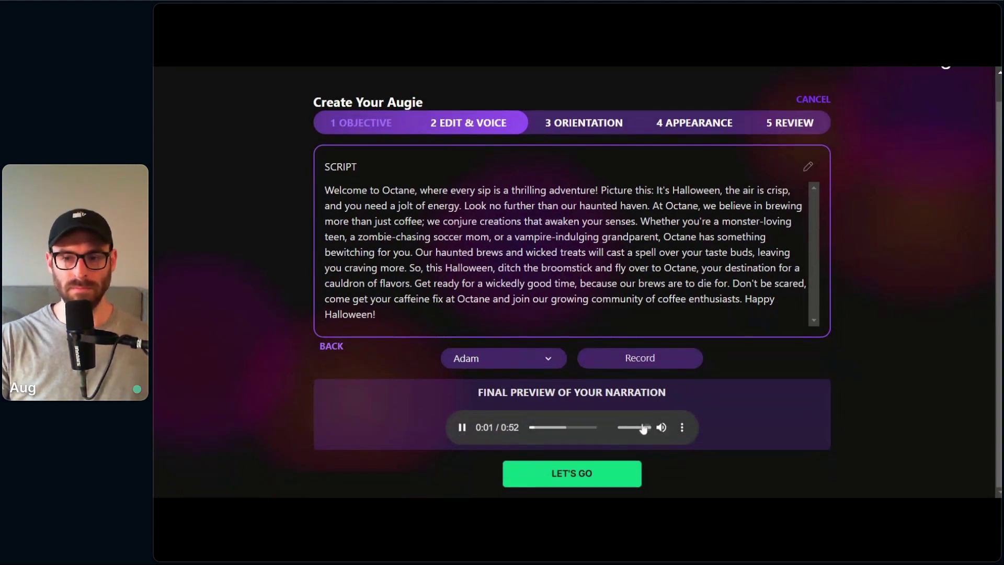
mouse_move(666, 428)
left_click_drag(650, 427, 637, 428)
left_click(461, 427)
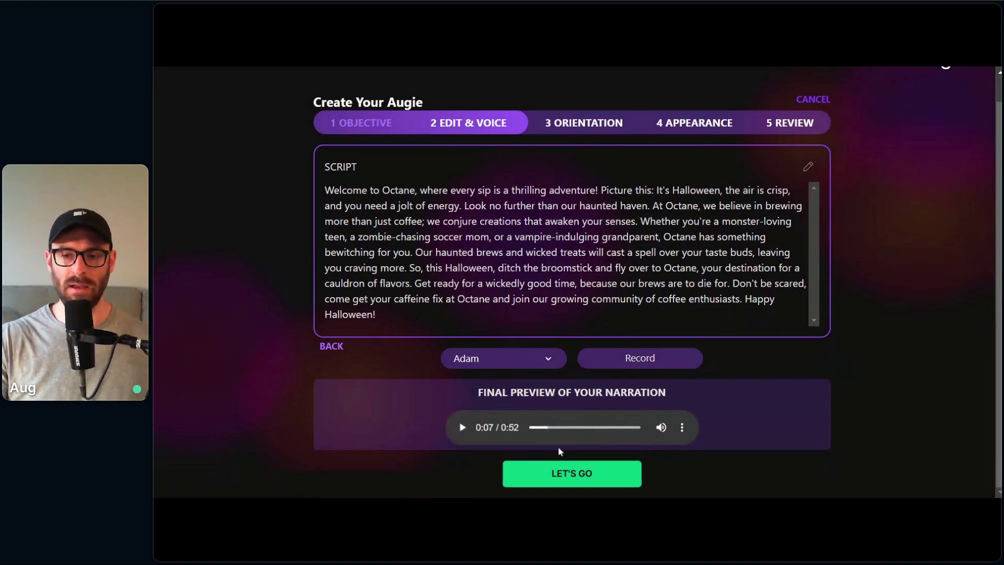
left_click(603, 478)
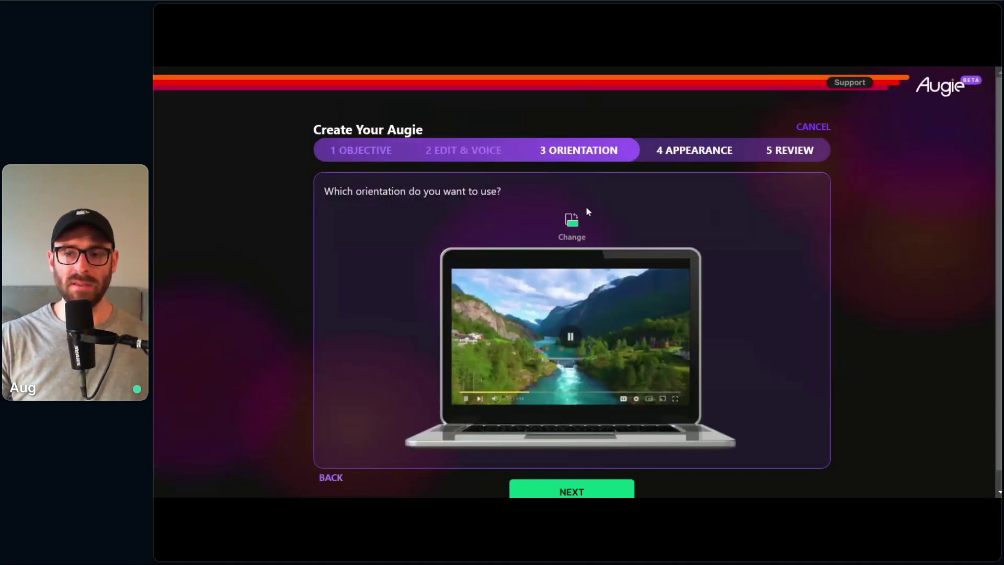
Step: Try the portrait phone orientation for the video and set it back to landscape
left_click(571, 220)
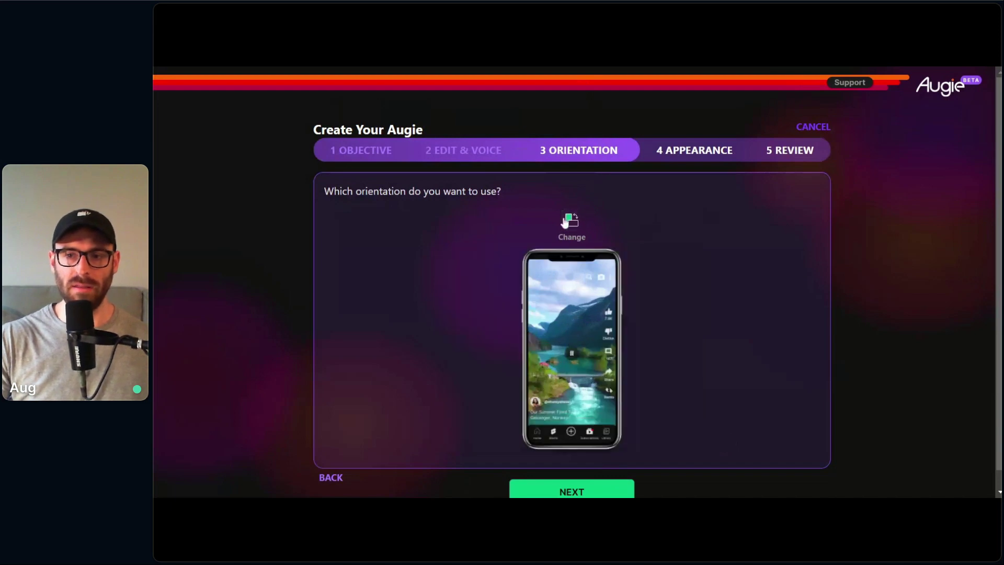
left_click(572, 220)
left_click(574, 224)
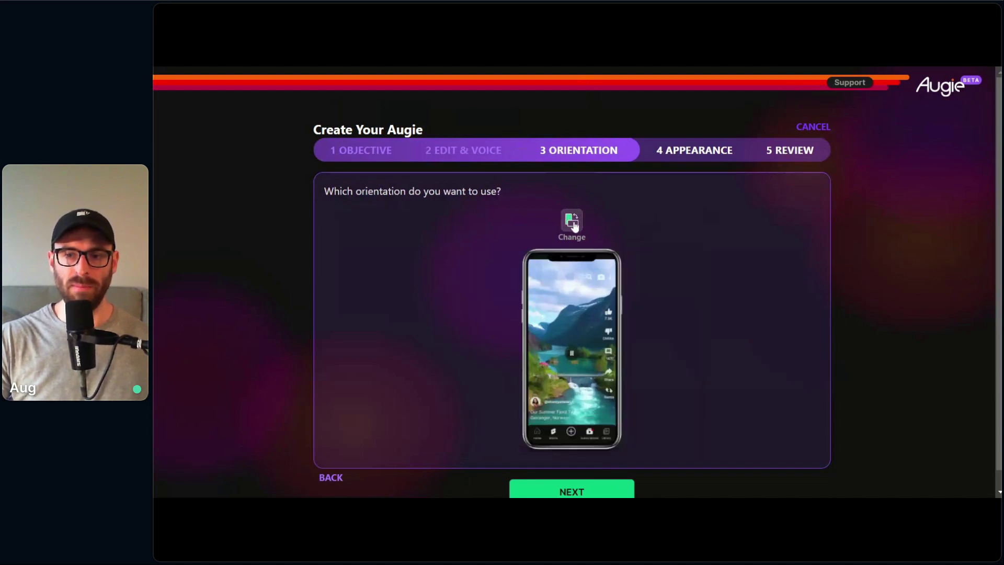
left_click(574, 224)
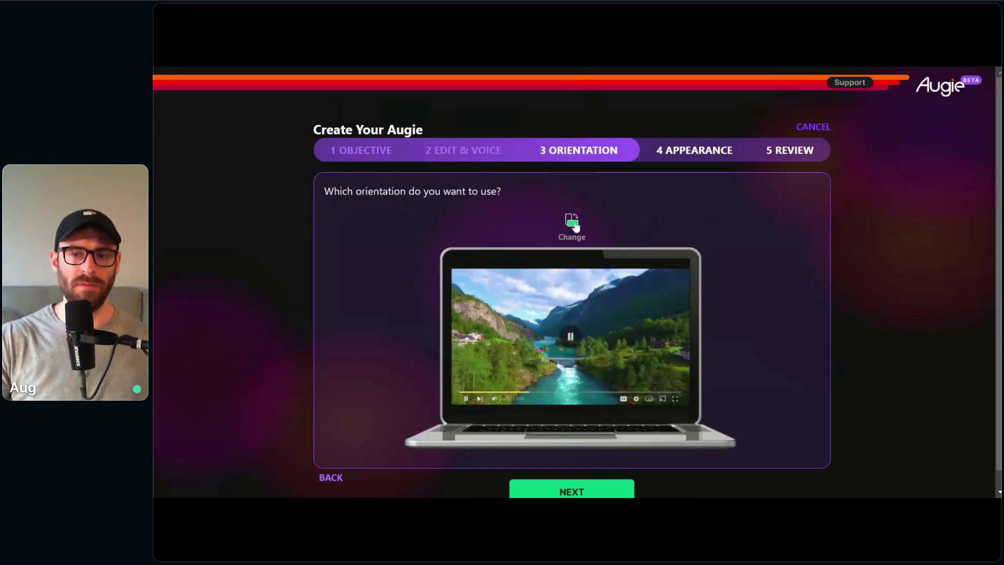
left_click(578, 225)
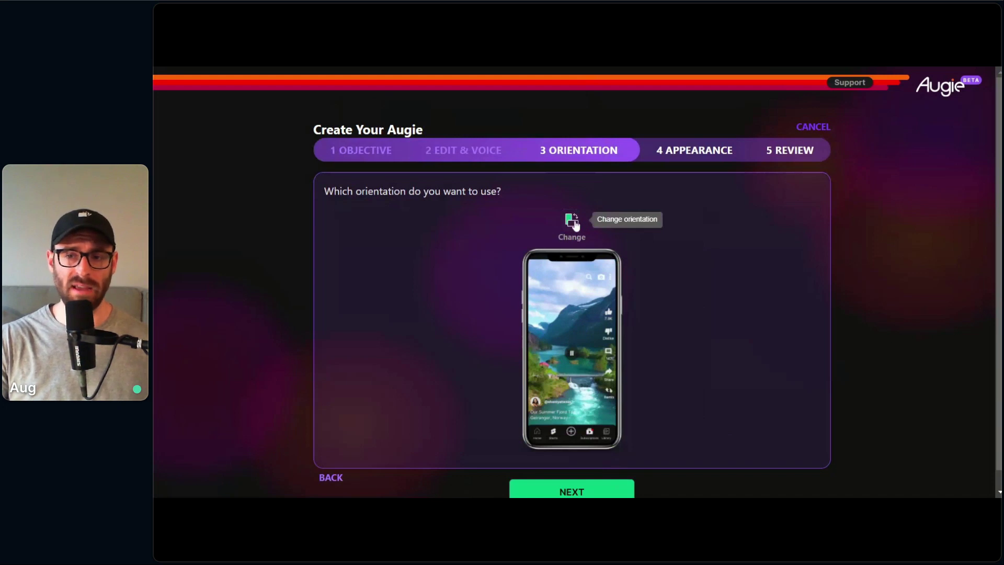
left_click(576, 223)
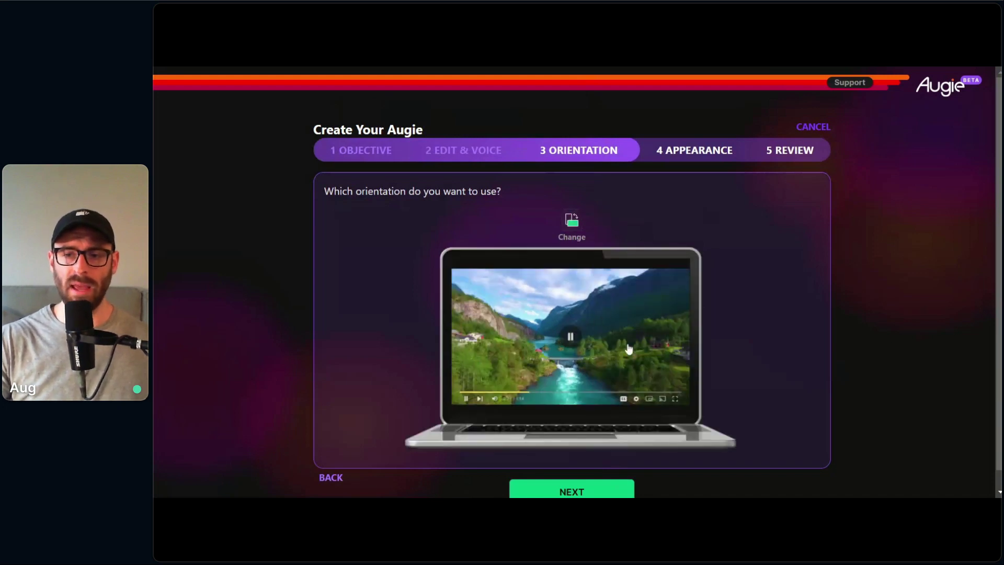
Step: Accept the landscape orientation and set the auto-suggested media to Stock Image only, with the keyword "coffee"
scroll(673, 314, "down", 1)
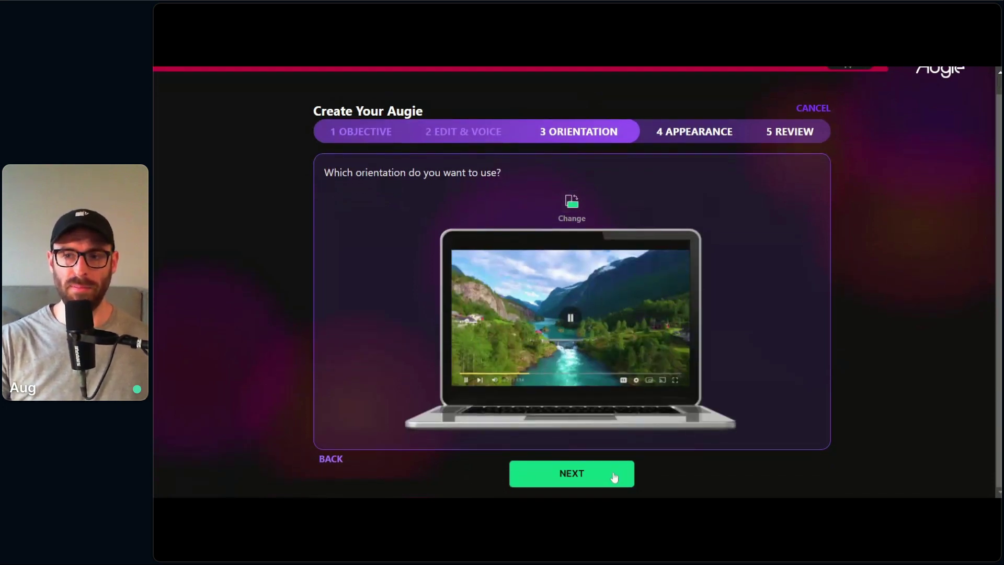
left_click(613, 474)
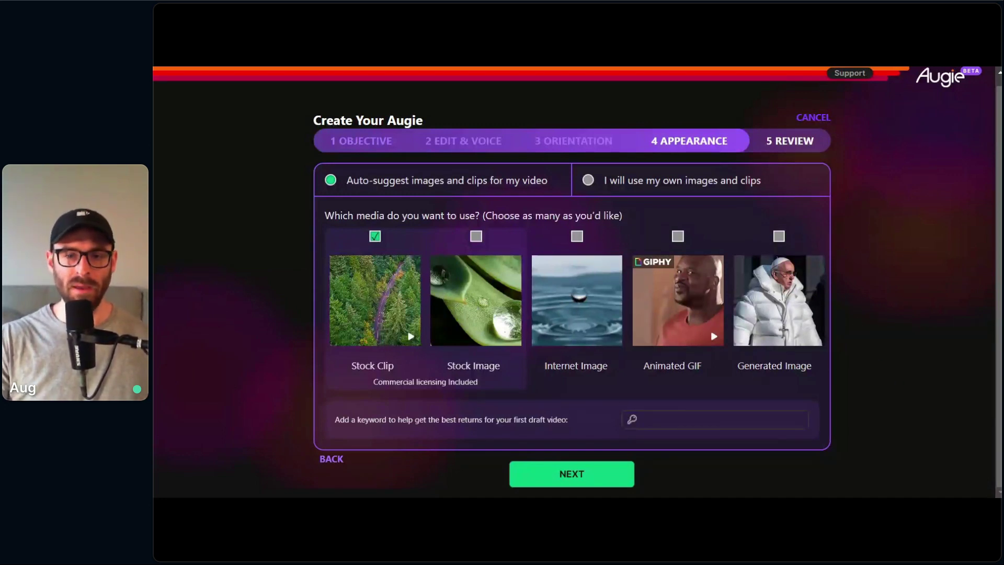
left_click(376, 237)
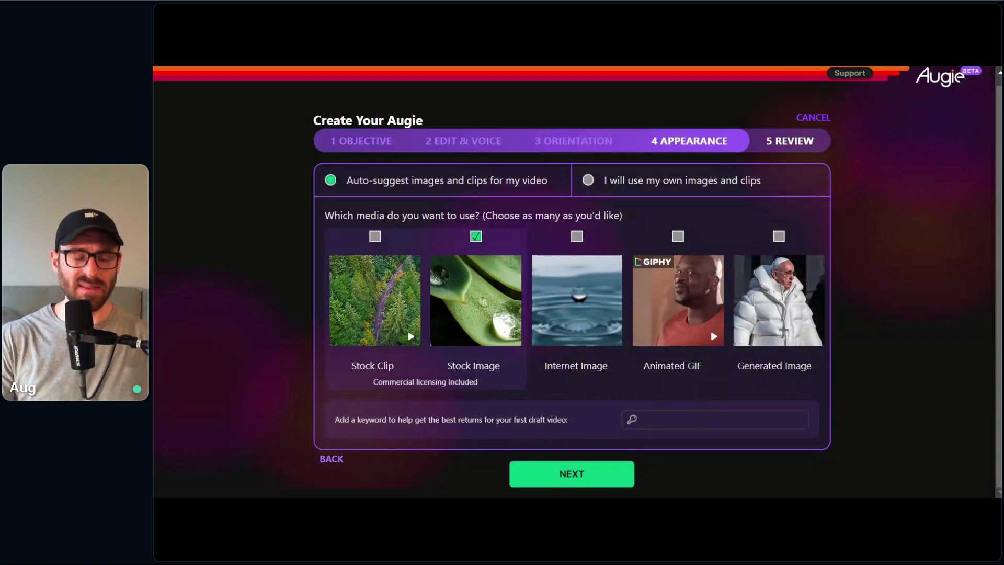
left_click(785, 420)
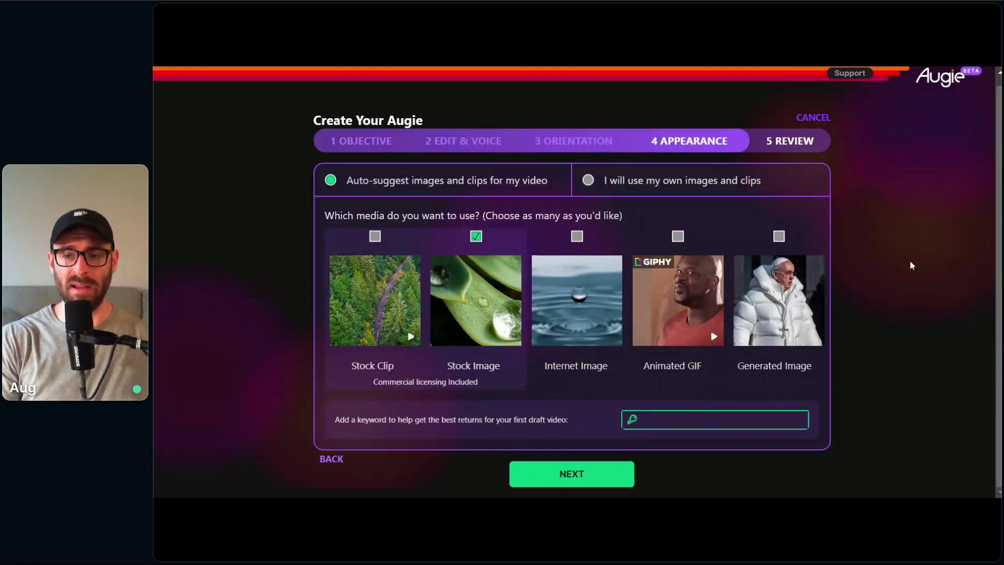
type("coffee")
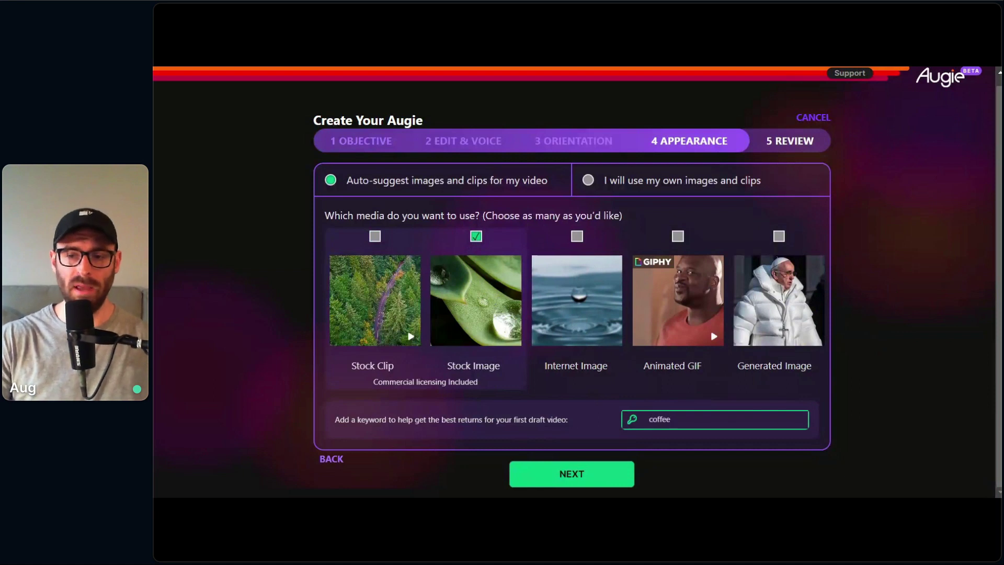
left_click(615, 471)
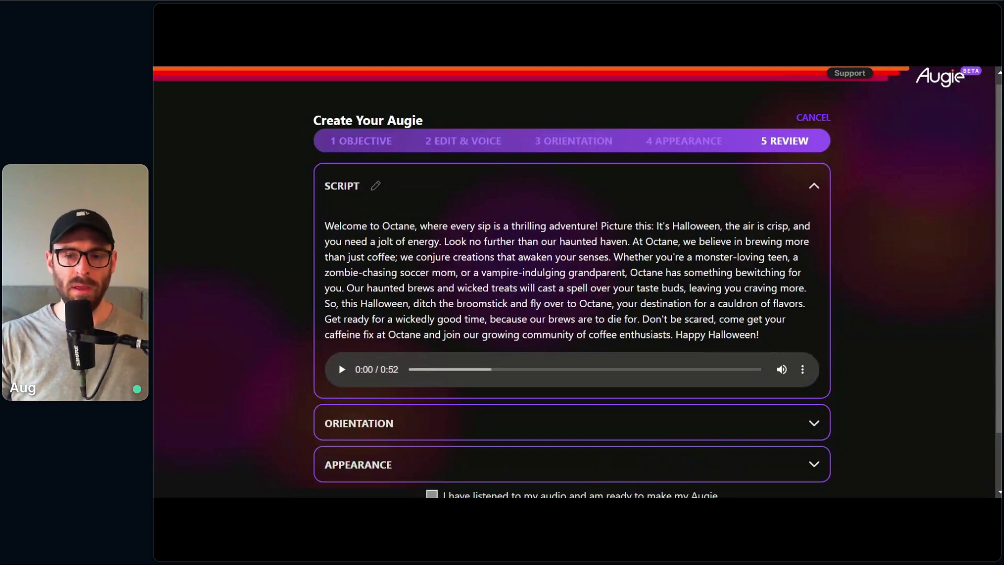
Step: Confirm that the audio has been listened to and create the video
scroll(460, 307, "down", 2)
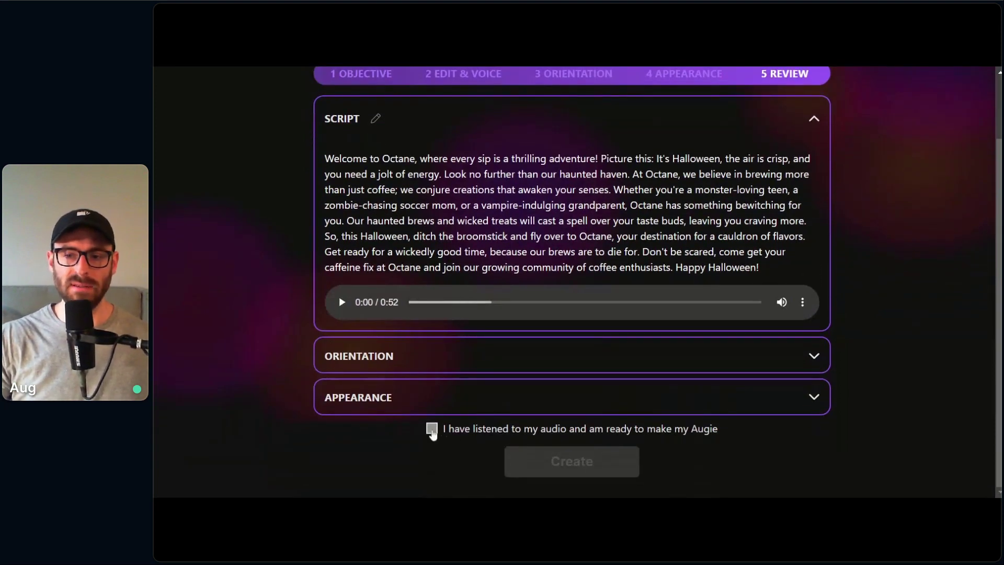
left_click(431, 429)
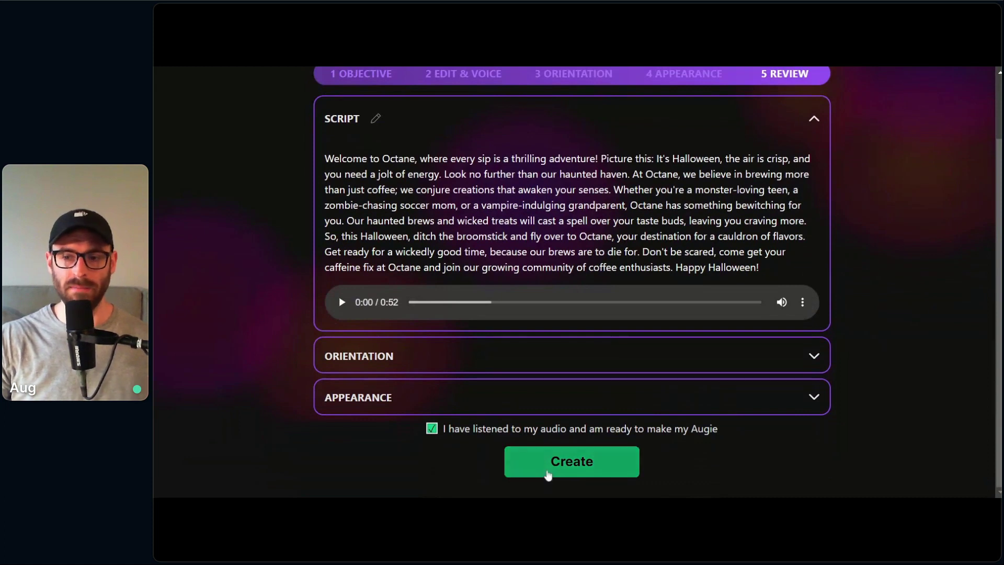
left_click(572, 464)
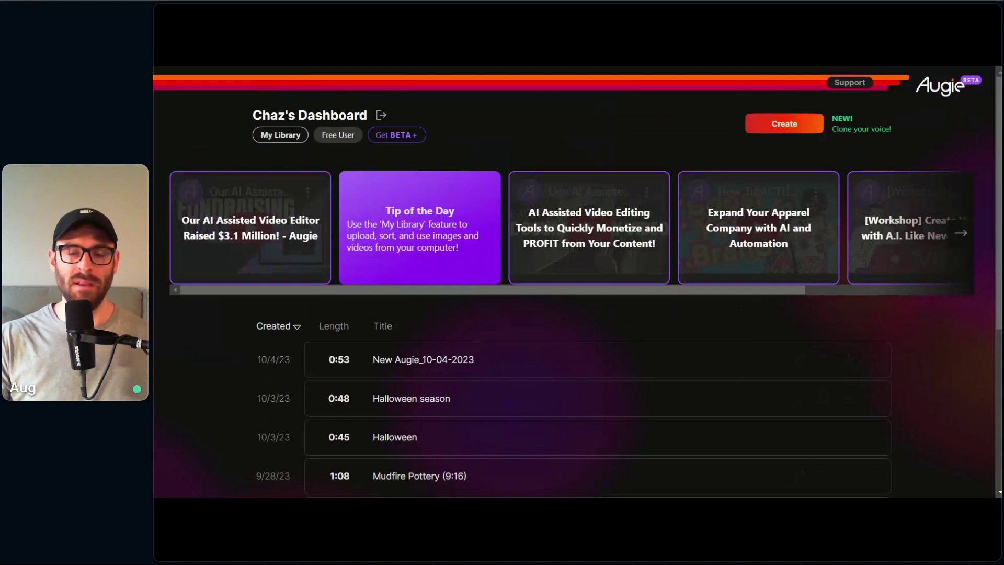
Step: Open New Augie_10-04-2023 from the dashboard and continue past its roughcut report into the editor
mouse_move(653, 361)
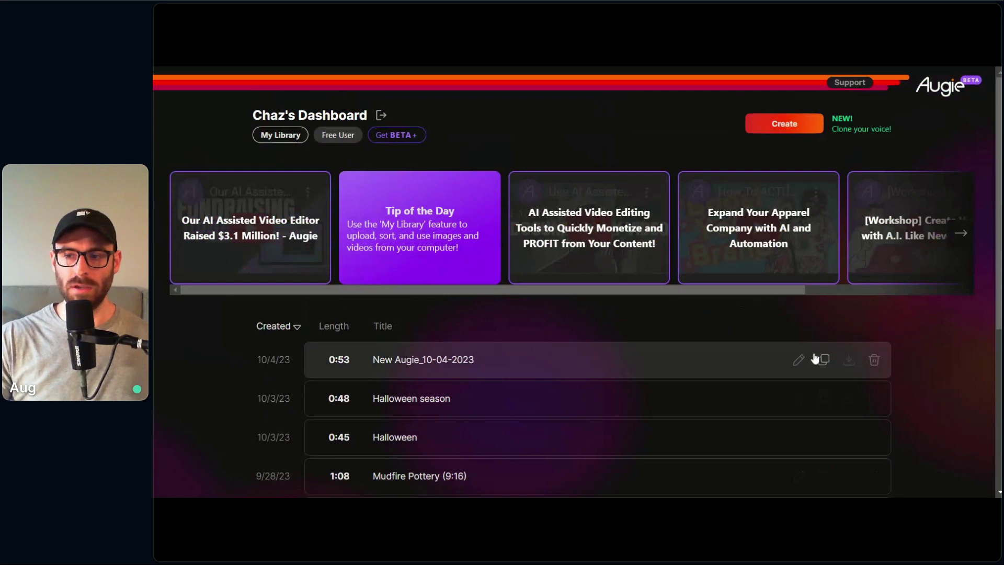
left_click(759, 369)
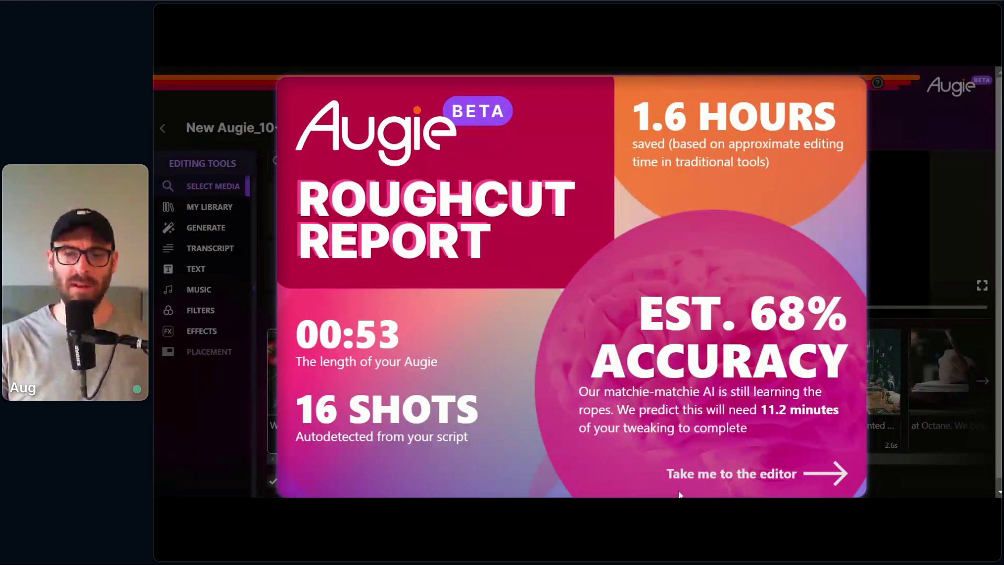
left_click(725, 474)
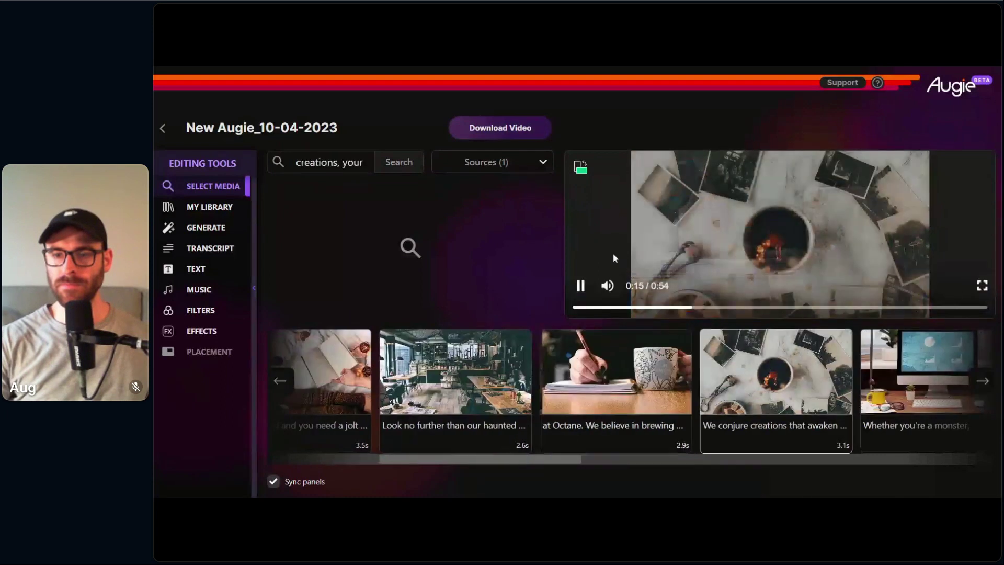
Step: Pause the preview and look through all the scenes of the video, from the opening shot to the closing "Happy Halloween."
left_click(581, 286)
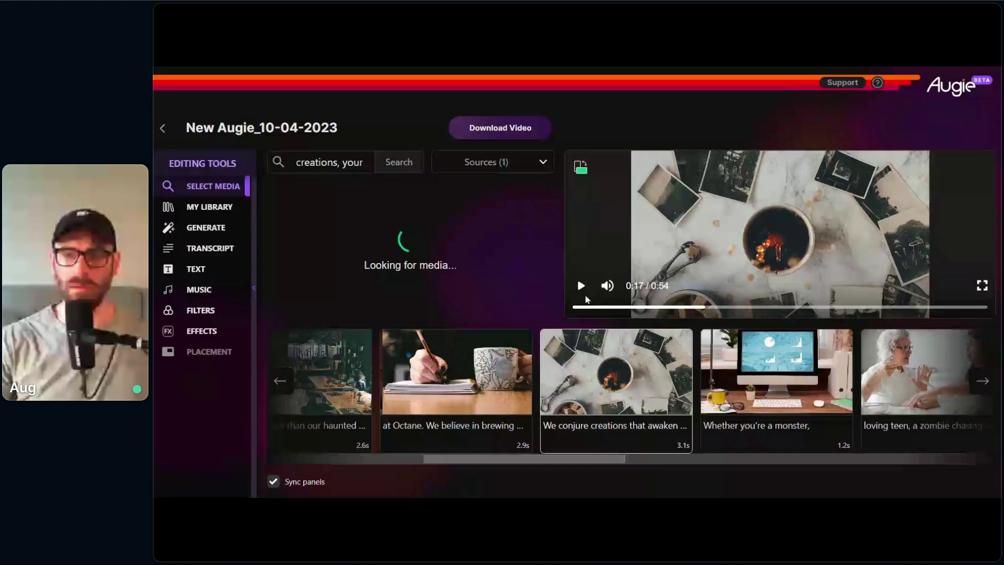
left_click(623, 307)
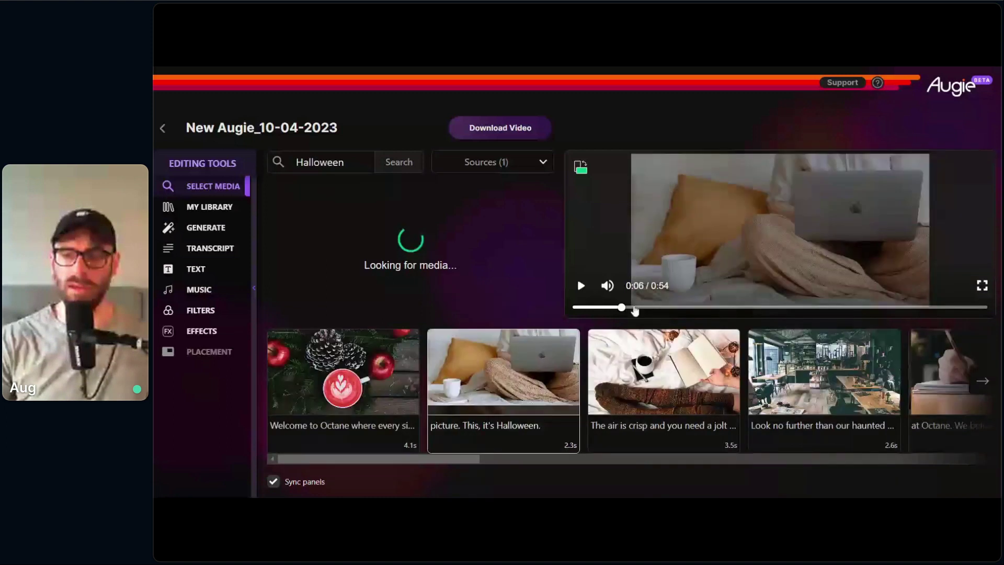
left_click(713, 307)
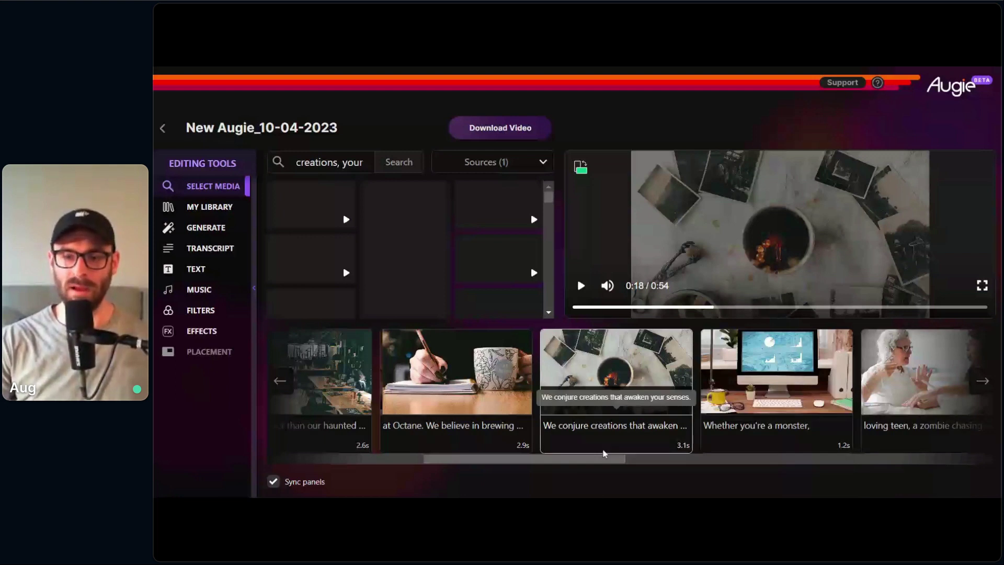
scroll(549, 419, "right", 10)
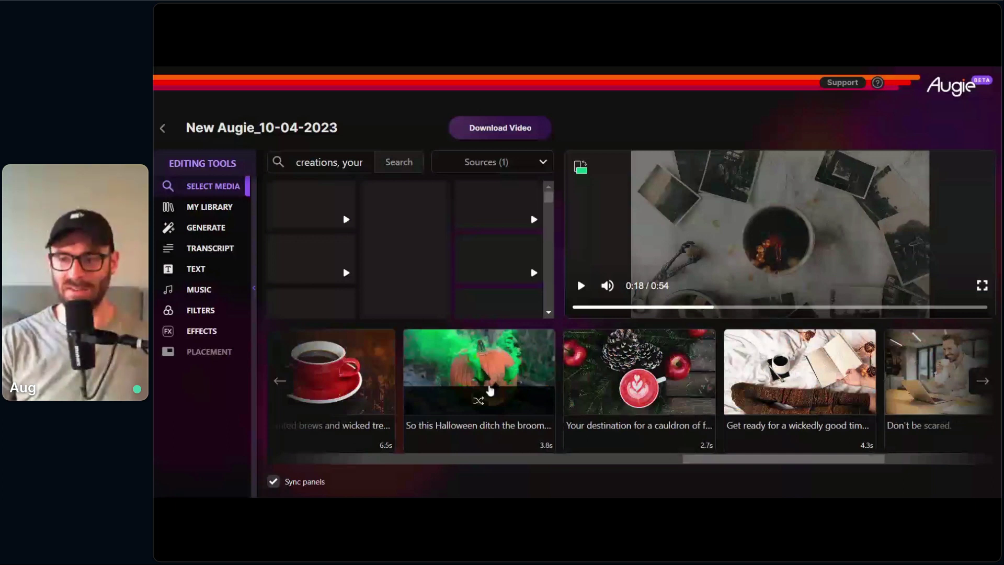
left_click_drag(730, 459, 820, 463)
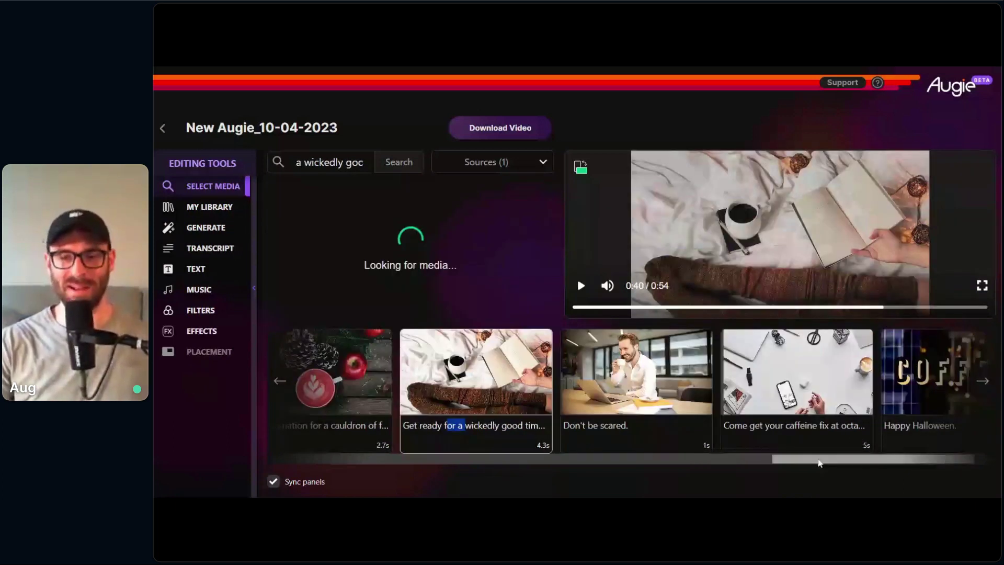
left_click_drag(819, 463, 892, 458)
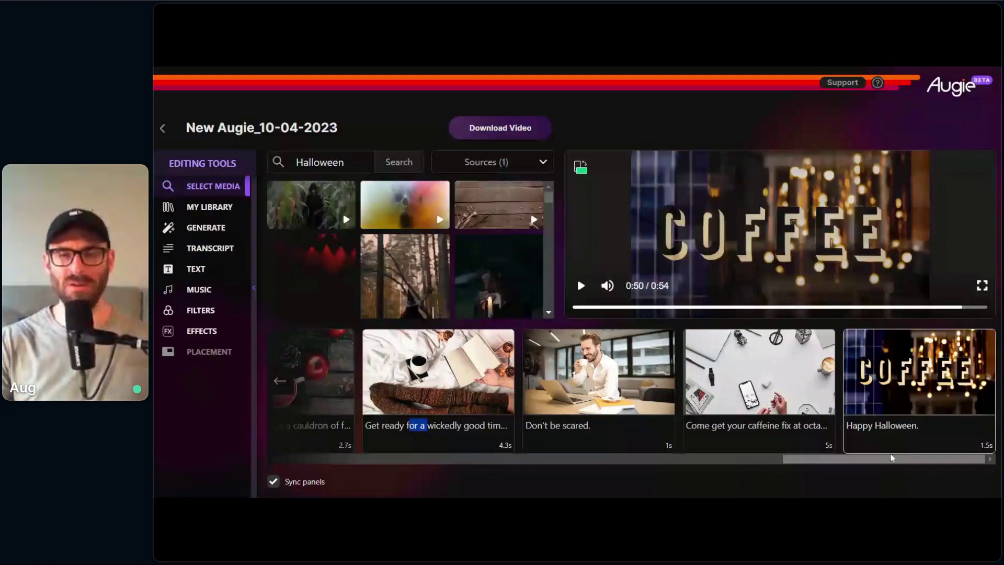
left_click_drag(892, 459, 427, 402)
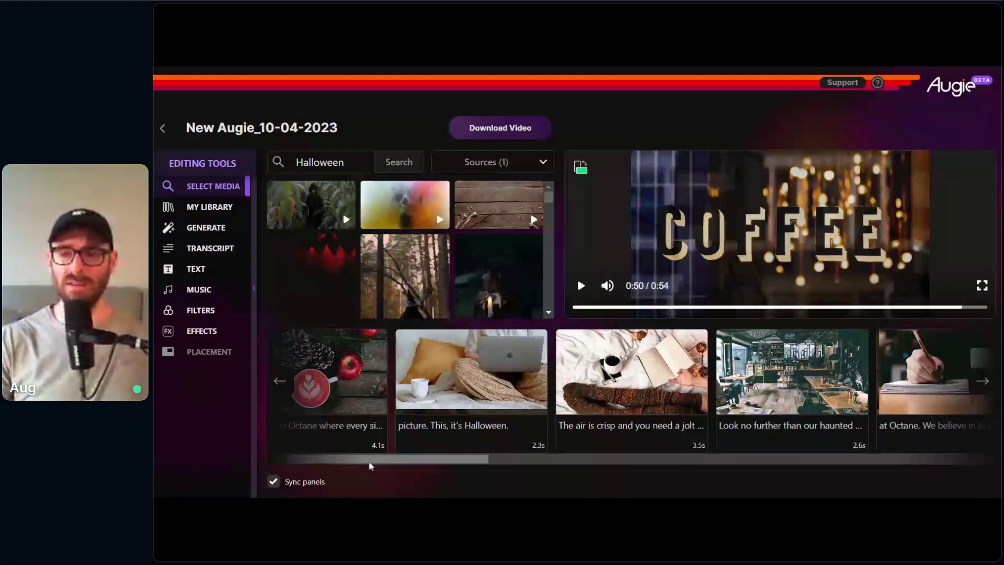
left_click_drag(370, 462, 167, 140)
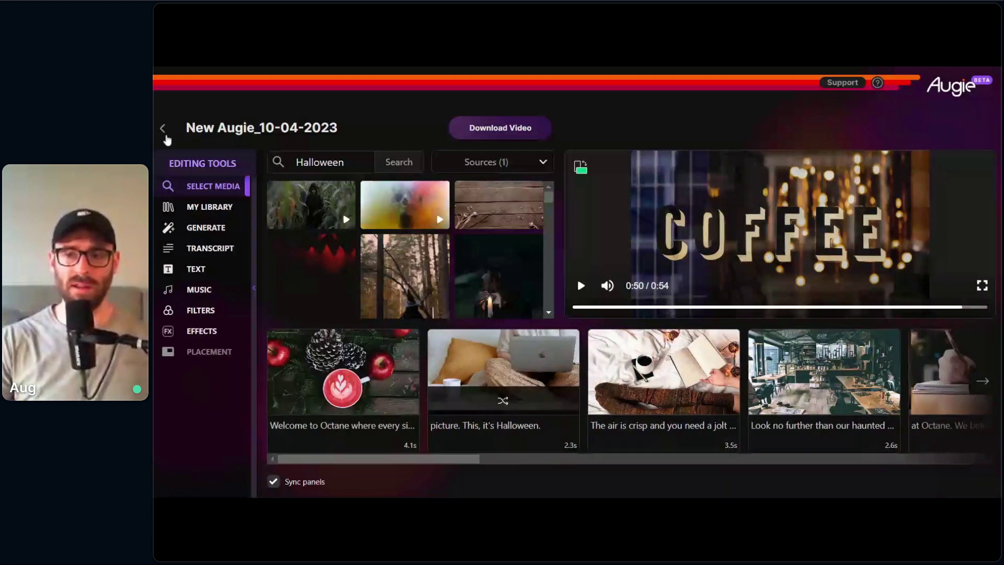
Step: Try the portrait orientation for the video and flip it back to landscape
left_click(581, 168)
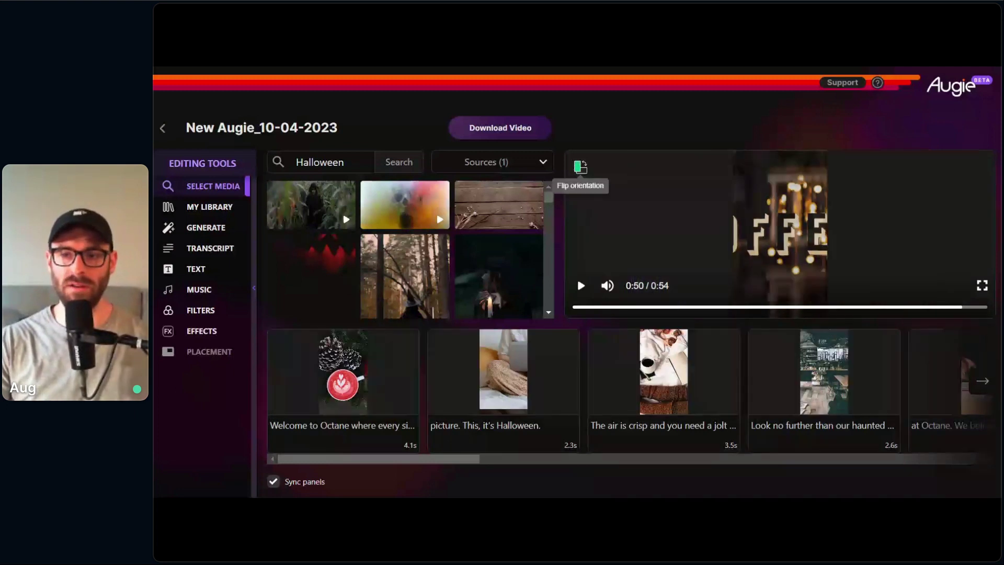
left_click(581, 168)
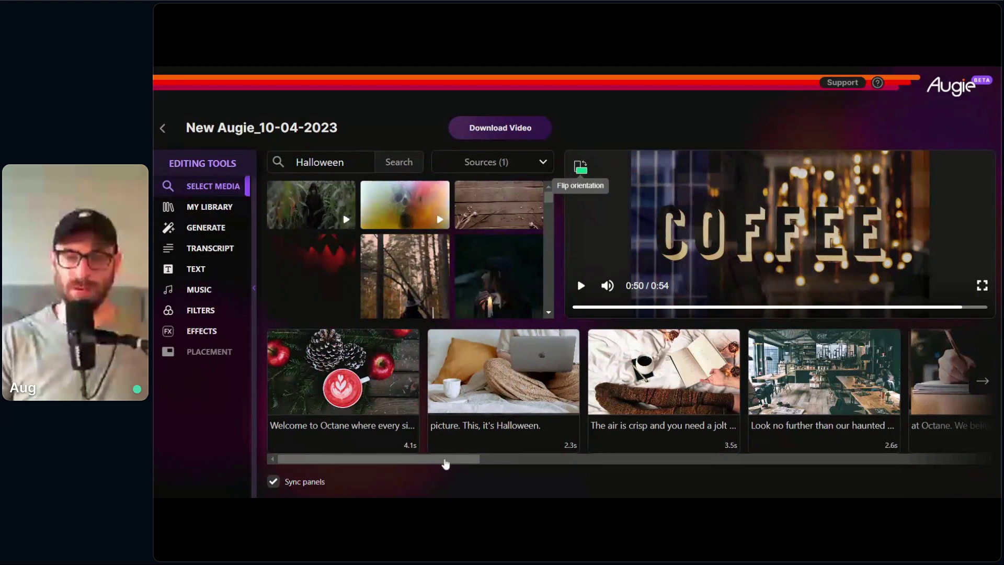
left_click_drag(446, 464, 403, 461)
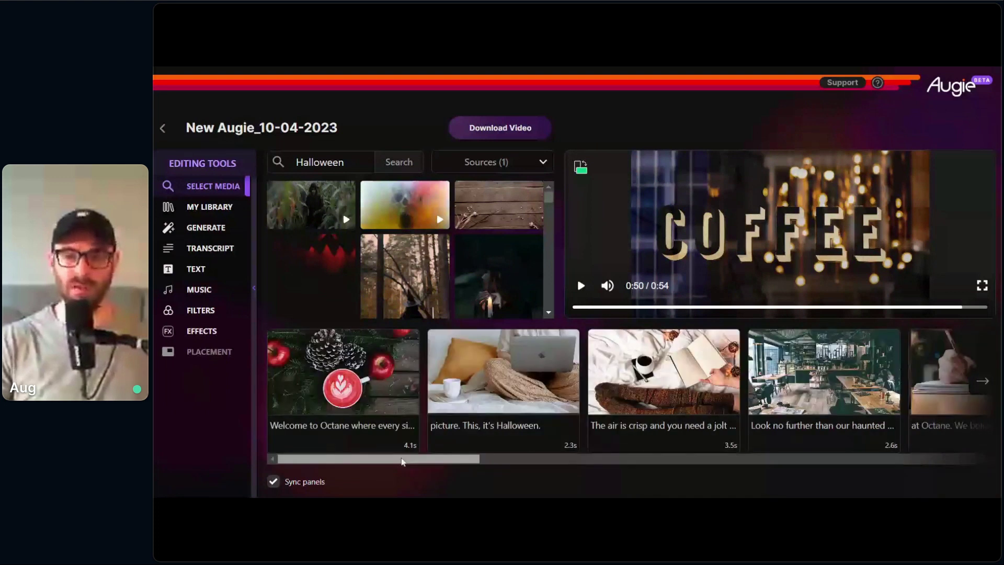
Step: Extend the first scene's transcript segment so that it also includes the word "picture."
left_click(367, 440)
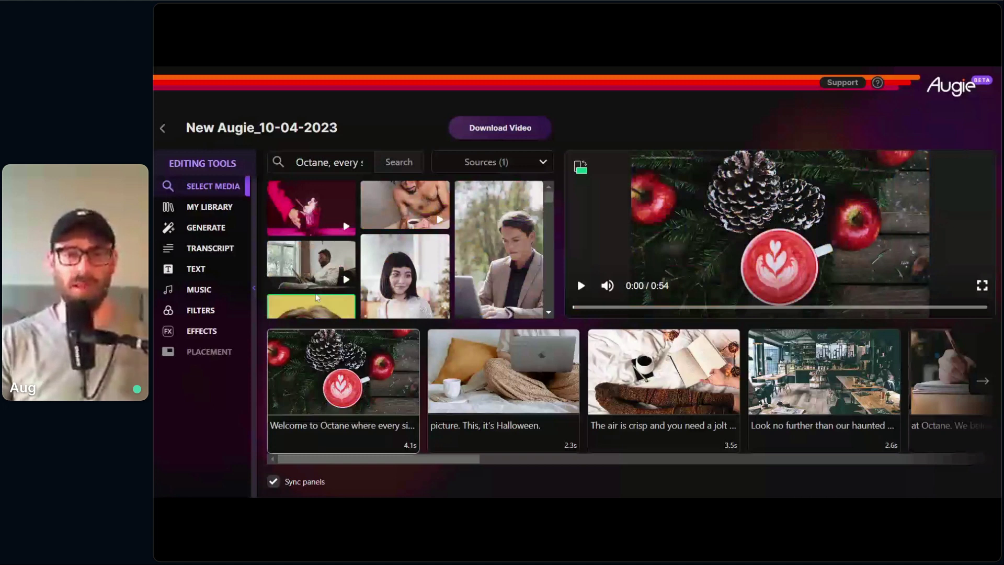
left_click(210, 250)
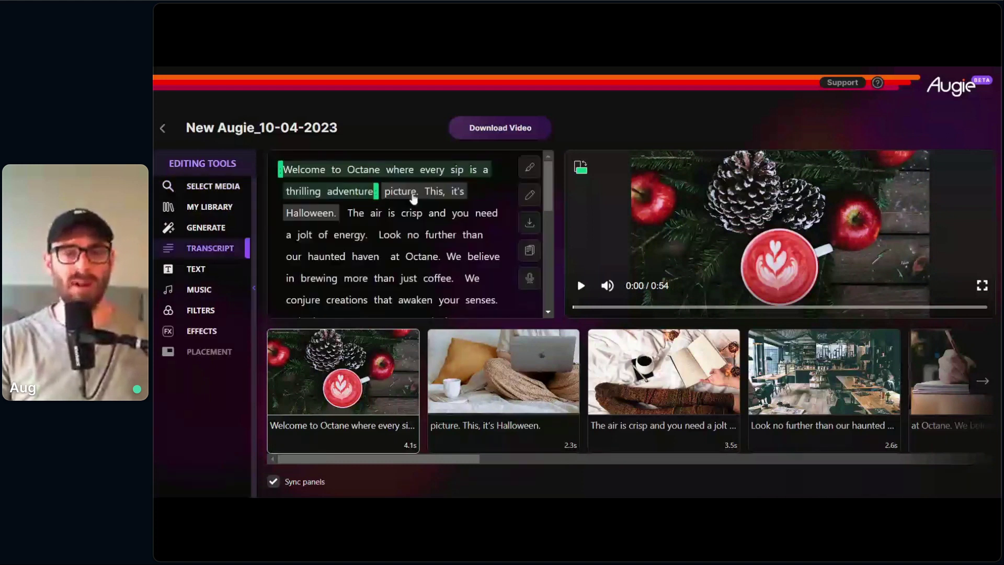
scroll(393, 188, "down", 1)
left_click(366, 177)
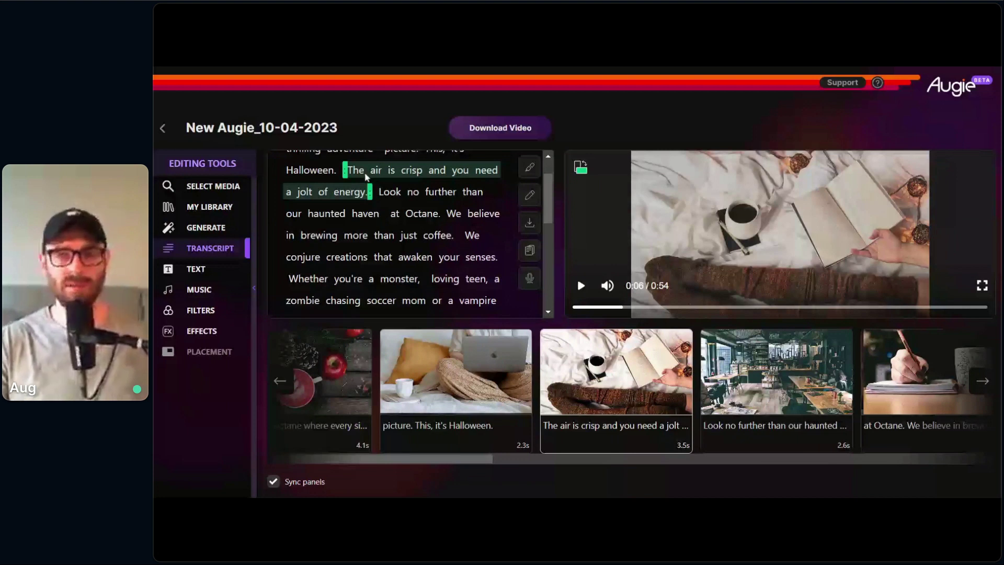
left_click(366, 366)
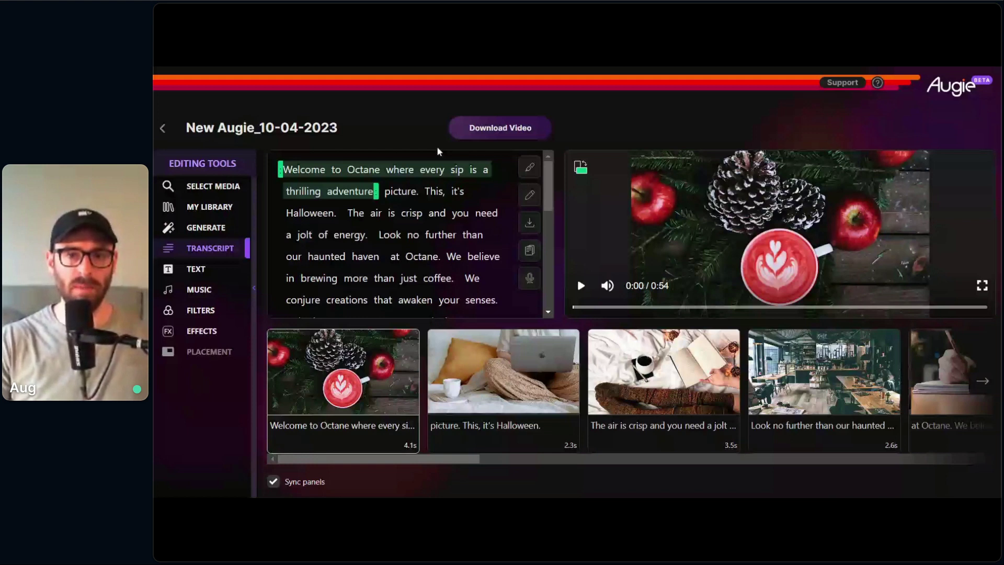
left_click_drag(376, 191, 422, 193)
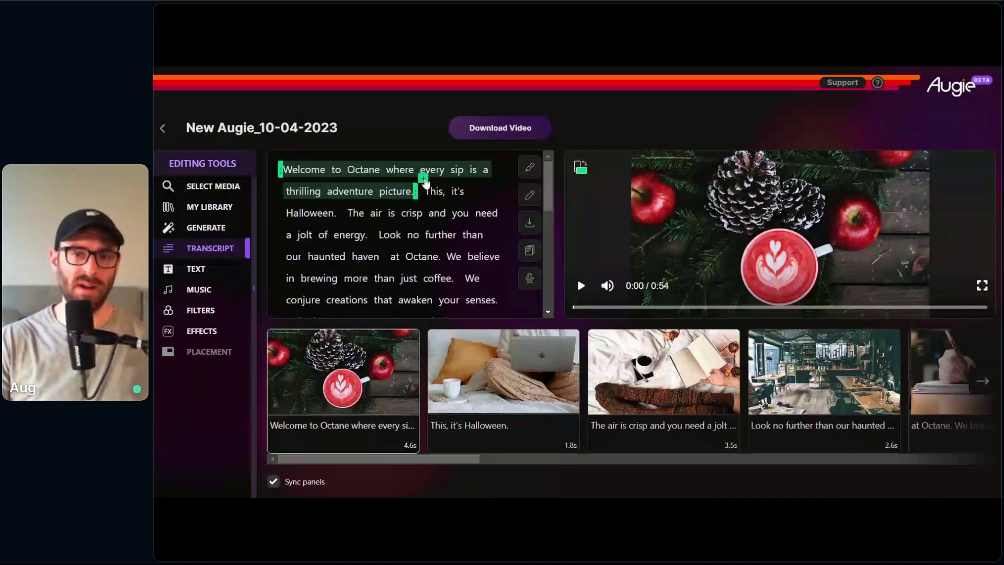
Step: Split "This," off as its own scene and merge it back with "it's Halloween.", keeping the laptop image
left_click(424, 182)
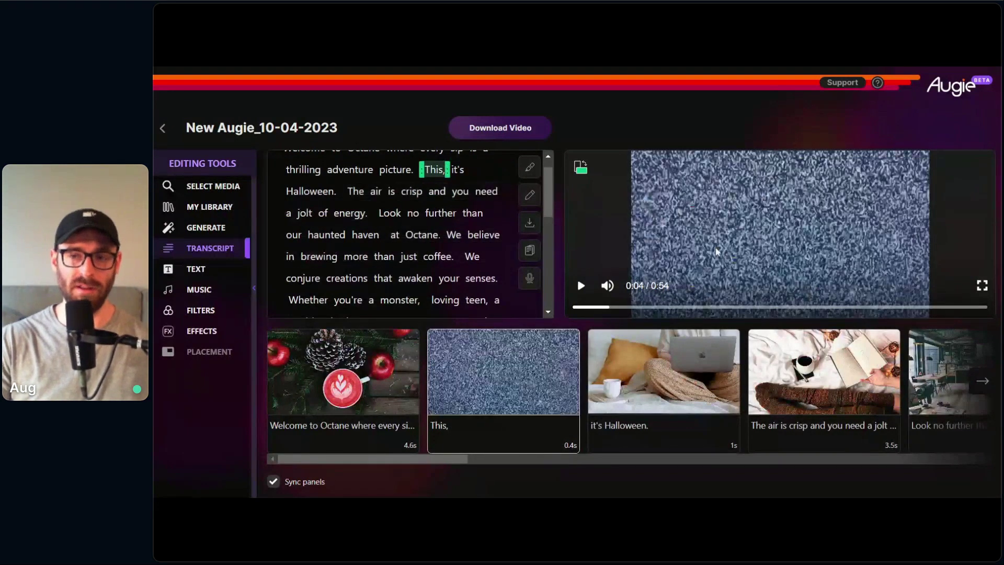
mouse_move(449, 386)
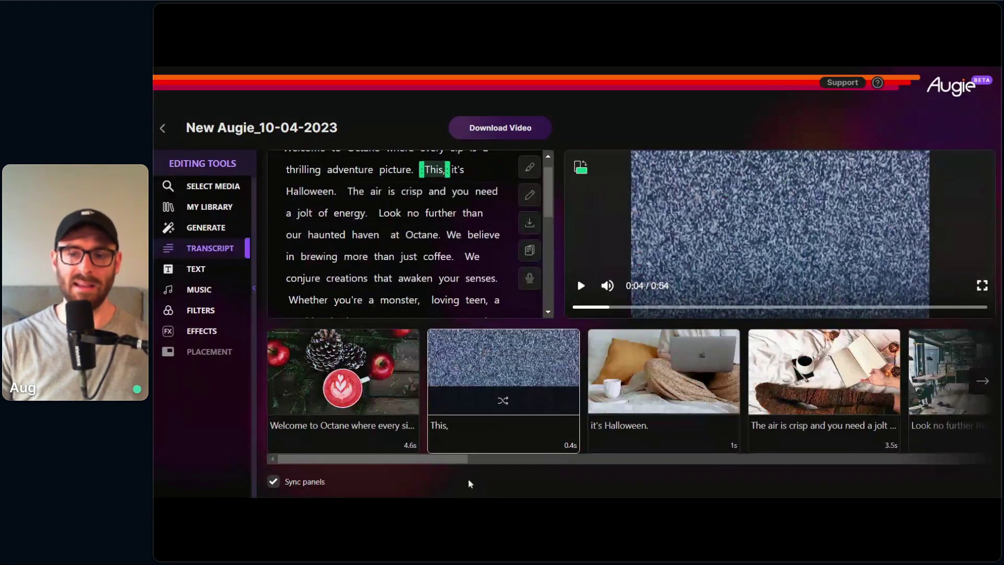
scroll(418, 220, "up", 1)
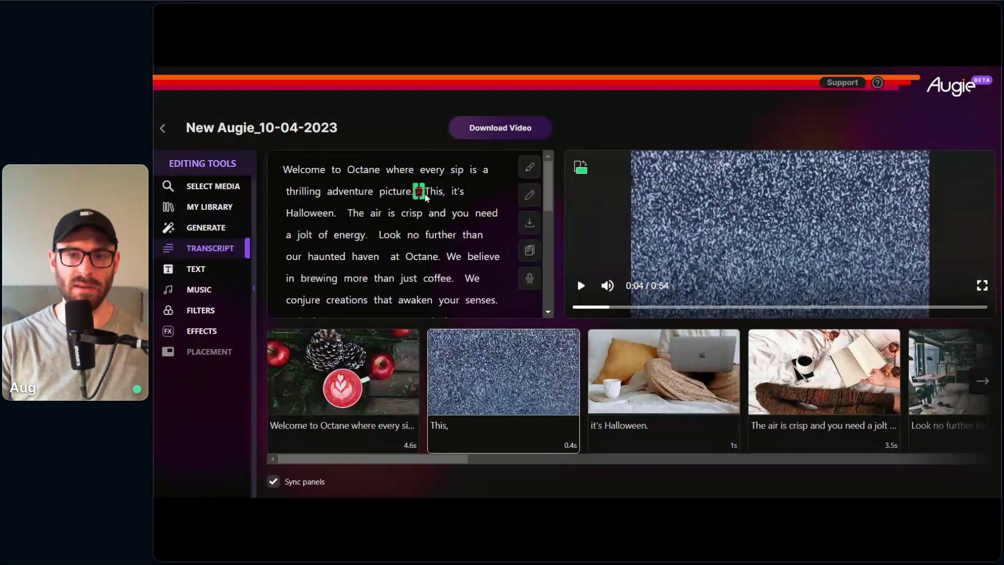
left_click(420, 192)
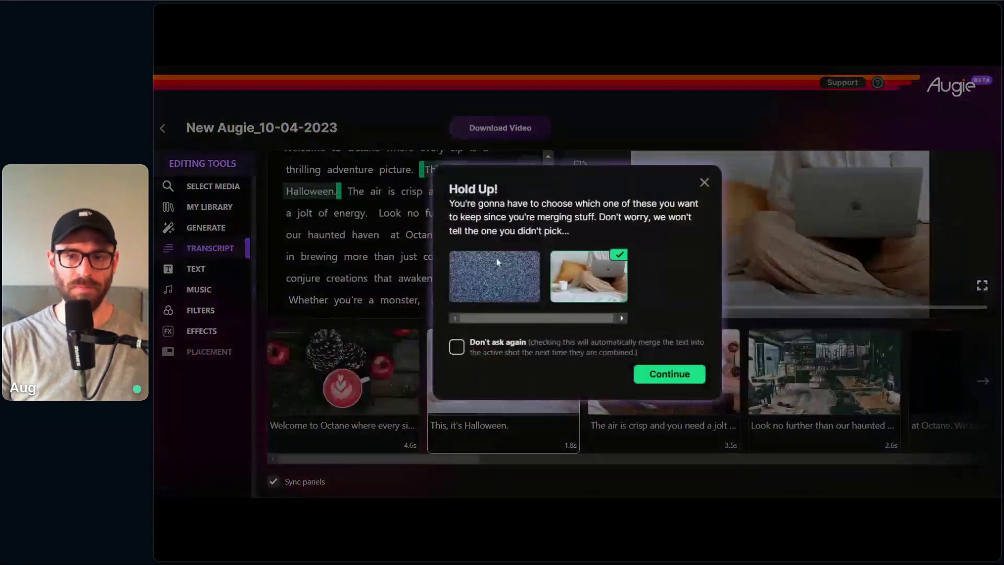
left_click(670, 374)
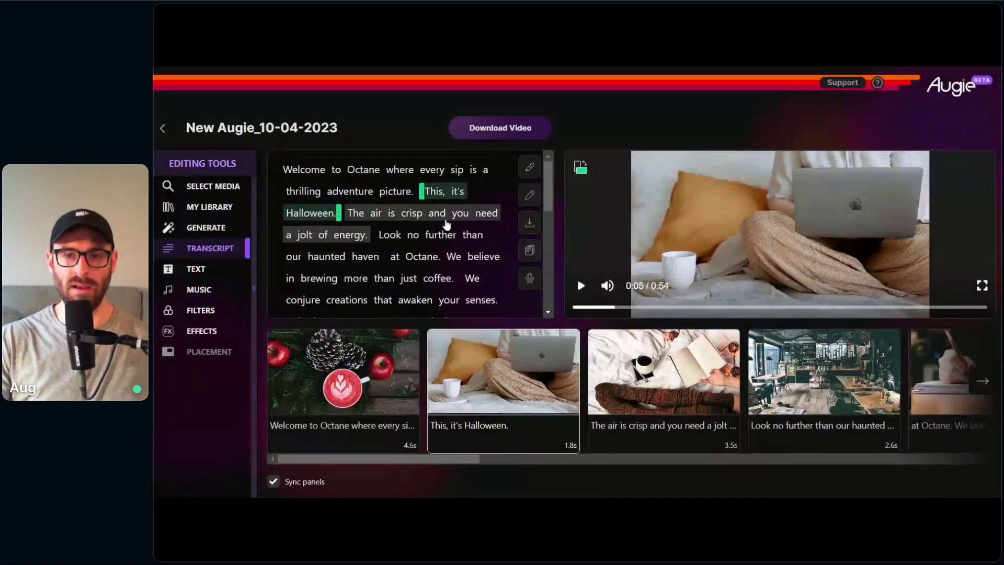
Step: Correct the word "Octane" in the first scene's transcript to "Octogon"
left_click(378, 194)
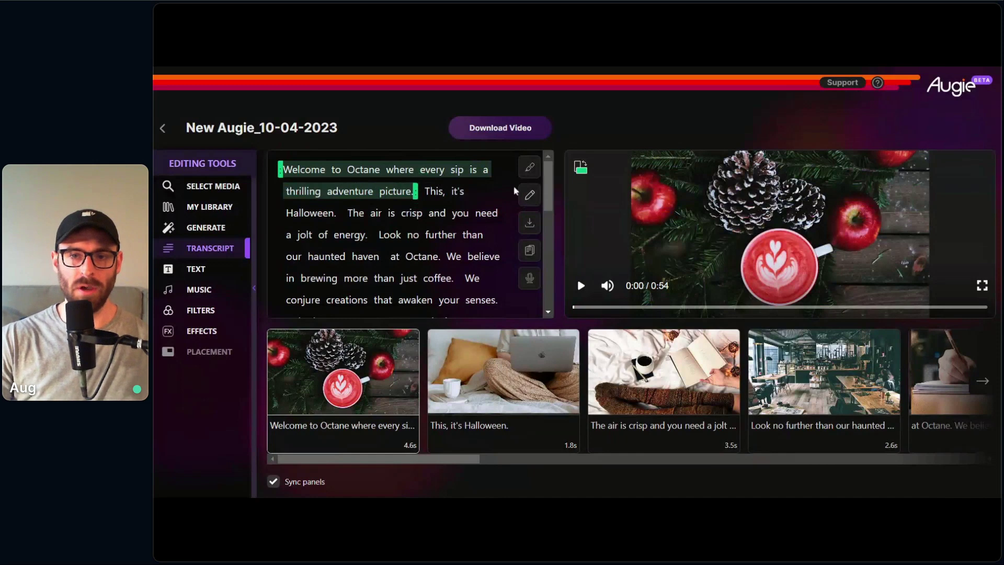
left_click(531, 196)
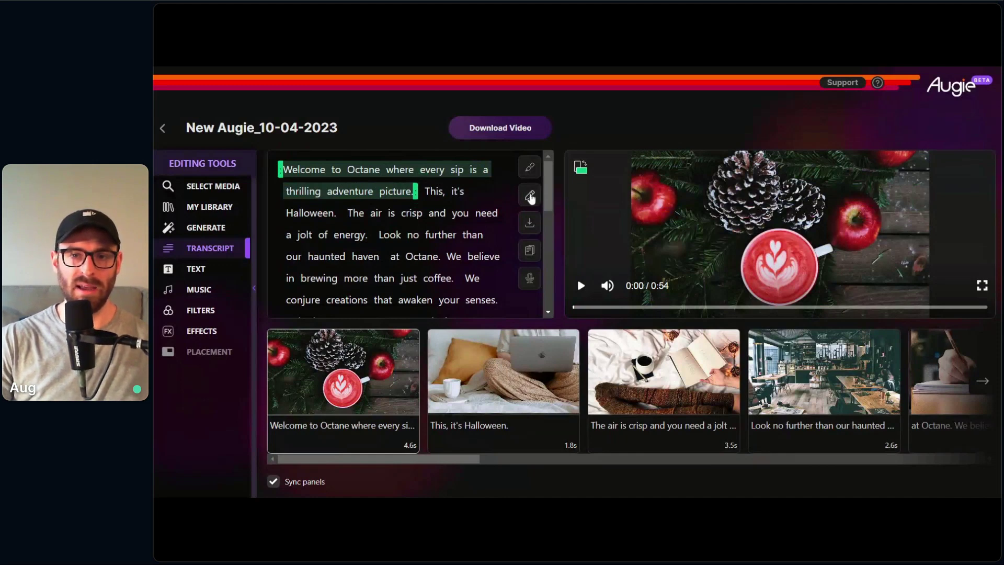
left_click(373, 172)
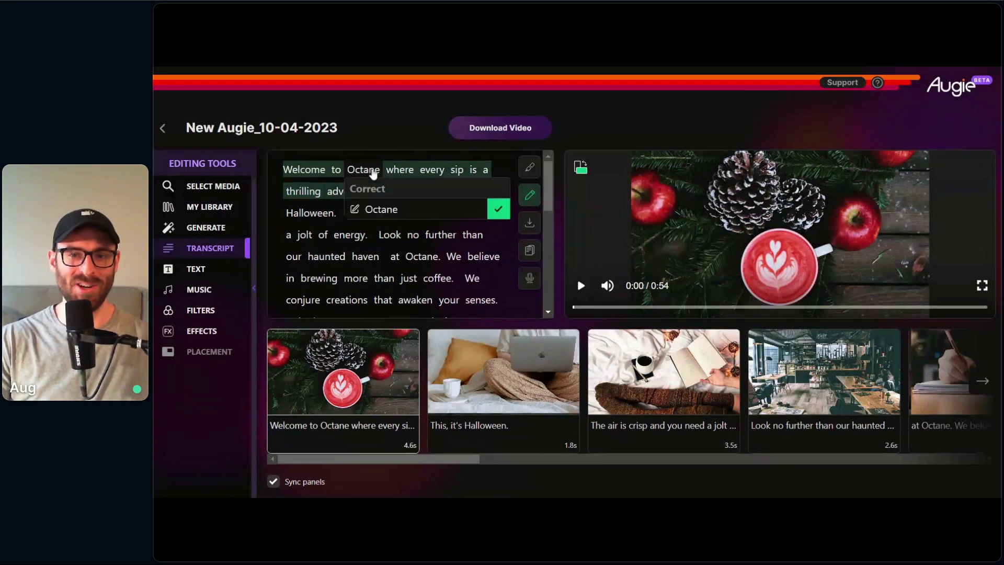
left_click_drag(398, 209, 365, 209)
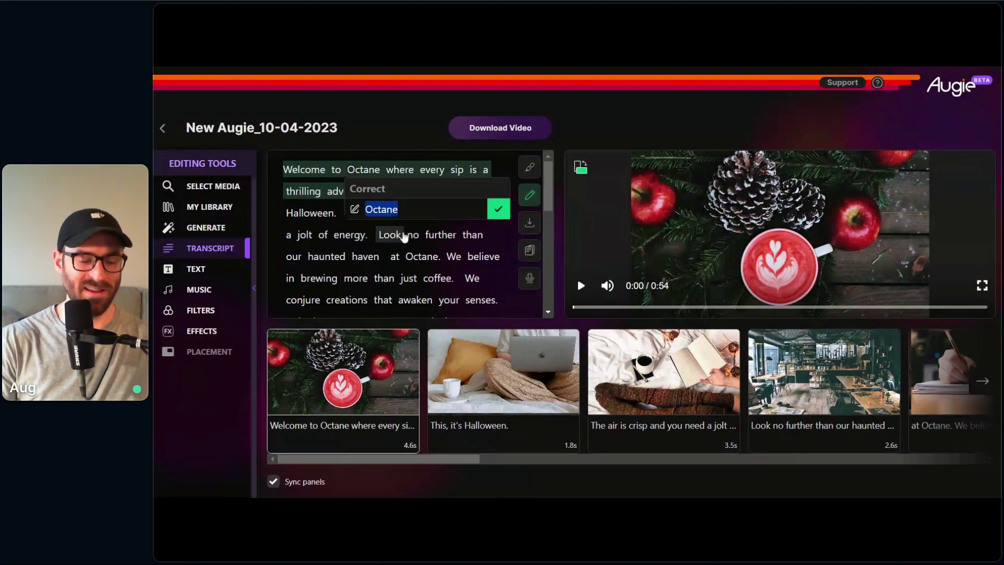
type("Oc")
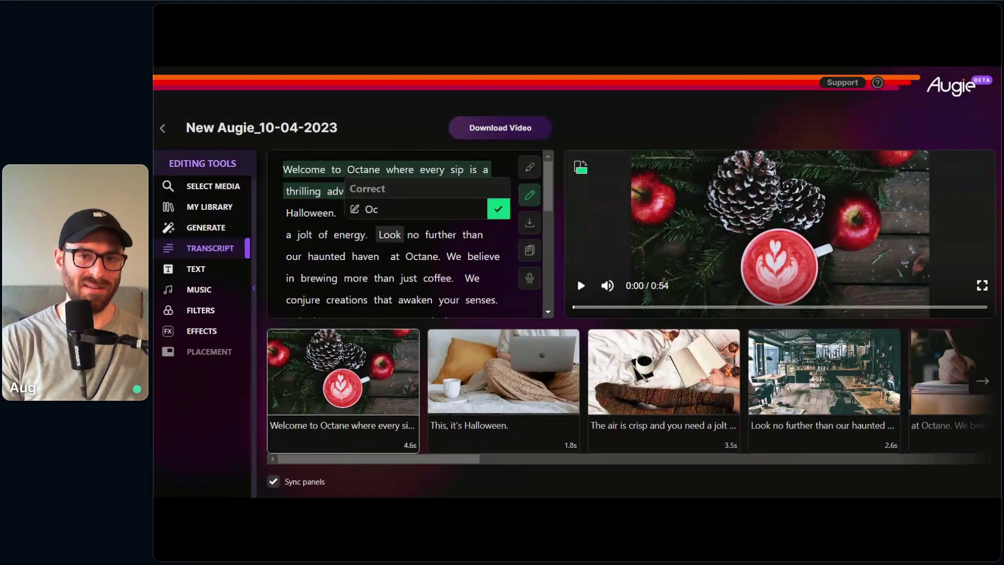
type("togon")
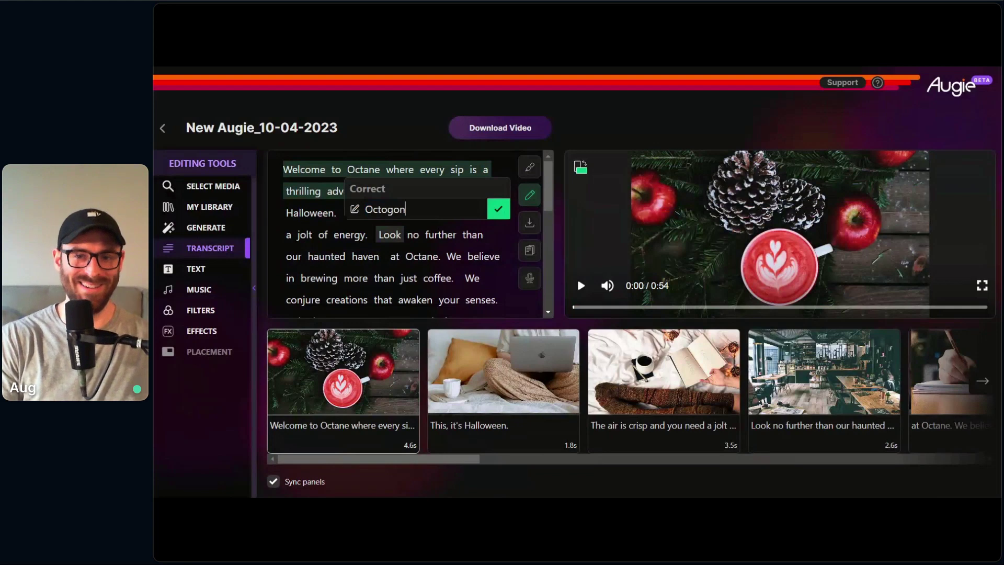
left_click(498, 210)
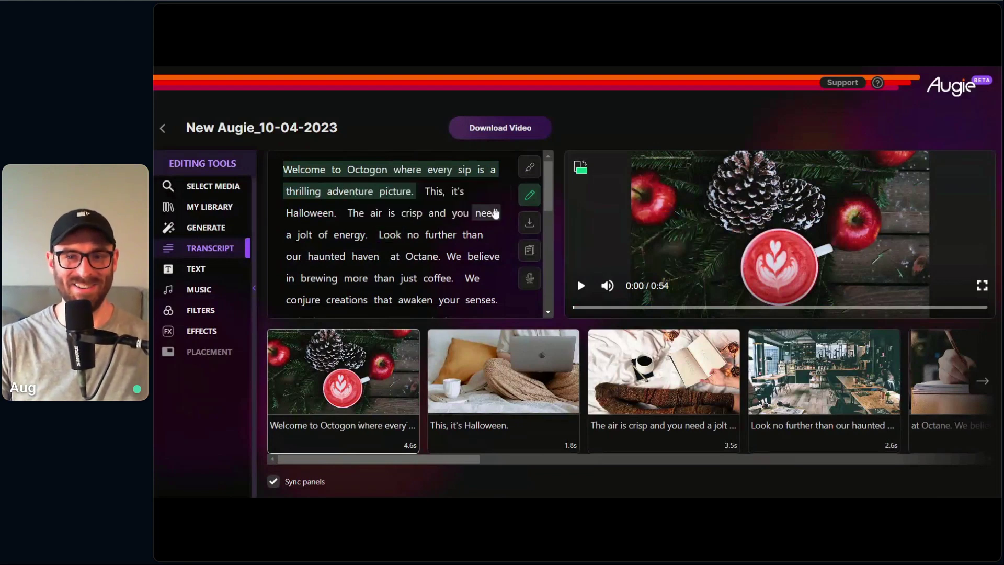
Step: Correct the first scene's "Octogon" back to "Octane" and leave transcript correction mode
left_click(379, 169)
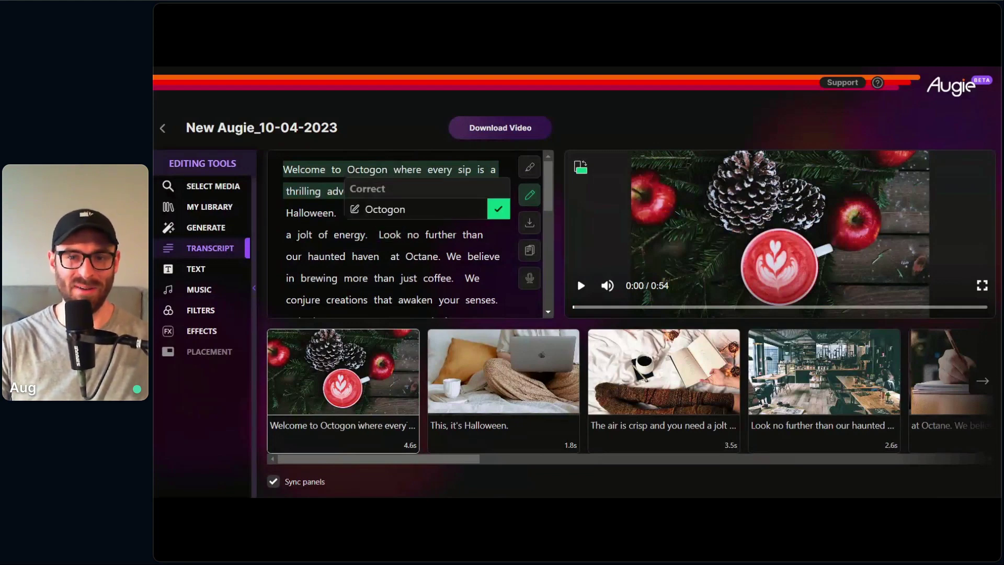
left_click_drag(406, 209, 381, 209)
type("ane")
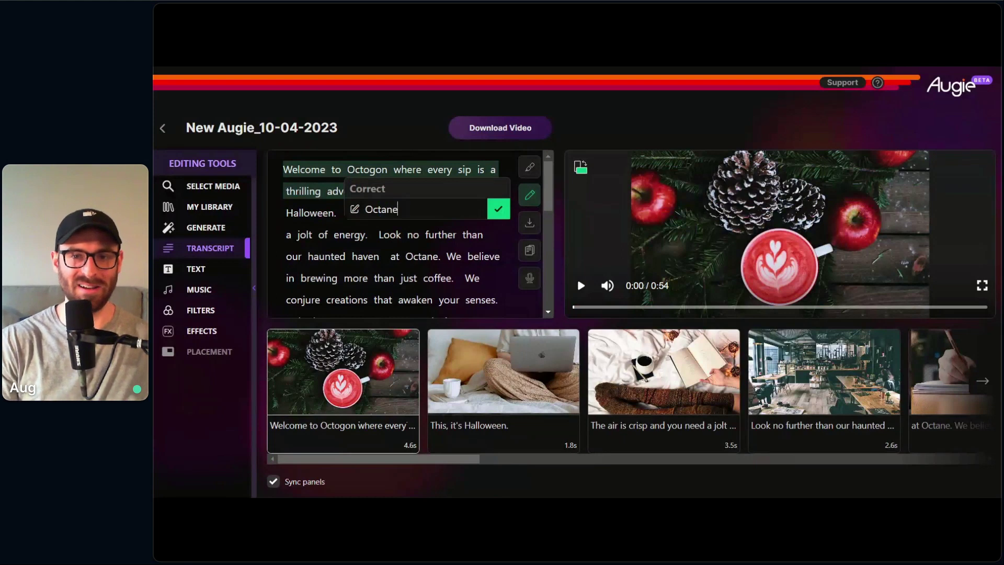
key("Return")
left_click(529, 195)
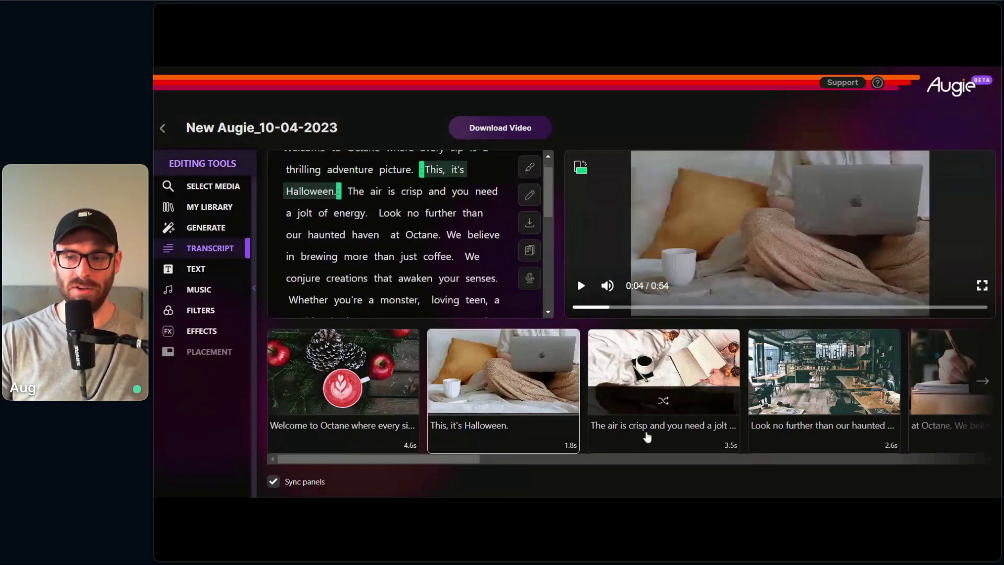
Step: Open the media selection for the "Welcome to Octane" scene and look over the available media sources
left_click(674, 442)
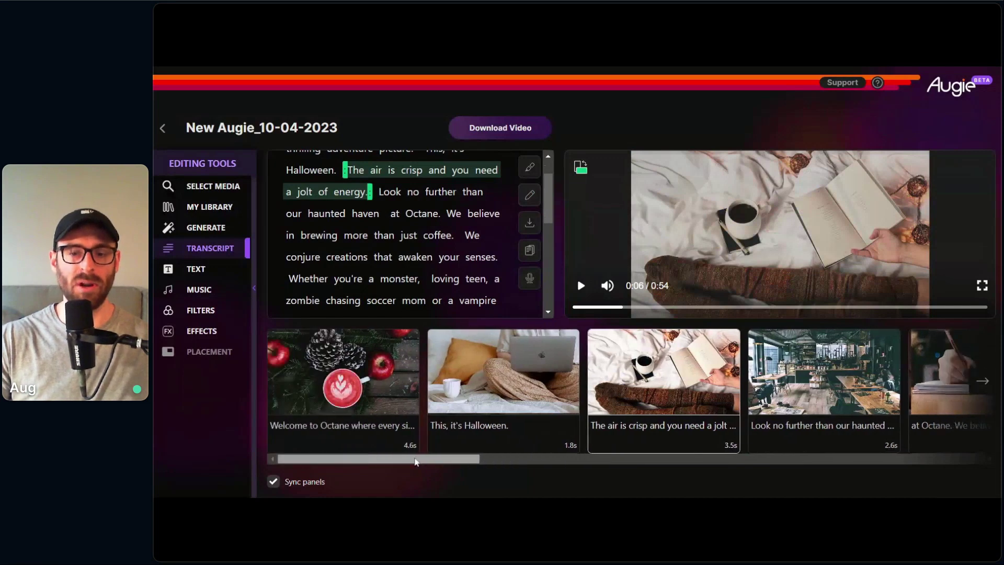
scroll(483, 461, "left", 1)
left_click(360, 443)
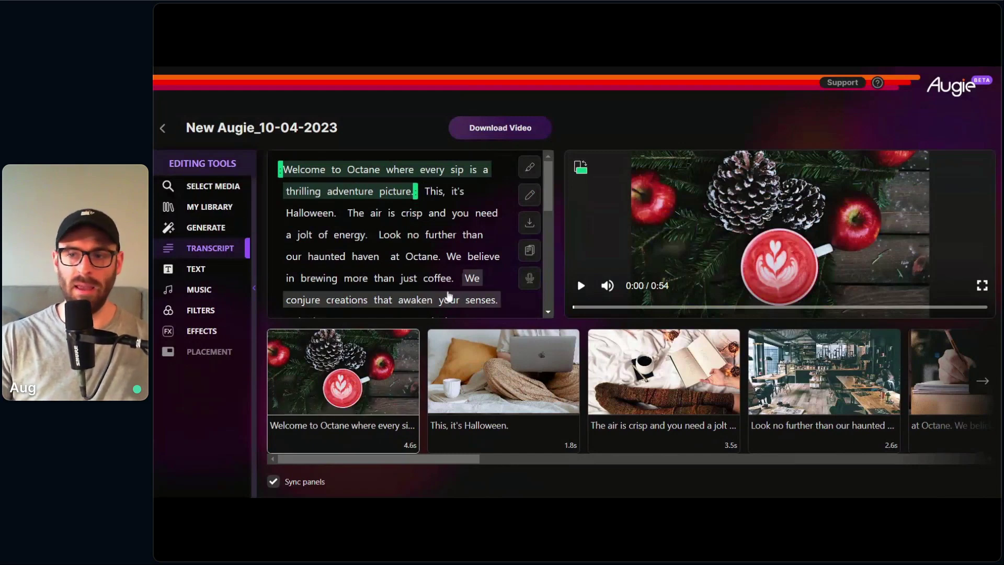
left_click(231, 188)
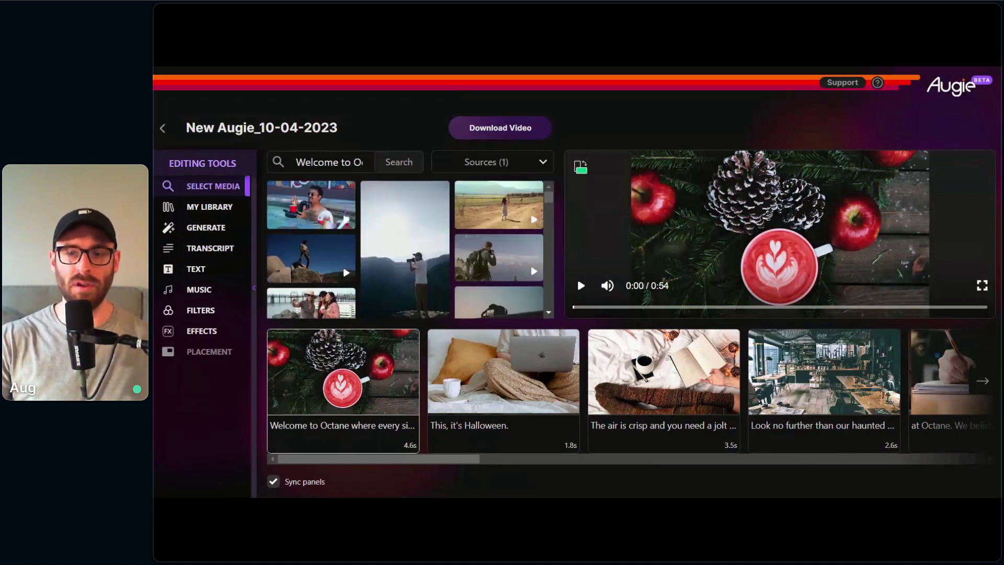
left_click(481, 164)
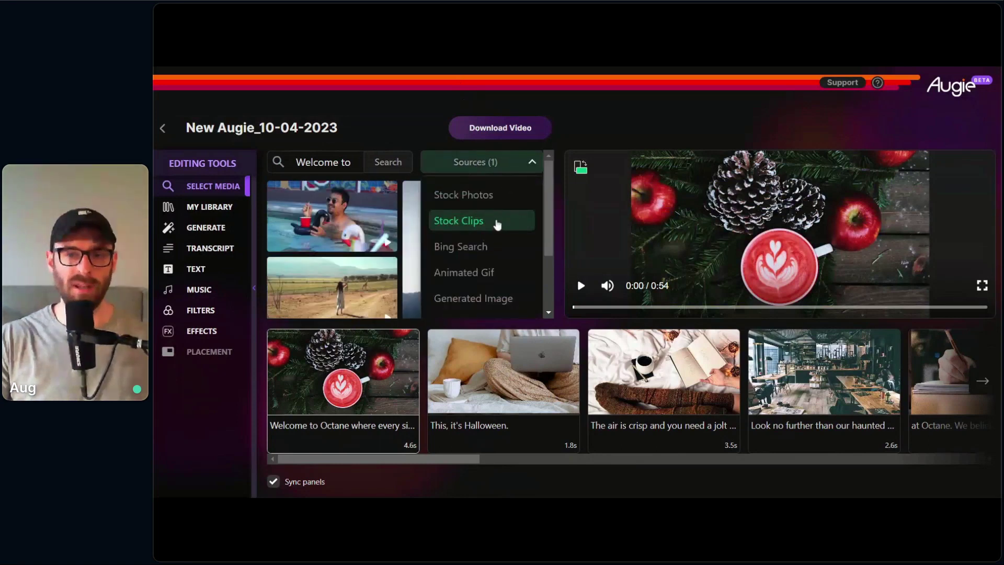
left_click(418, 142)
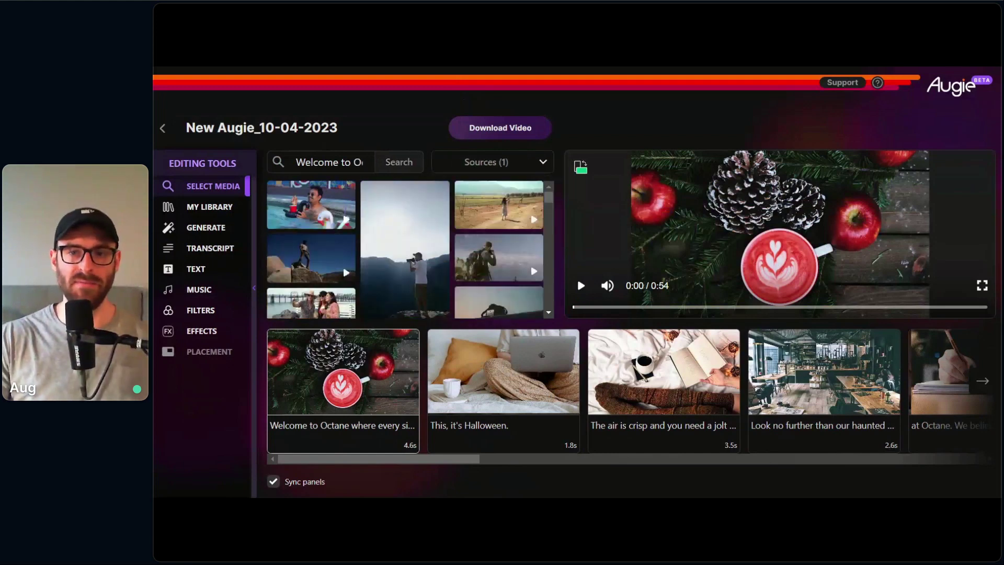
Step: Search for "Coffee" media for the first scene
double_click(346, 162)
key("ctrl+a")
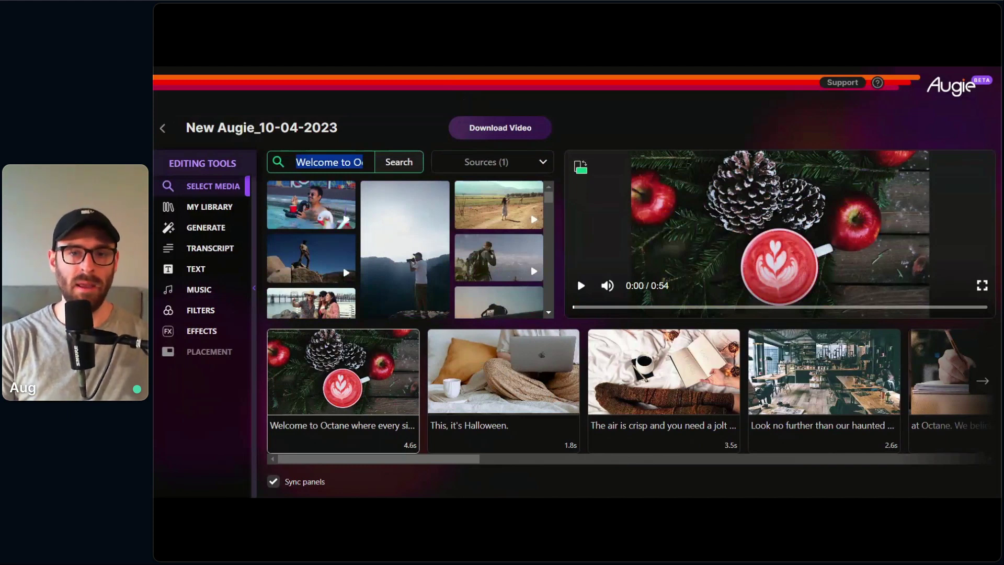
key("BackSpace")
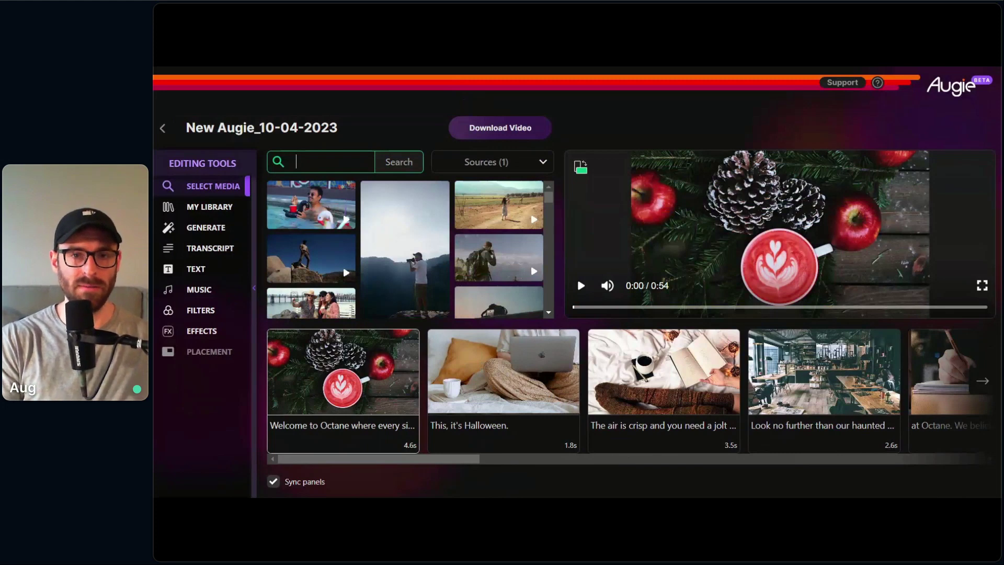
type("Coffee")
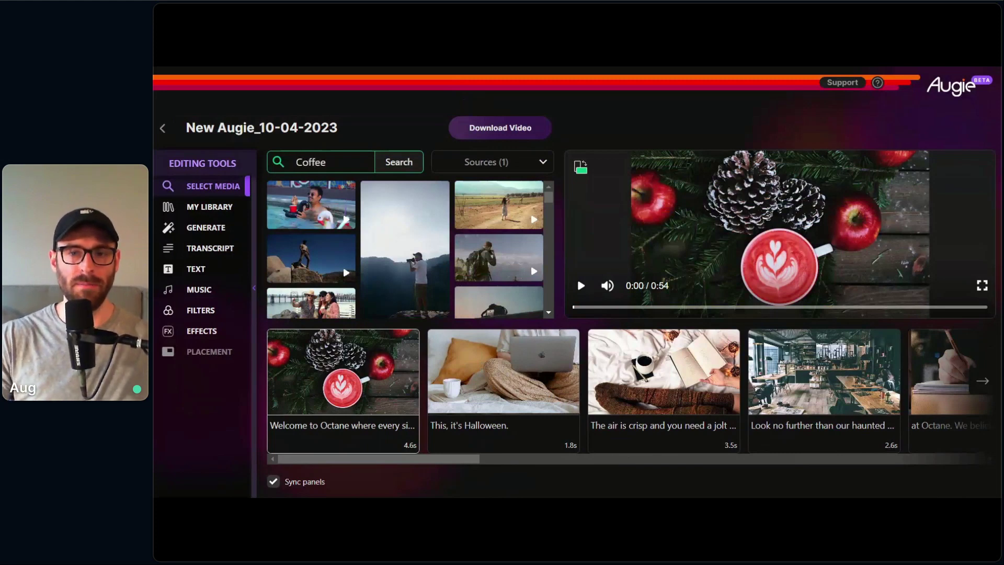
left_click(398, 162)
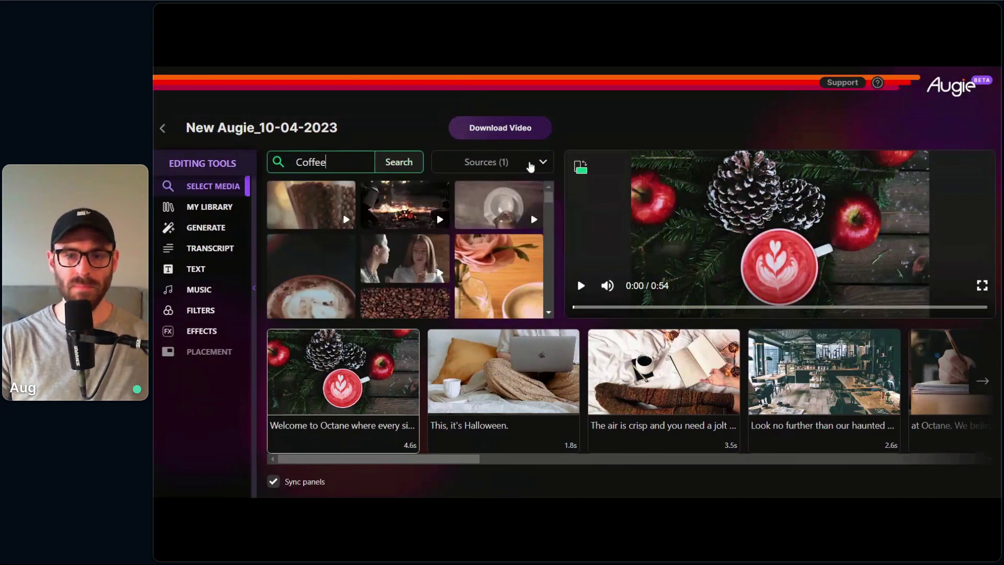
Step: Try the portrait clip of a plant beside a coffee mug as the first scene's media and preview it
scroll(543, 225, "down", 5)
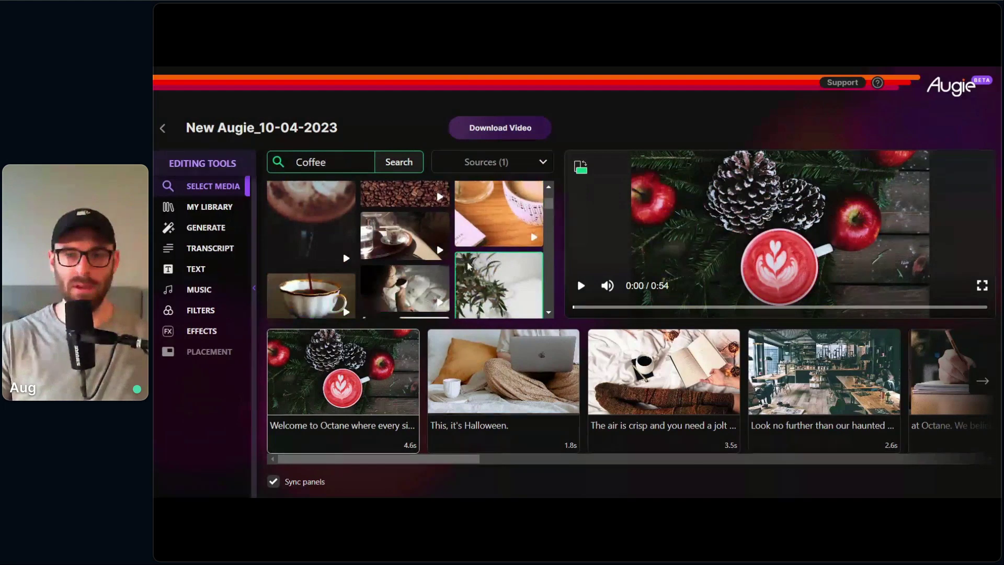
scroll(444, 259, "down", 2)
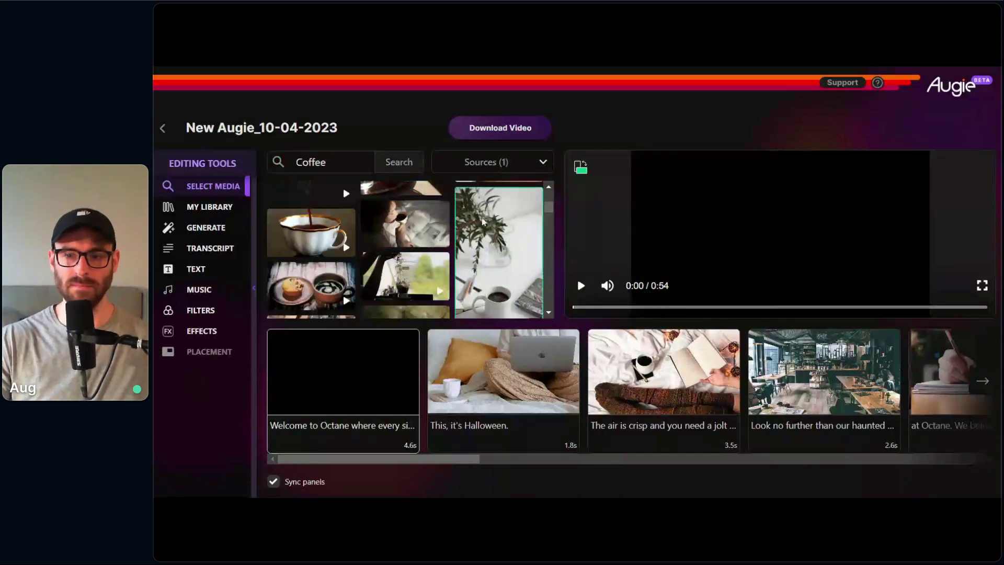
left_click(580, 286)
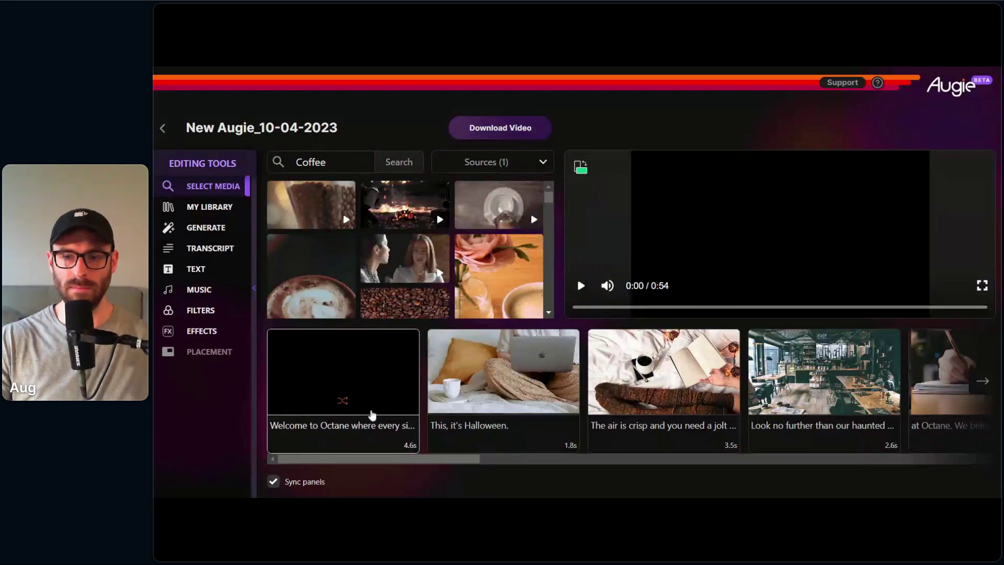
scroll(557, 199, "down", 3)
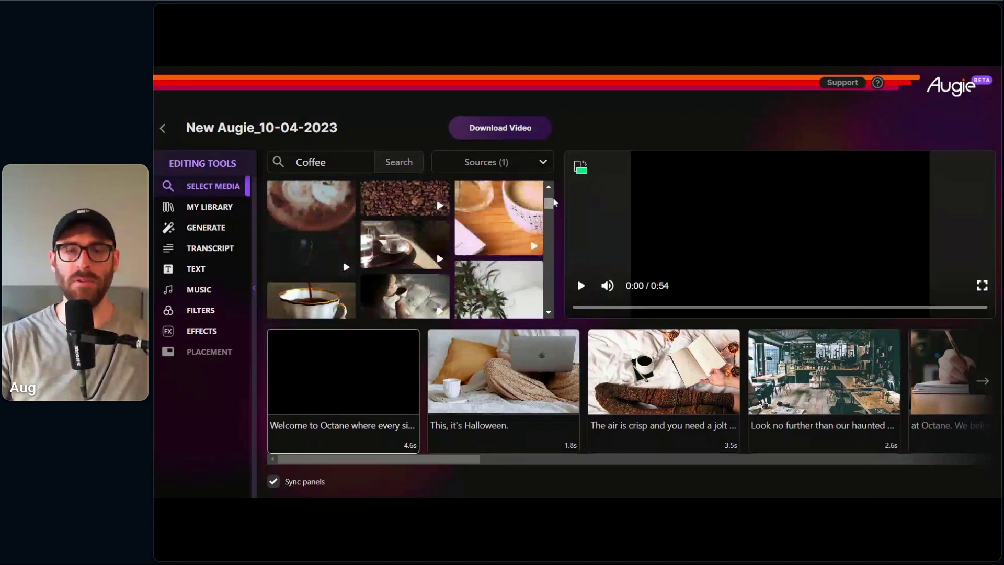
scroll(556, 202, "up", 3)
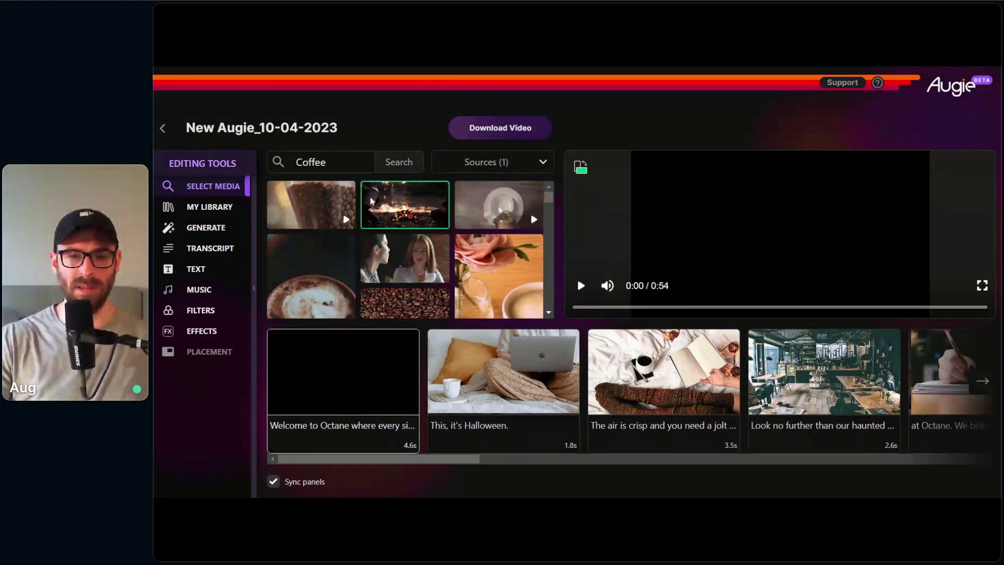
Step: Find a different media match for the "This, it's Halloween." scene
left_click(499, 437)
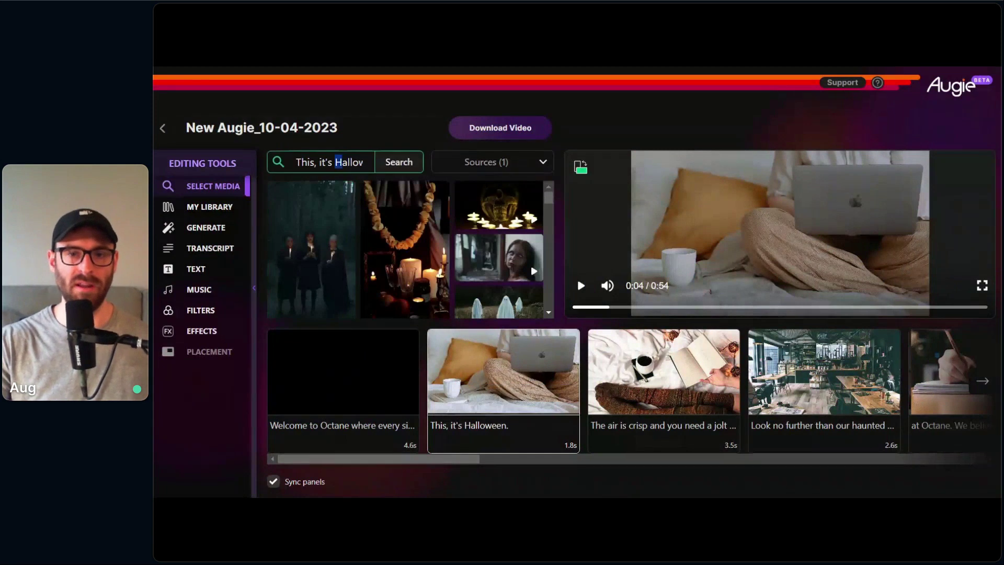
left_click(359, 163)
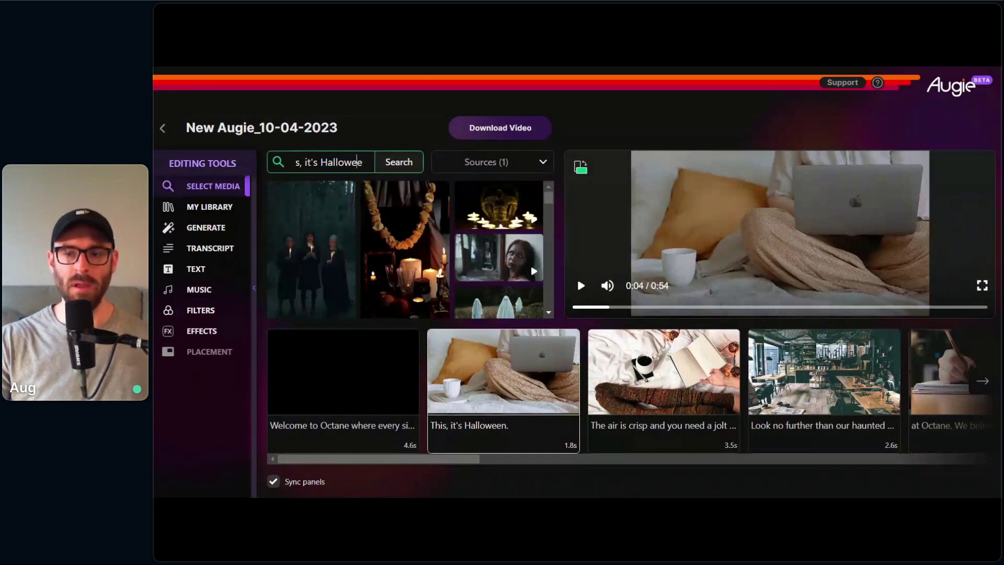
left_click(523, 408)
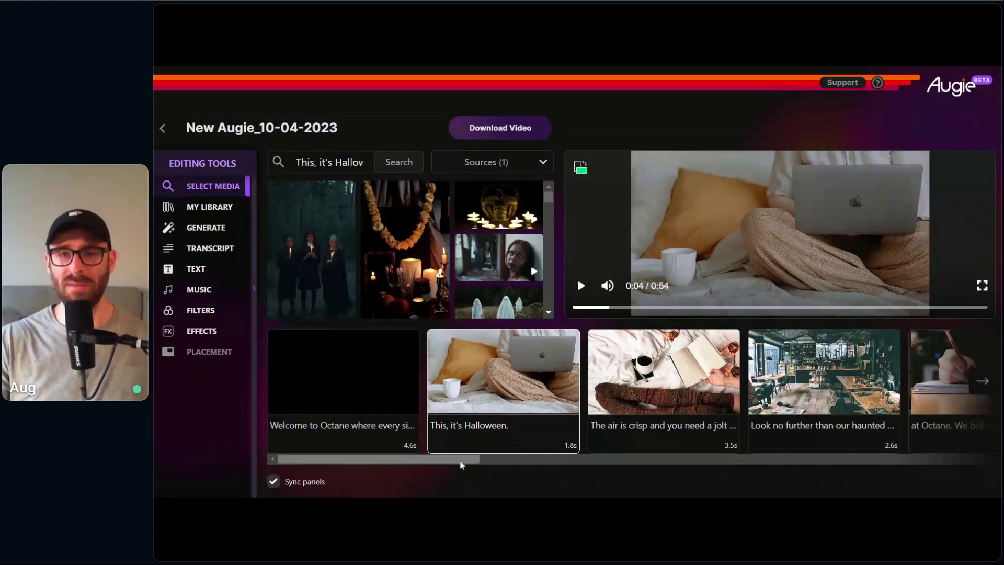
mouse_move(465, 465)
left_mouse_down()
mouse_move(474, 467)
mouse_move(466, 462)
left_mouse_up()
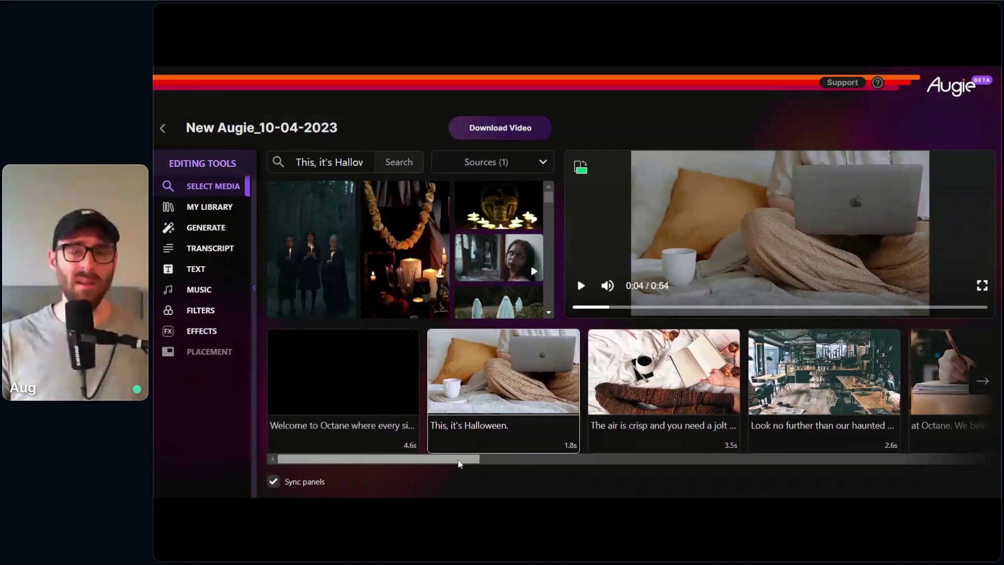
mouse_move(463, 411)
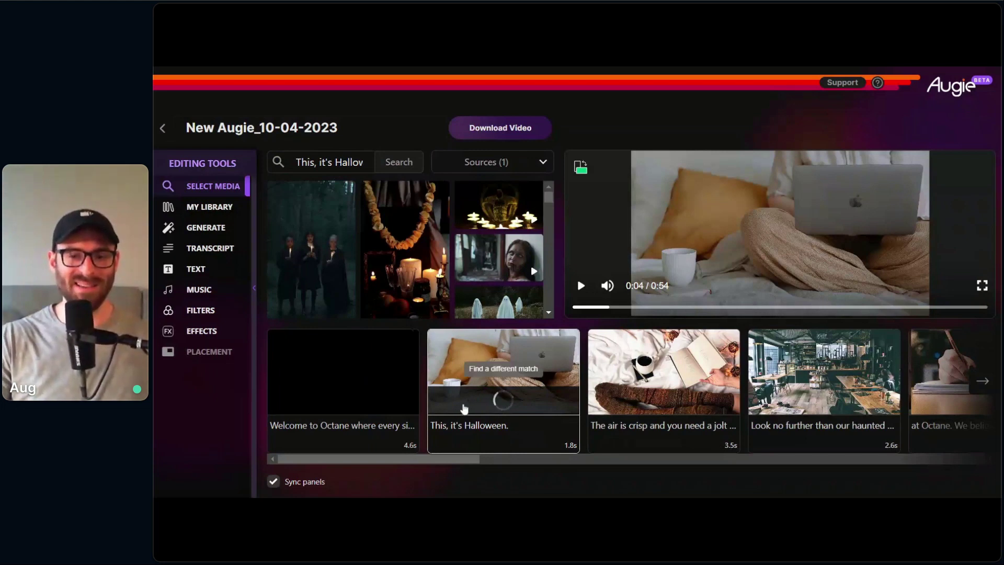
Step: Set the first scene's media to the "Coffee" search result with a sunlit cup and saucer on a tray
left_click(380, 440)
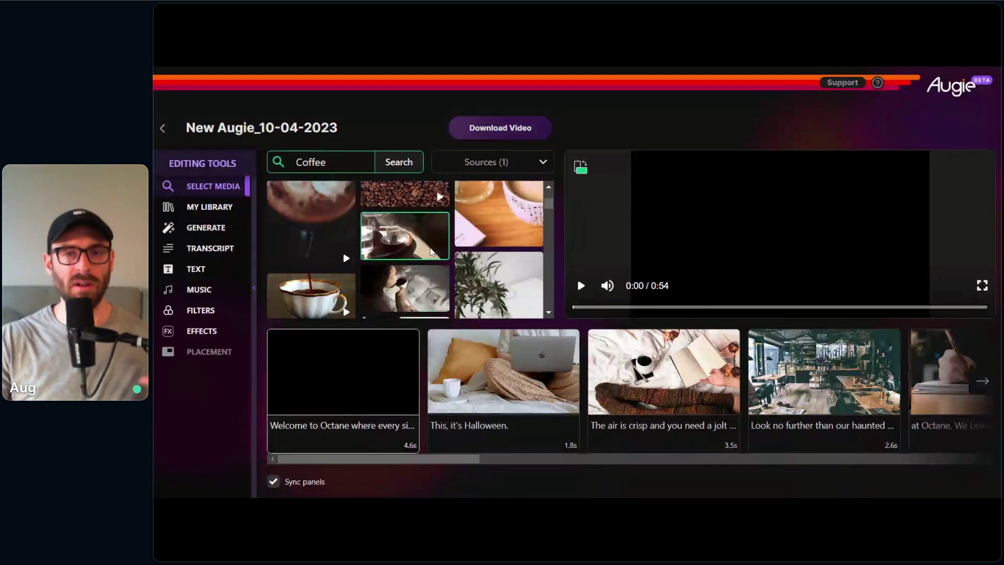
left_click(429, 250)
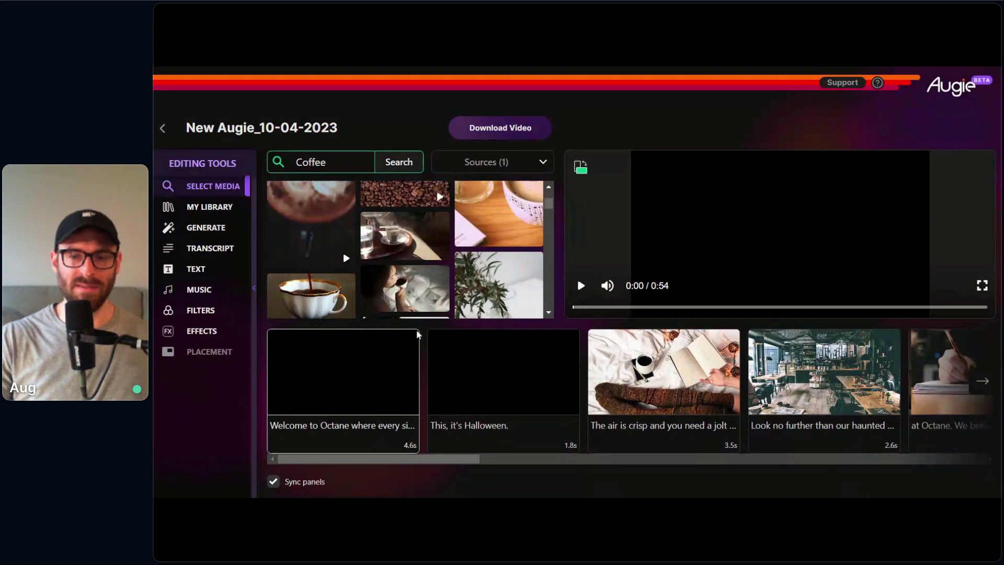
mouse_move(701, 446)
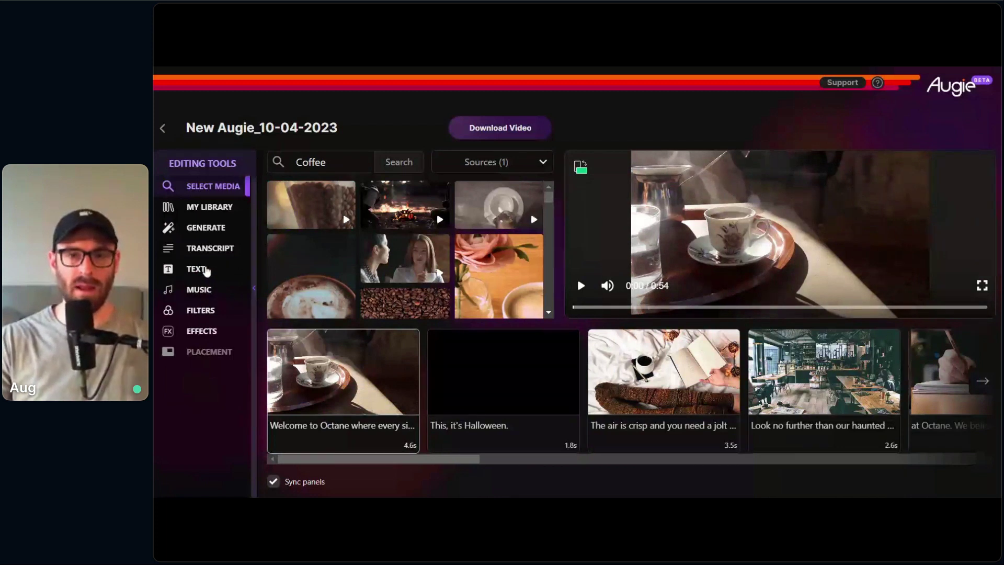
Step: Turn on closed captions for the entire video, placed at the bottom of the frame with text size 32
left_click(206, 270)
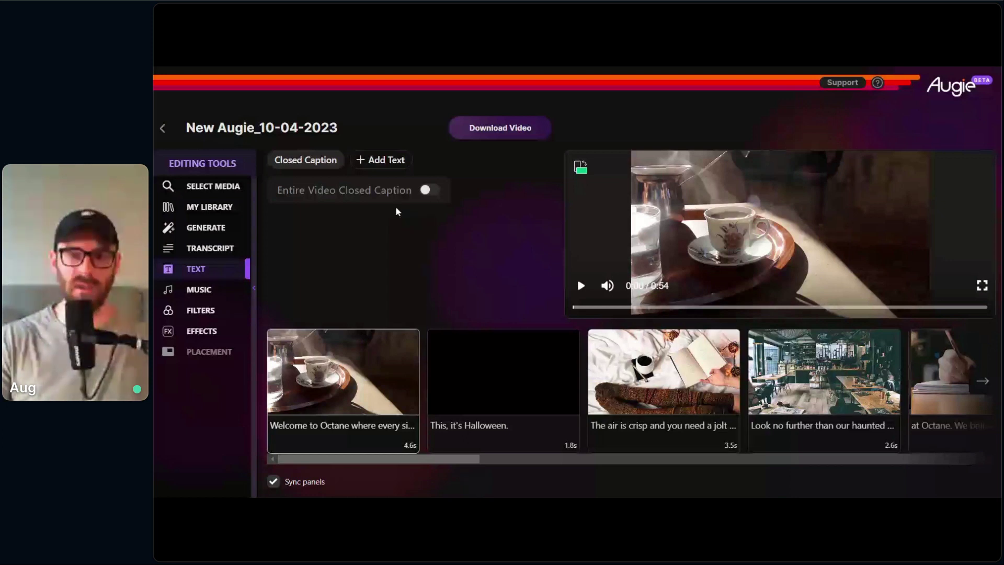
left_click(432, 191)
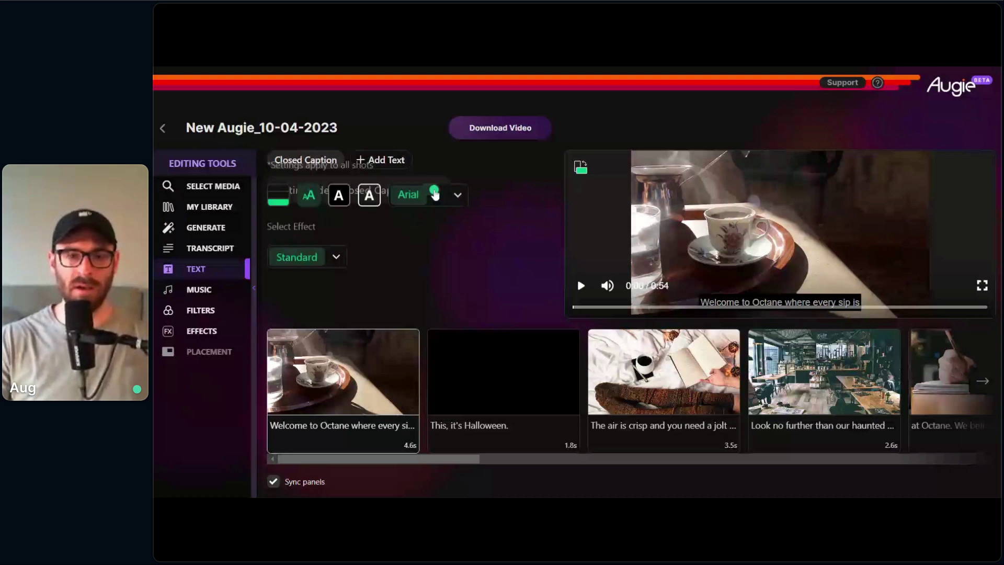
left_click(285, 246)
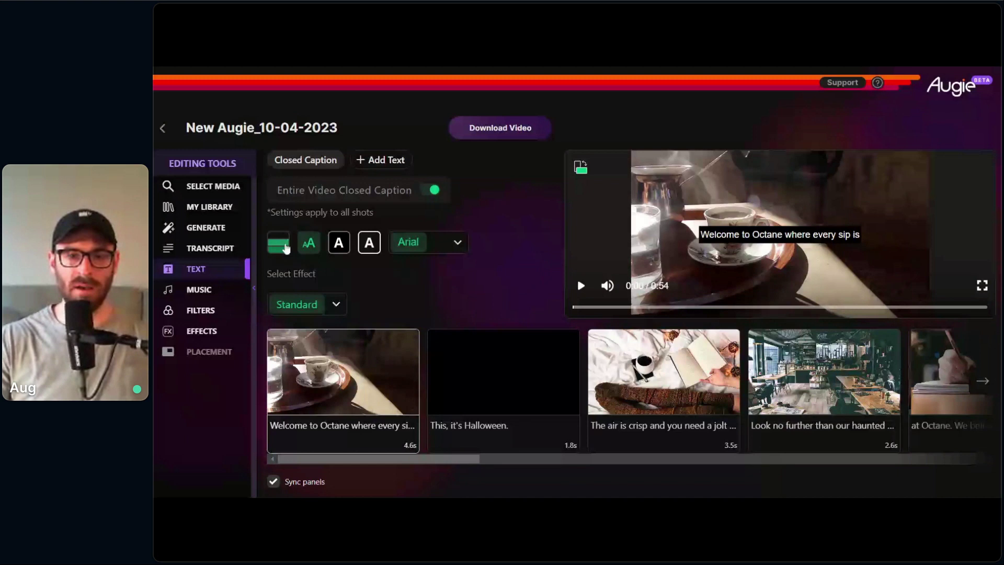
left_click(284, 245)
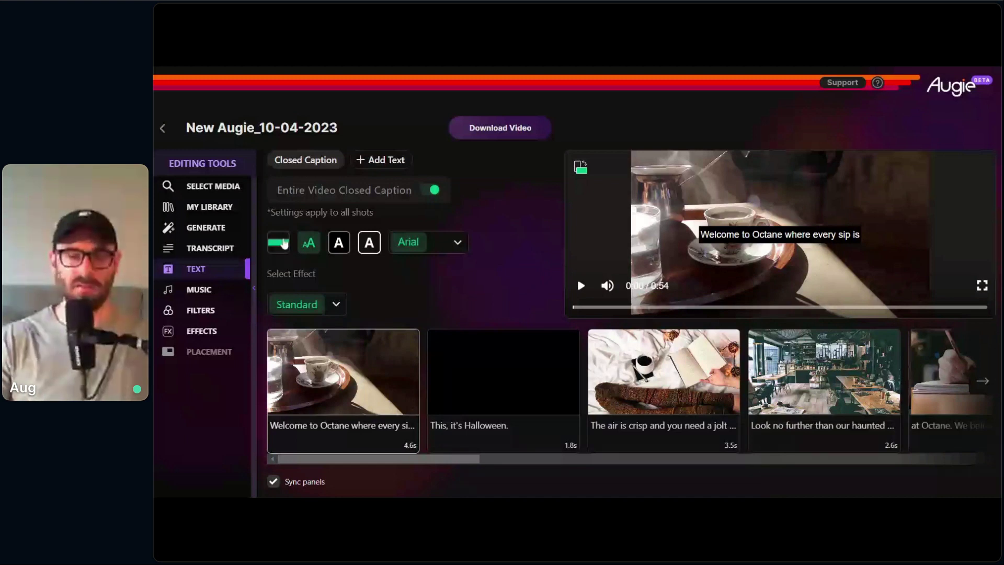
left_click(285, 245)
mouse_move(308, 243)
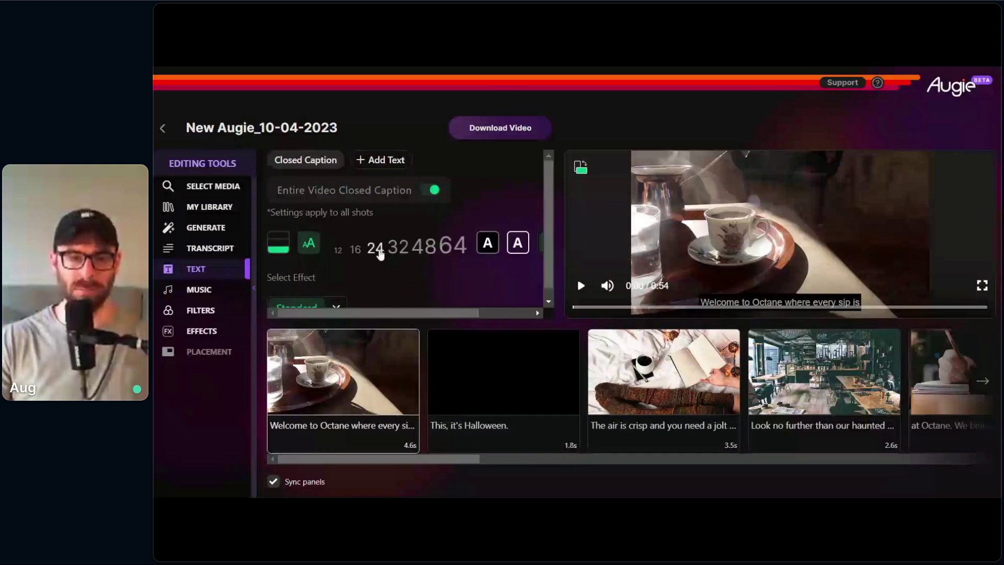
left_click(398, 246)
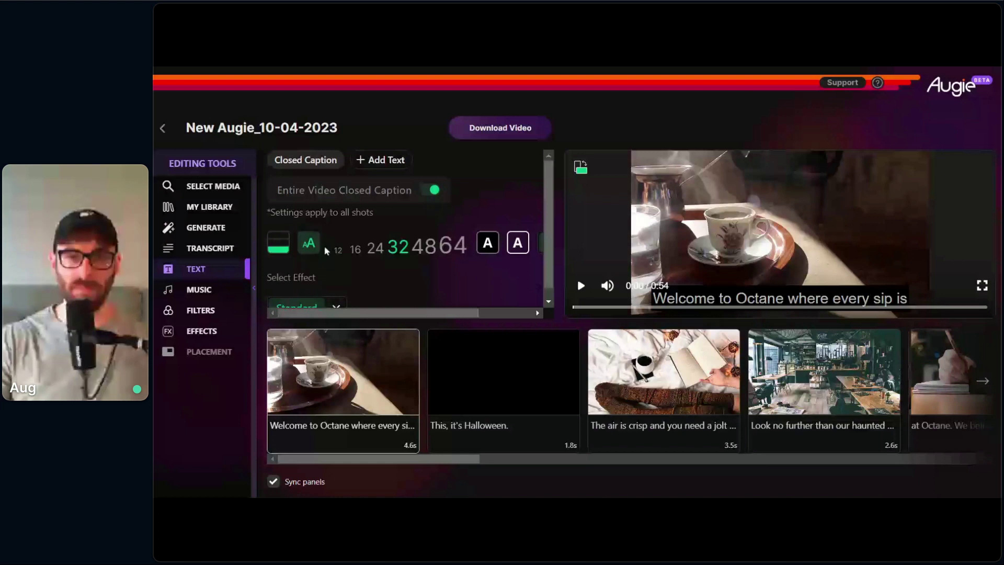
Step: Give the closed captions an orange background and black text
left_click(393, 242)
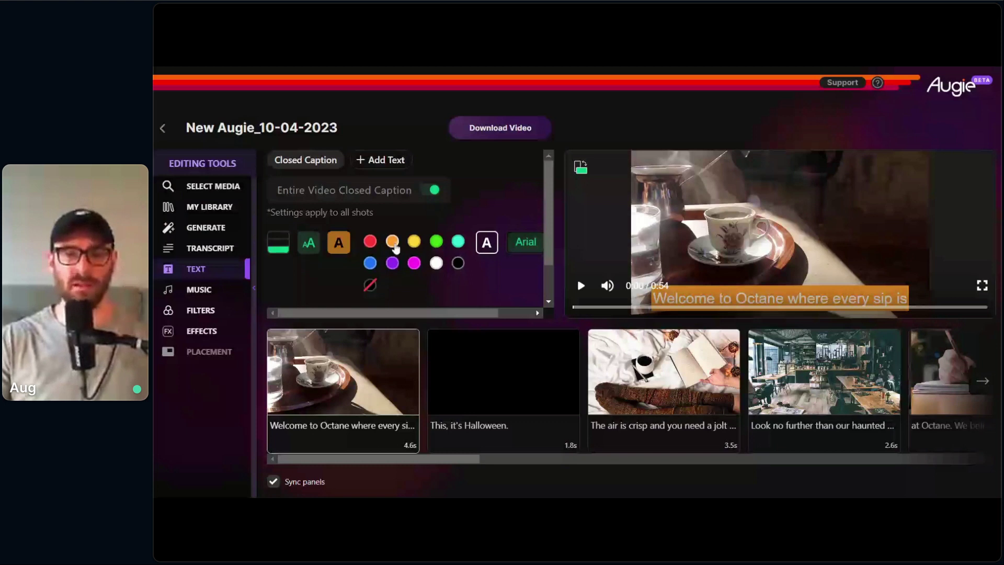
left_click(339, 243)
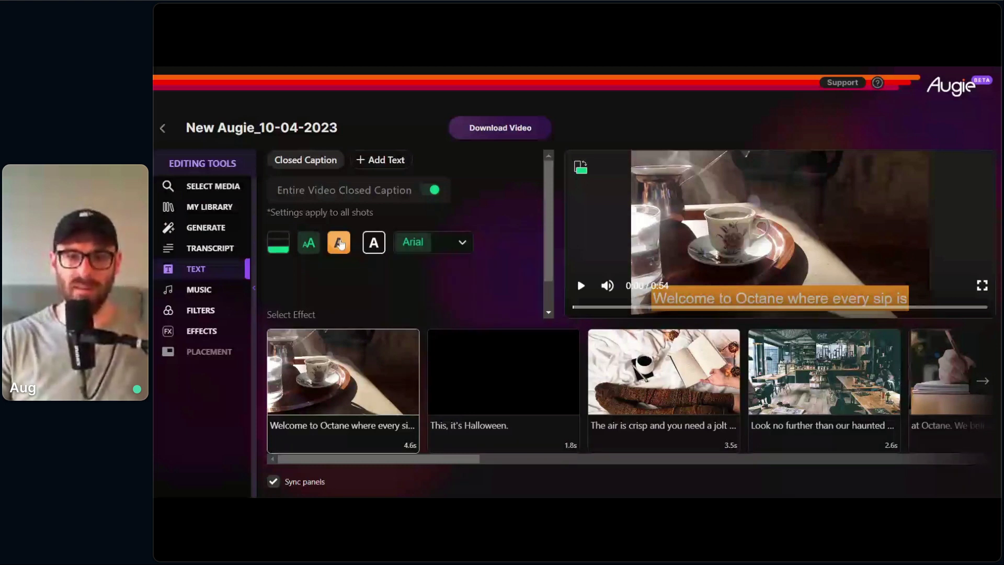
left_click(340, 243)
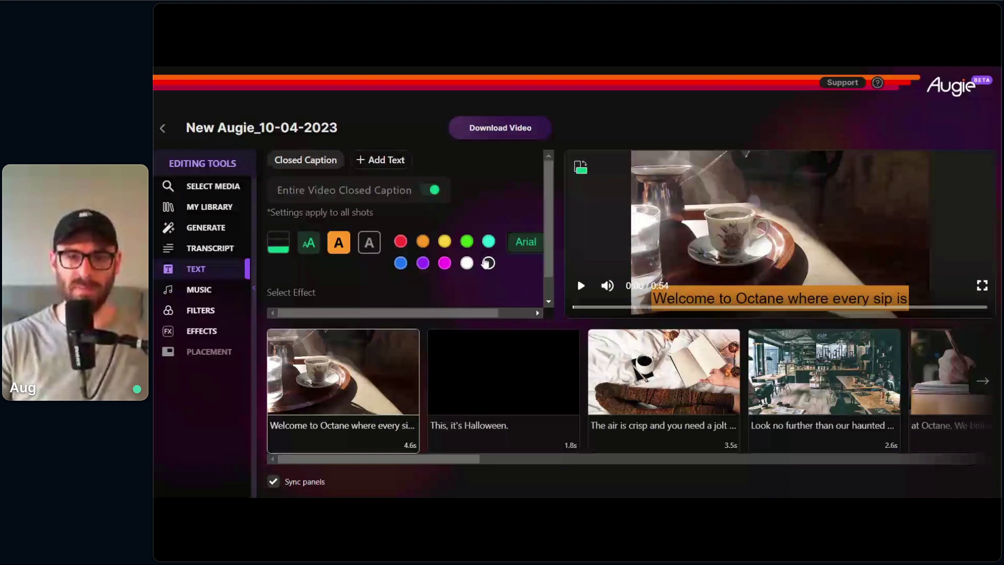
left_click(401, 264)
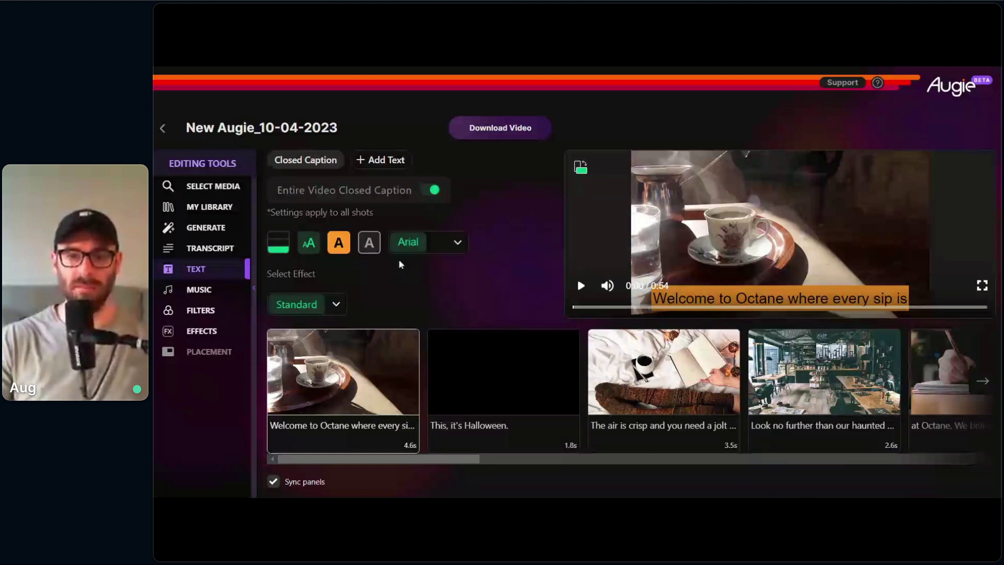
Step: Set the closed caption font to Verdana and apply the Word By Word effect
left_click(458, 243)
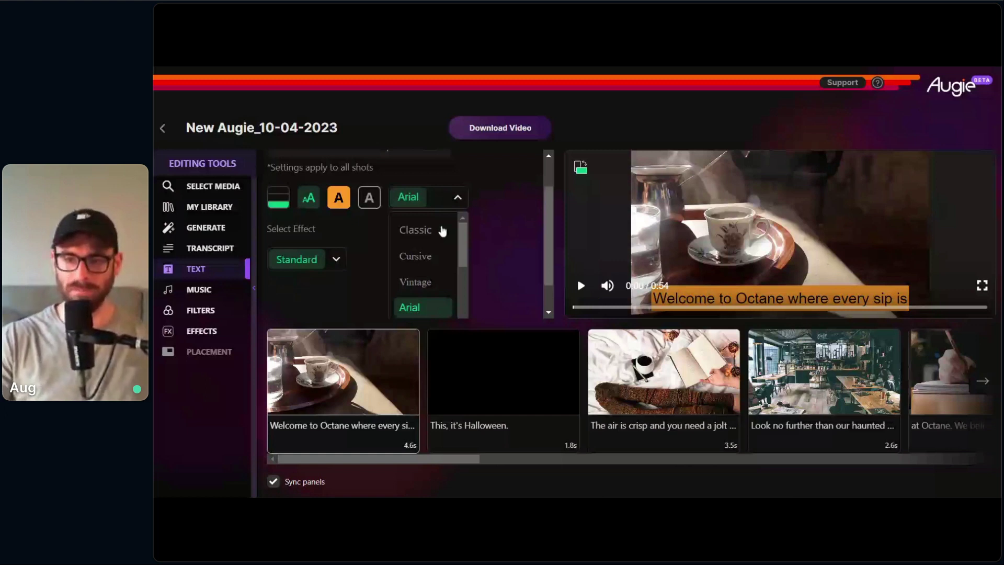
left_click(442, 230)
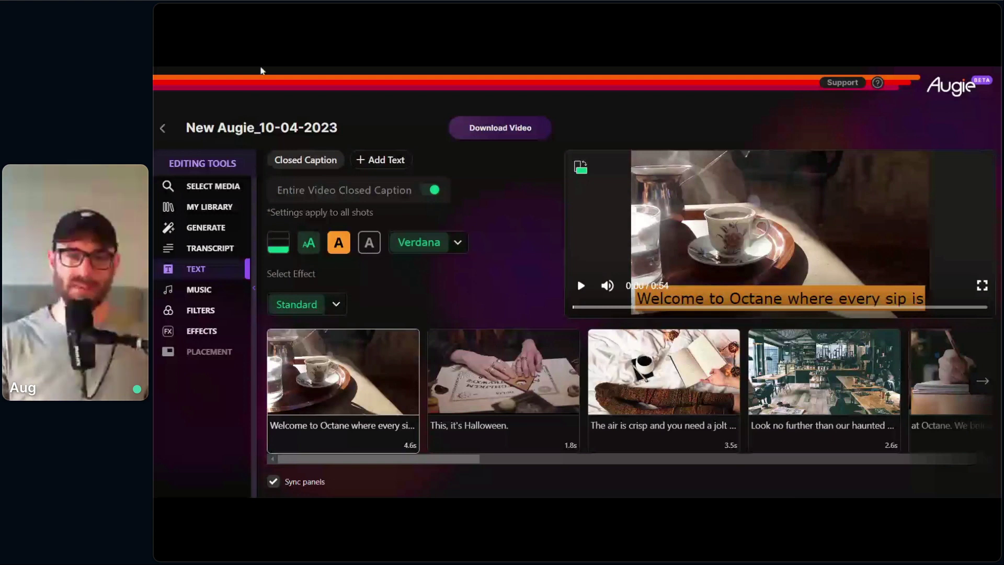
left_click(335, 304)
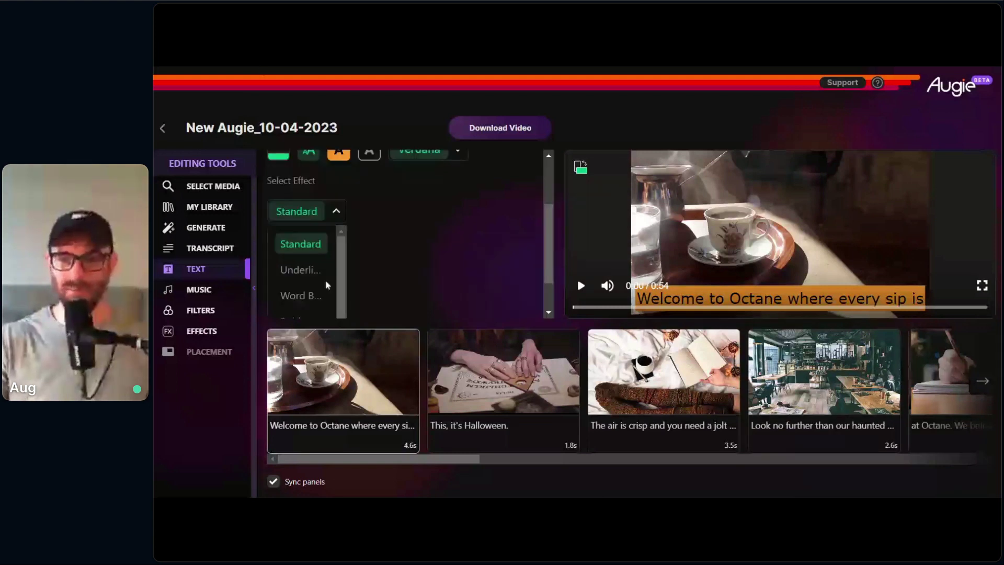
left_click(301, 295)
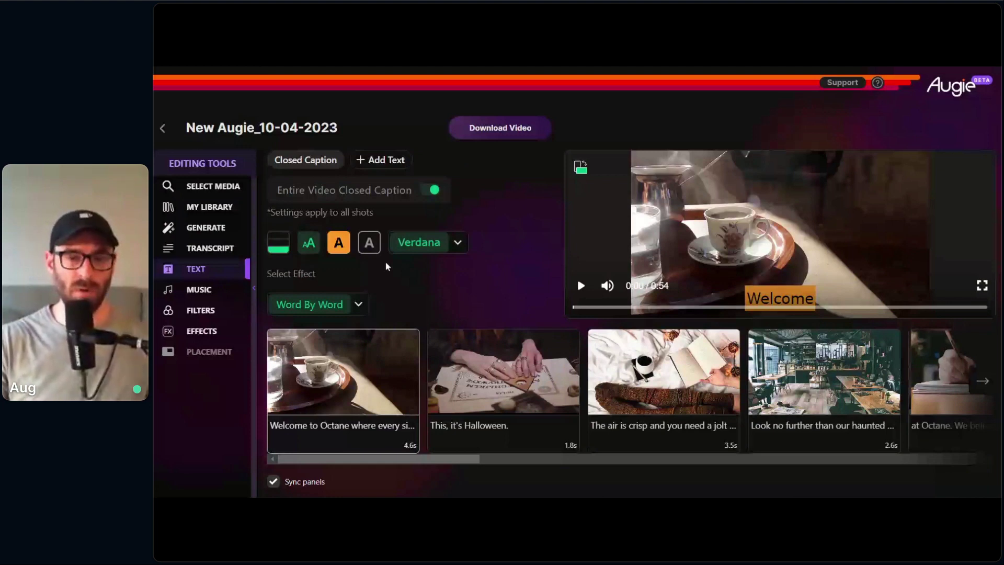
Step: Switch the closed caption effect to Bold and play the video to preview it
left_click(324, 304)
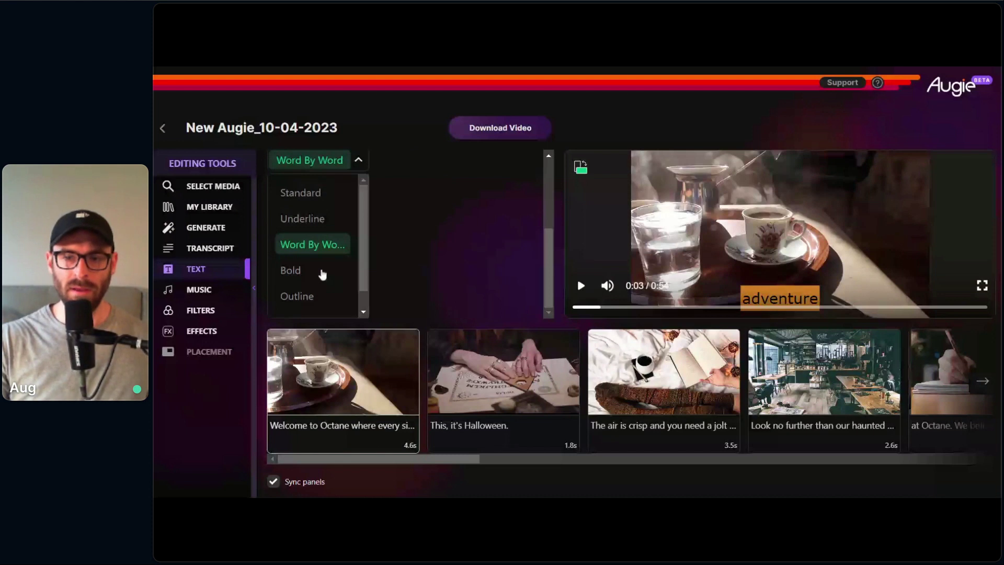
left_click(322, 274)
left_click(581, 286)
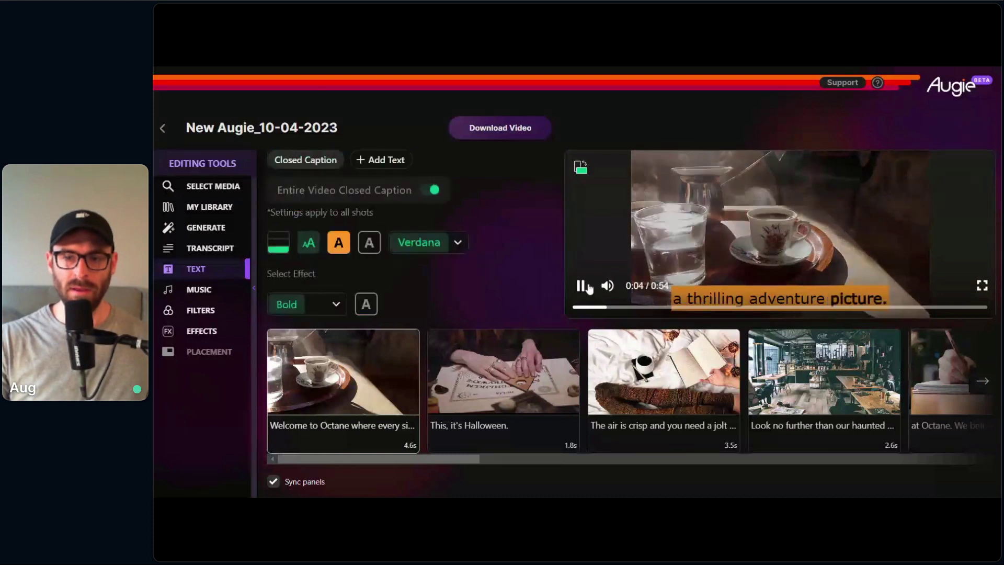
left_click(588, 287)
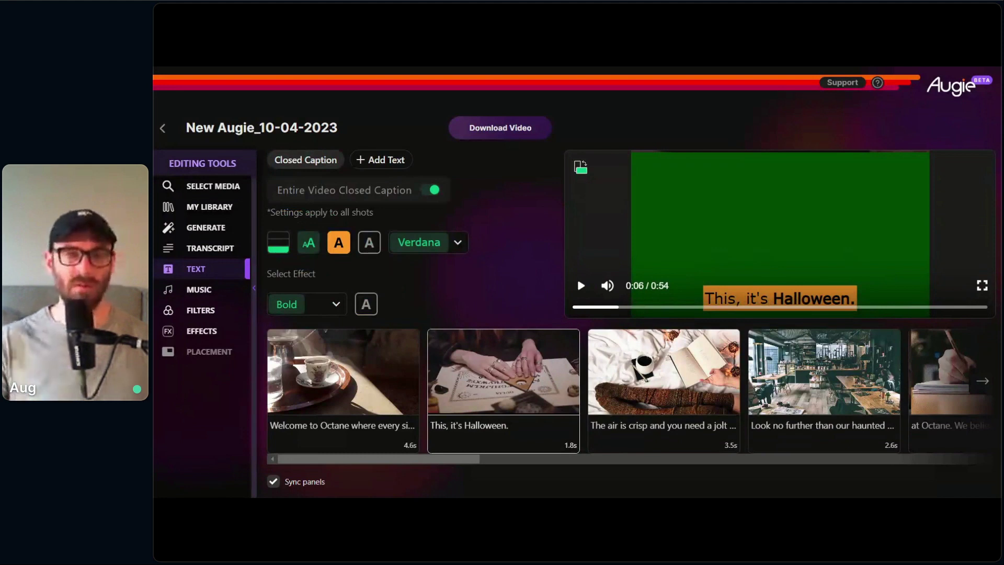
Step: Change the closed caption effect to Icon and check it on the "The air is crisp" scene
left_click(336, 304)
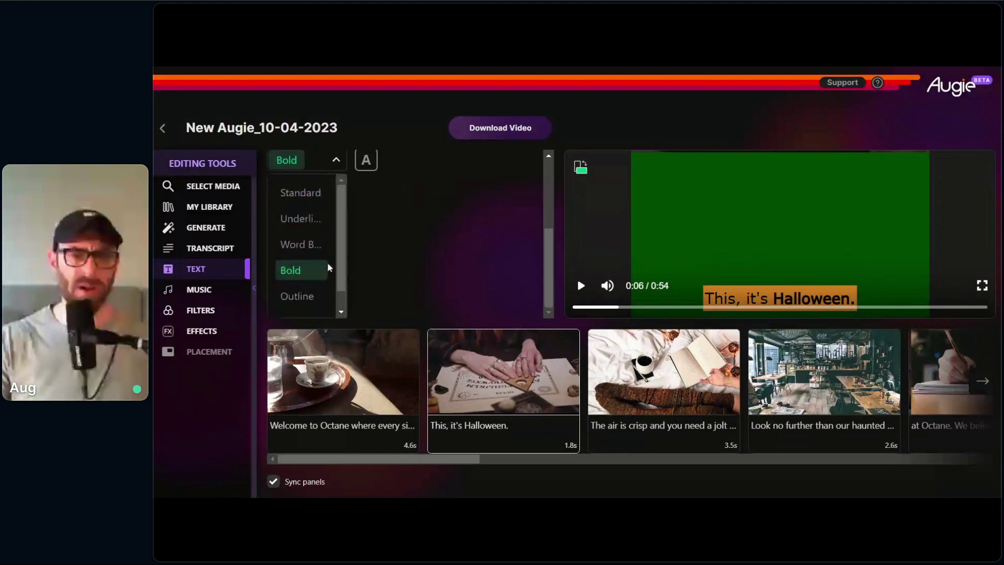
scroll(331, 251, "down", 1)
left_click(292, 300)
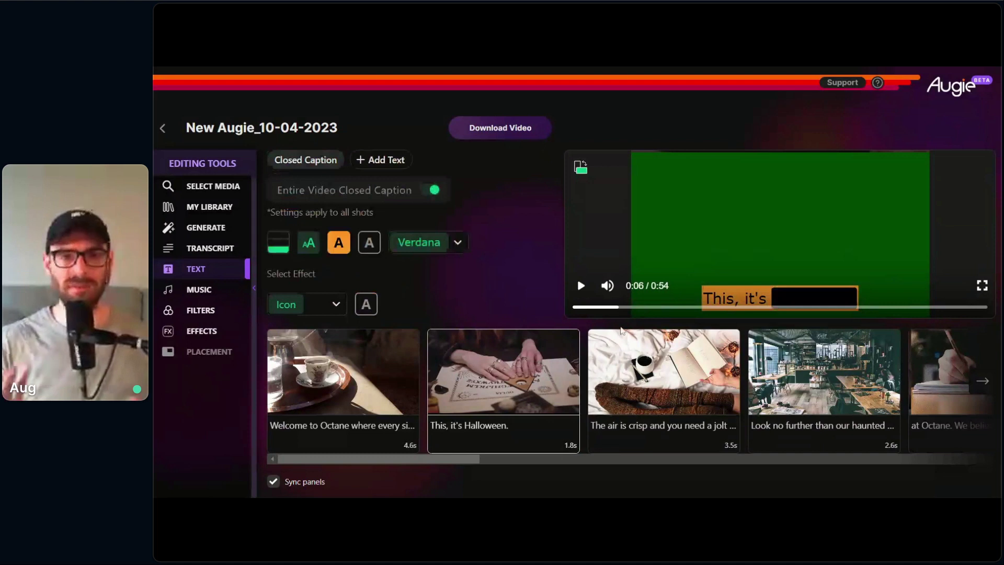
left_click(622, 333)
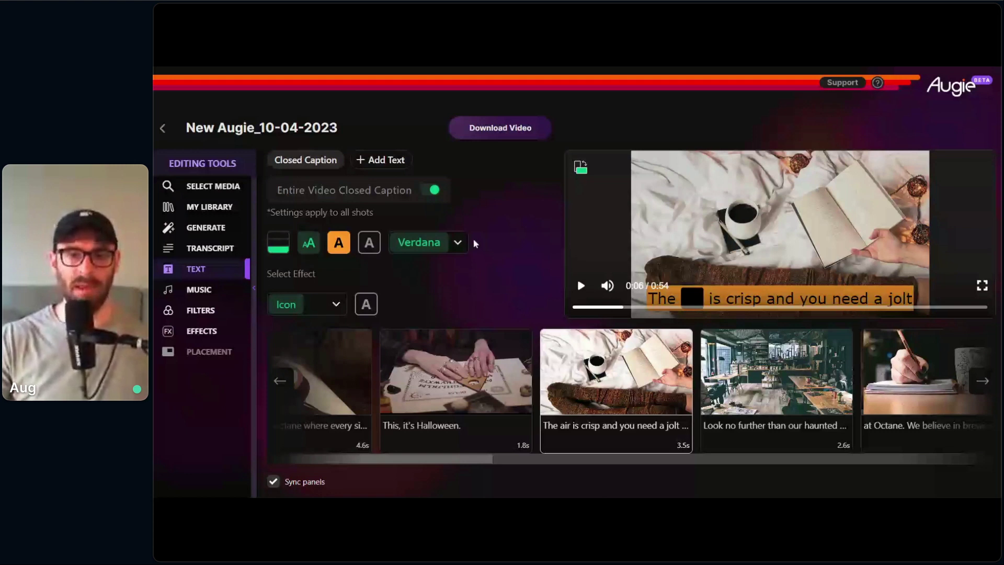
Step: Turn off the entire video's closed captions and add an "Octane Coffee" text overlay to the first scene
left_click(434, 190)
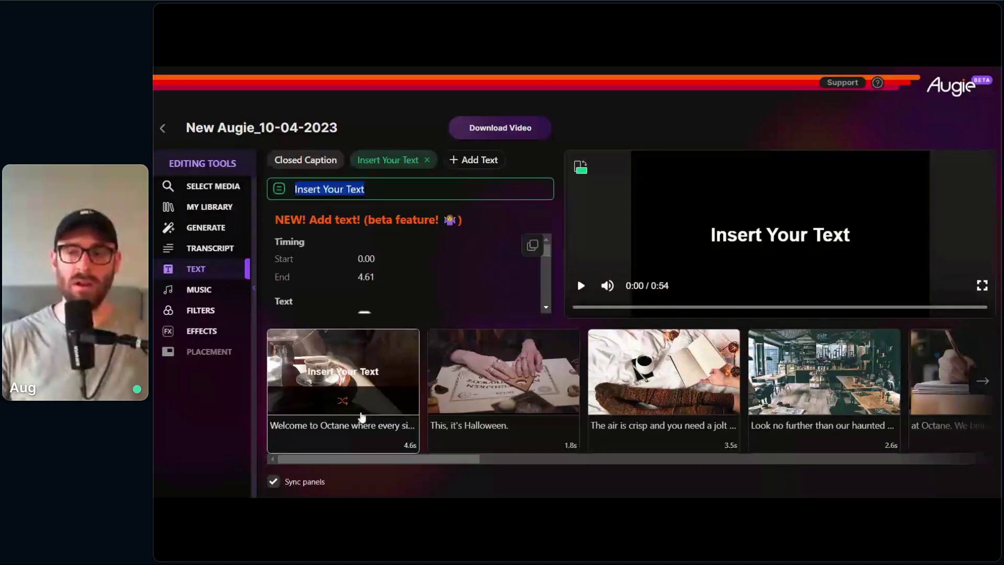
left_click(774, 237)
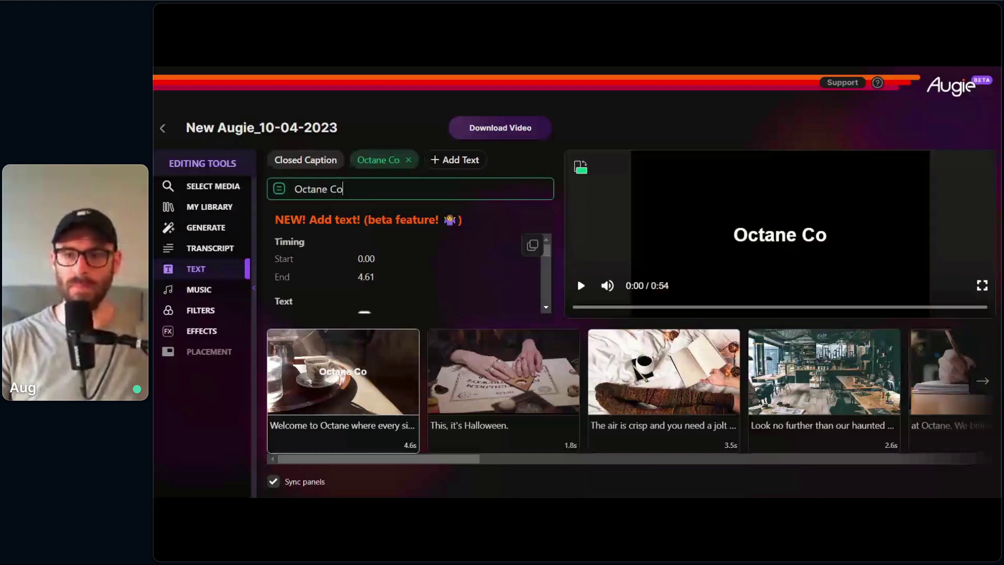
type("ffee")
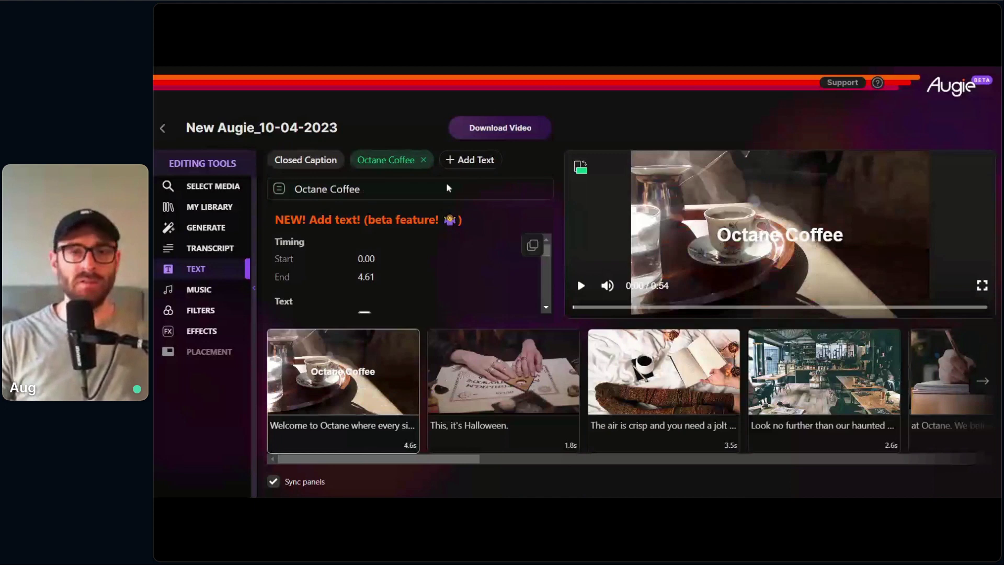
Step: Set the font family of the "Octane Coffee" text to Verdana
scroll(547, 256, "down", 1)
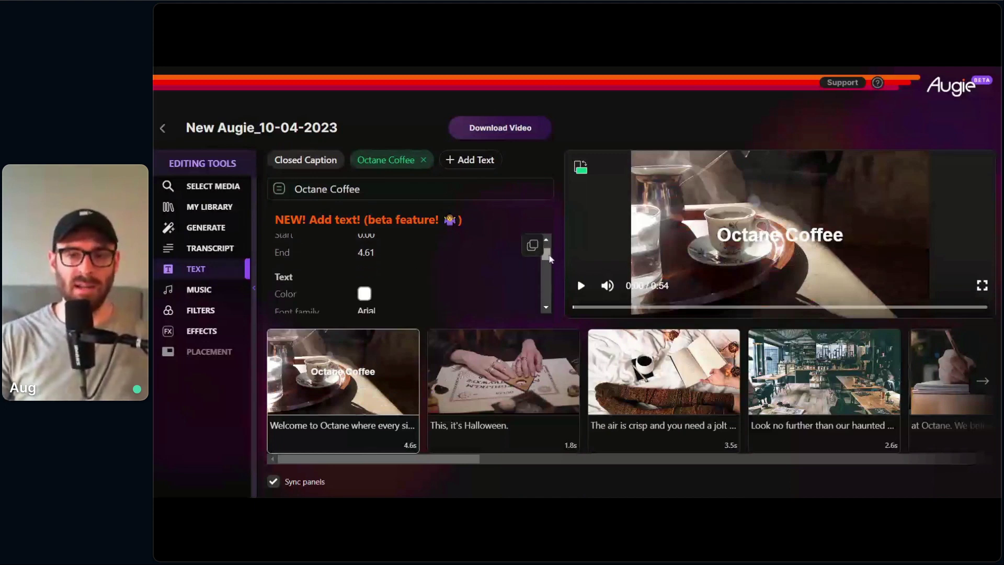
scroll(547, 256, "down", 1)
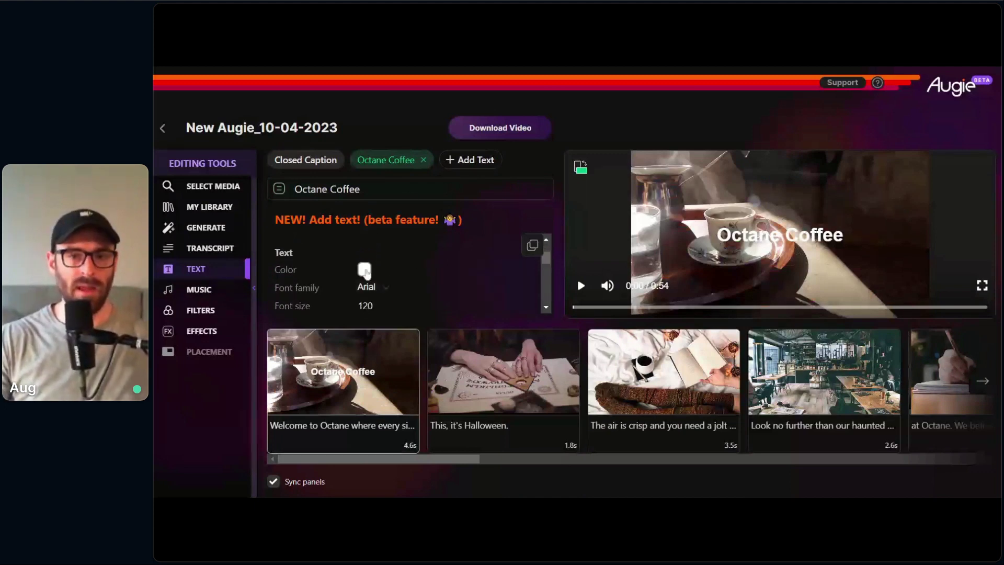
scroll(549, 269, "down", 3)
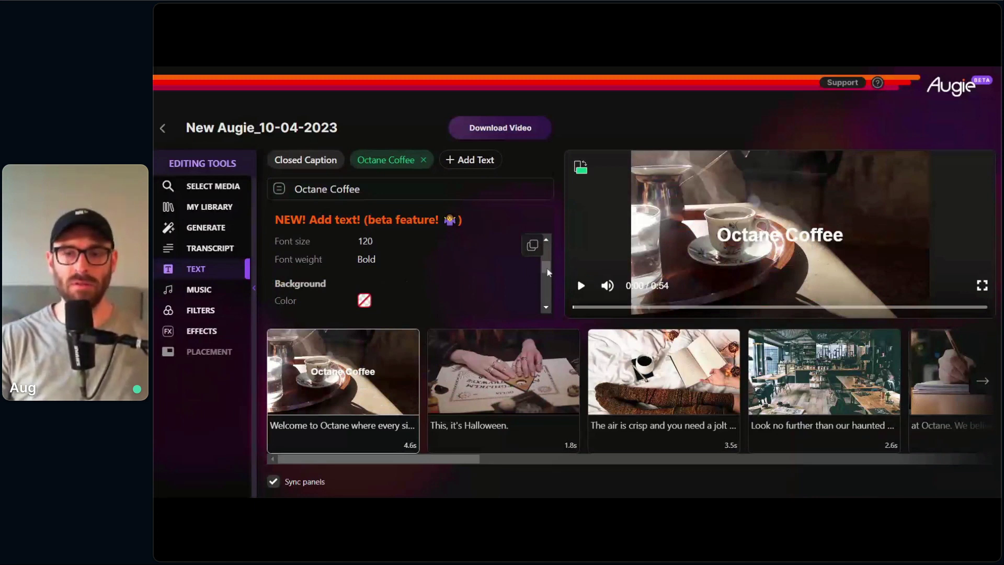
scroll(520, 267, "up", 2)
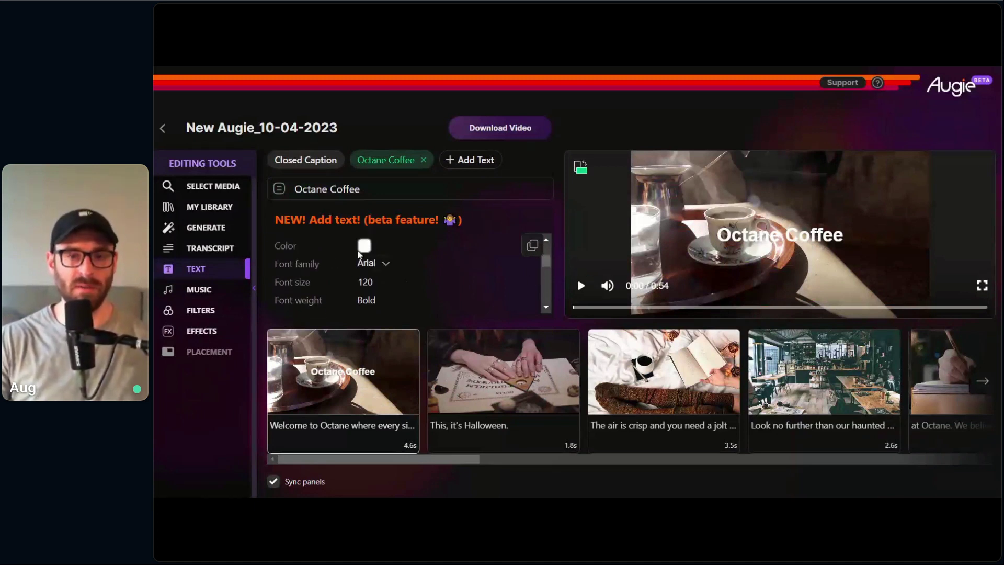
left_click(377, 265)
scroll(409, 290, "down", 3)
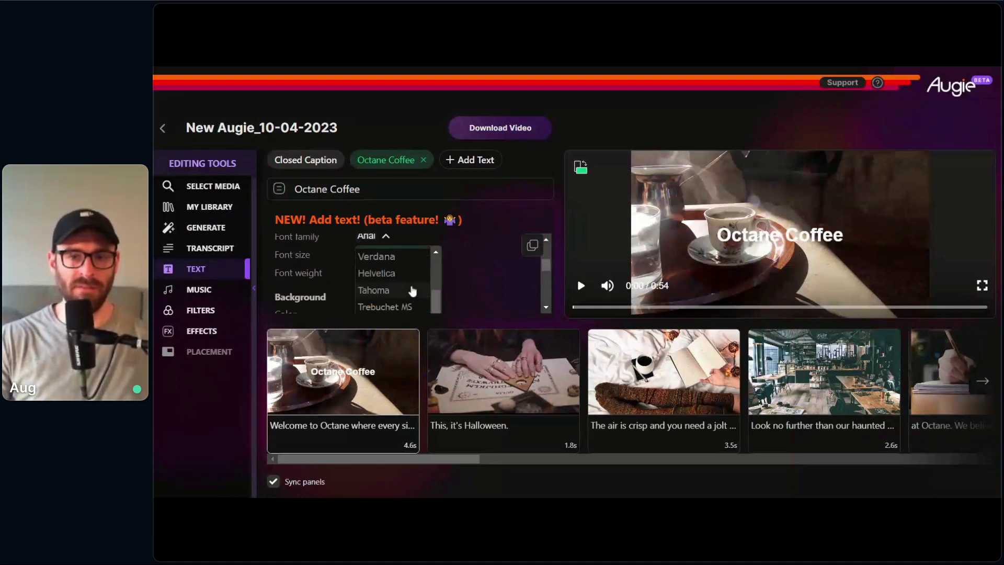
left_click(401, 254)
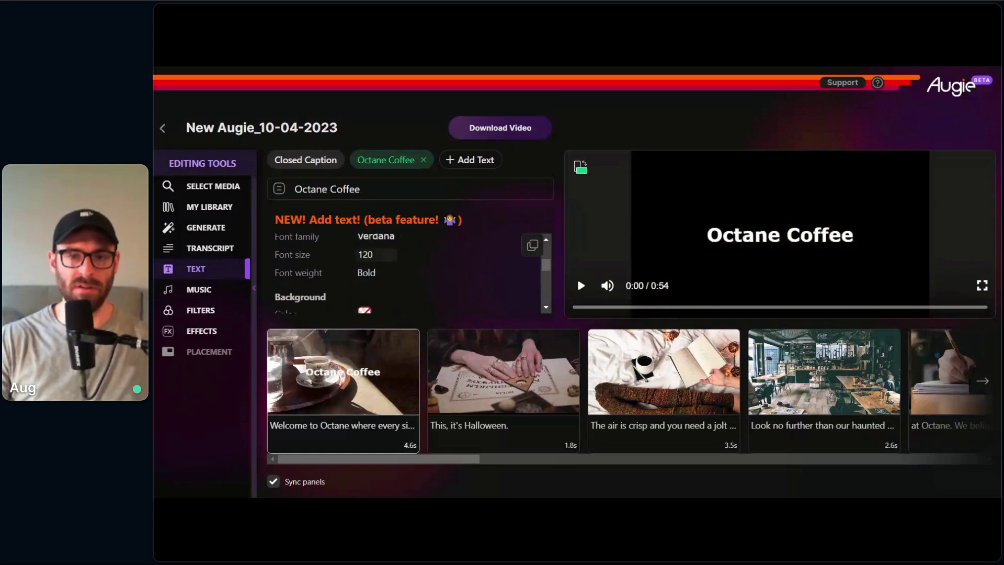
Step: Enlarge the "Octane Coffee" text, trying font size 150 before setting it to 175
left_click(398, 255)
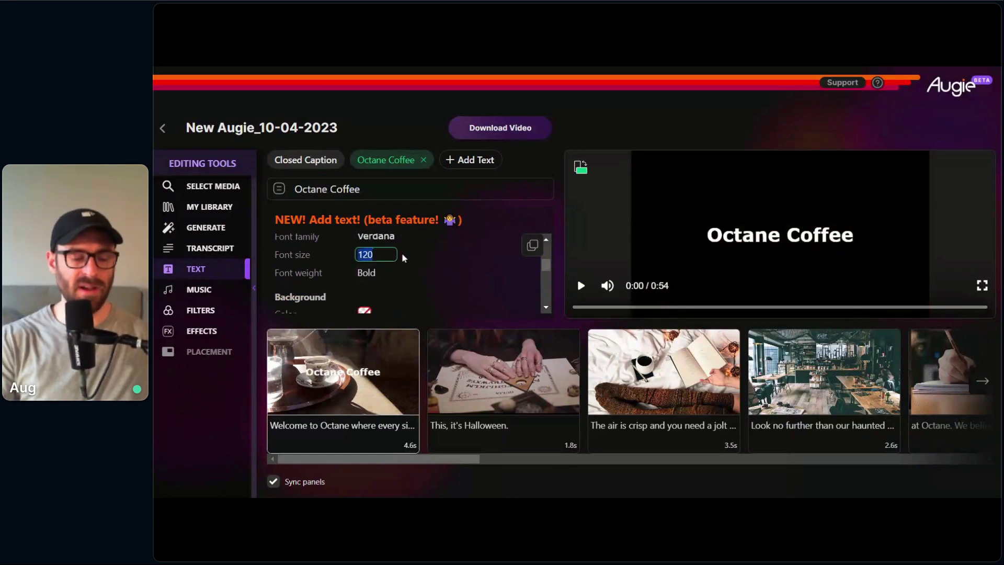
type("1")
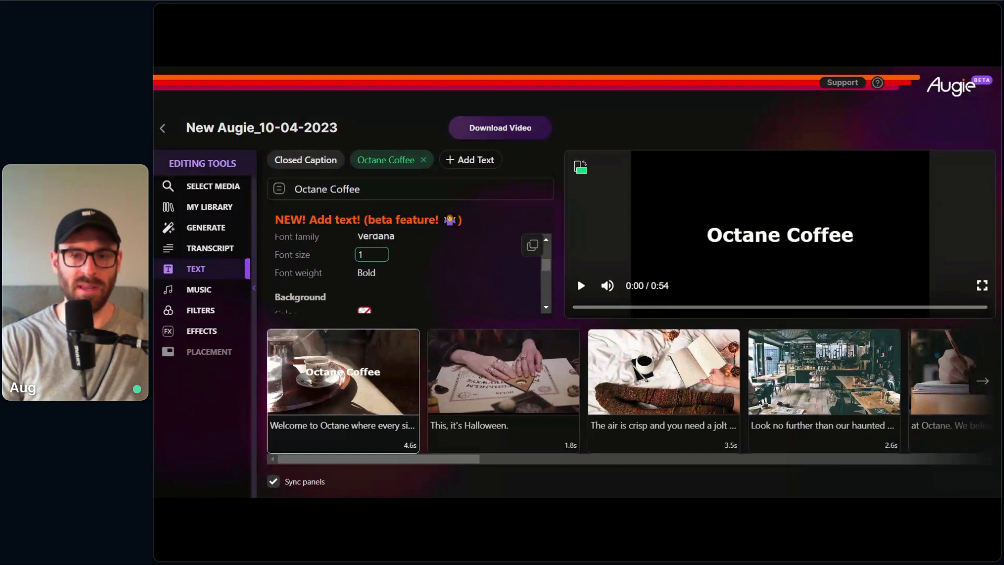
type("50")
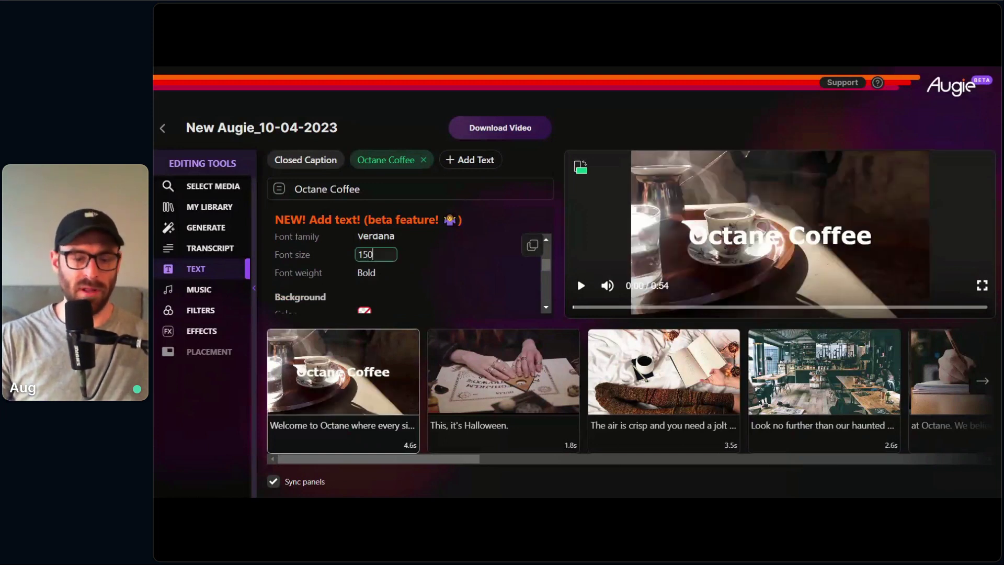
double_click(369, 253)
type("175")
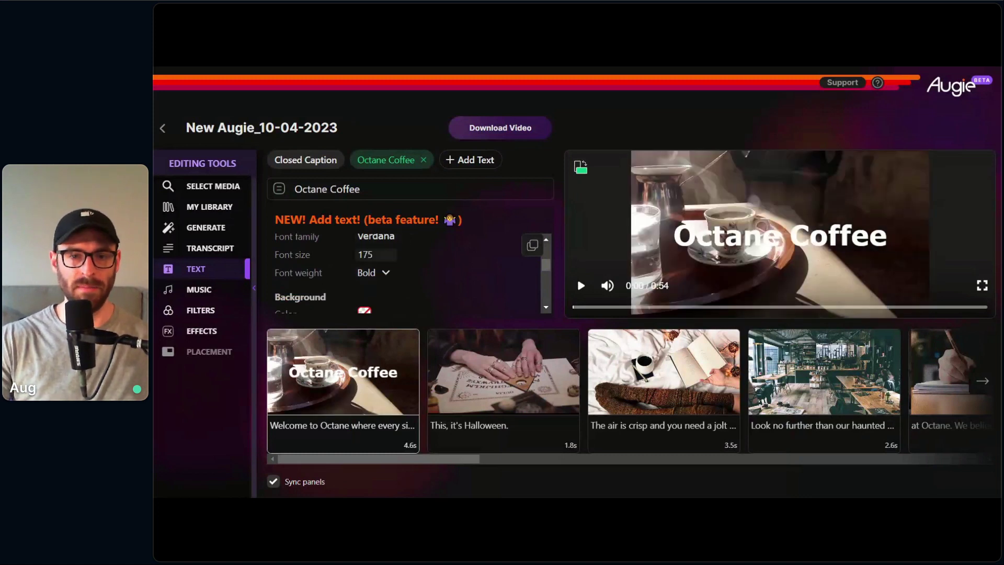
Step: Give the "Octane Coffee" text an orange background color
scroll(397, 271, "down", 2)
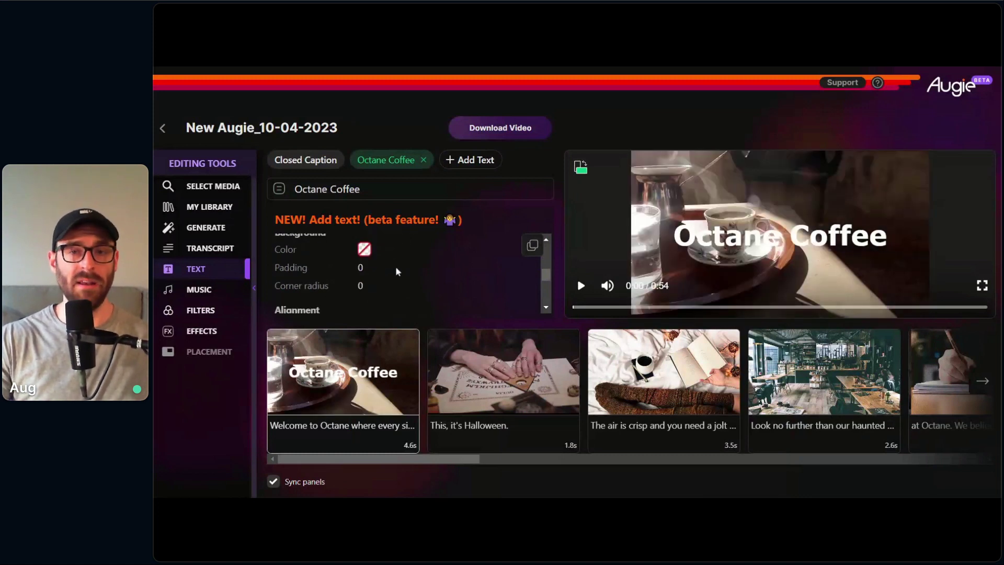
left_click(365, 251)
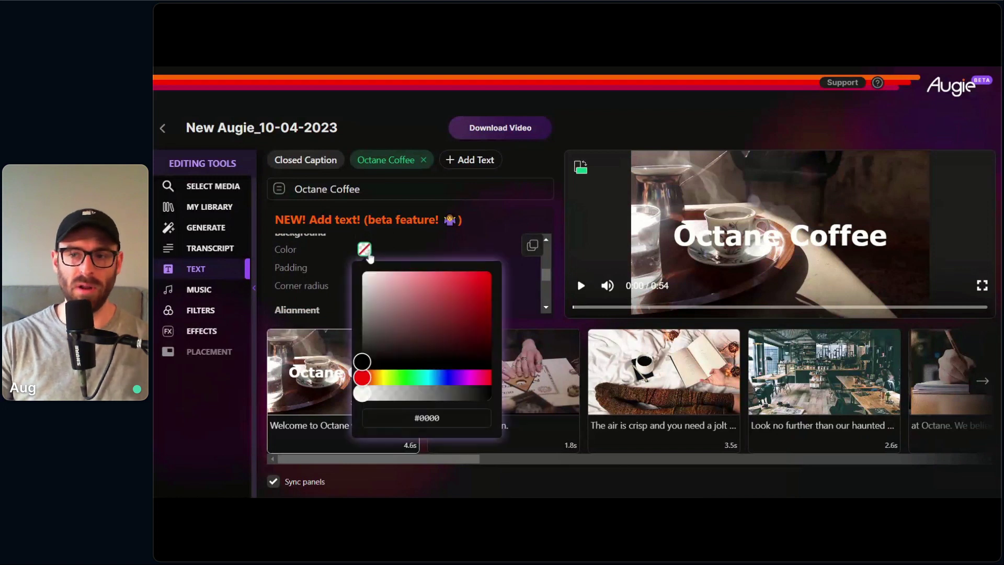
left_click_drag(387, 383, 376, 378)
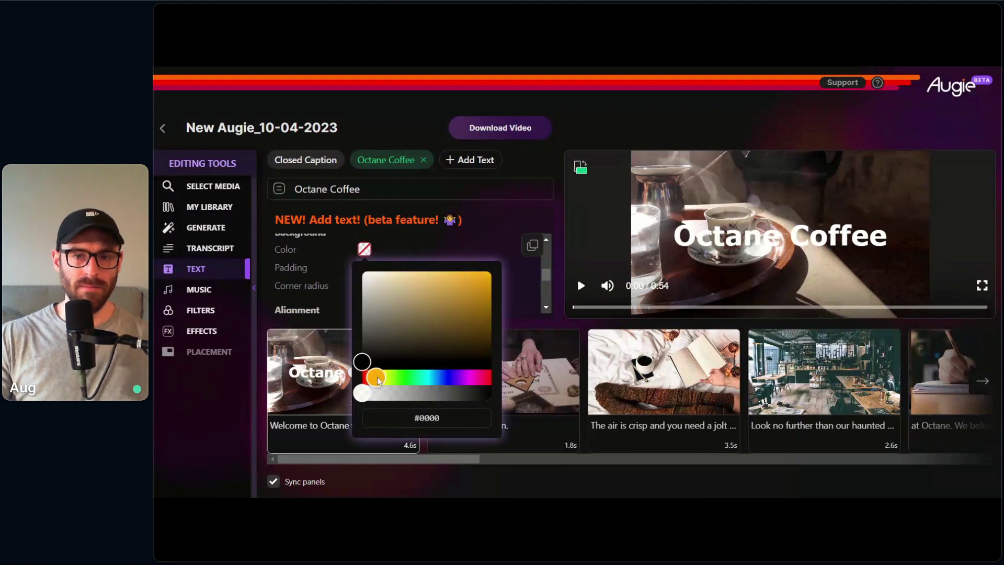
left_click(434, 317)
left_click_drag(434, 317, 492, 278)
left_click(510, 278)
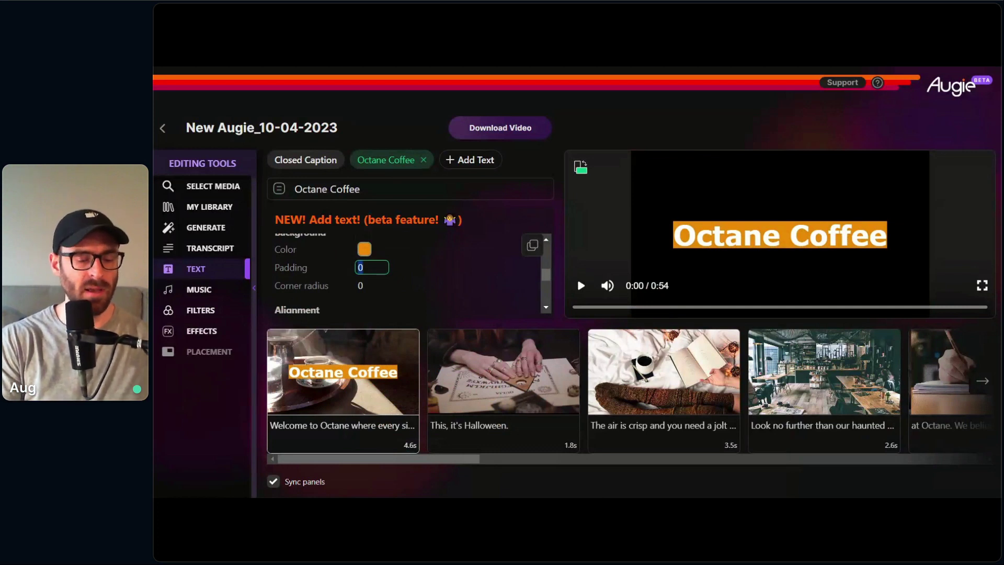
Step: Set the "Octane Coffee" text background's padding to 50 and its corner radius to 30
type("1")
type("50")
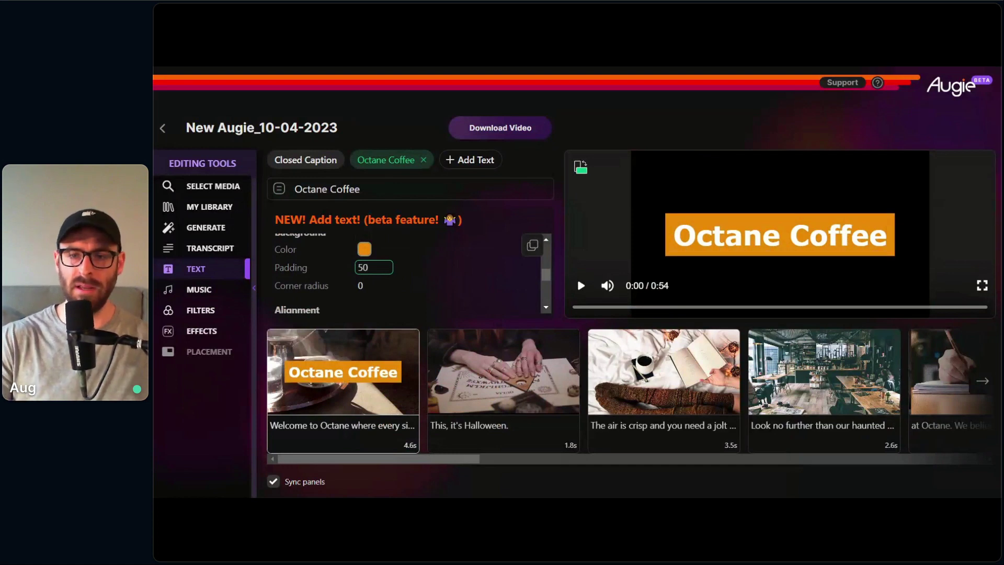
key("Tab")
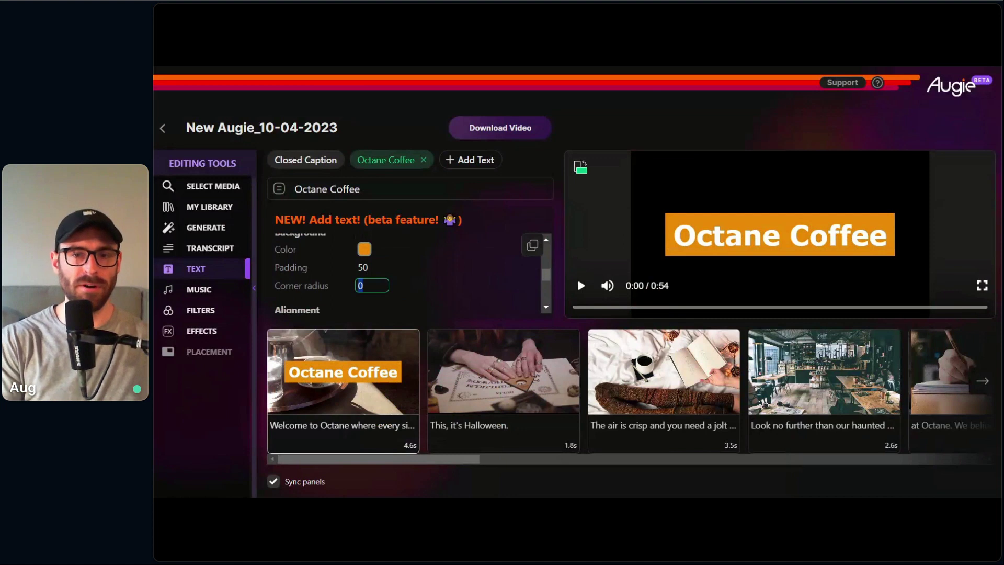
type("3")
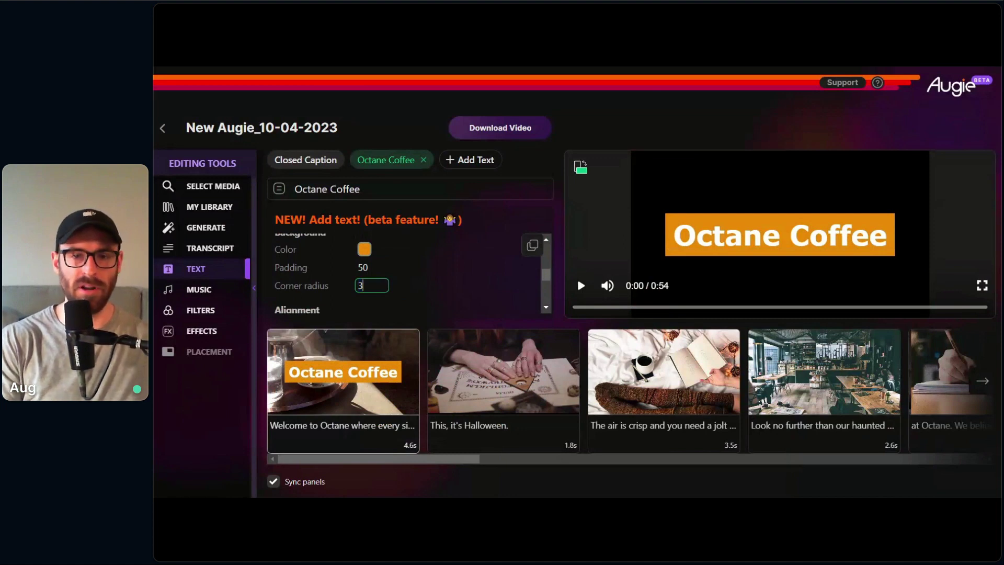
type("0")
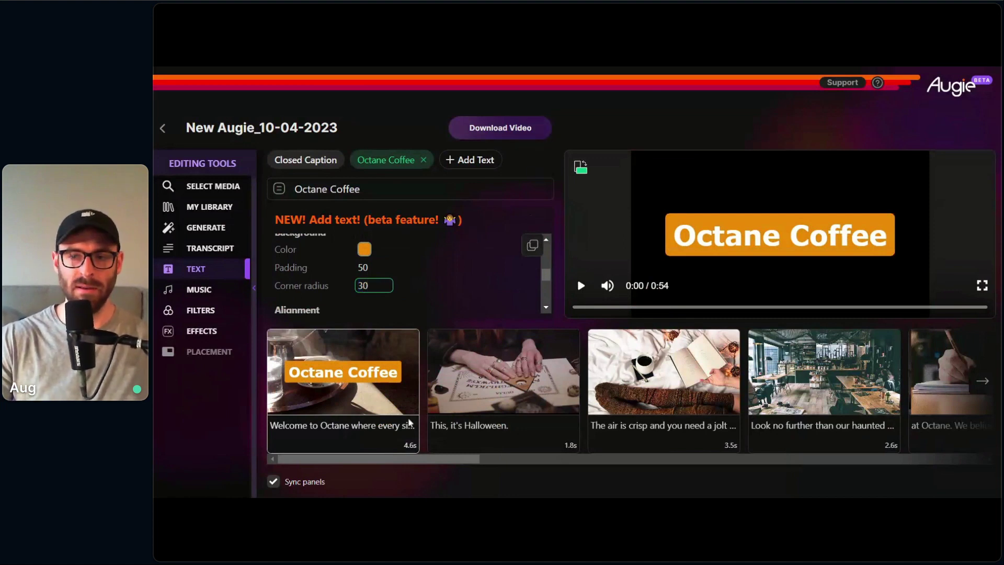
Step: Play the start of the first scene to preview the "Octane Coffee" text overlay
left_click(385, 428)
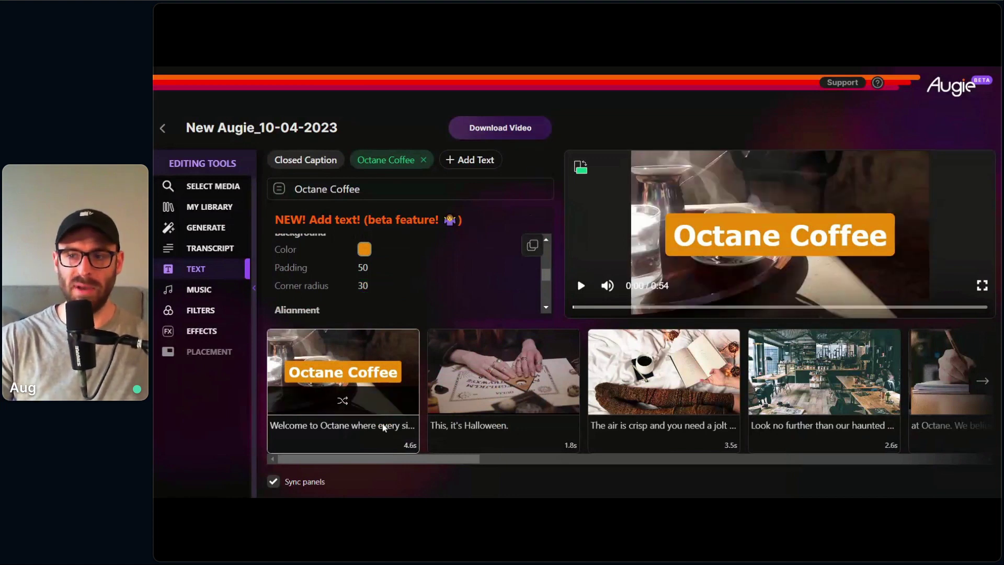
left_click(585, 286)
left_click(581, 286)
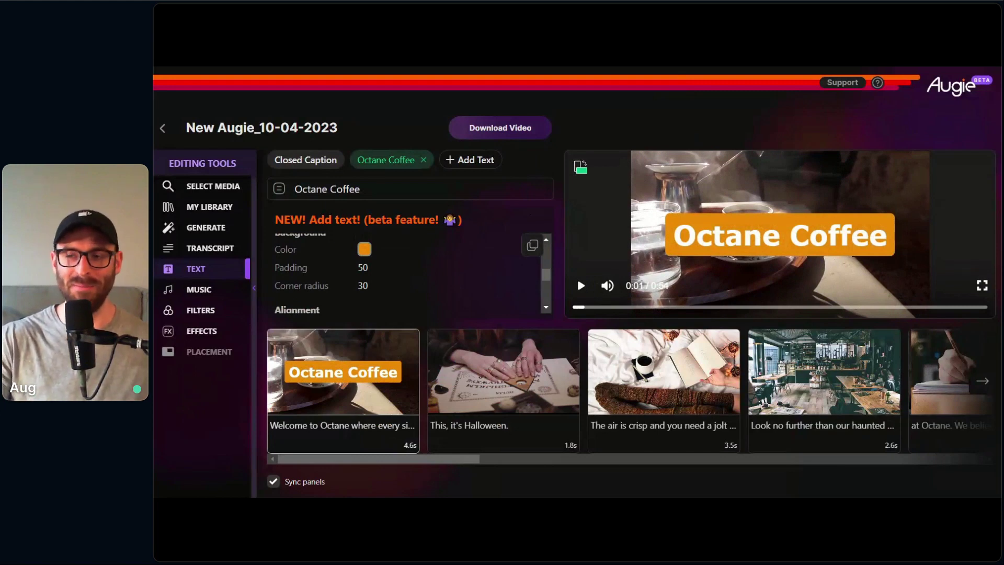
Step: Look through the vertical alignment choices for the "Octane Coffee" text without changing the setting
scroll(474, 298, "down", 2)
scroll(473, 298, "up", 3)
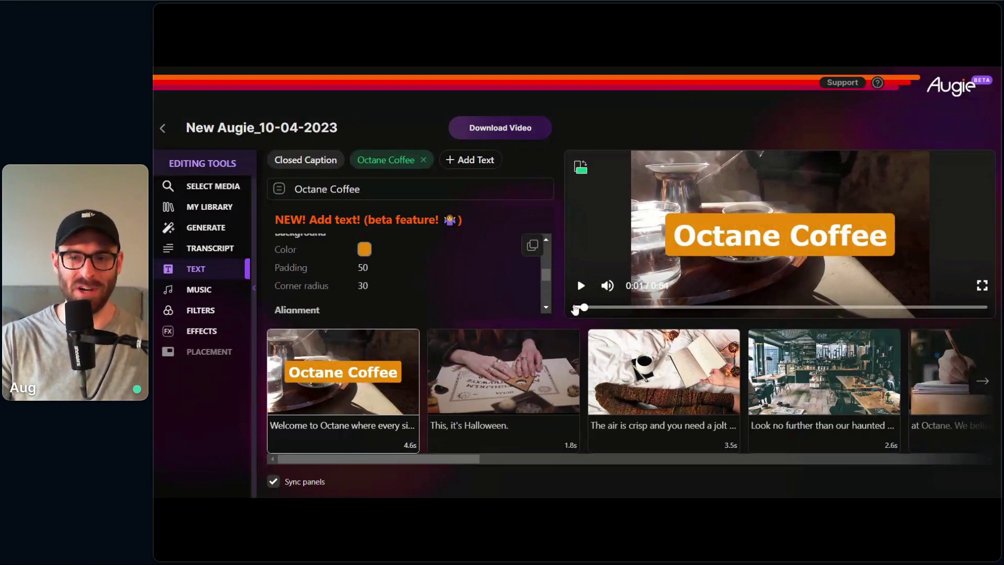
scroll(544, 276, "down", 3)
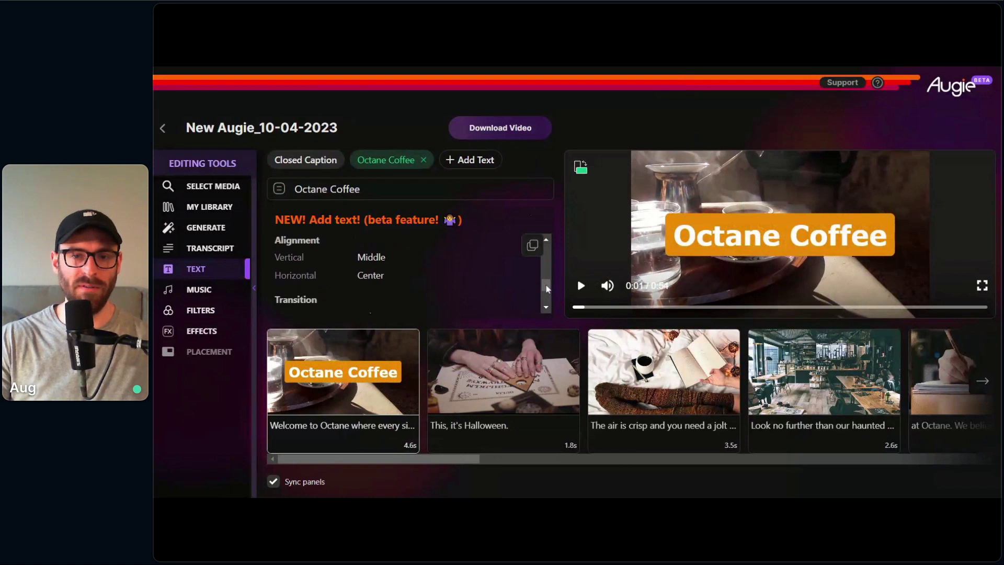
left_click(392, 259)
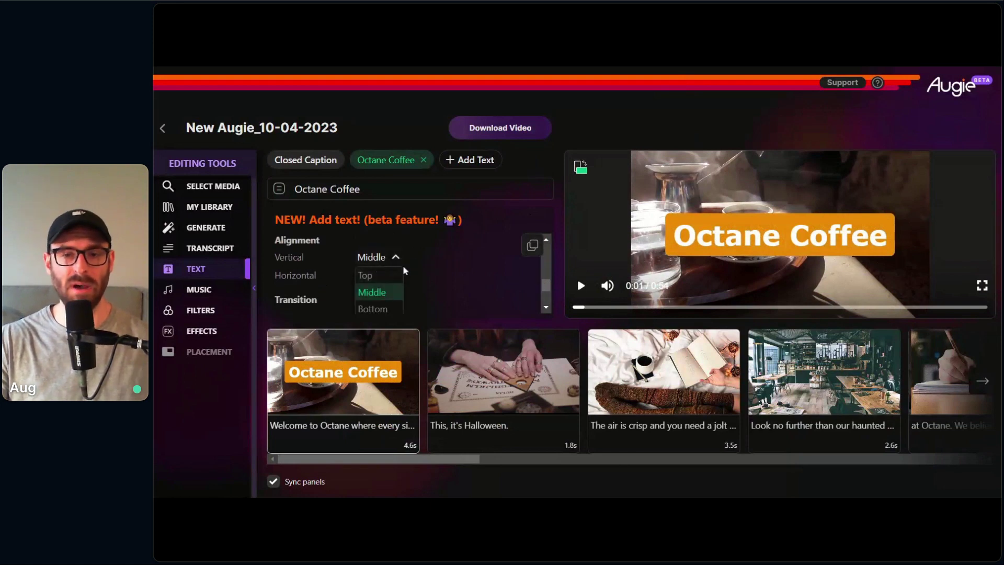
left_click(384, 257)
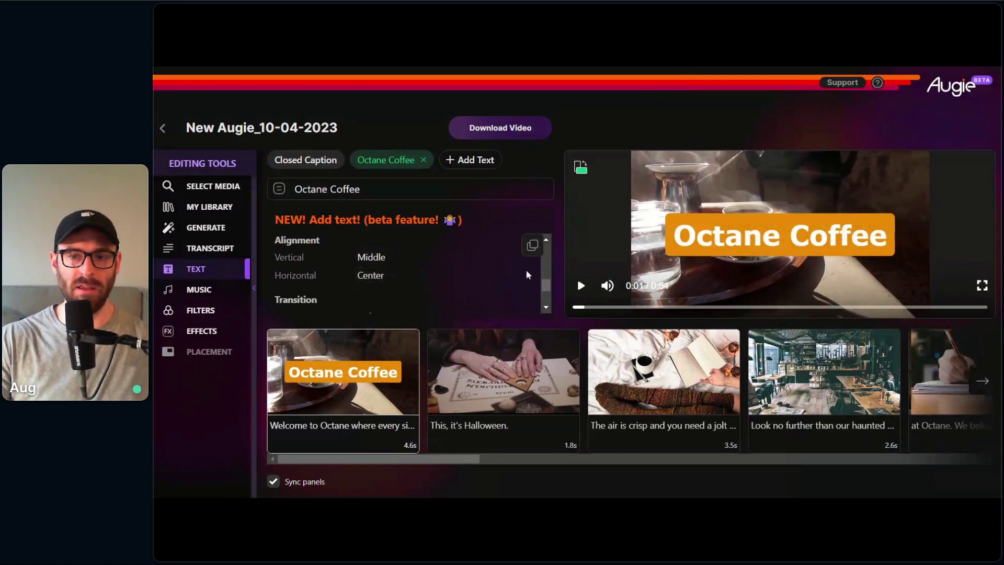
Step: Preview the "Octane Coffee" text's Fade entrance transition, and switch the entrance to Zoom and preview it
left_click_drag(548, 291, 546, 303)
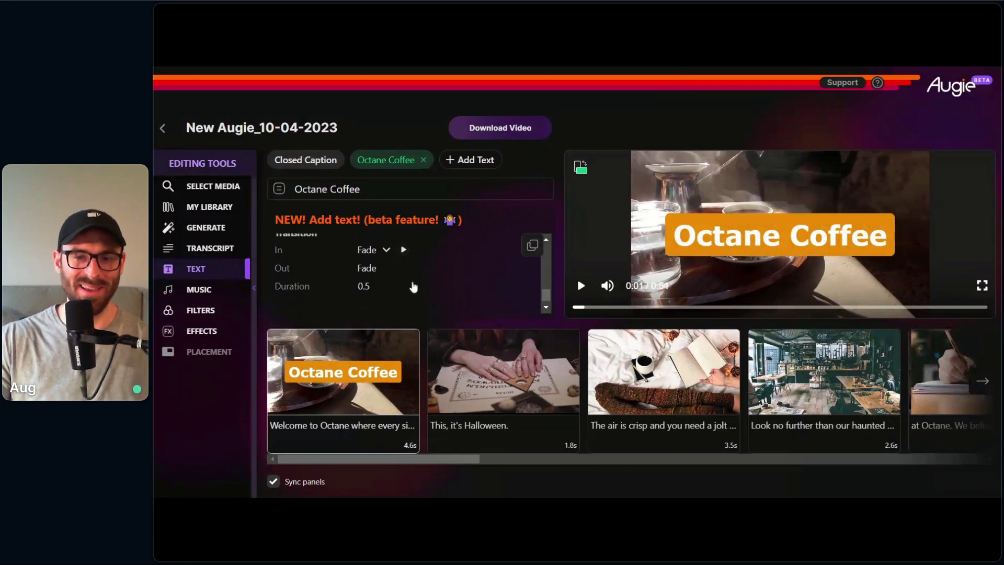
left_click(405, 252)
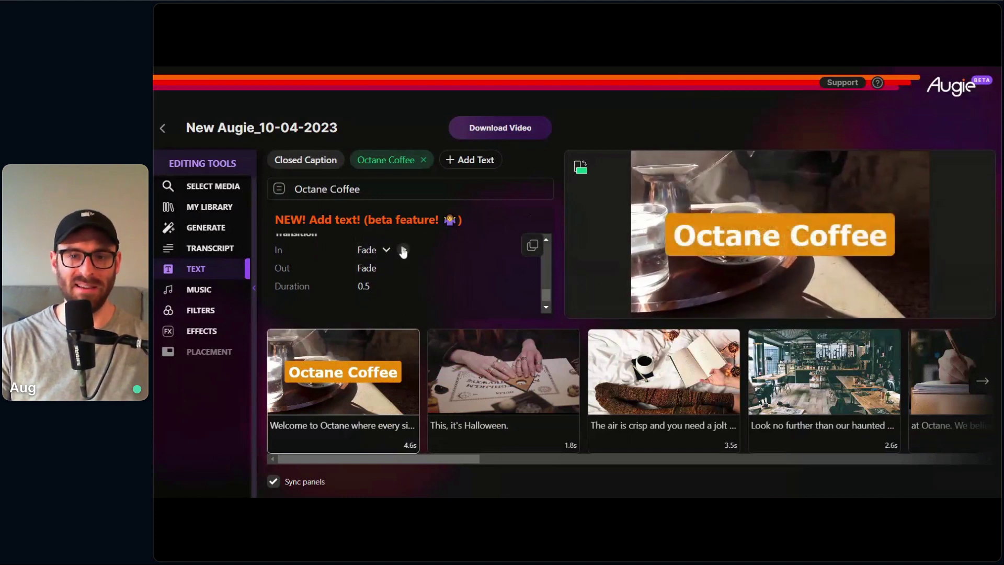
left_click(389, 252)
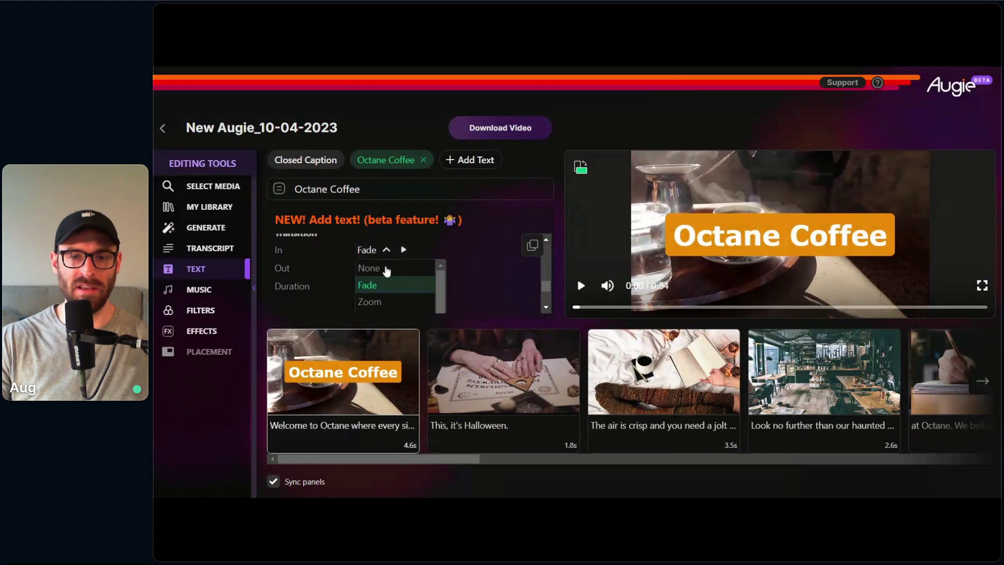
scroll(408, 245, "down", 2)
left_click(408, 238)
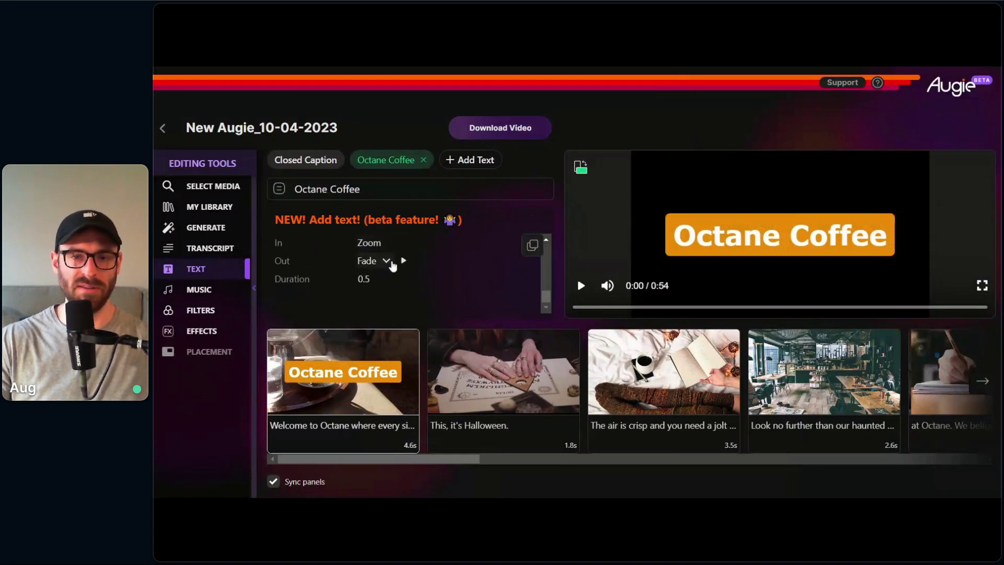
mouse_move(399, 245)
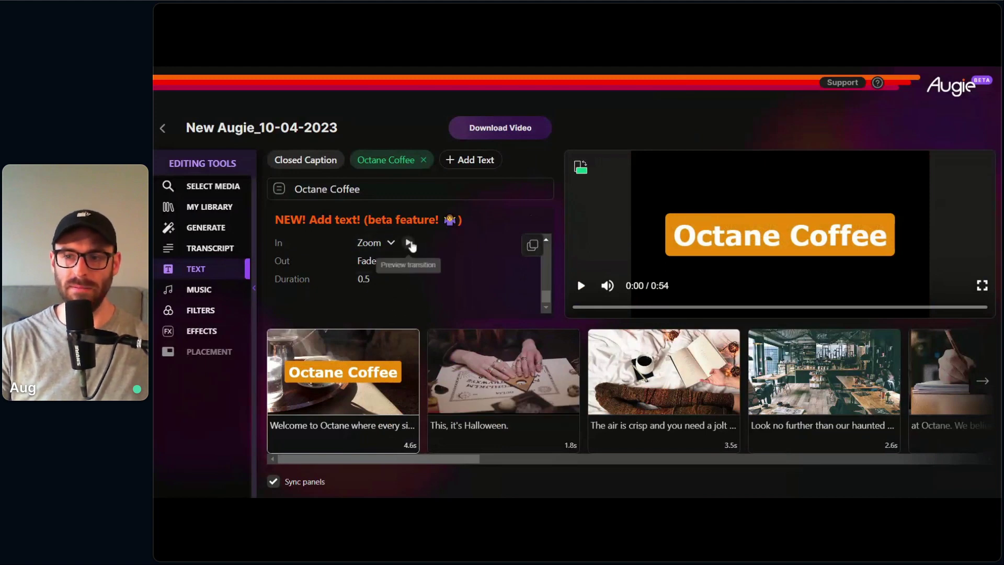
left_click(410, 244)
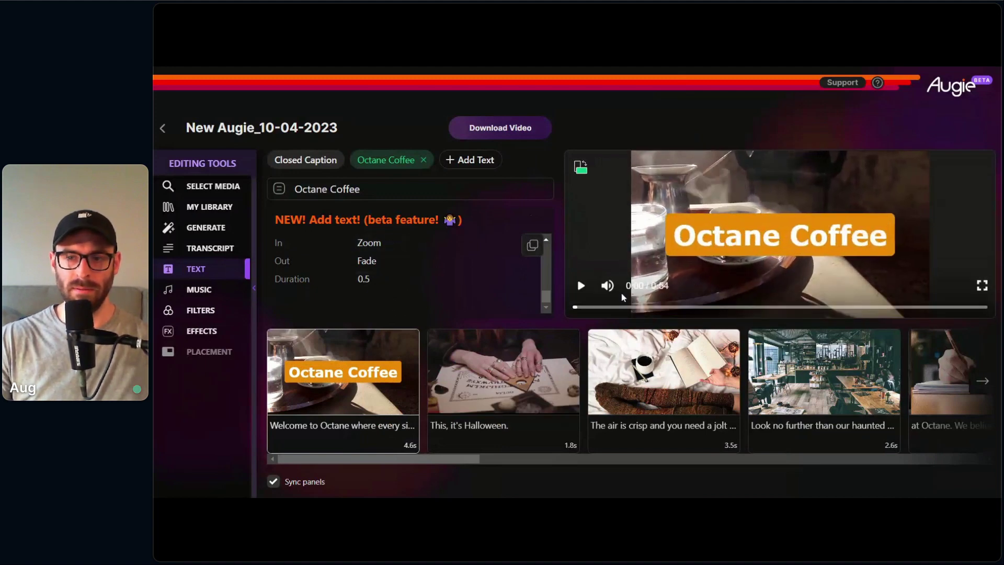
scroll(509, 274, "up", 1)
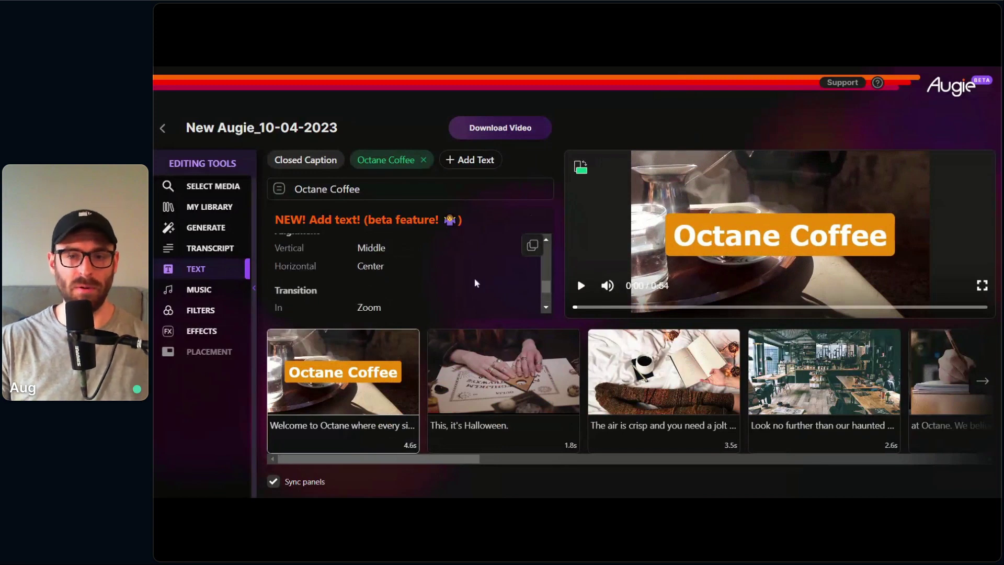
Step: Set the "Octane Coffee" text's exit transition to Zoom, preview it, and play the first scene
scroll(476, 278, "down", 1)
mouse_move(380, 263)
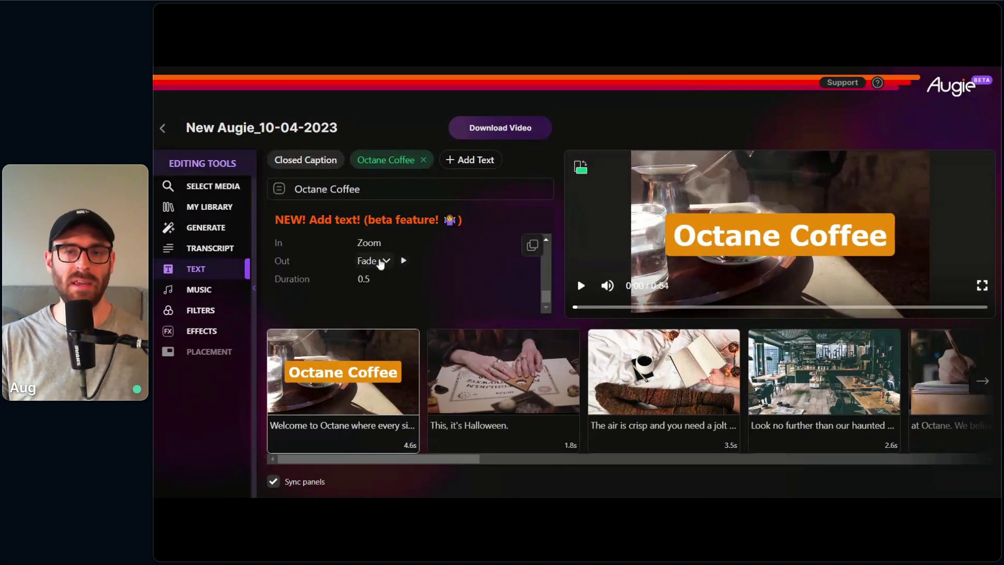
left_click(380, 263)
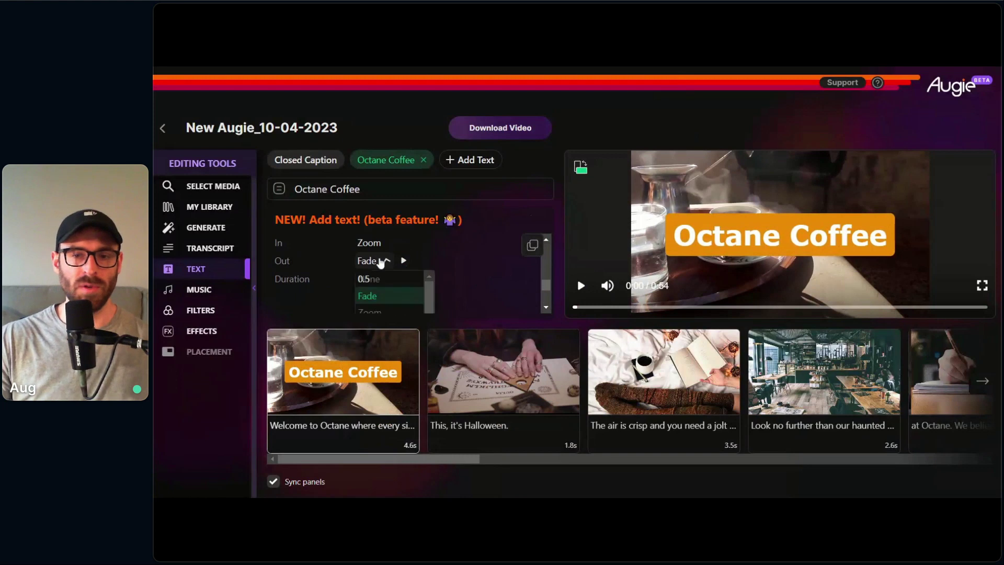
left_click(382, 309)
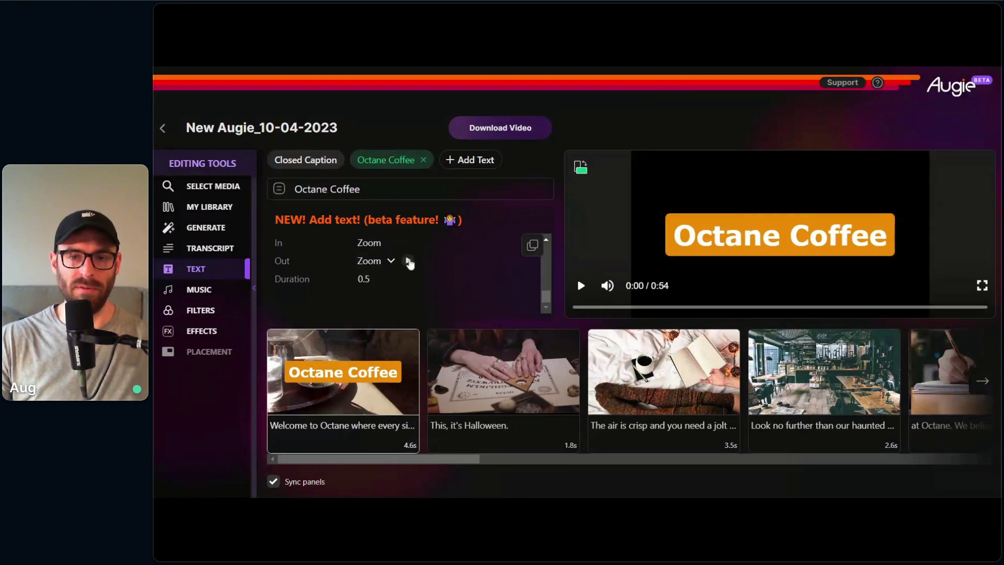
left_click(409, 262)
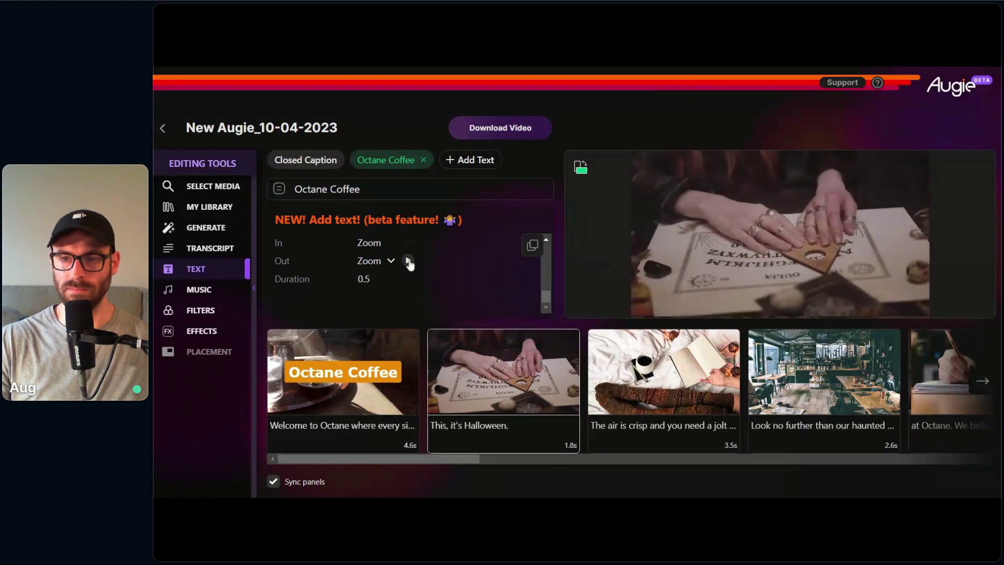
left_click(406, 383)
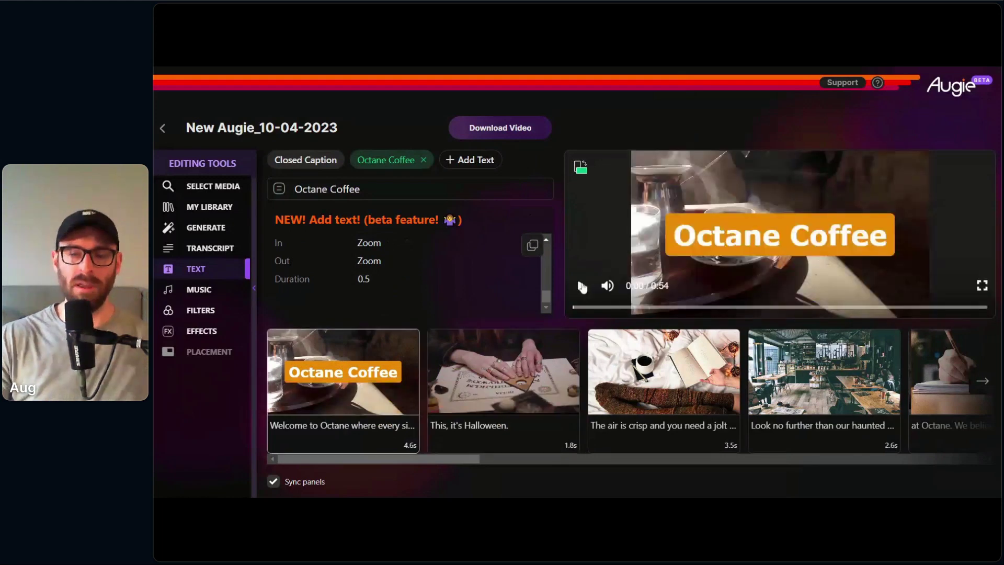
left_click(583, 287)
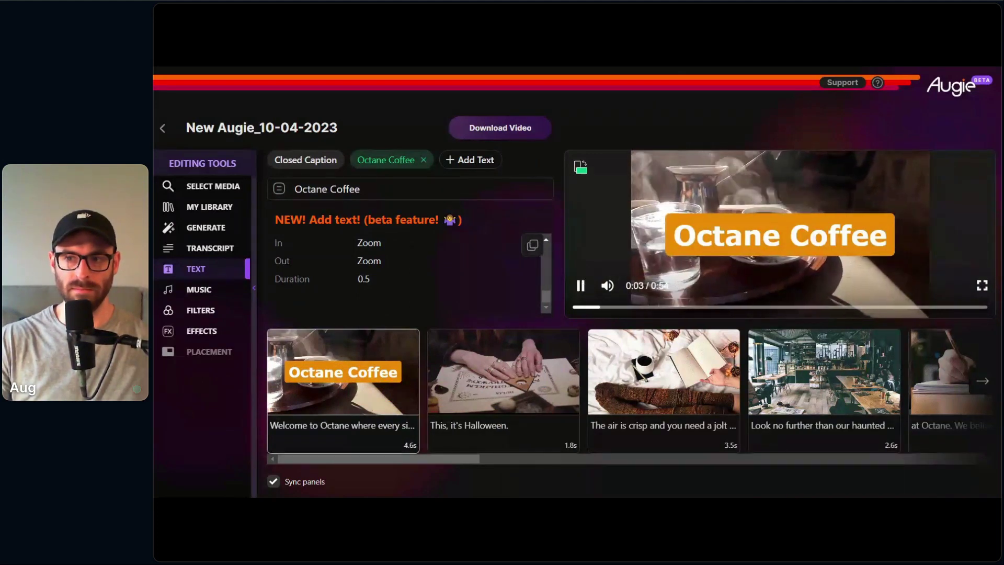
left_click(580, 286)
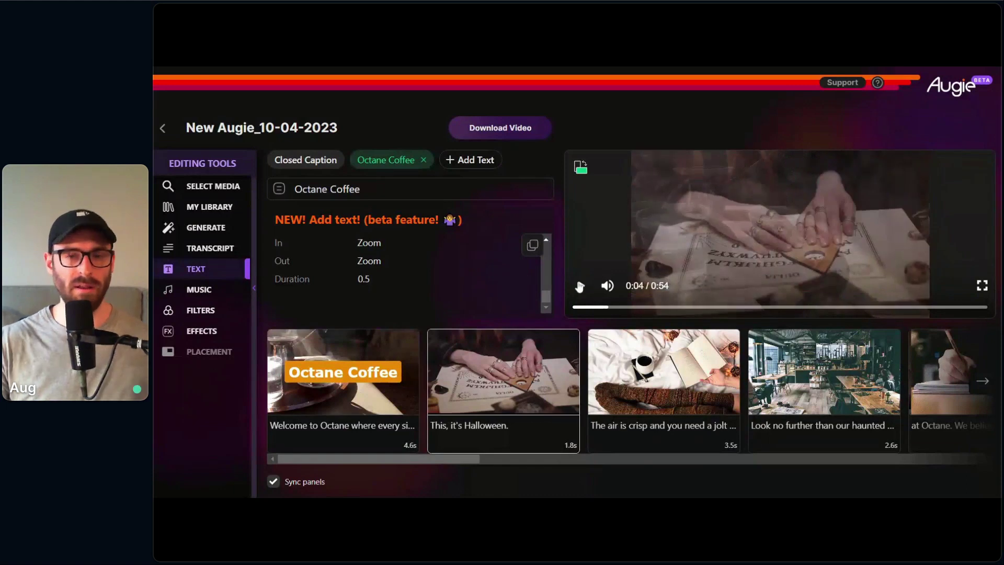
Step: Set the "Octane Coffee" text's entrance transition to Slide From Top and play the start of the scene
left_click(387, 242)
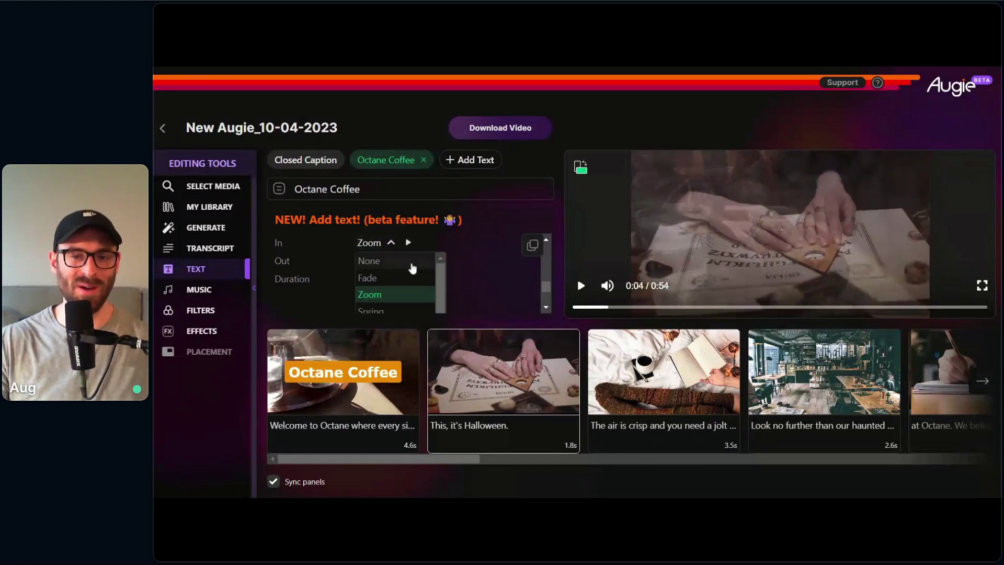
scroll(413, 267, "down", 4)
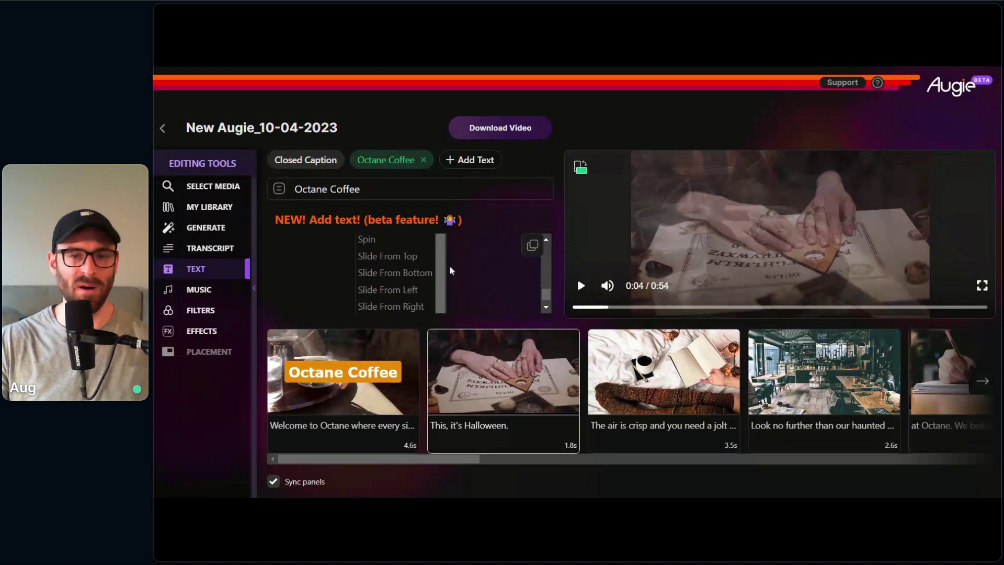
scroll(416, 285, "down", 1)
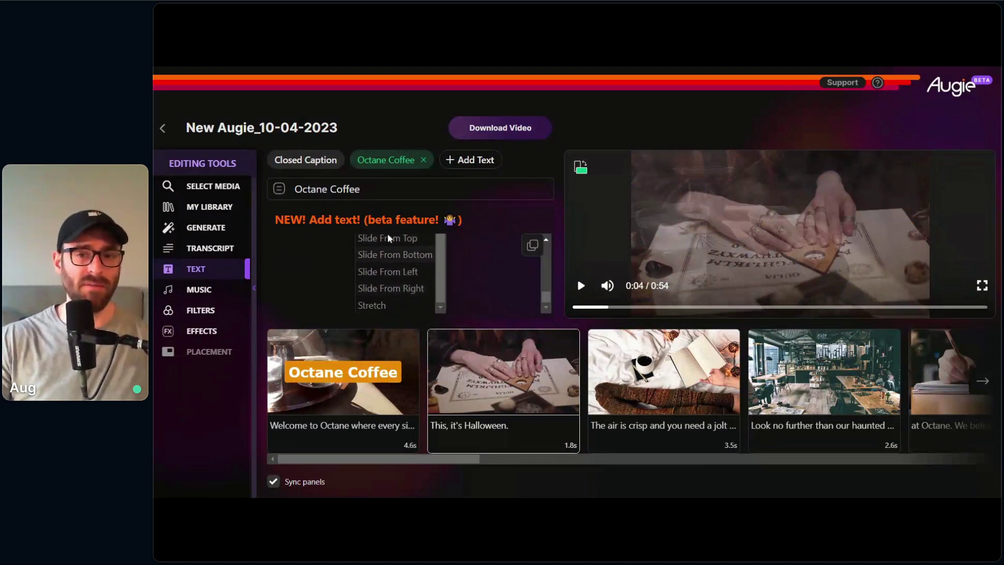
left_click(410, 241)
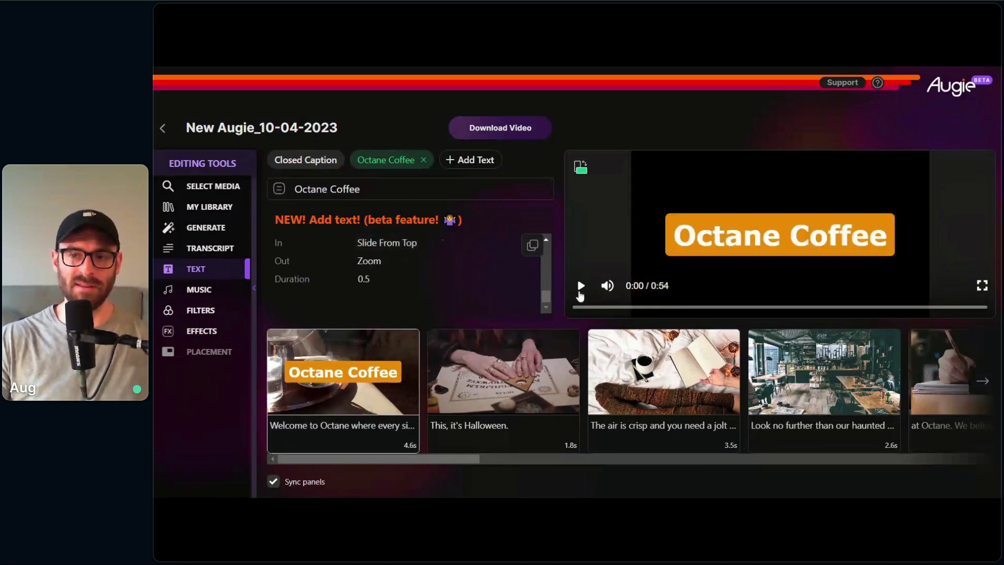
left_click(580, 288)
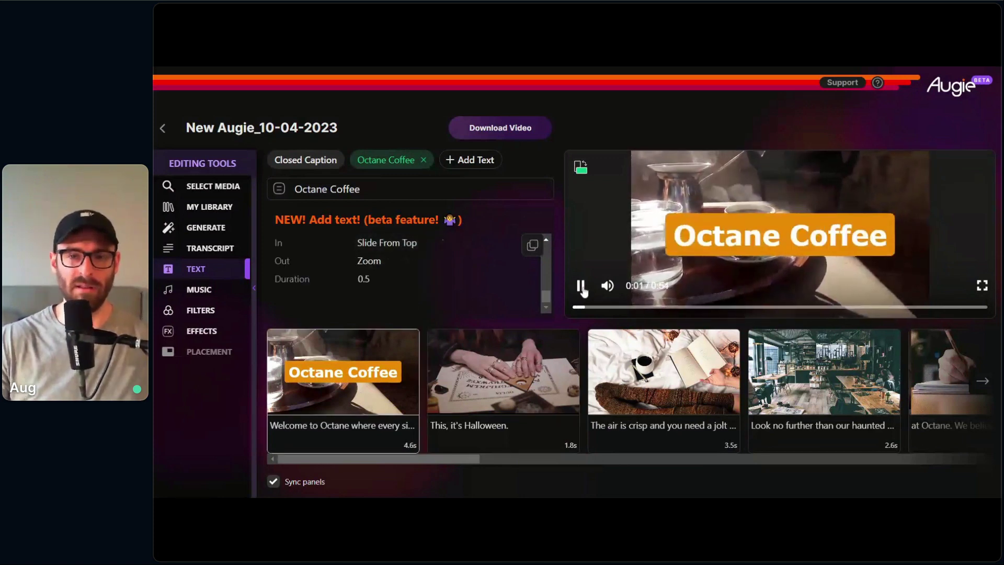
left_click(581, 286)
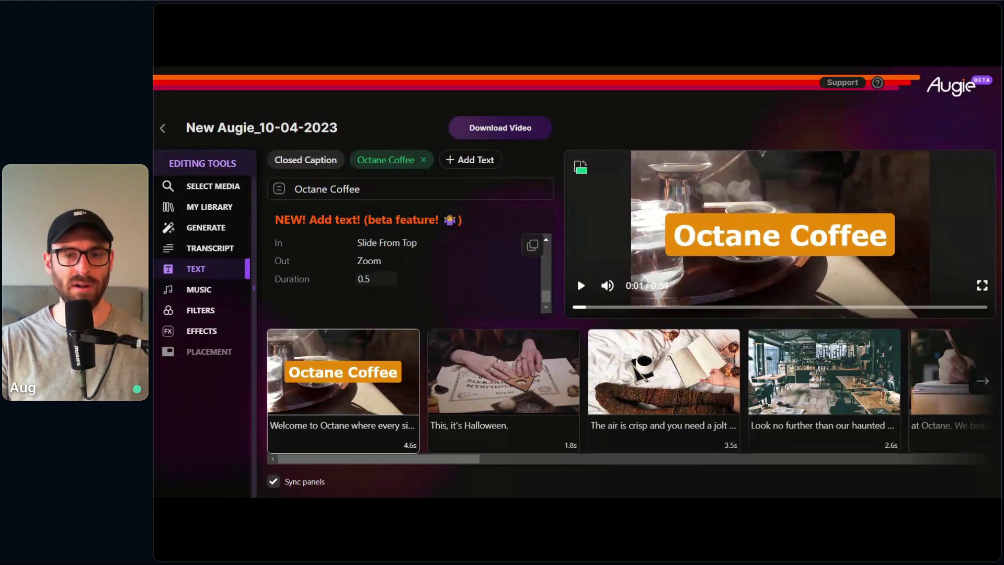
Step: Try a transition duration of 0.2 for the "Octane Coffee" text in playback before restoring it to 0.5
left_click(377, 278)
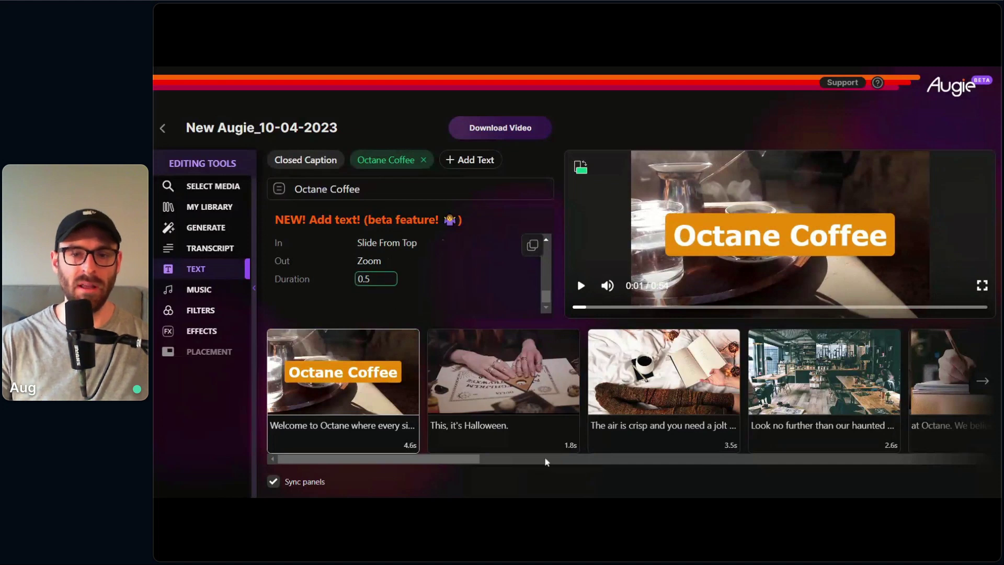
key("BackSpace")
type("2")
left_click(439, 299)
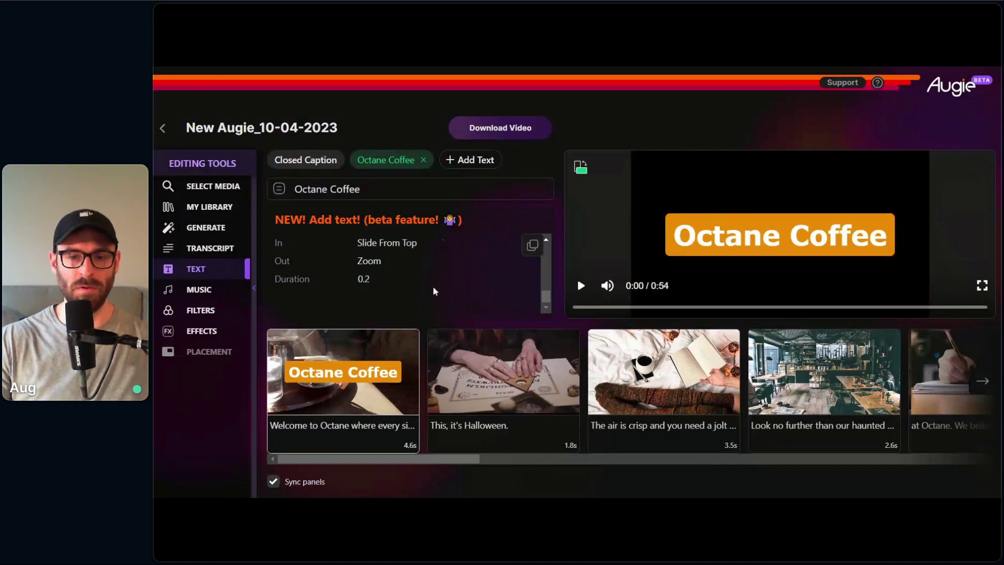
left_click(583, 288)
left_click(382, 279)
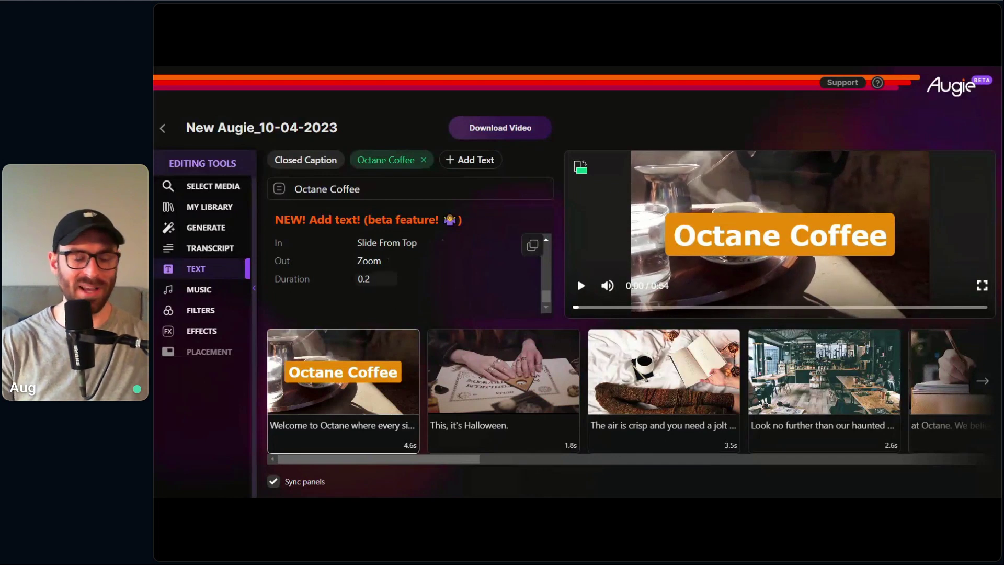
key("BackSpace")
type("5")
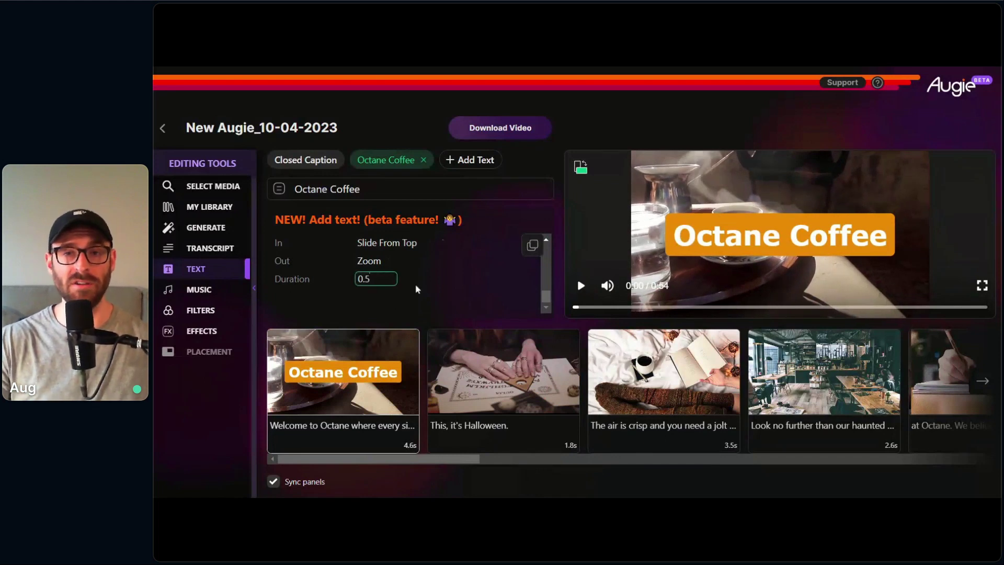
left_click(469, 297)
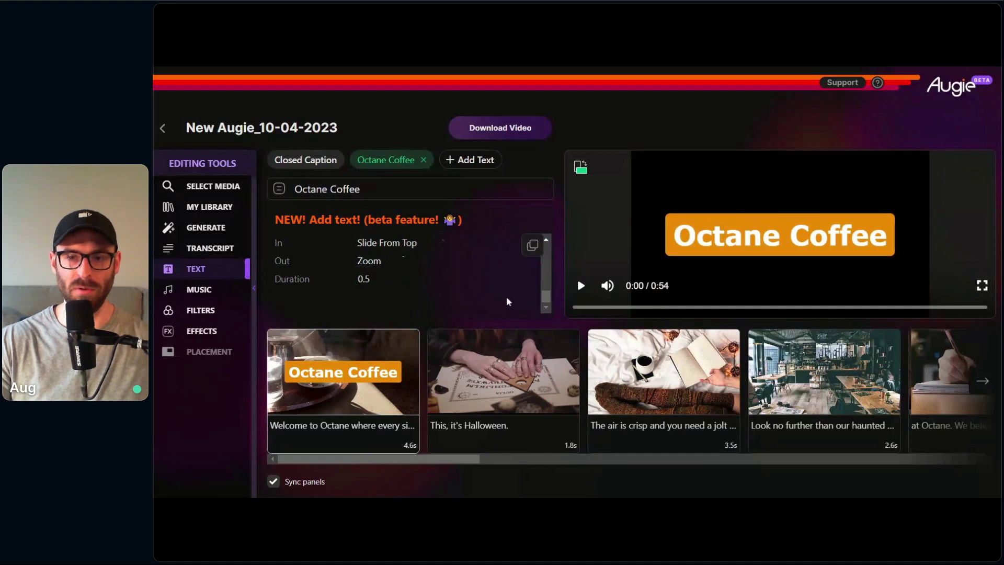
Step: Shorten the first scene's title text from "Octane Coffee" to "Octane"
left_click_drag(546, 301, 553, 242)
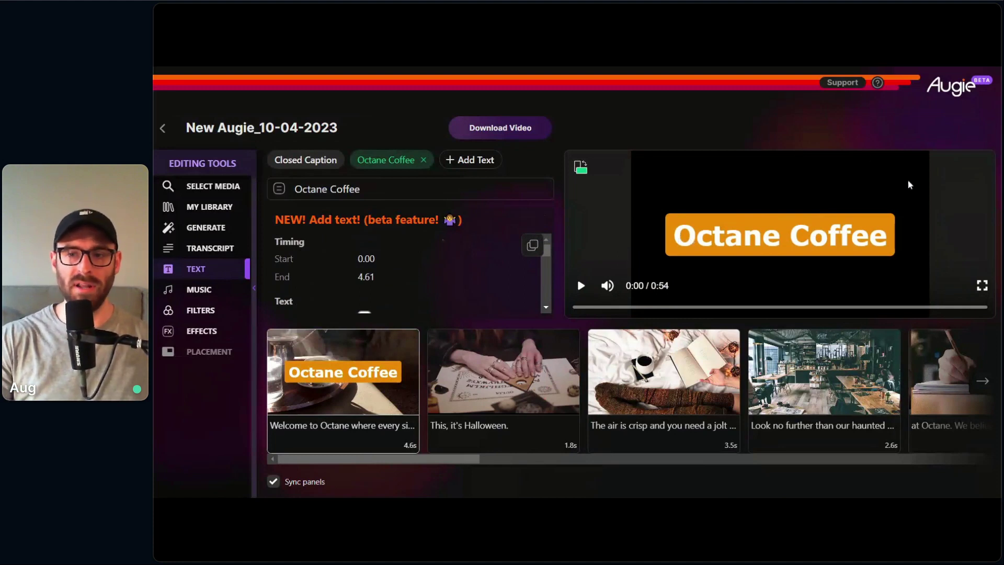
left_click_drag(360, 188, 330, 189)
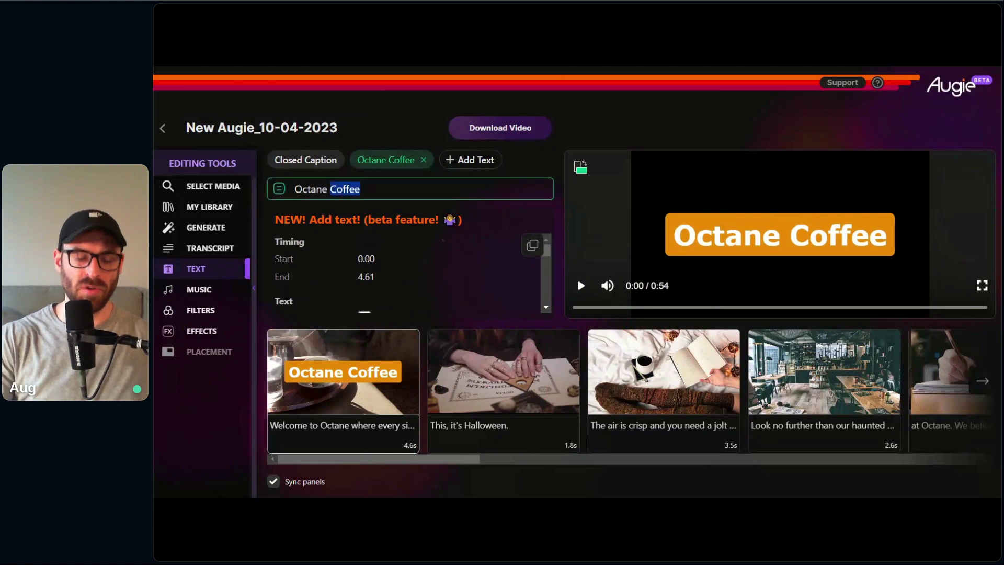
key("BackSpace")
key("BackSpace")
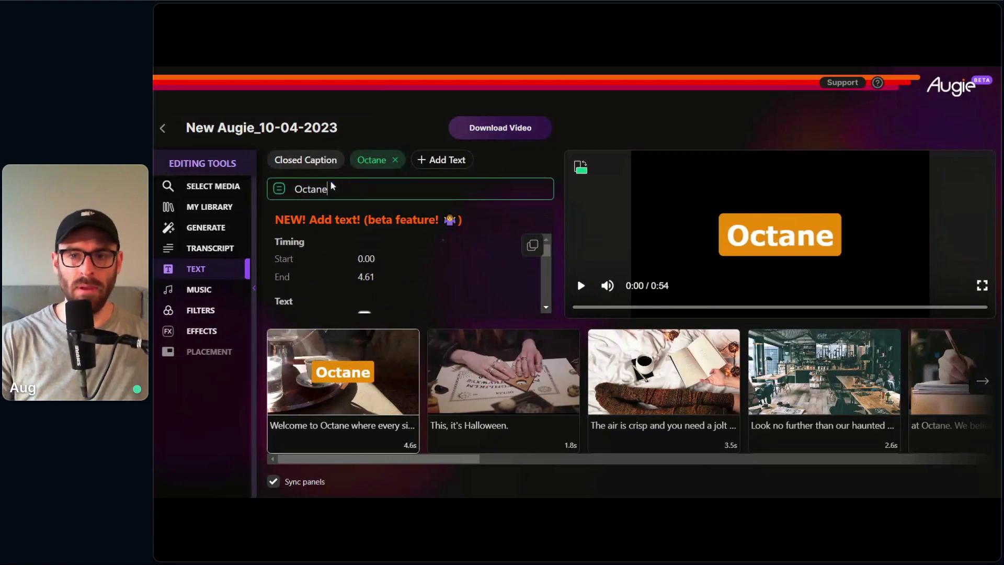
Step: Add a second text overlay reading "Coffee" to the first scene
left_click(451, 161)
type("Coffee")
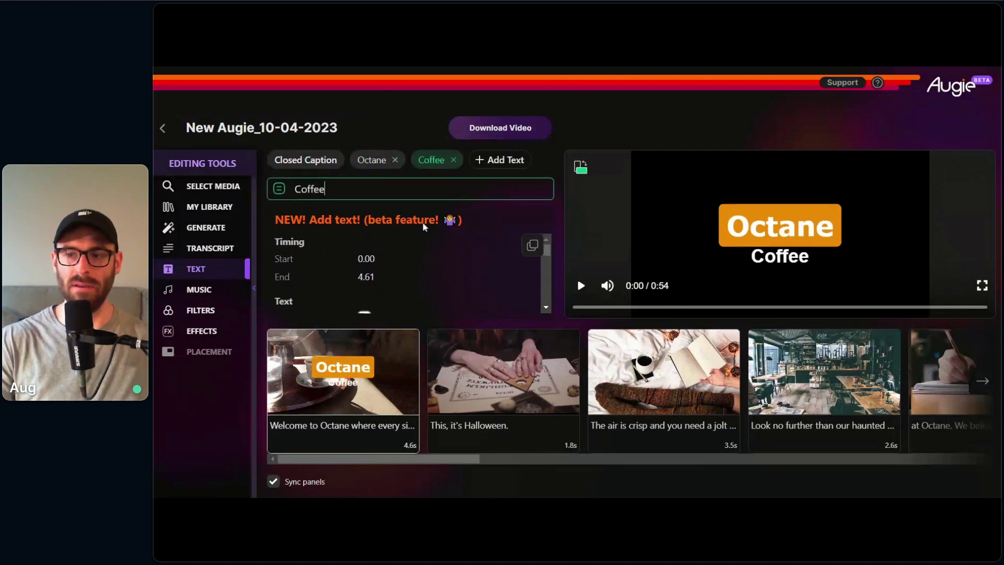
left_click(548, 165)
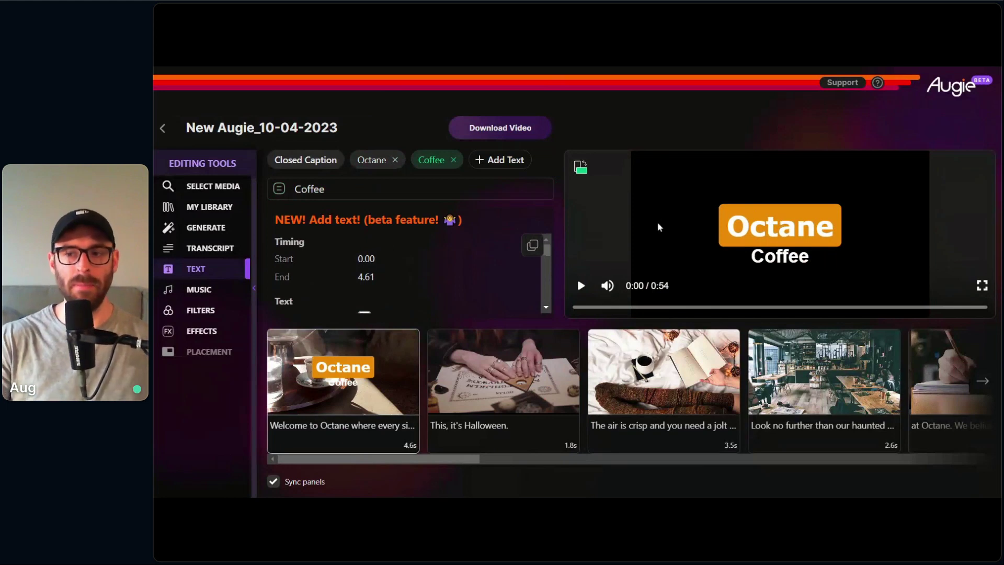
Step: Try a third text overlay reading "Is The Best Coffee In Town" in the first scene, and remove it
left_click(516, 161)
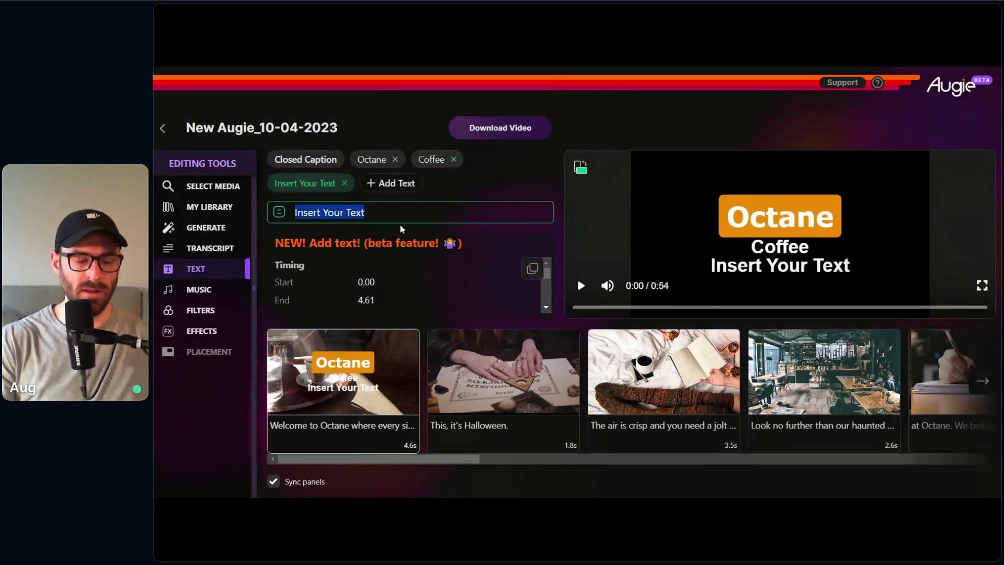
type("Is The Be")
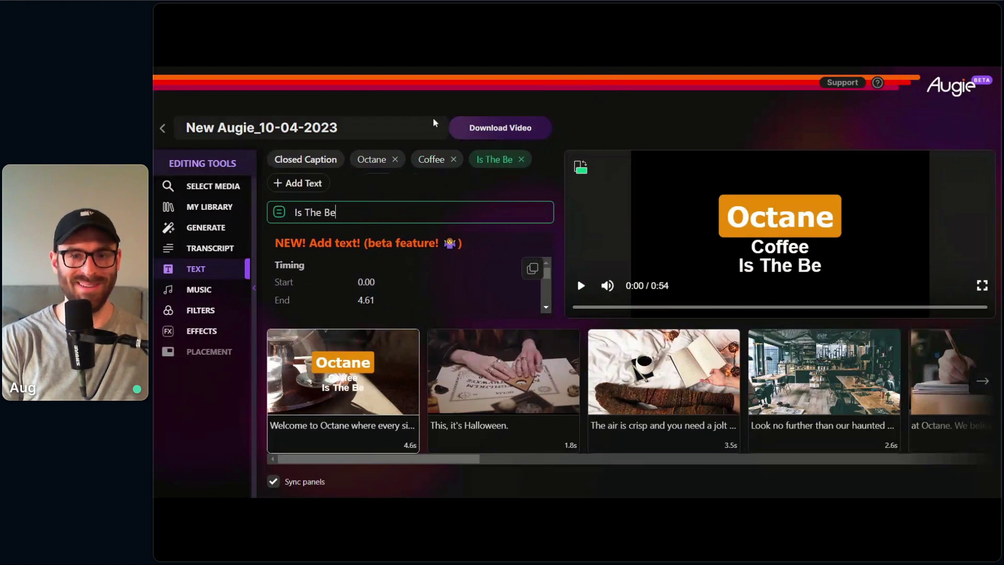
type("st Coffee ")
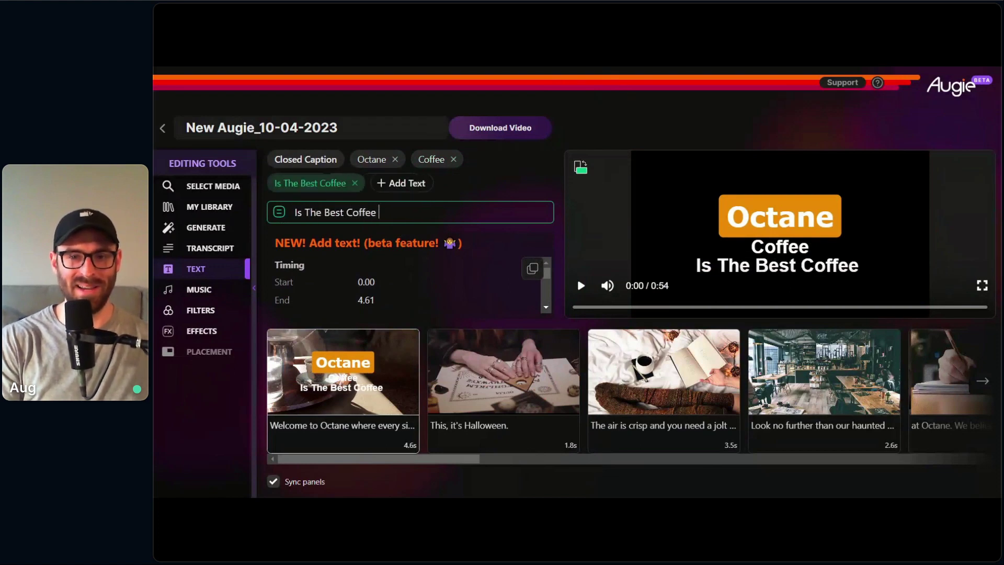
type("In Town")
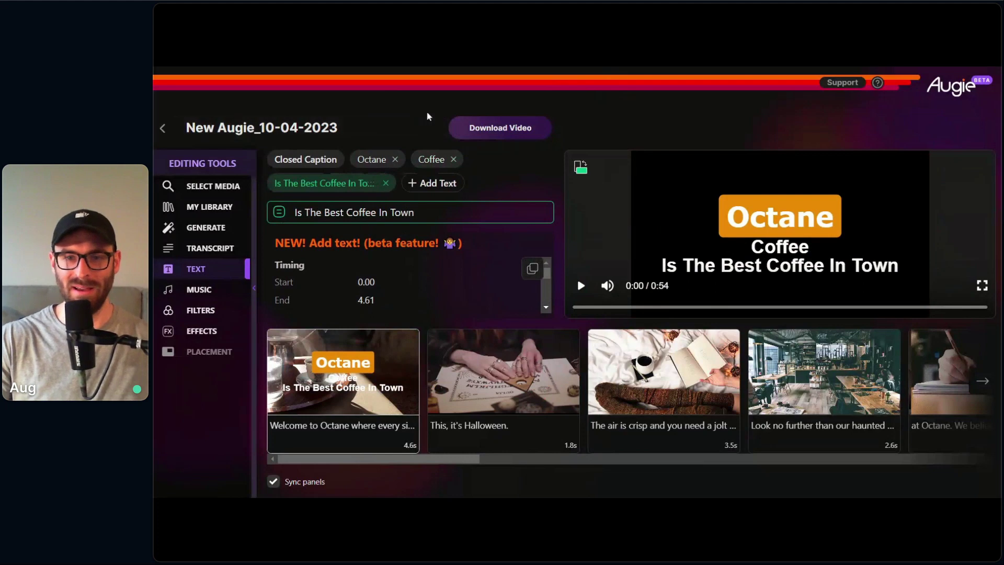
left_click(493, 175)
left_click(387, 184)
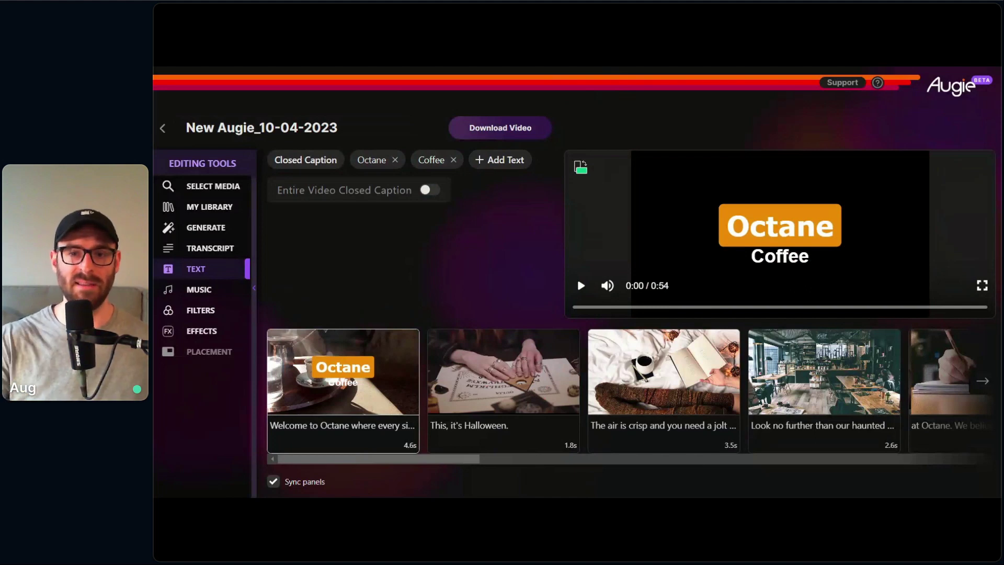
Step: Remove the "Coffee" text overlay from the first scene and extend the "Octane" text to "Octane Coffee"
left_click(453, 160)
left_click(384, 161)
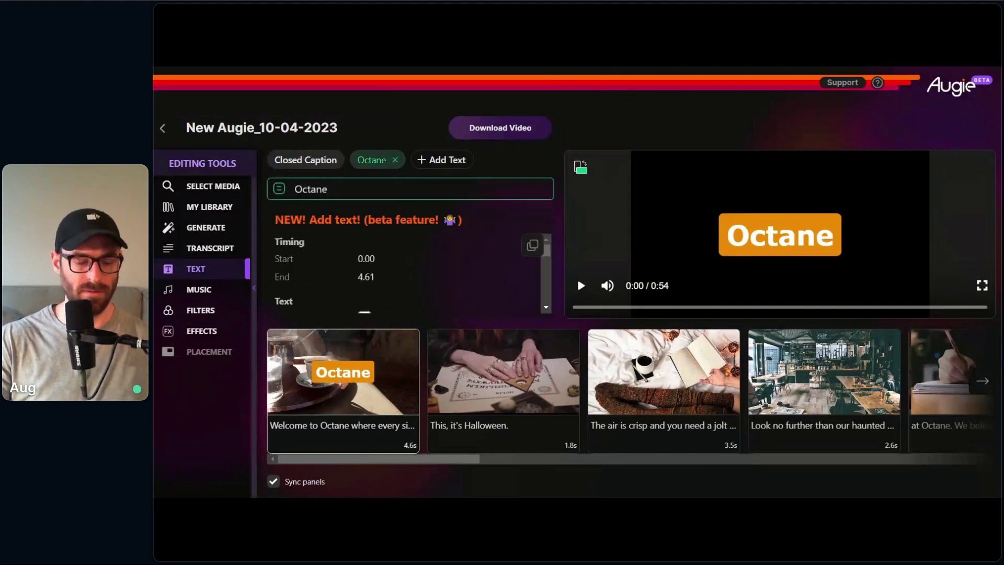
type("Coffee")
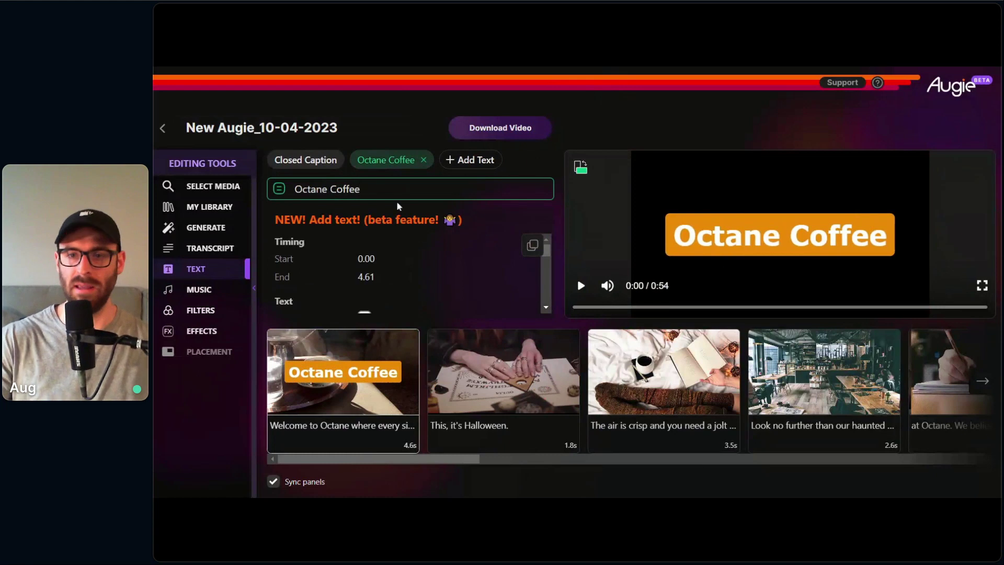
left_click(484, 175)
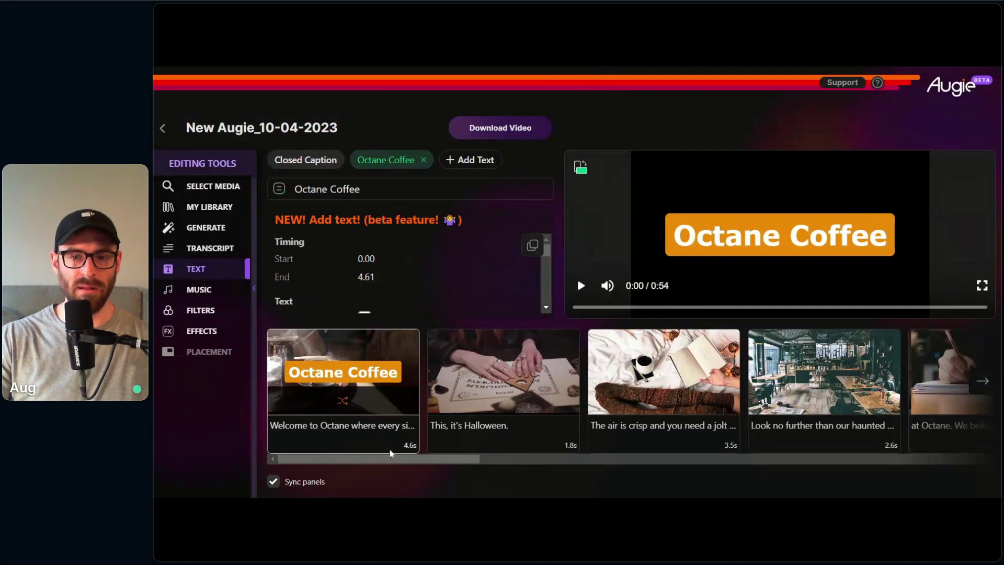
Step: Show the transcript and play the "This, it's Halloween." scene to check its timing
scroll(473, 462, "right", 2)
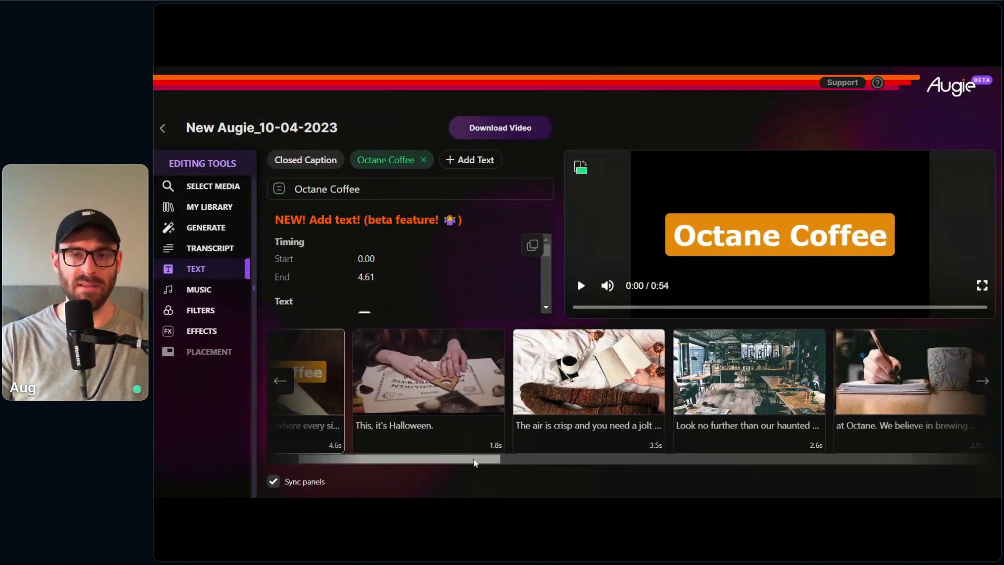
mouse_move(484, 424)
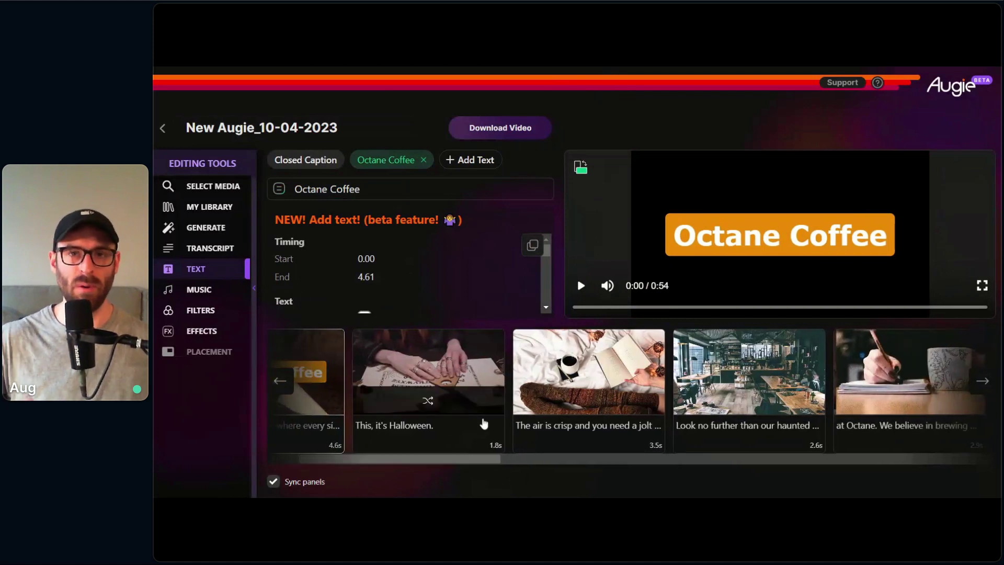
left_click(228, 250)
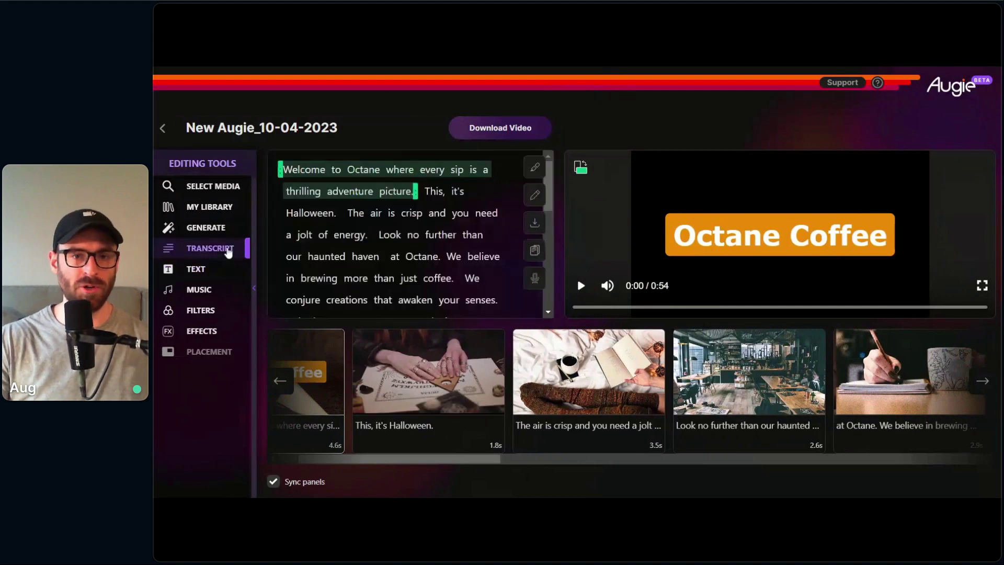
left_click(440, 188)
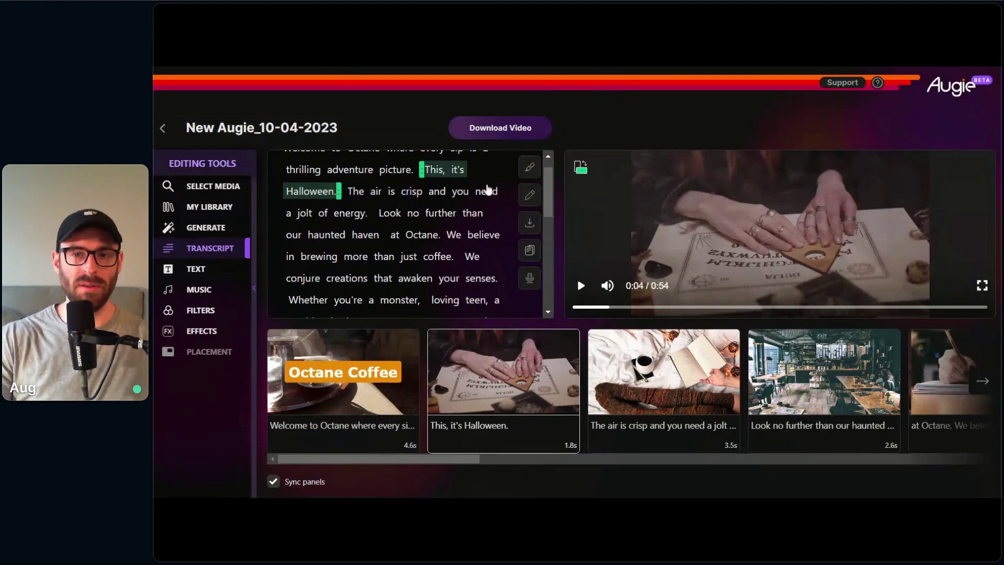
left_click(580, 286)
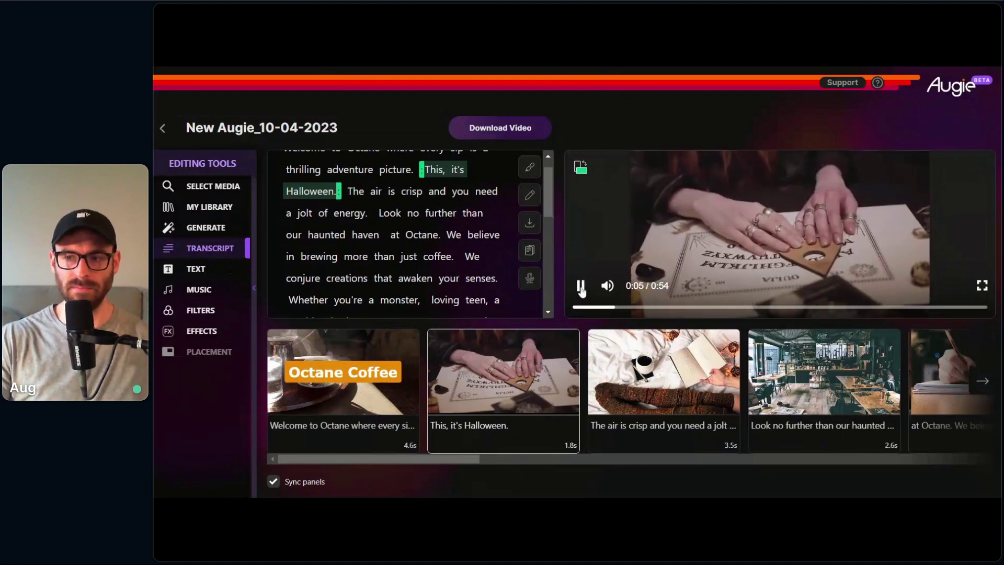
left_click(582, 288)
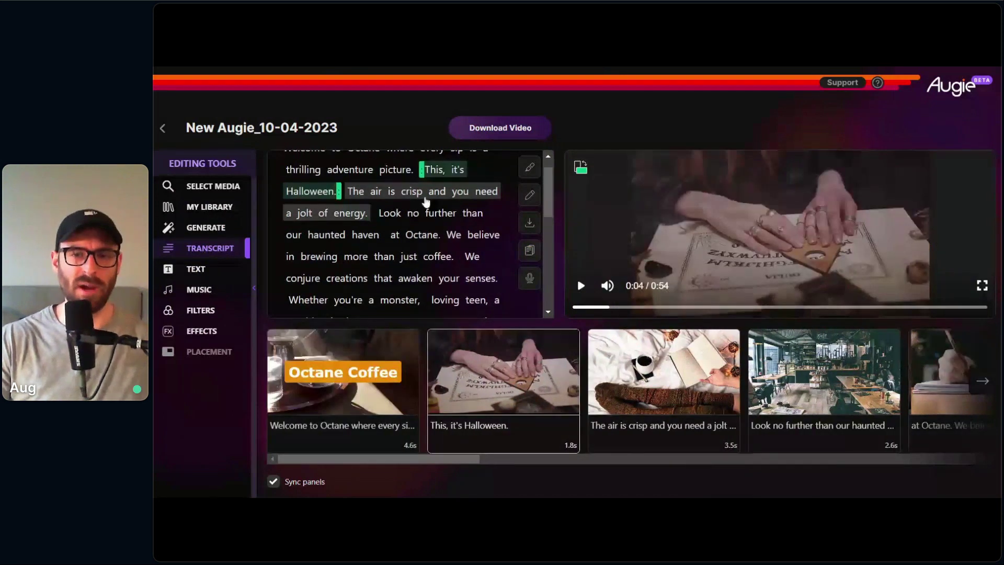
Step: Merge "The air is crisp and you need a jolt of energy." into the "This, it's Halloween." scene, keeping the preselected media and suppressing future merge prompts
left_click_drag(339, 192, 373, 239)
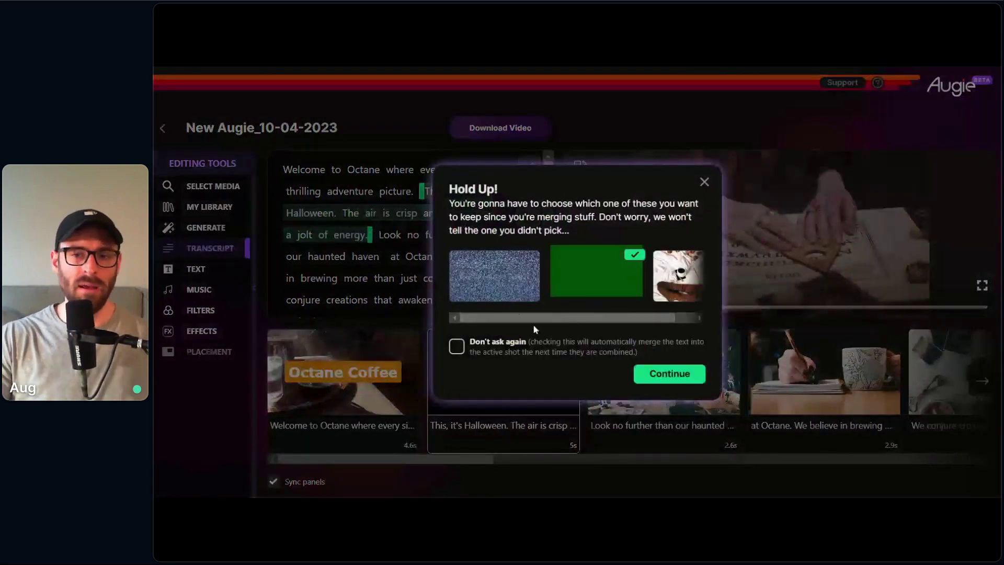
left_click(487, 350)
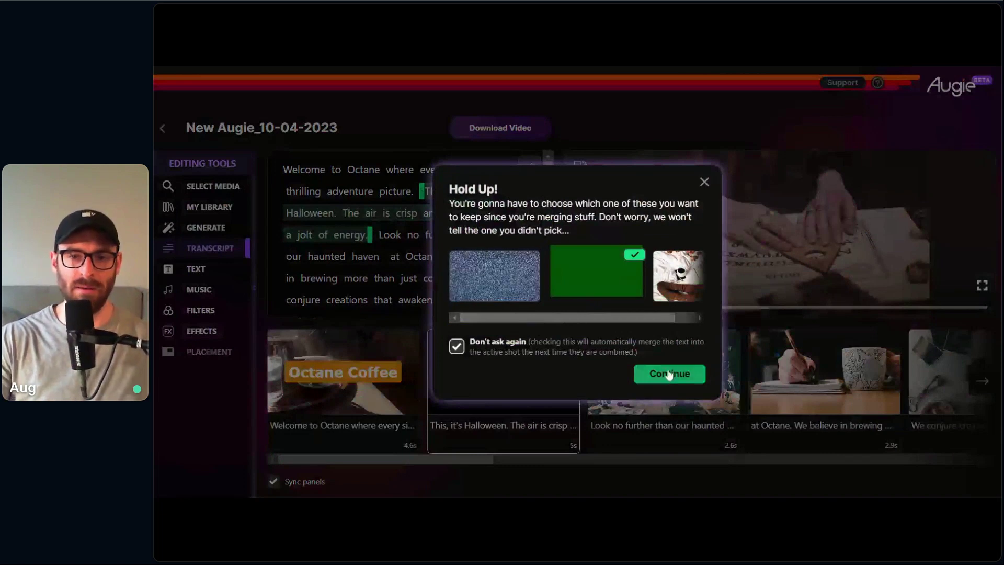
left_click(670, 375)
Step: Extend the "Look no further" scene through "at Octane." and the "Whether you're a monster," scene through "a vampire indulging."
left_click(414, 235)
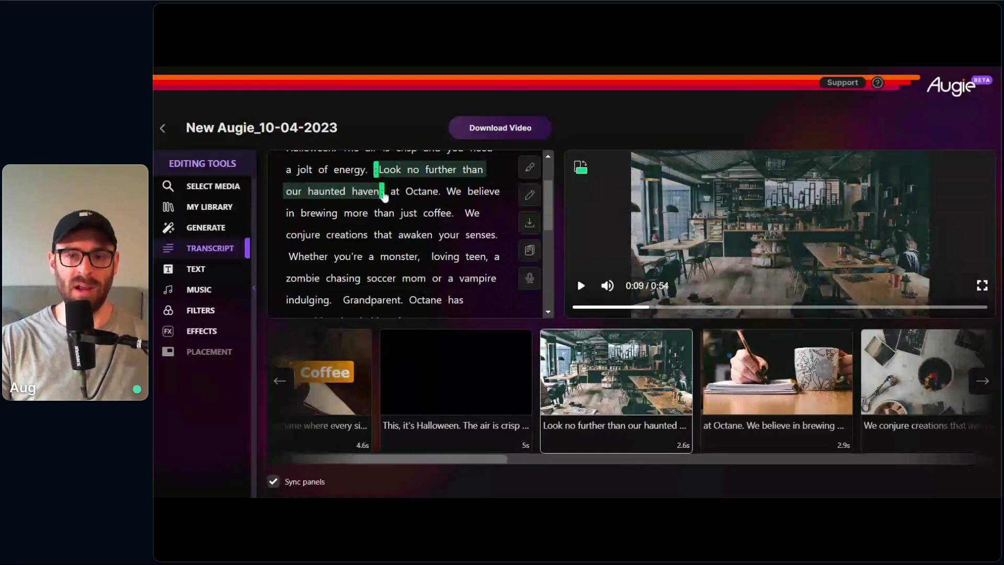
left_click_drag(383, 194, 444, 198)
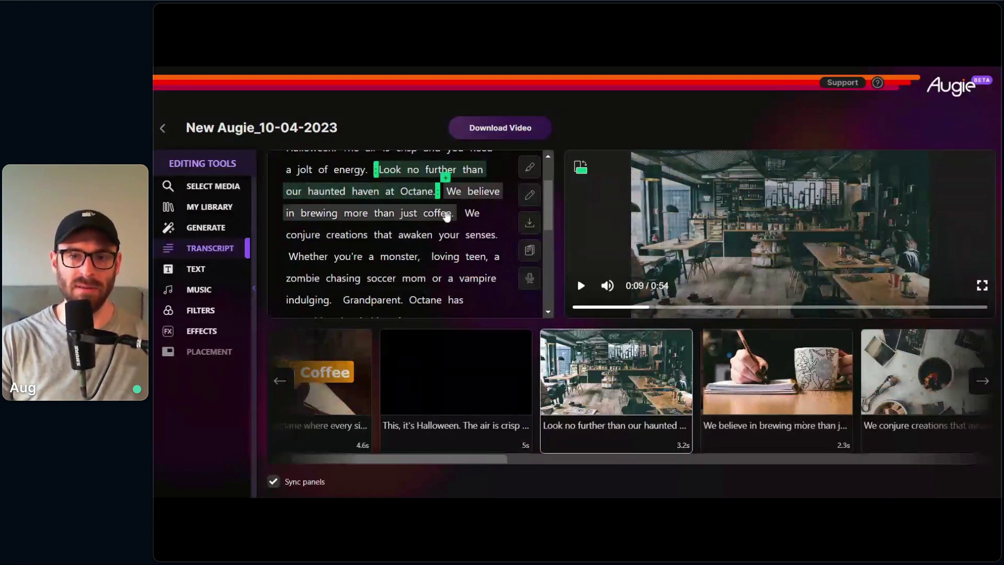
left_click(470, 195)
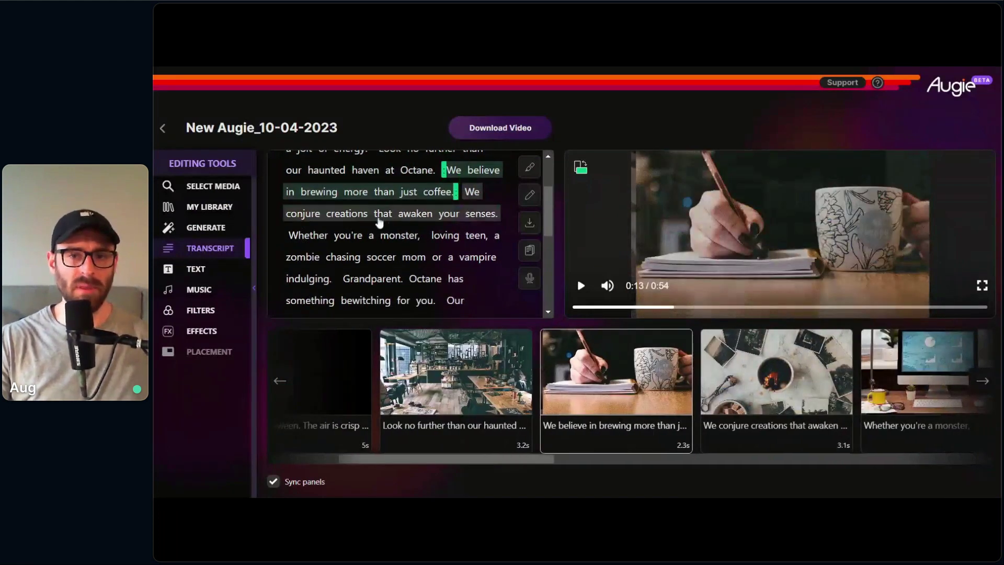
left_click(381, 222)
left_click(379, 223)
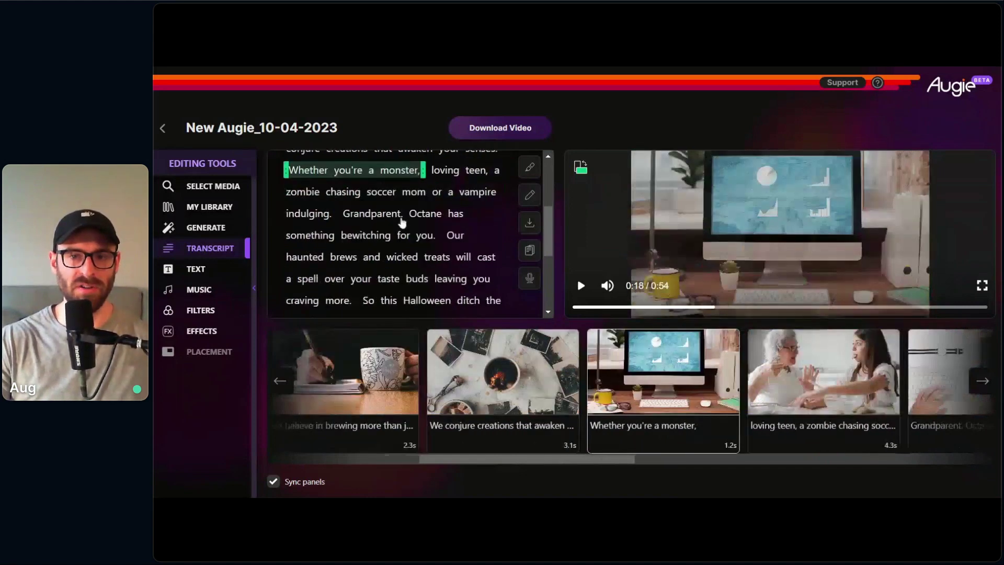
left_click_drag(421, 175, 344, 218)
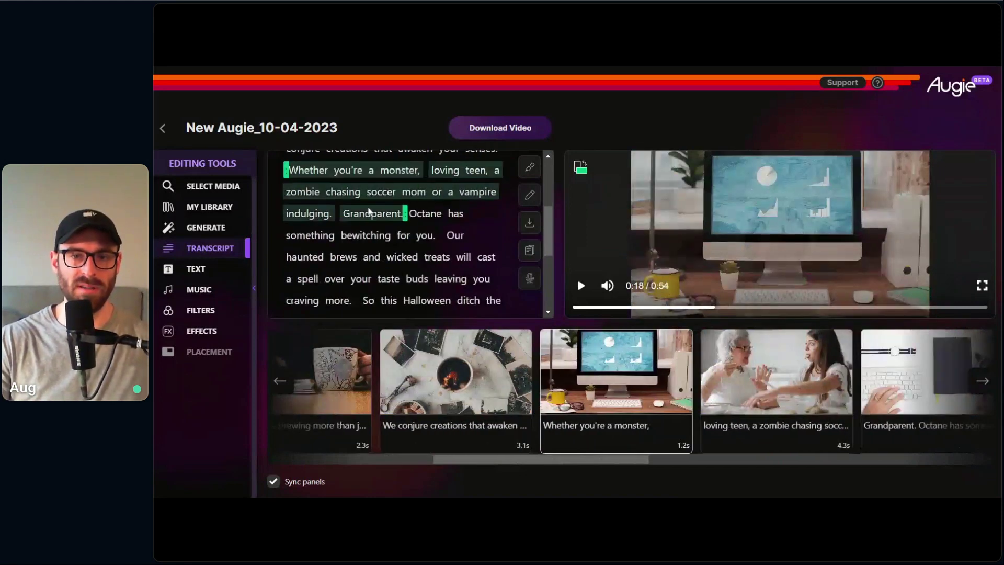
left_click(404, 219)
Step: Extend the "Don't be scared." scene through "caffeine fix at octane" and the "and join our growing community" scene through "Happy Halloween."
left_click(390, 230)
left_click(390, 230)
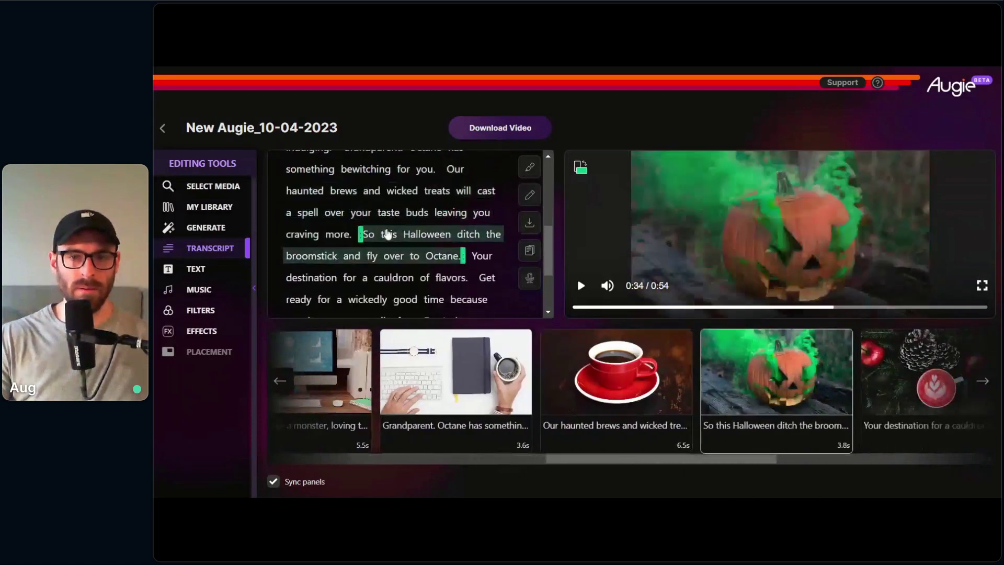
left_click(438, 224)
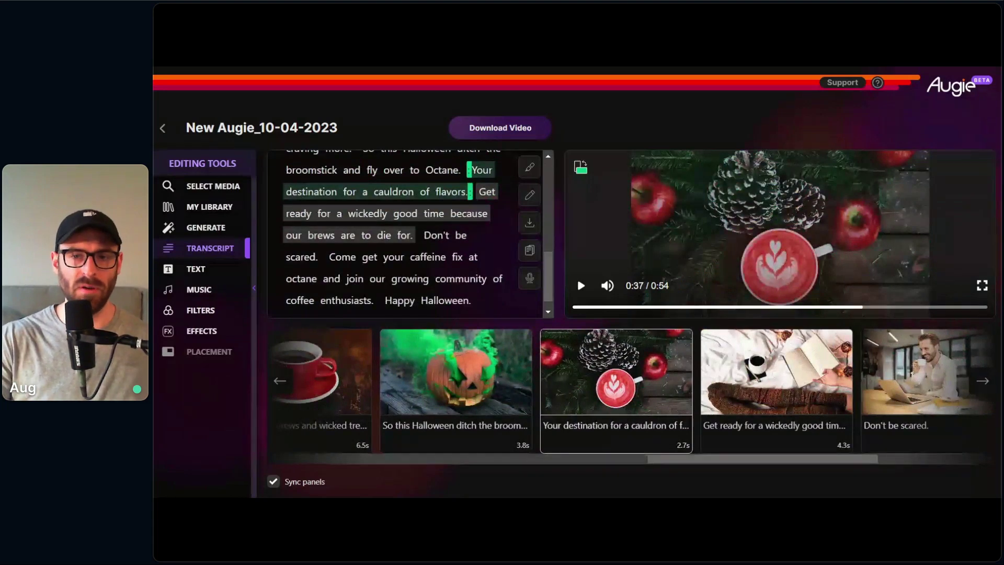
left_click(453, 219)
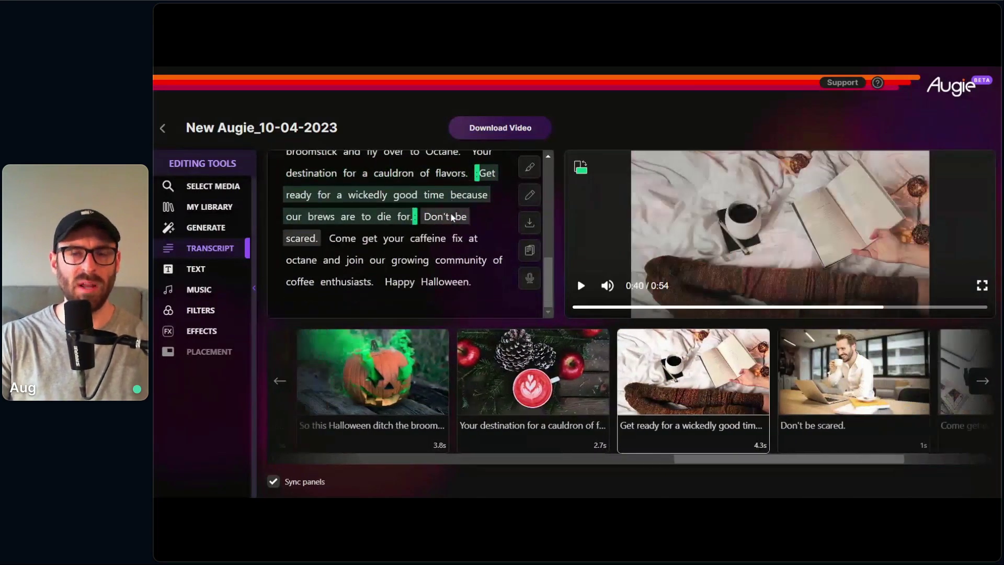
left_click(458, 215)
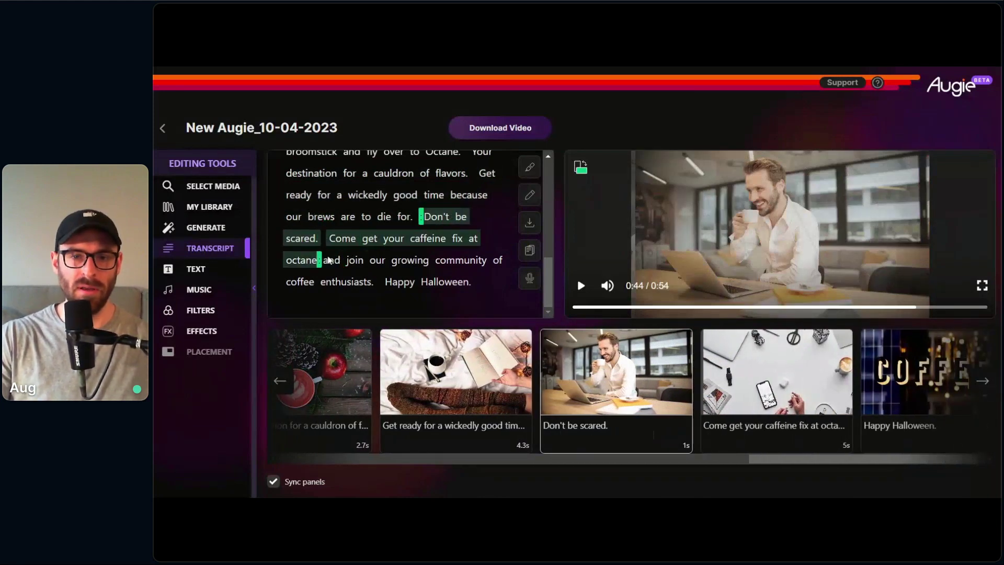
left_click(329, 260)
left_click(485, 283)
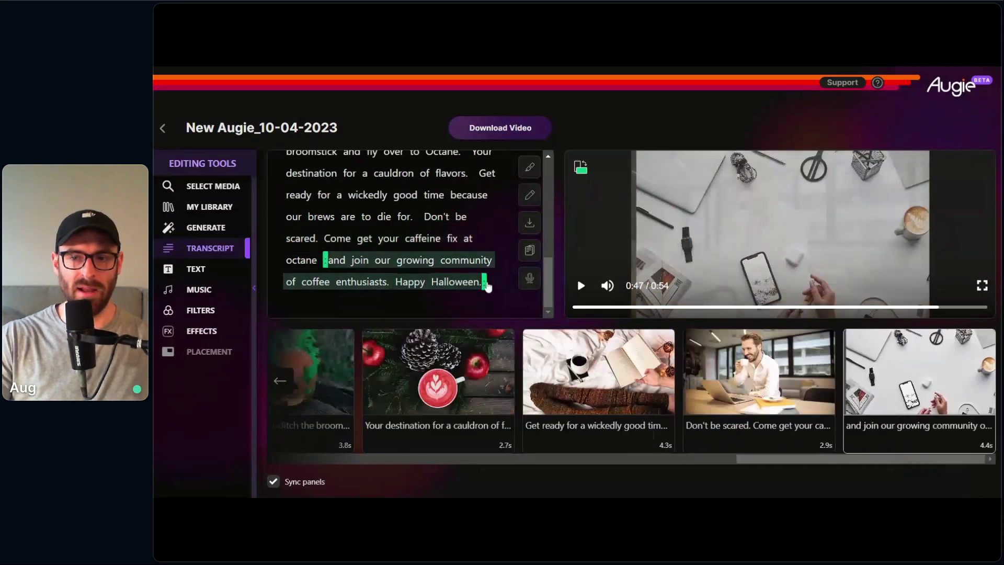
Step: Play back the merged "This, it's Halloween." scene near the start of the video
left_click_drag(833, 465, 329, 469)
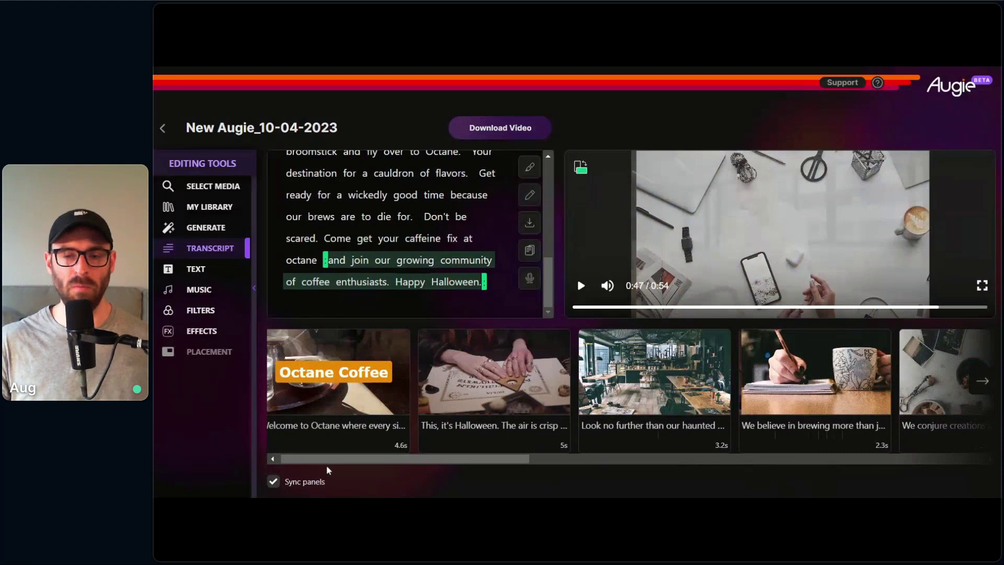
left_click(487, 444)
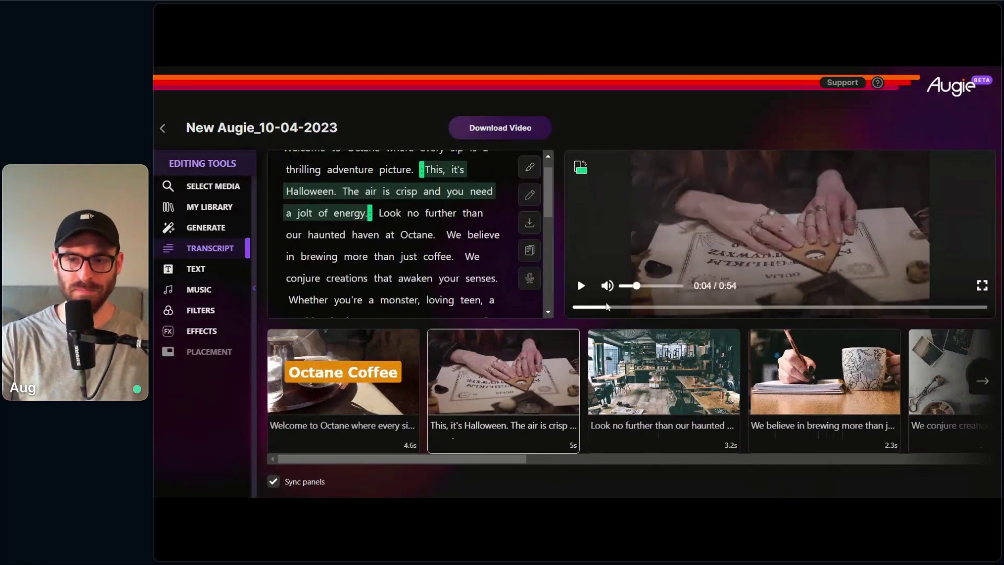
left_click(580, 283)
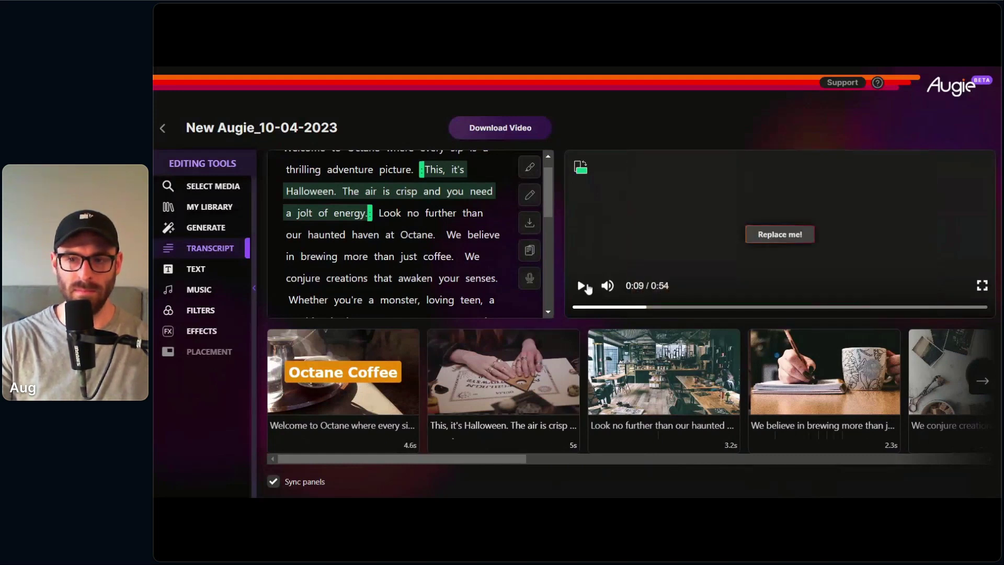
left_click(582, 286)
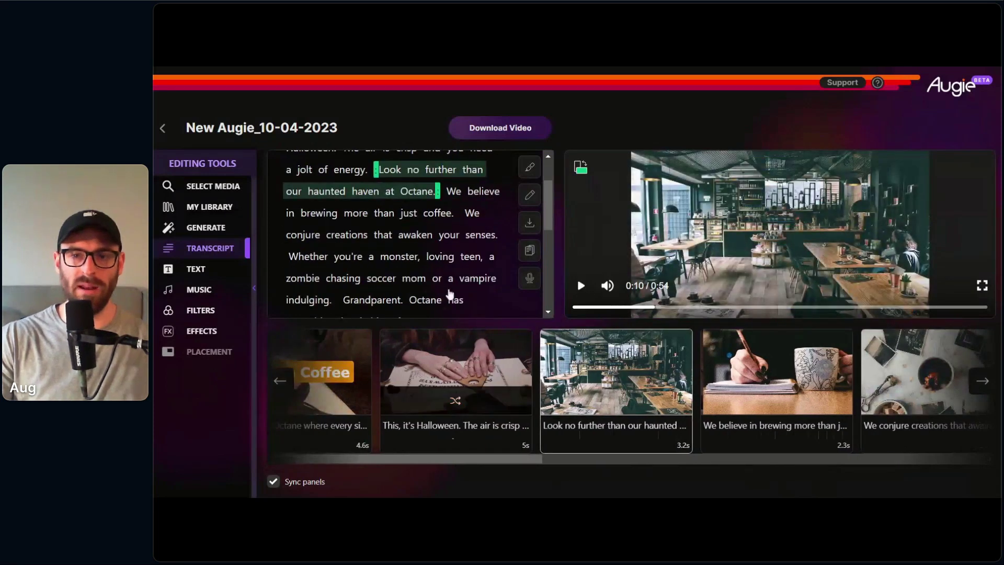
Step: Shorten the "This, it's Halloween." scene to end after "you need a", moving "jolt of energy." into the following scene
scroll(441, 256, "up", 2)
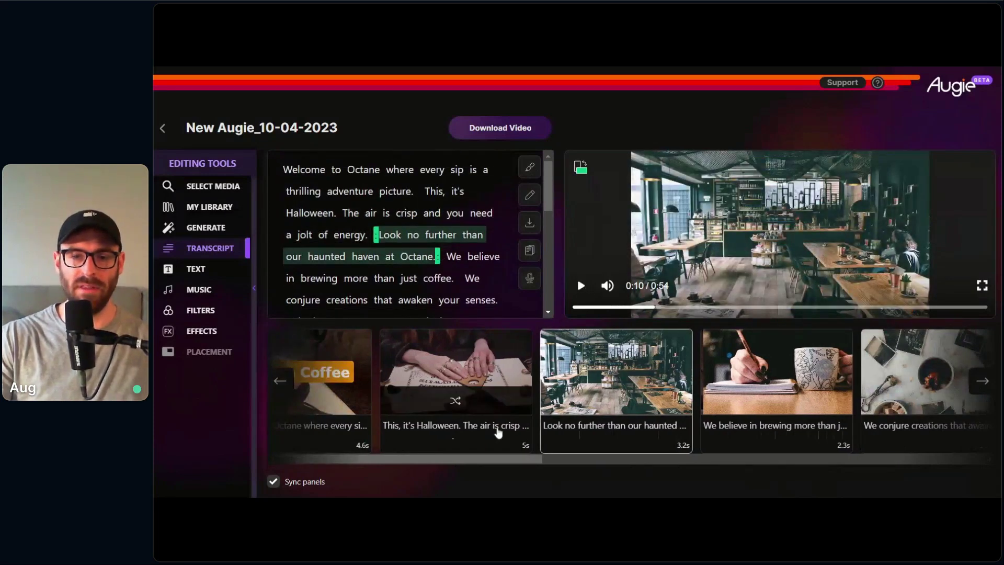
left_click(498, 426)
scroll(421, 238, "up", 1)
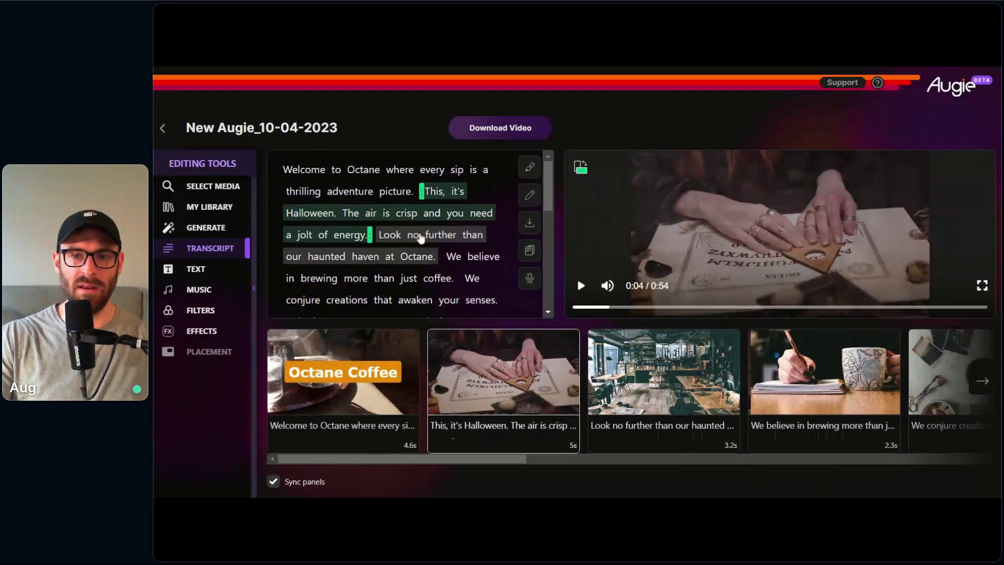
left_click_drag(370, 235, 303, 238)
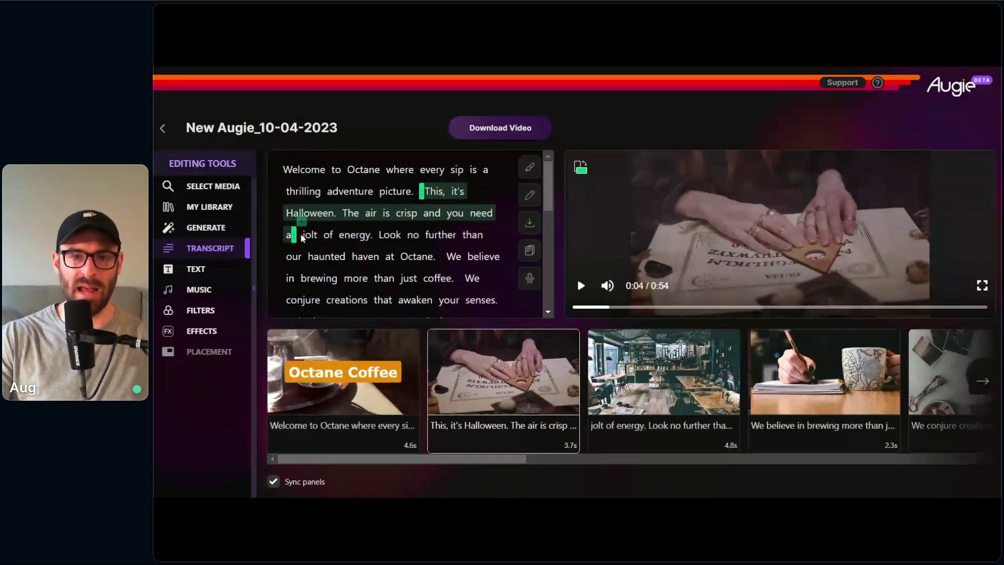
Step: Search the media for "coffee" and replace the "jolt of energy. Look no further" scene's media with a coffee clip from the results
left_click(302, 239)
key("ctrl+a")
type("cof")
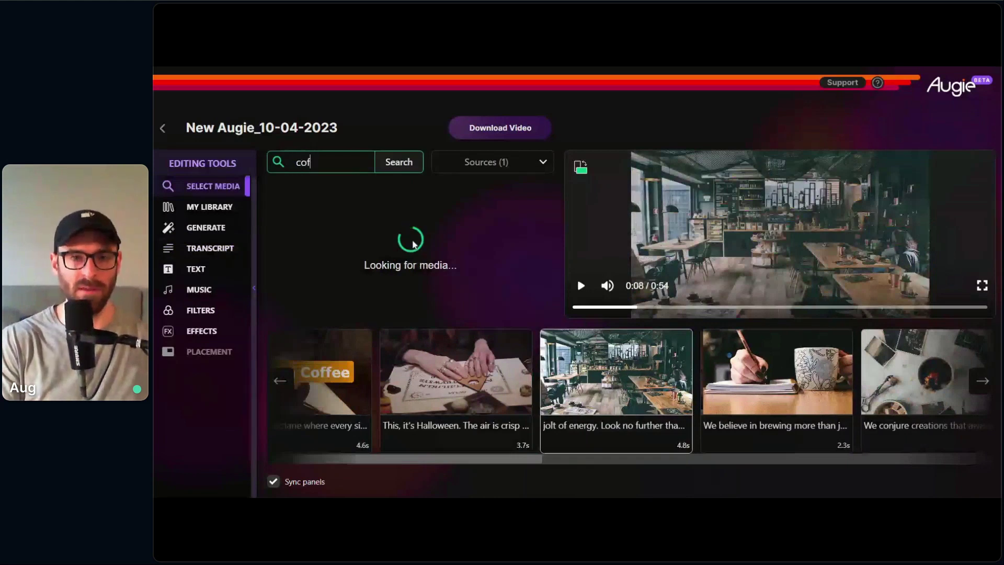
type("fee")
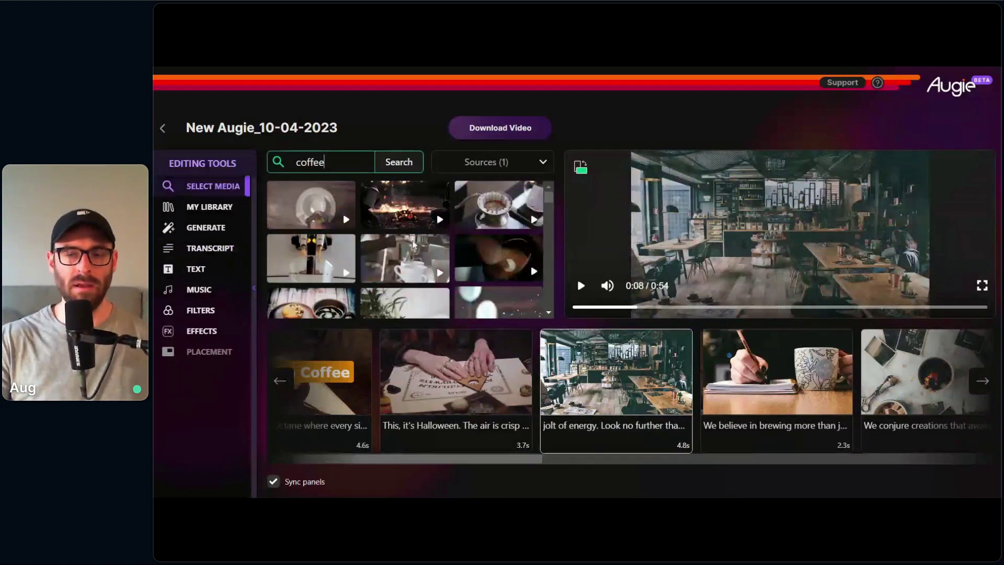
scroll(534, 233, "down", 2)
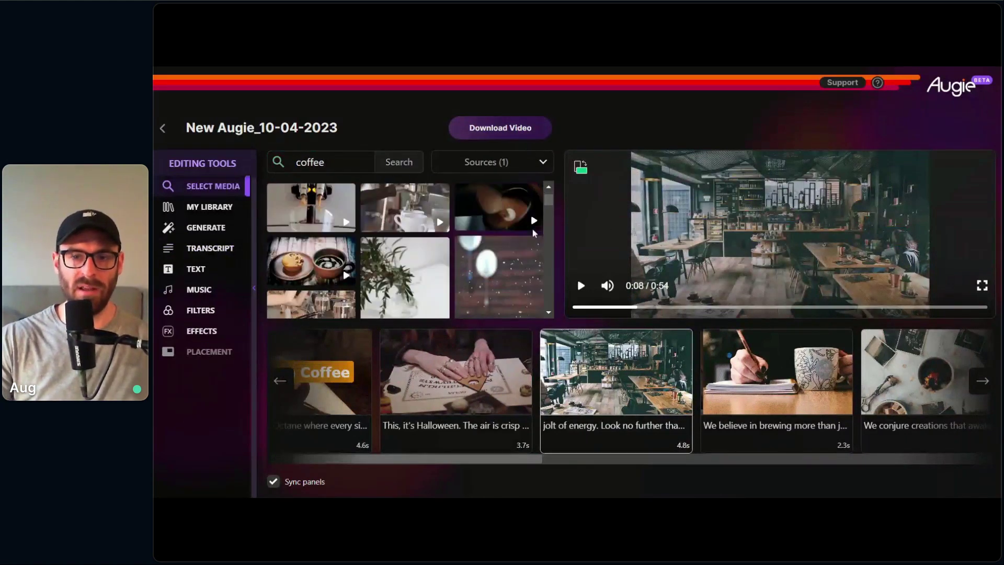
scroll(535, 234, "down", 5)
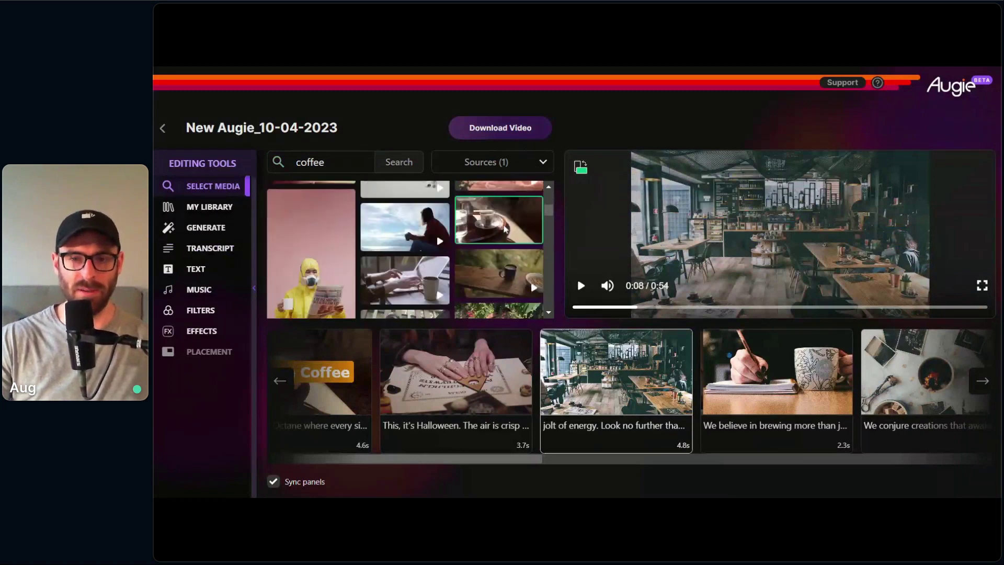
scroll(450, 281, "down", 2)
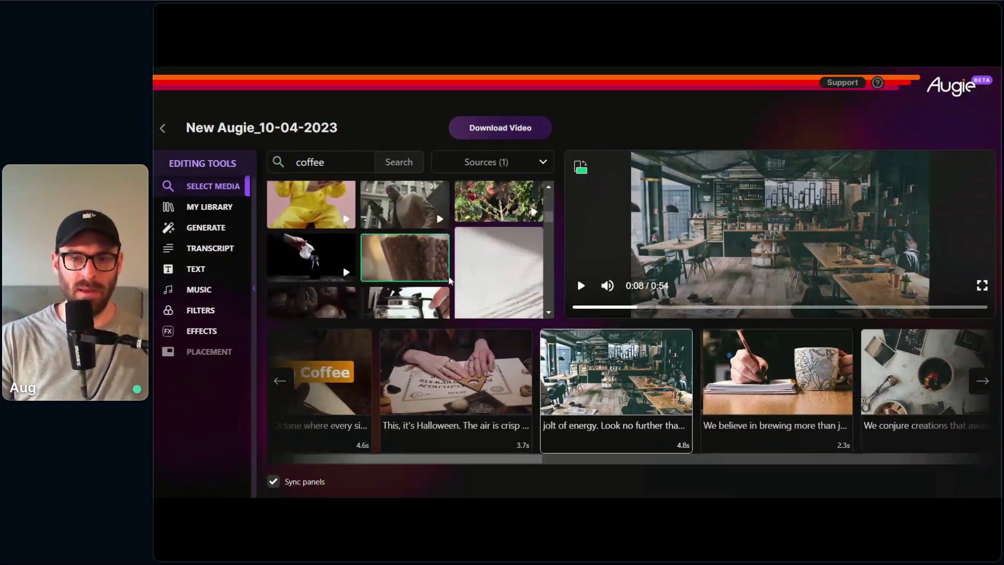
scroll(429, 264, "down", 2)
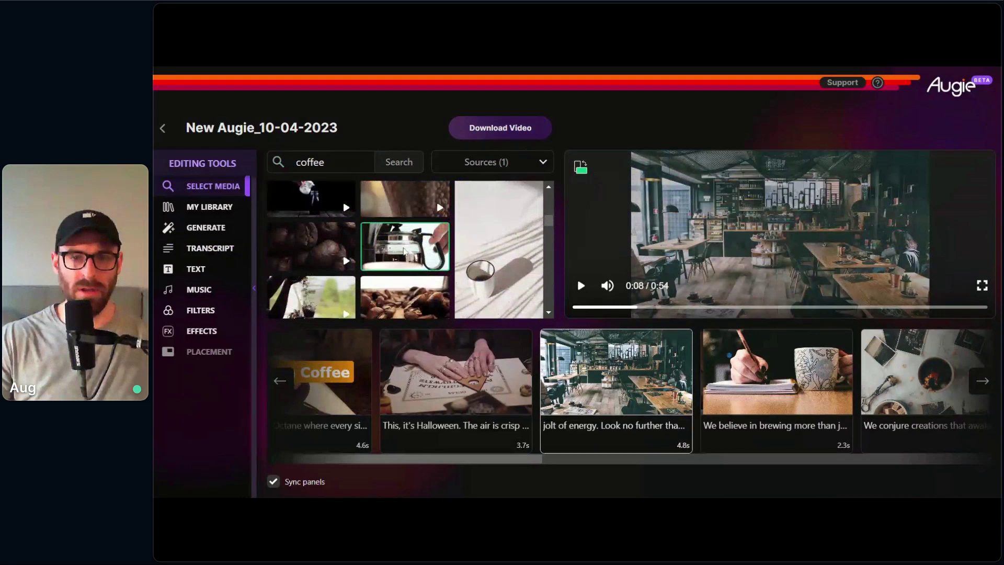
scroll(436, 267, "down", 2)
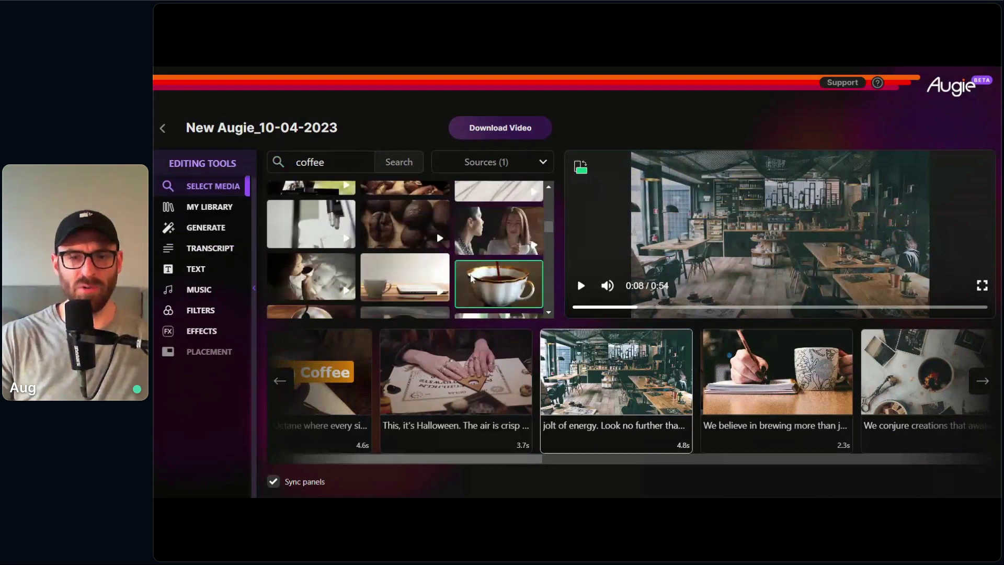
scroll(330, 217, "down", 2)
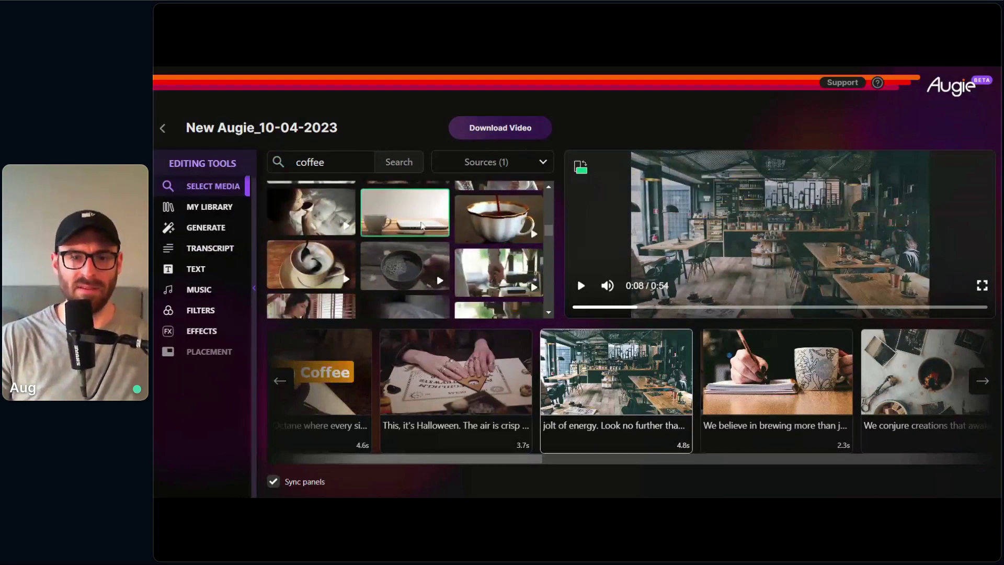
left_click(329, 213)
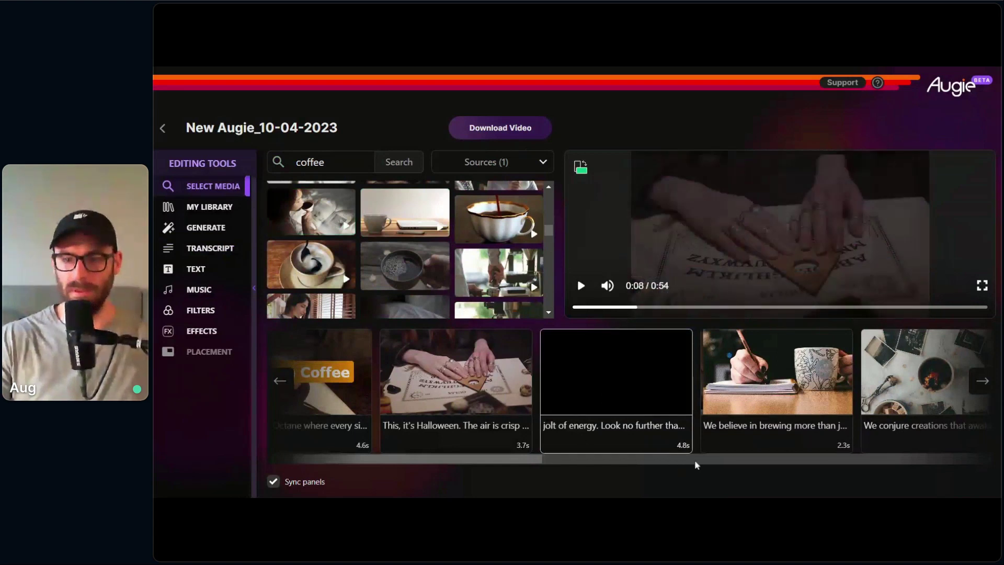
Step: Play back the "We believe in brewing more than just coffee." scene and shuffle its media to a different clip
left_click_drag(518, 464, 548, 464)
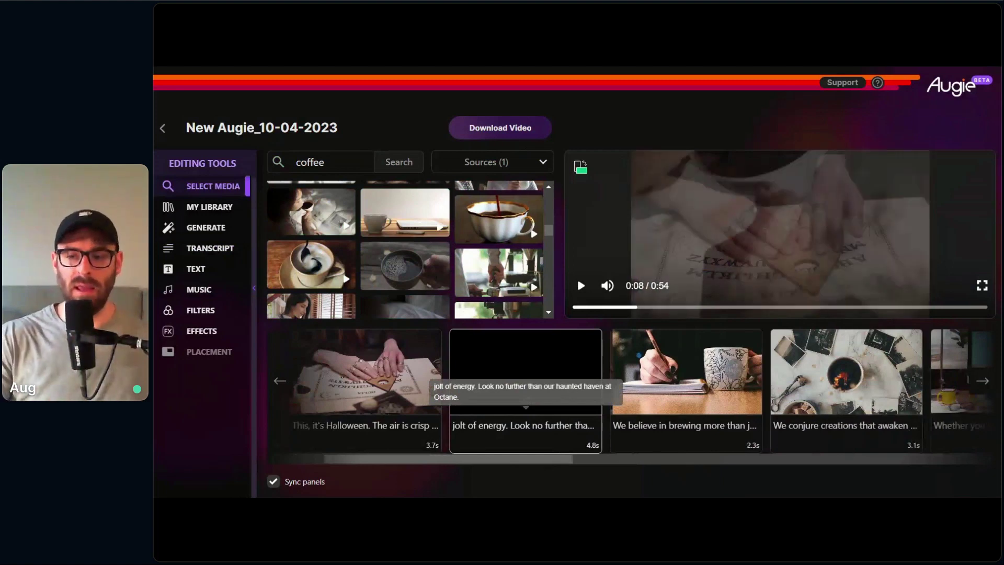
left_click(668, 439)
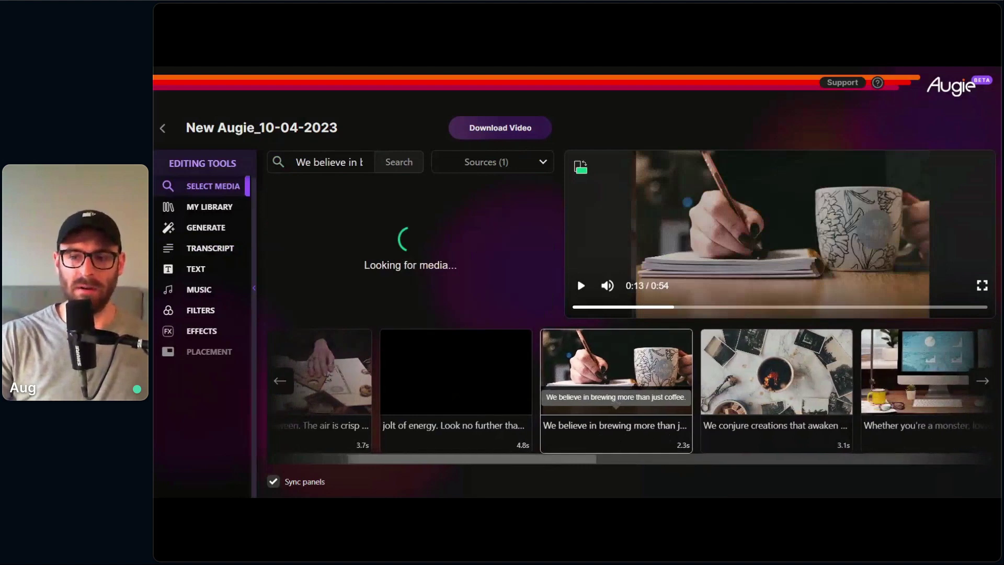
left_click(581, 285)
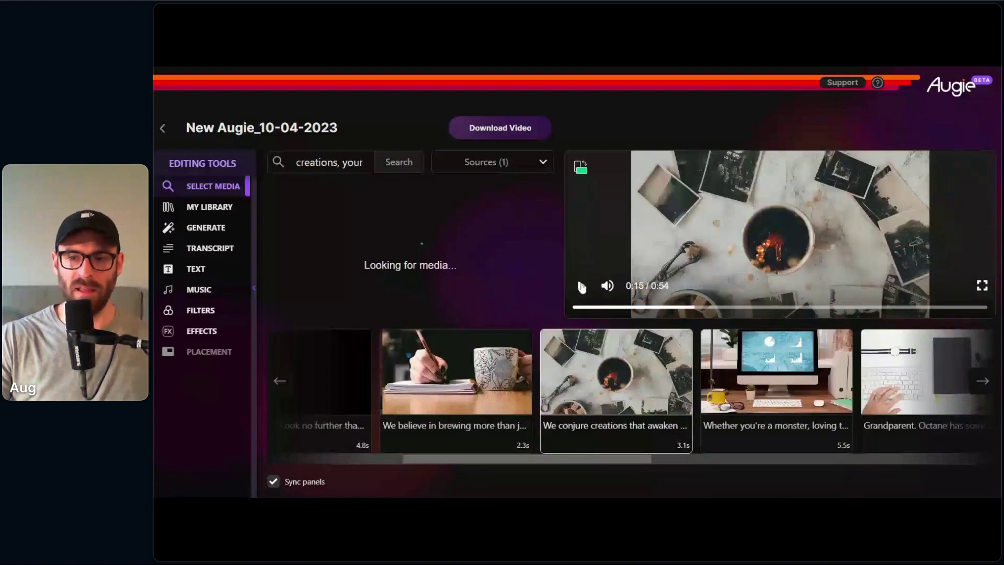
left_click(497, 416)
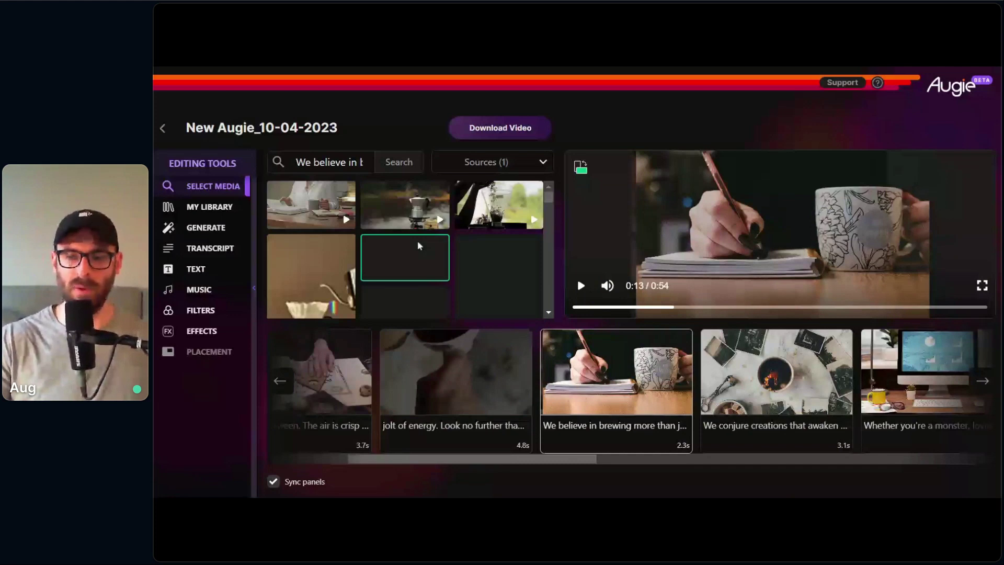
mouse_move(598, 397)
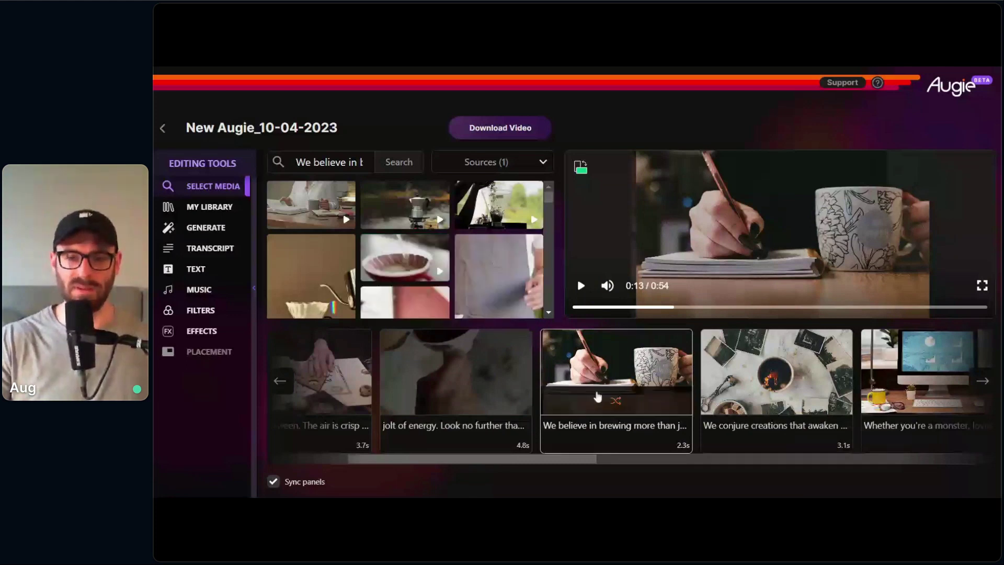
Step: Replace the "We conjure creations that awaken" scene's media with the library asset showing two people in aprons
left_click_drag(565, 463, 658, 466)
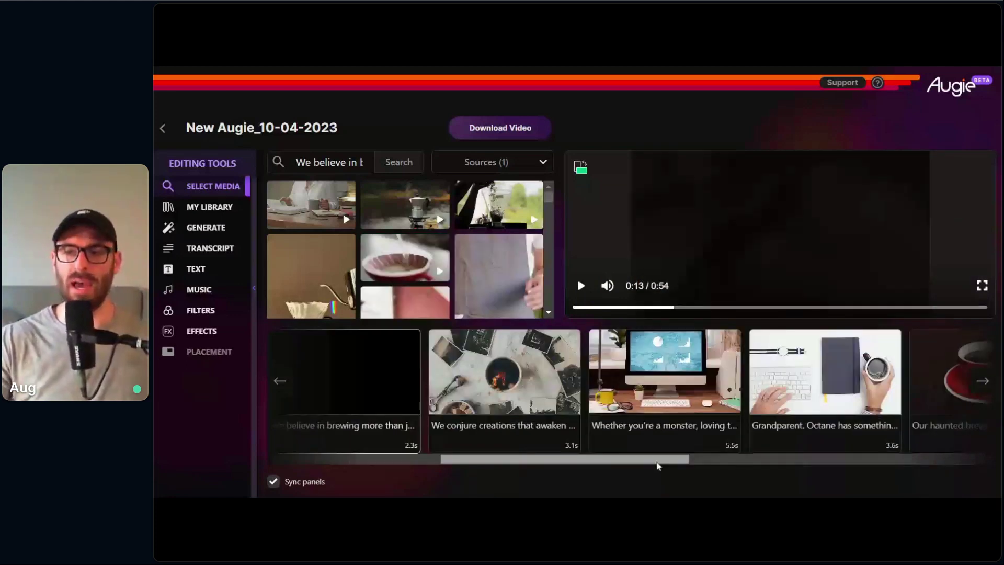
left_click(559, 449)
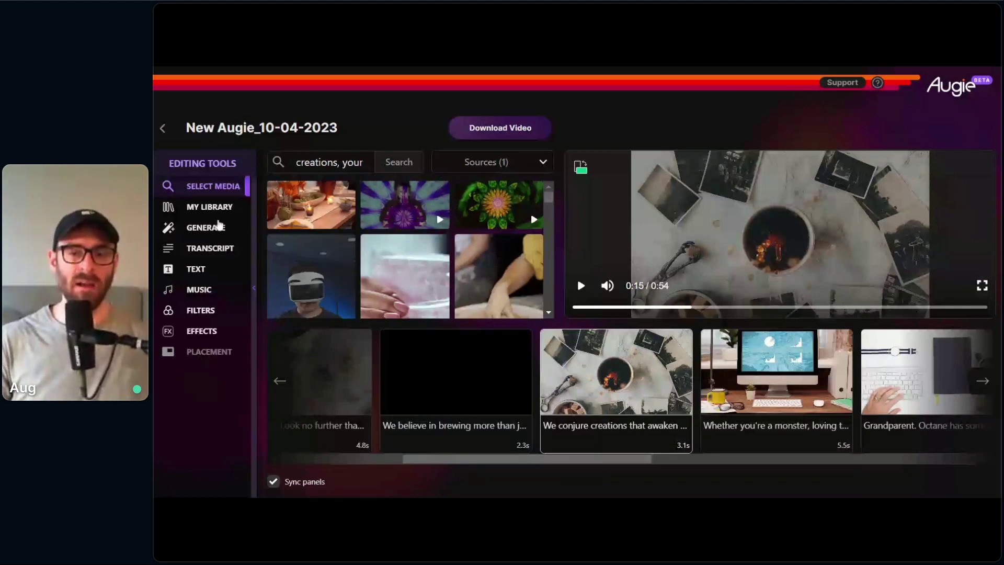
left_click(212, 207)
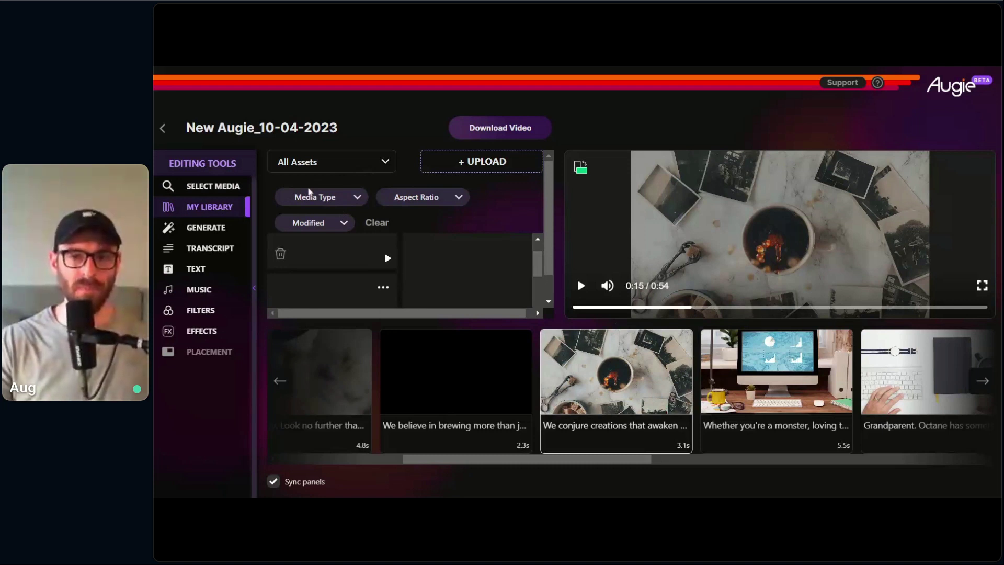
scroll(505, 211, "down", 1)
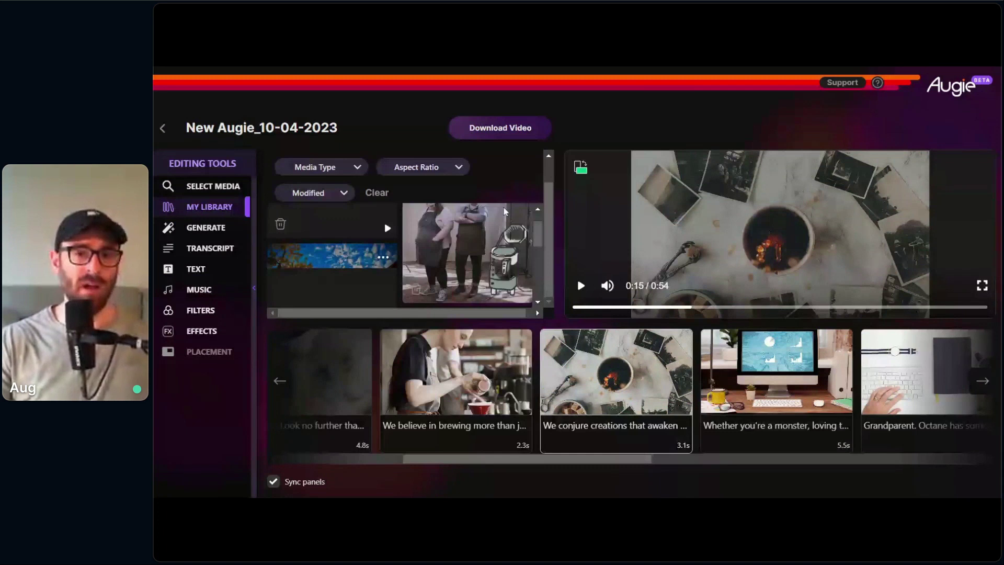
scroll(505, 212, "down", 3)
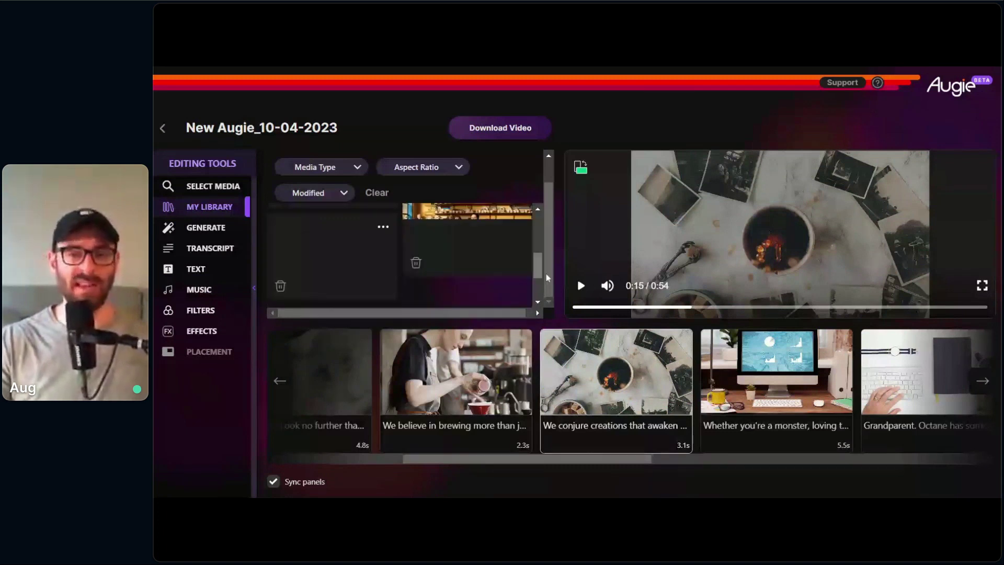
left_click_drag(546, 274, 545, 246)
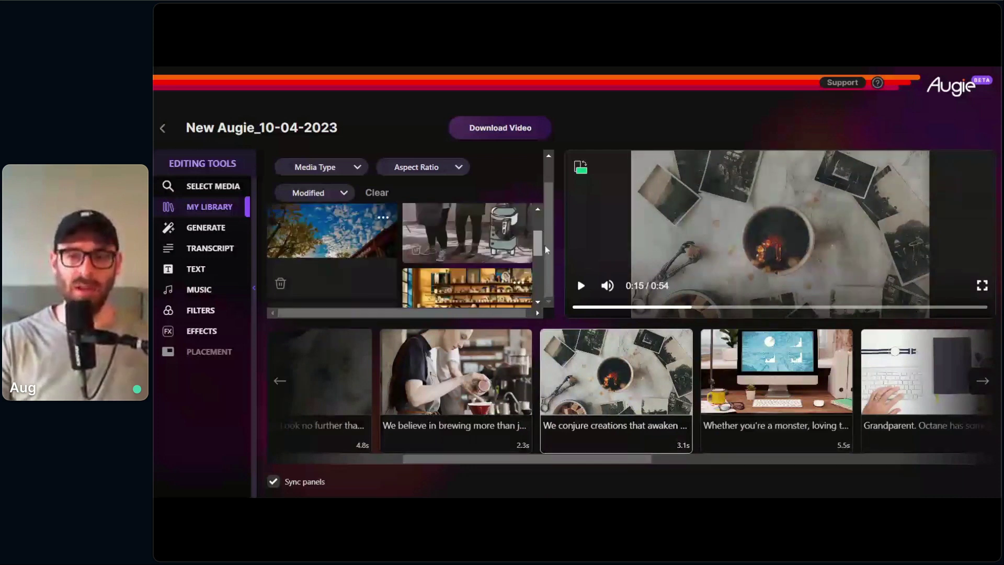
left_click(481, 250)
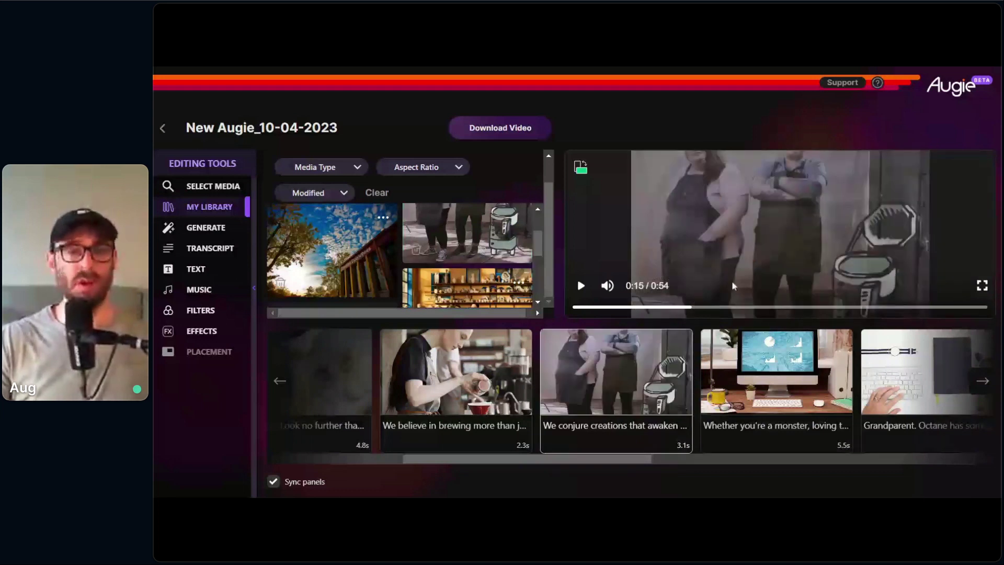
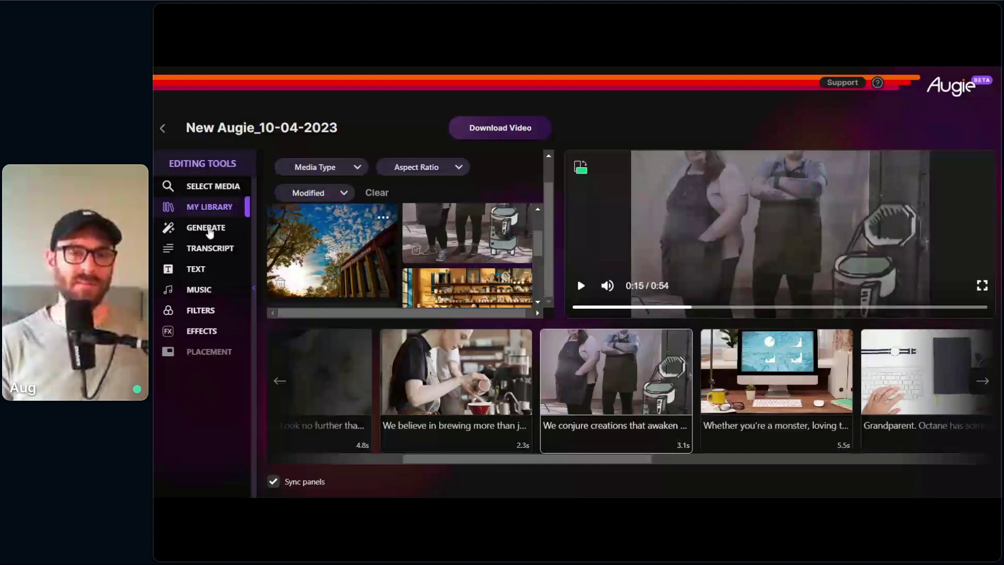
Step: Generate an AI image from the prompt "steaming cup of coffee"
left_click(208, 229)
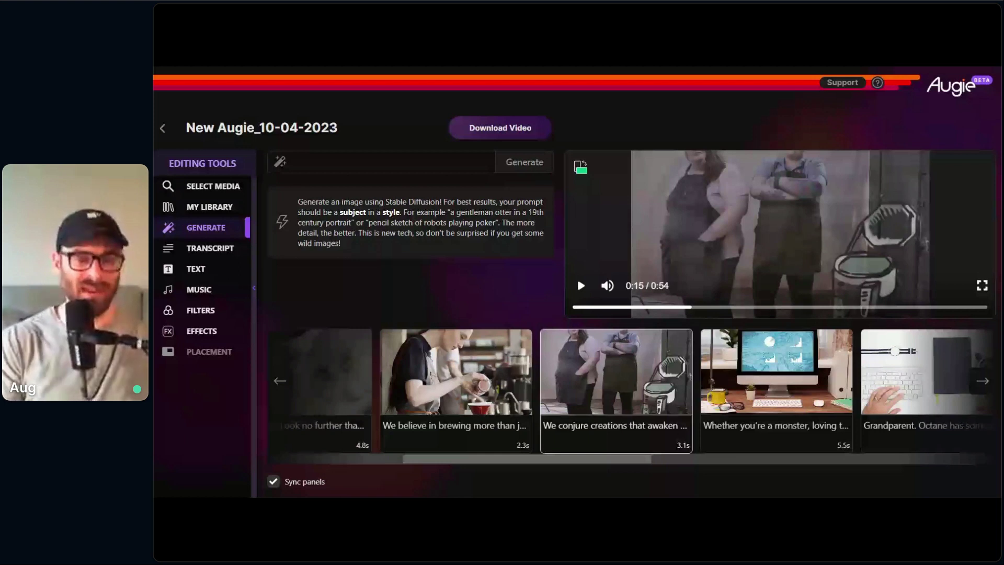
left_click(366, 162)
type("co")
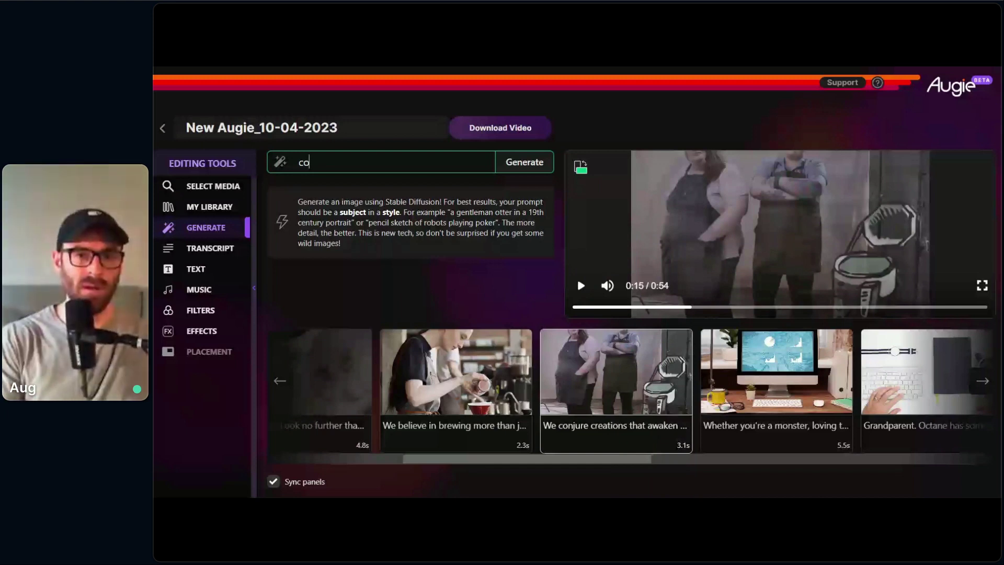
key("BackSpace")
key("BackSpace")
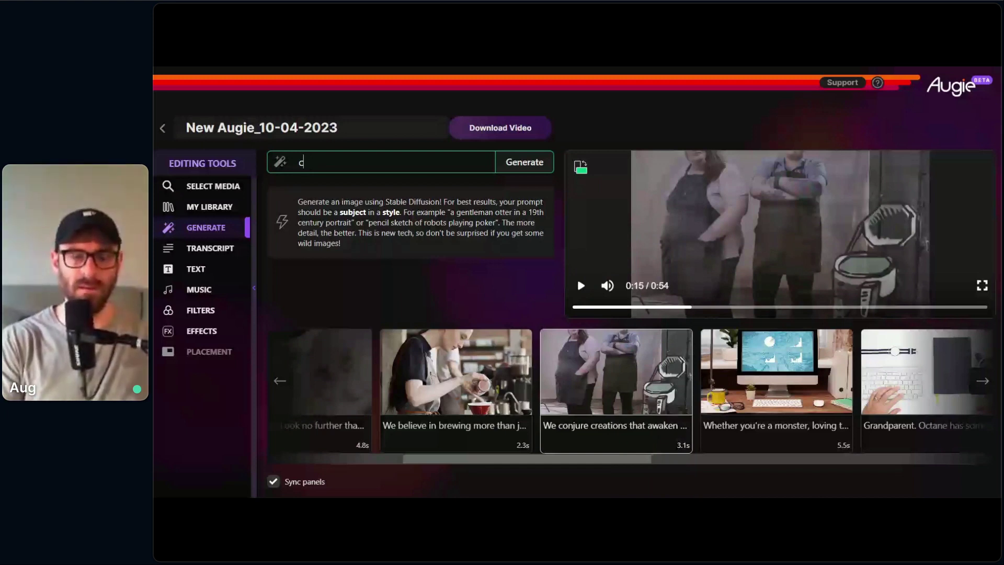
type("steamin")
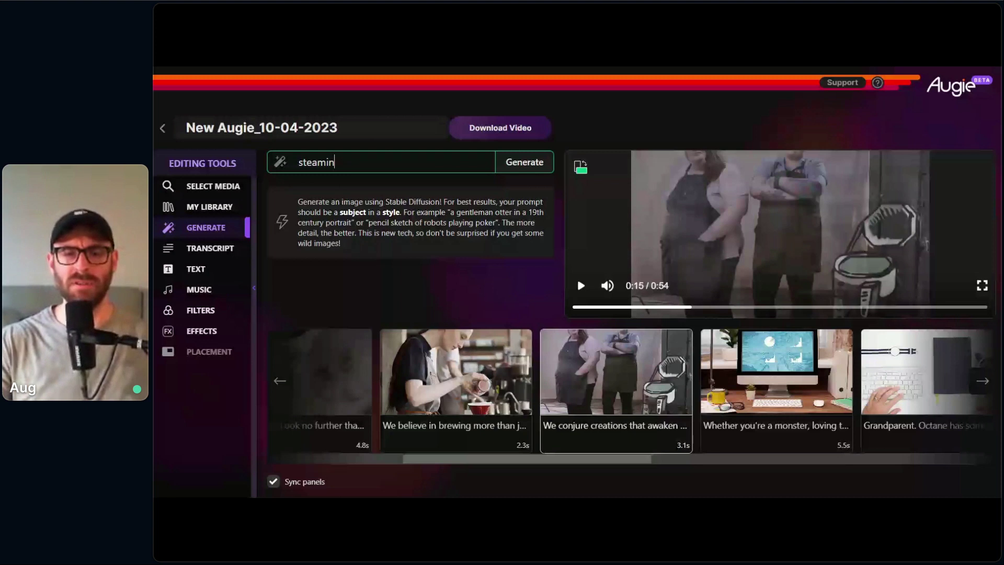
type("g cup of coffee")
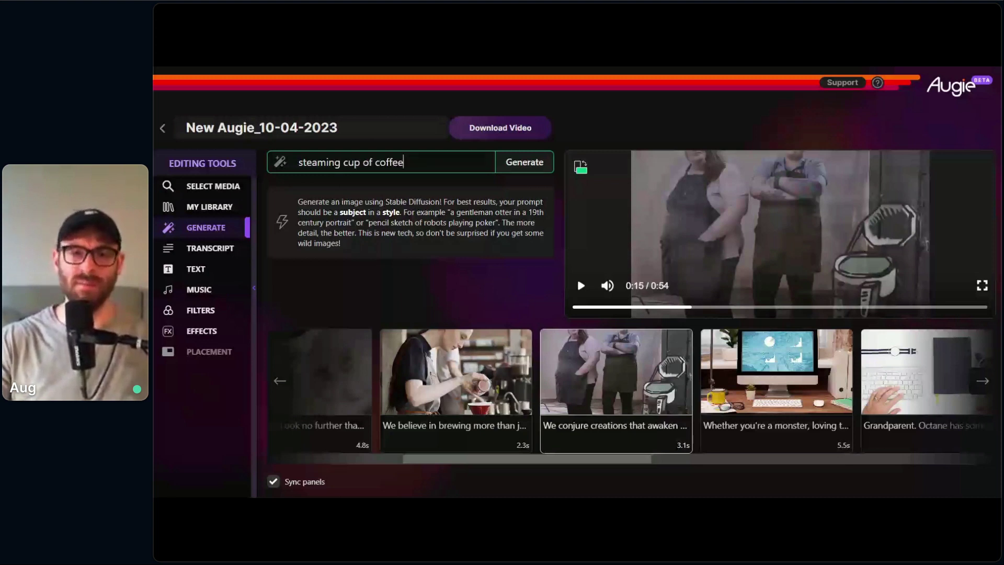
left_click(526, 163)
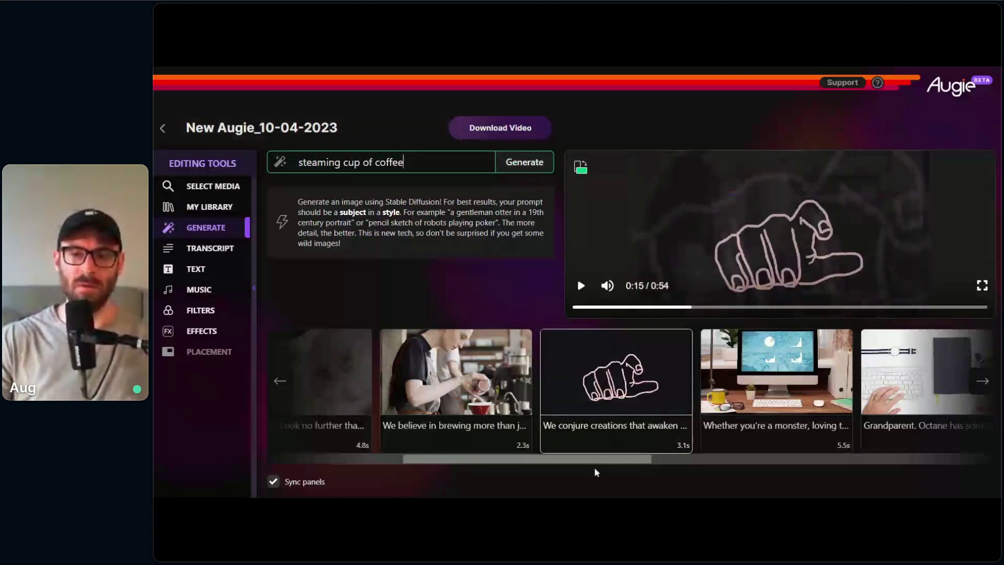
Step: Play back the video from the opening "Welcome to Octane" scene through the "This, it's Halloween." scene
scroll(597, 472, "right", 2)
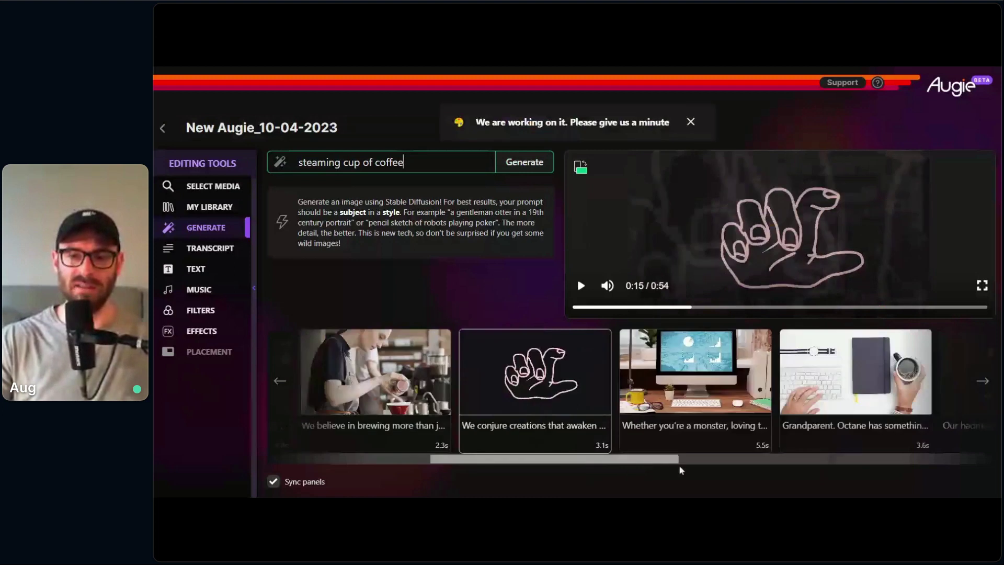
left_click_drag(680, 467, 350, 449)
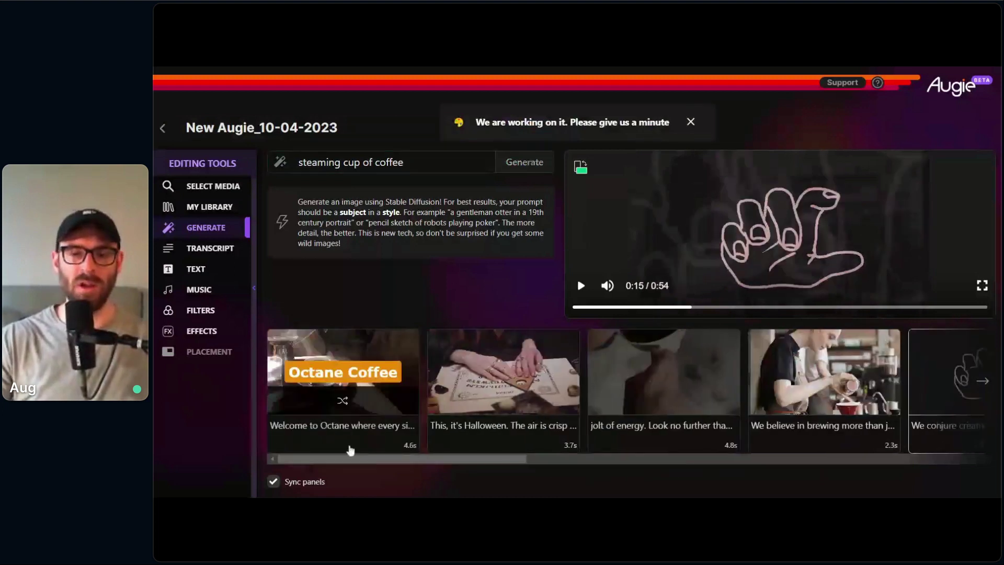
left_click(351, 449)
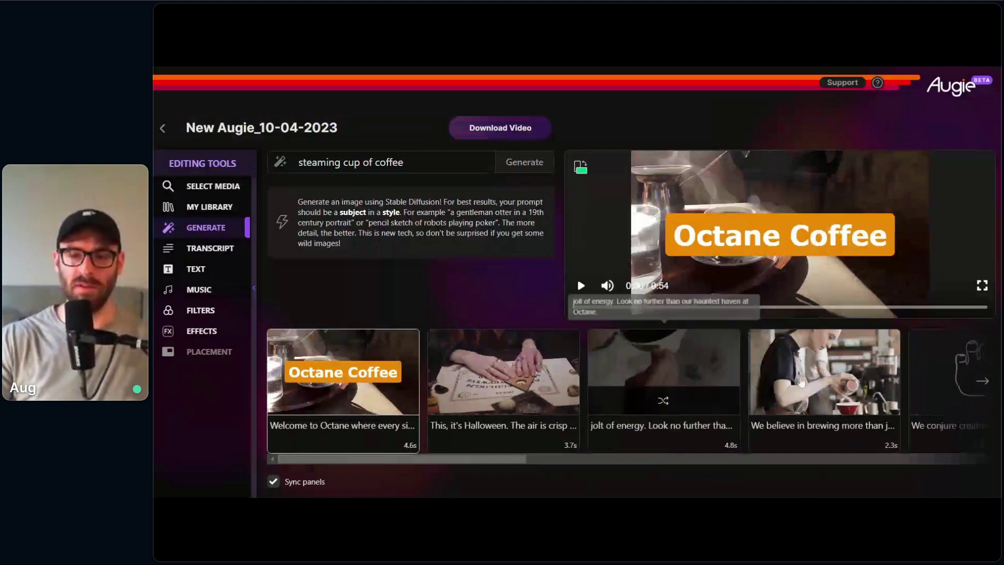
left_click(581, 285)
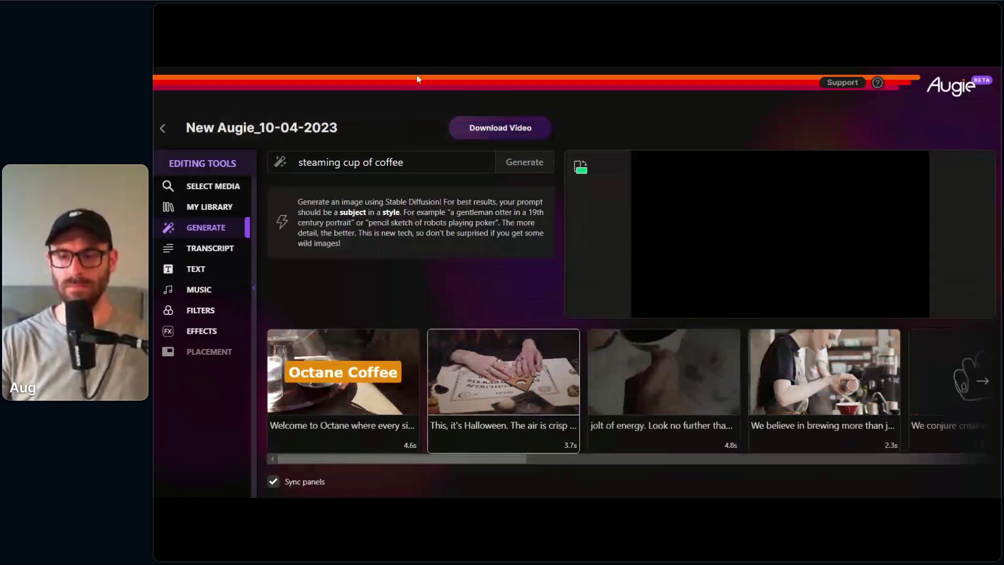
mouse_move(508, 387)
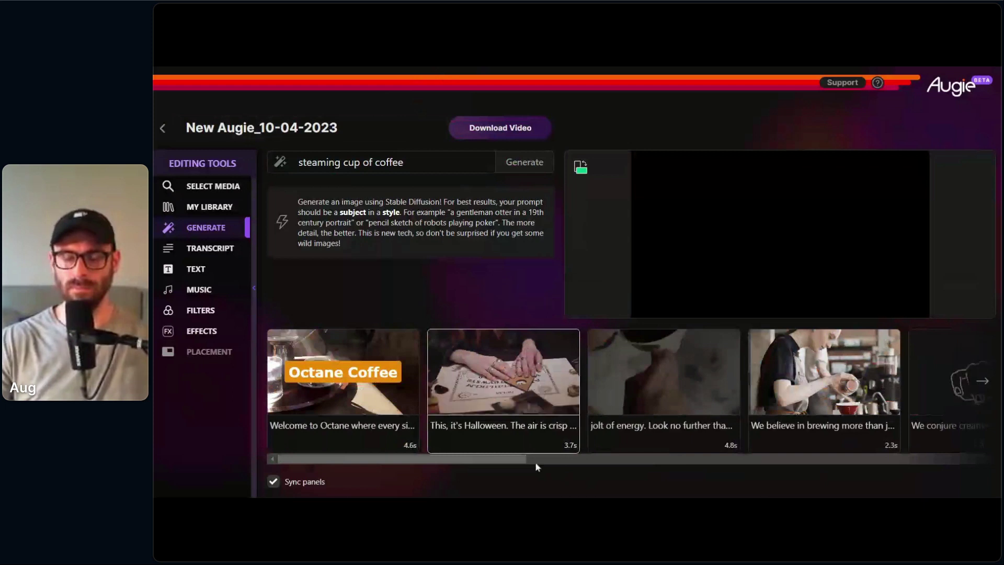
mouse_move(501, 443)
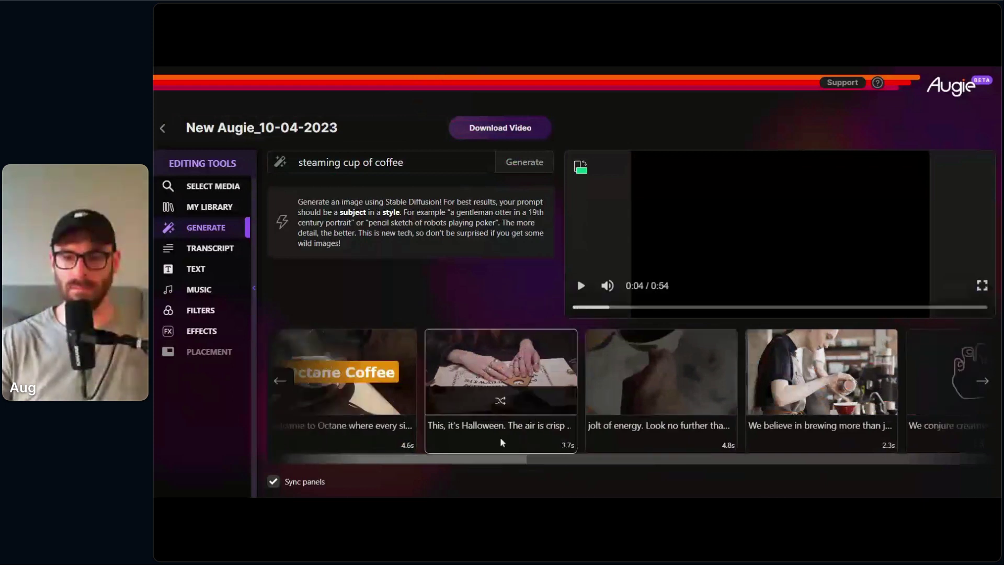
left_click(581, 286)
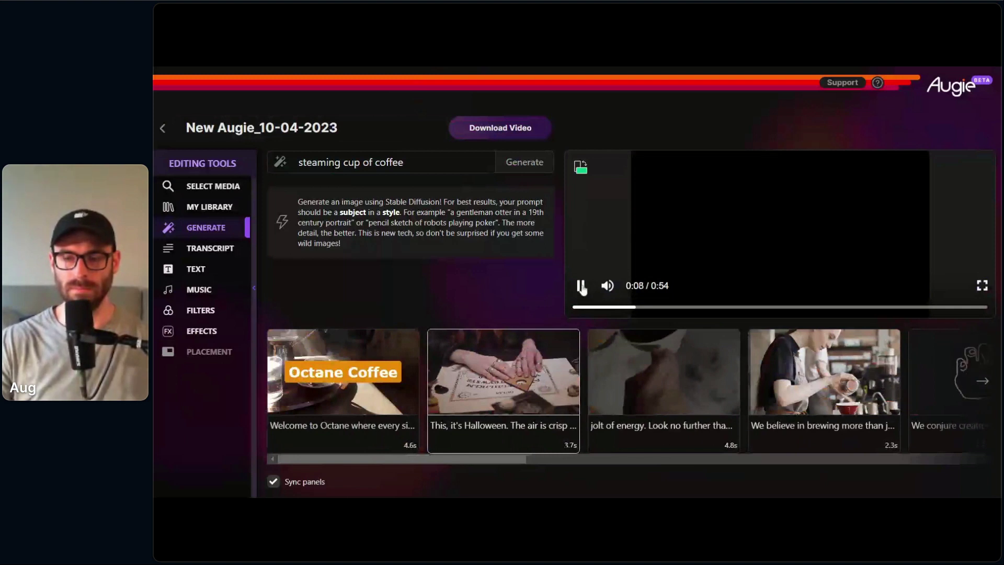
Step: Pause the playback and review the scenes from "jolt of energy" through "Grandparent. Octane has something" in the storyboard
left_click(581, 286)
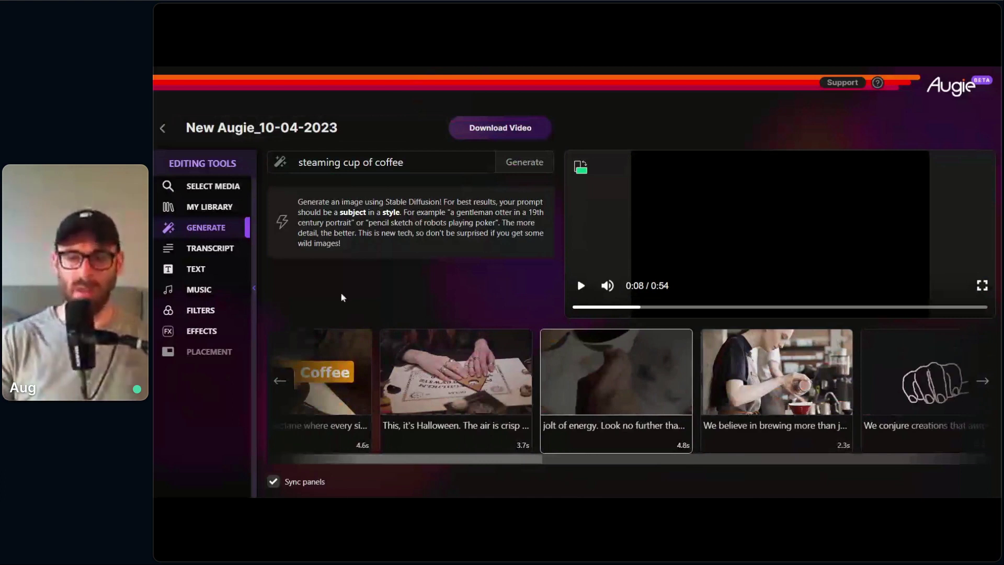
mouse_move(439, 454)
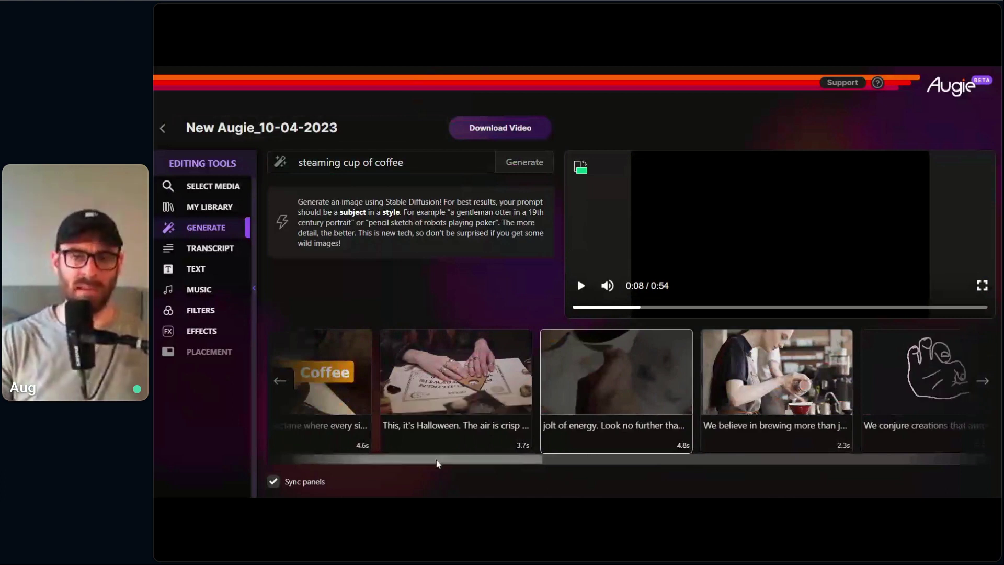
left_click_drag(438, 464, 580, 474)
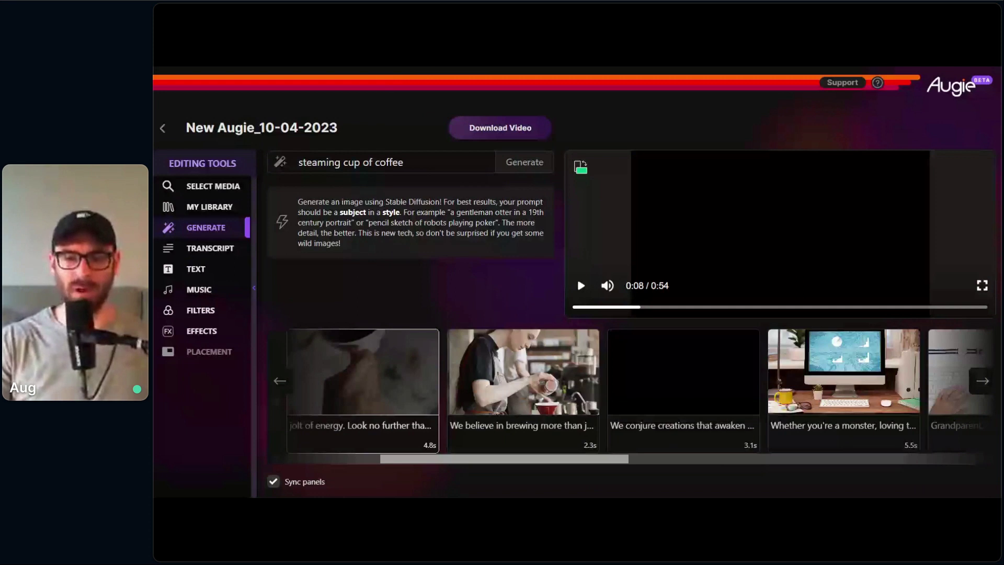
left_click_drag(585, 459, 637, 460)
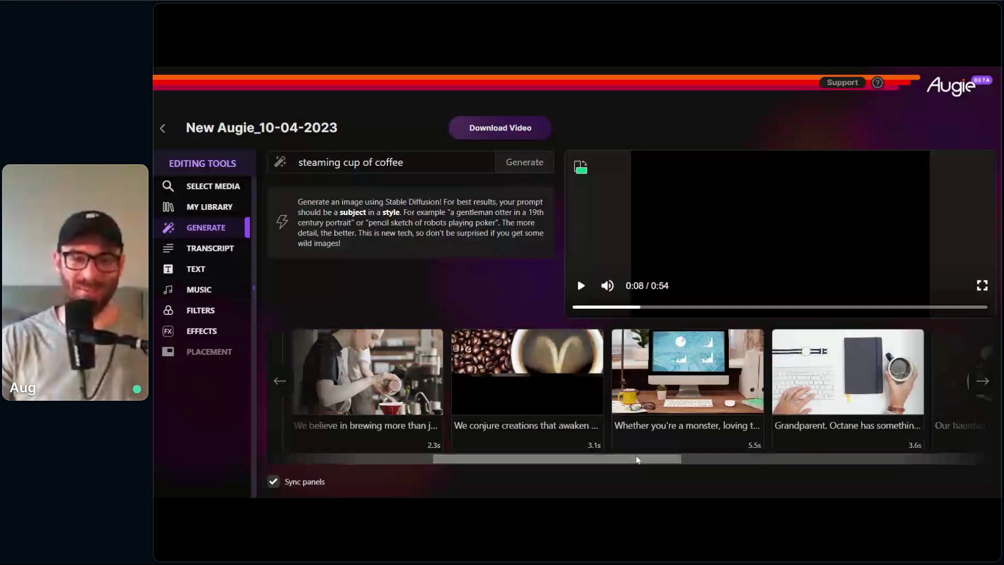
left_click_drag(637, 460, 640, 466)
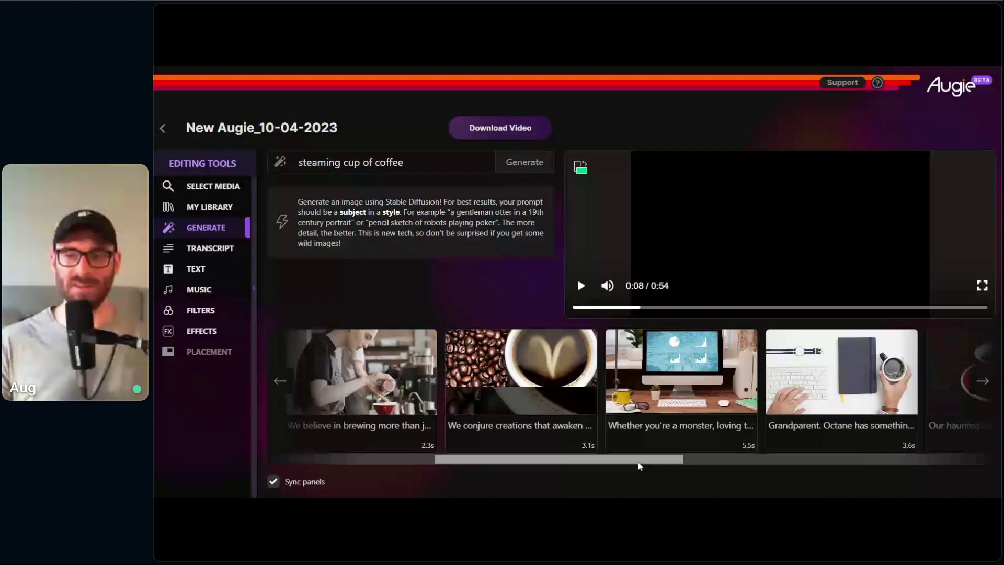
scroll(545, 440, "right", 1)
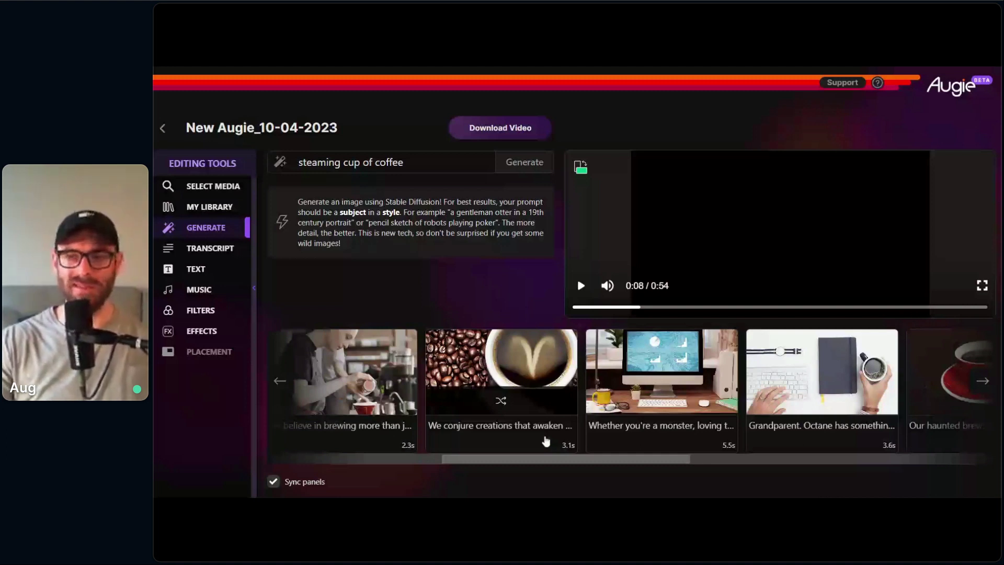
left_click(545, 441)
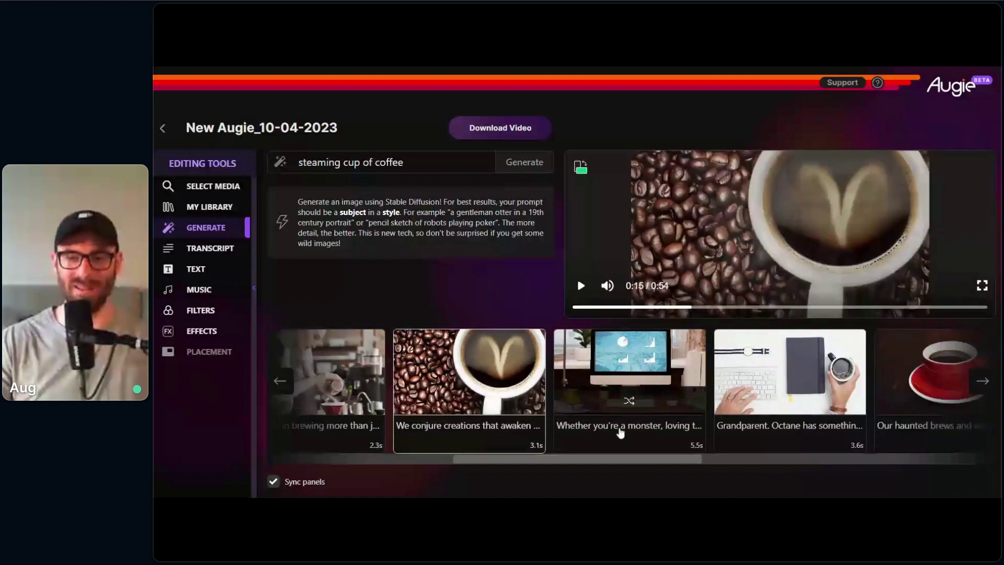
left_click(621, 433)
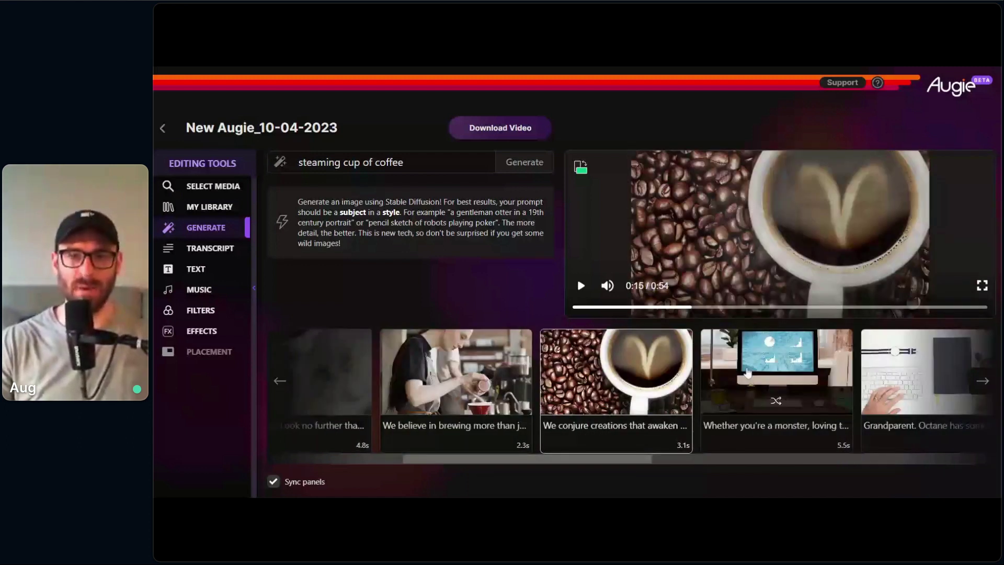
Step: Shorten the "Whether you're a monster" scene to end after "monster," and make the following scene start at "Octane has something bewitching"
left_click(748, 372)
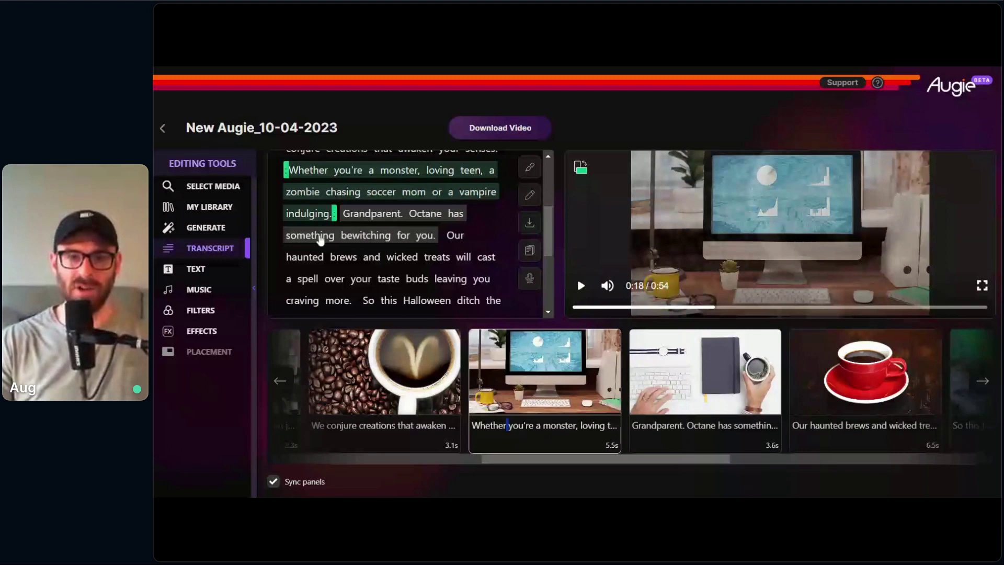
left_click_drag(334, 213, 393, 189)
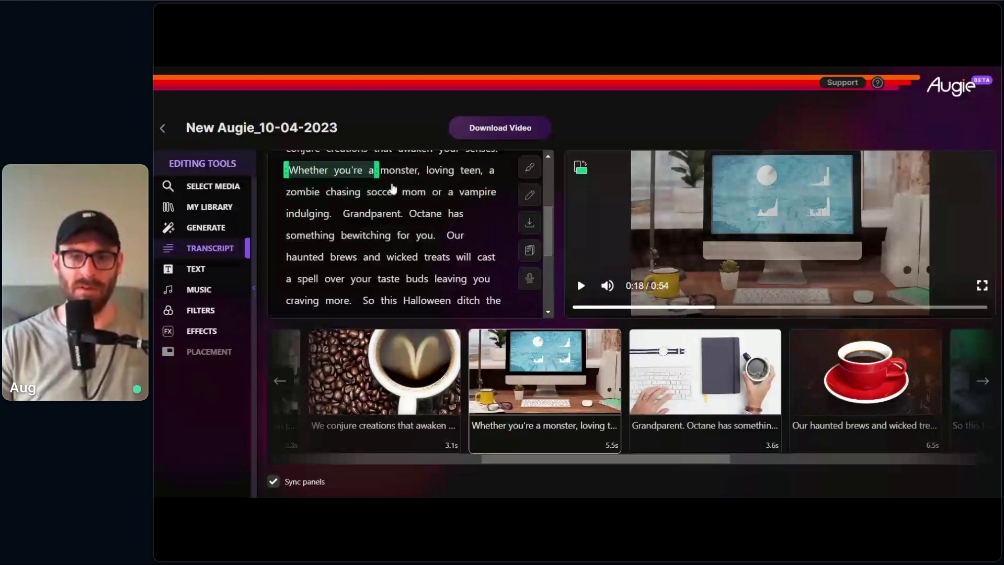
left_click_drag(393, 189, 429, 167)
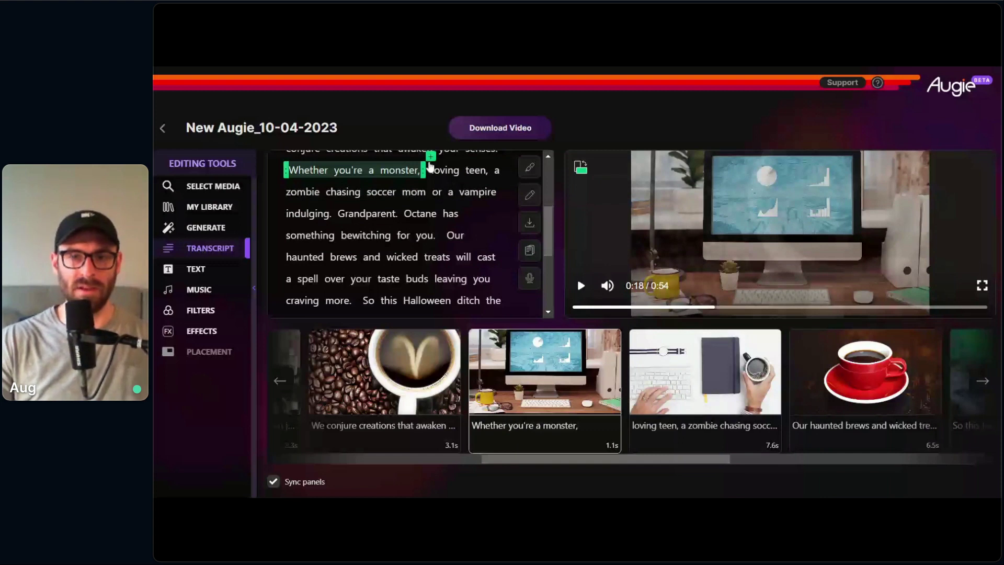
left_click_drag(429, 168, 412, 237)
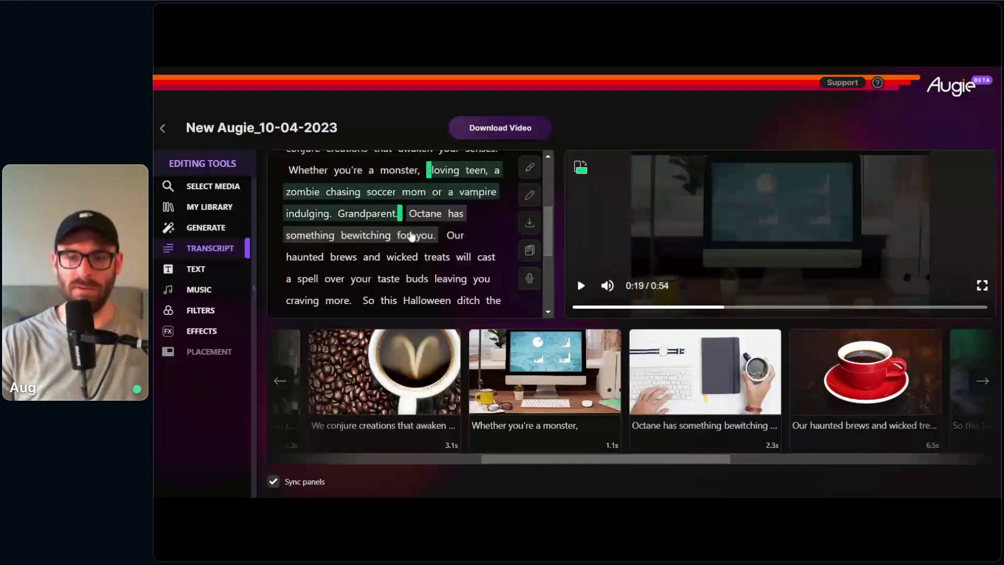
Step: Search stock media for "monster halloween" and replace the "Whether you're a monster," scene's media with the cloaked figure in the woods
left_click(510, 369)
triple_click(359, 162)
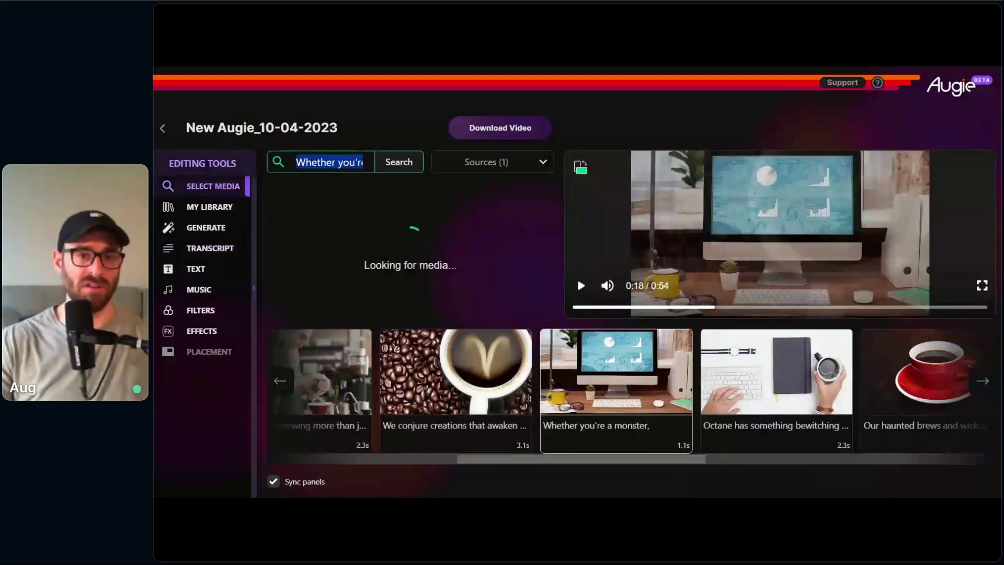
type("monster")
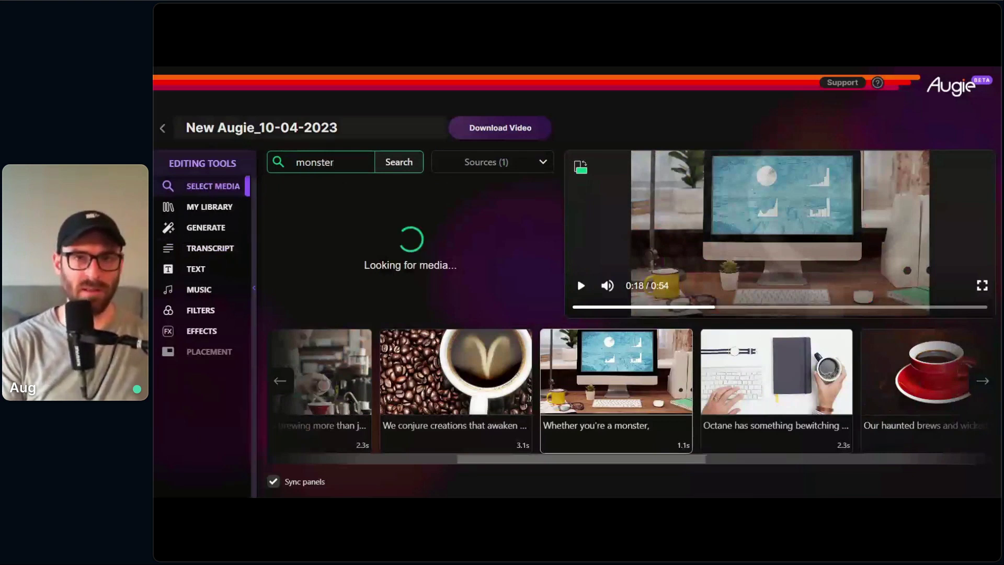
type(" halloween")
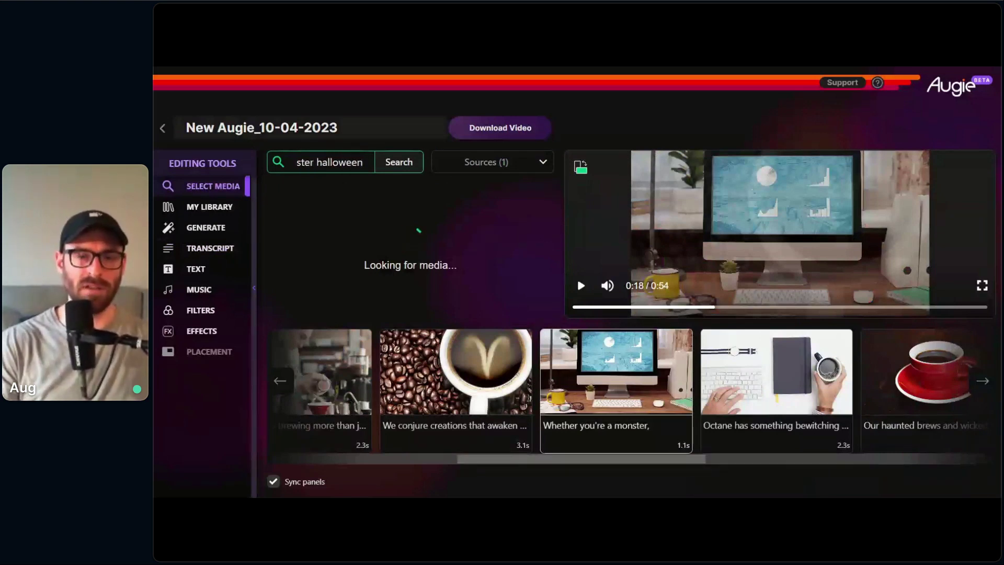
key("Return")
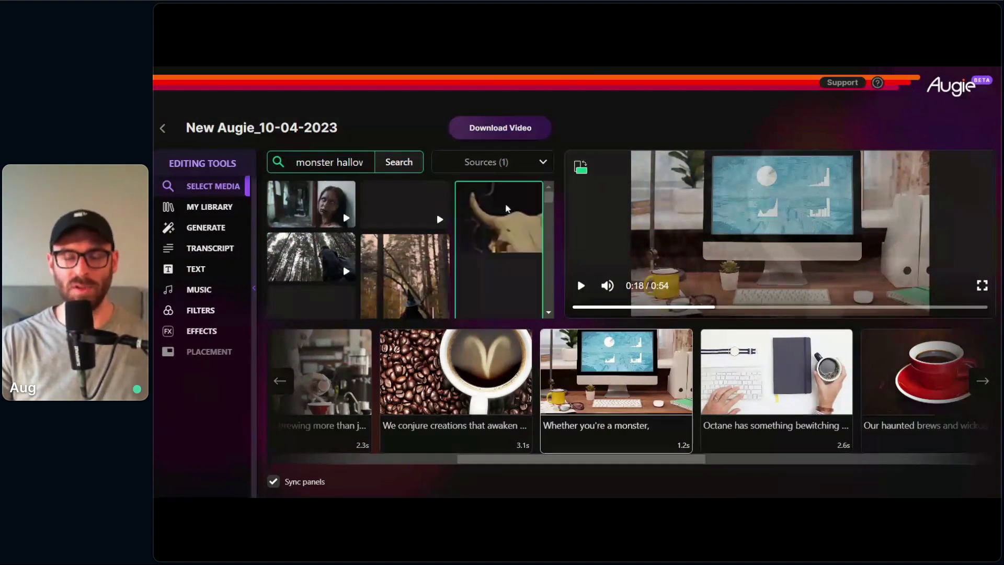
scroll(492, 219, "down", 1)
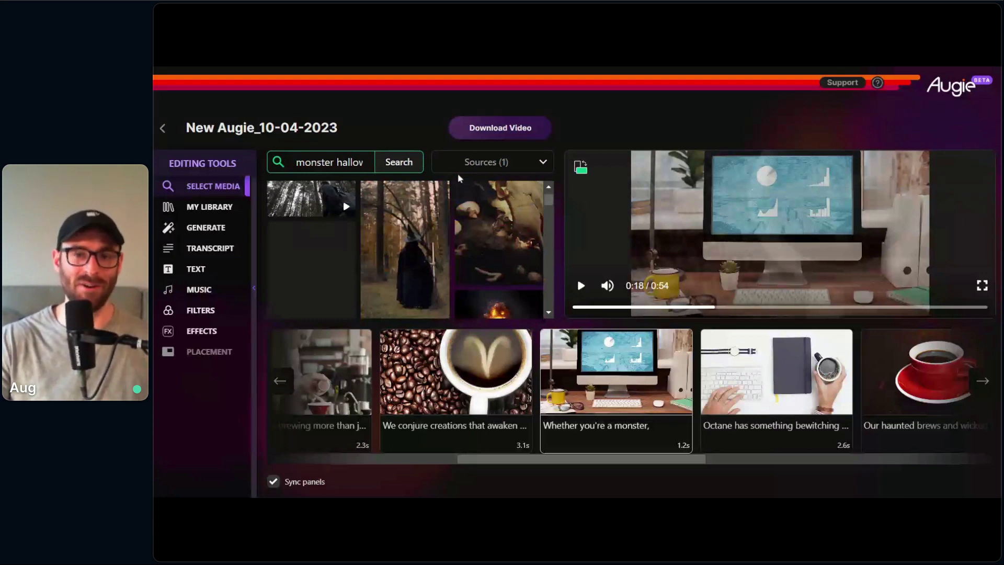
scroll(490, 233, "up", 1)
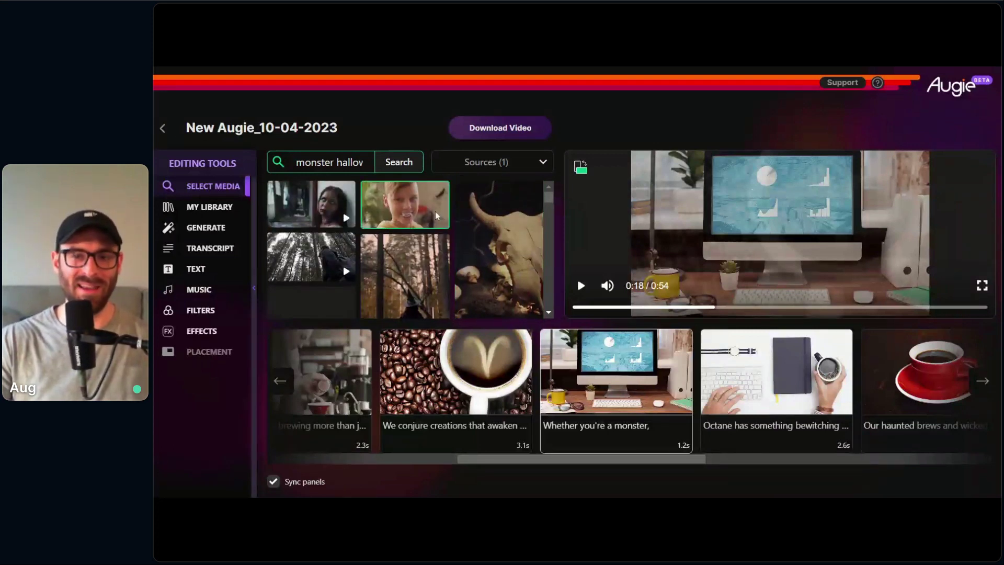
left_click(443, 242)
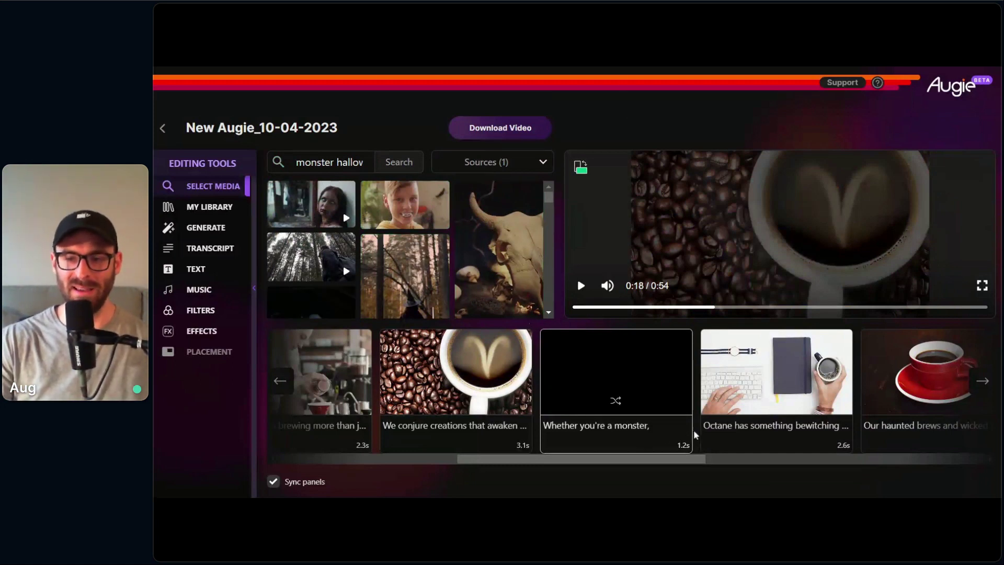
Step: Select the "Octane has something bewitching" scene and replace its stock media search text with a new term beginning with "b"
left_click(774, 444)
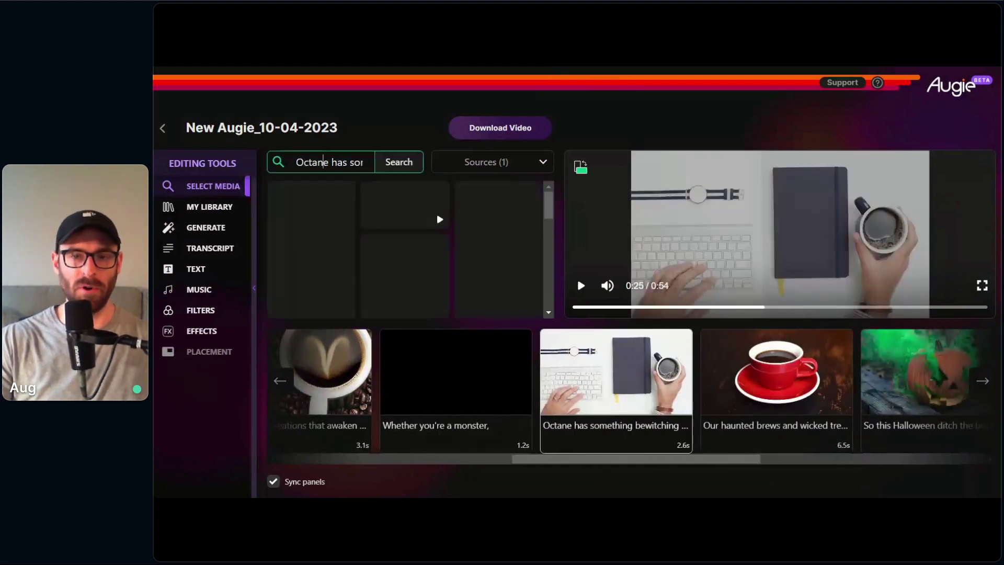
double_click(312, 162)
key("ctrl+a")
type("b")
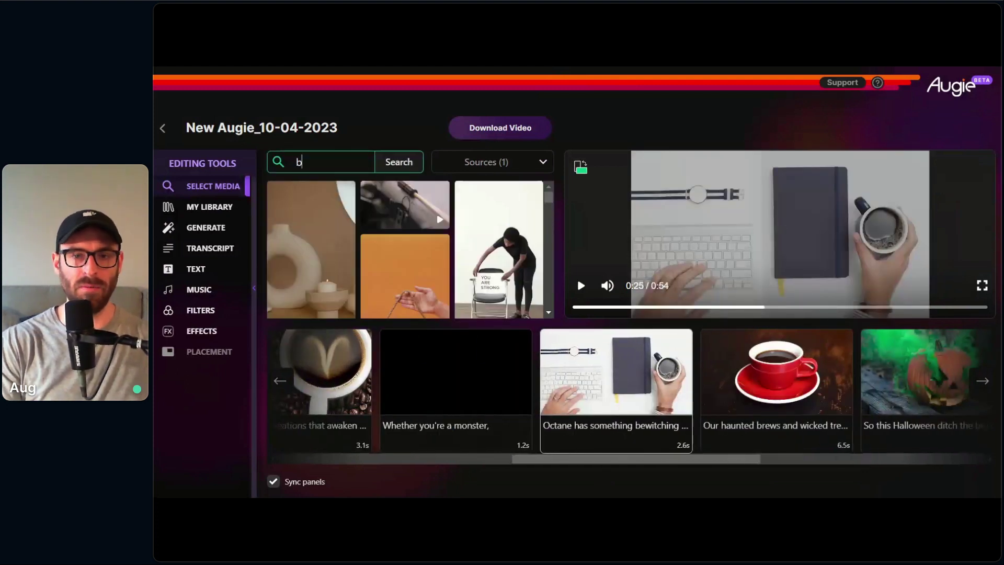
Step: Search stock media for "barista" and use the clip of hands holding a milk jug and coffee cup for the "Octane has something bewitching" scene
type("arista")
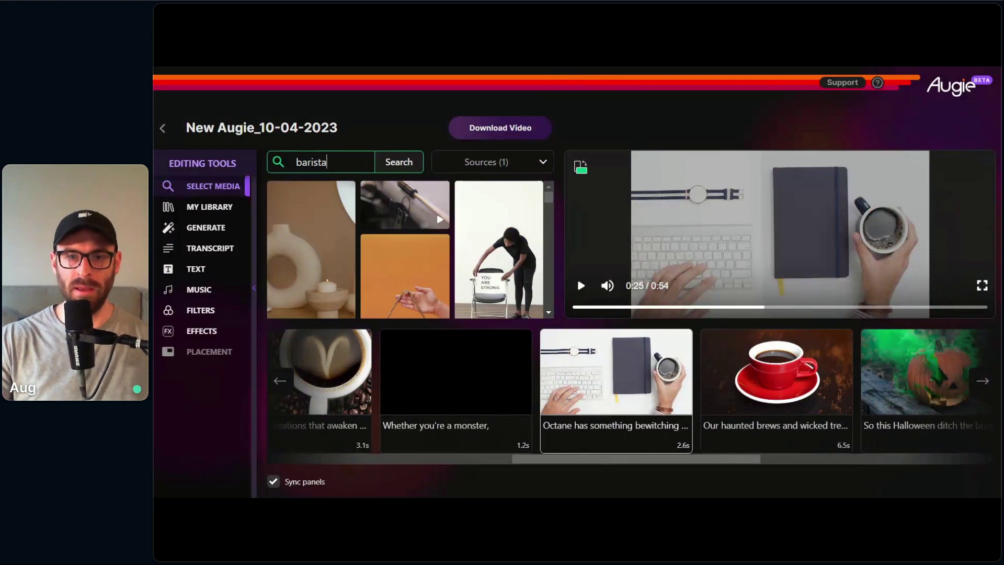
left_click(397, 161)
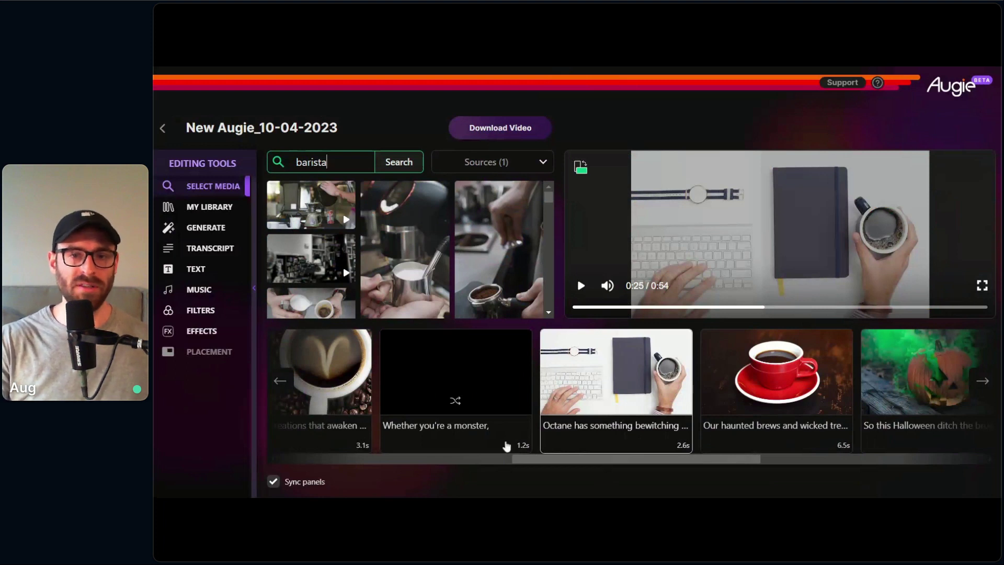
scroll(374, 250, "down", 1)
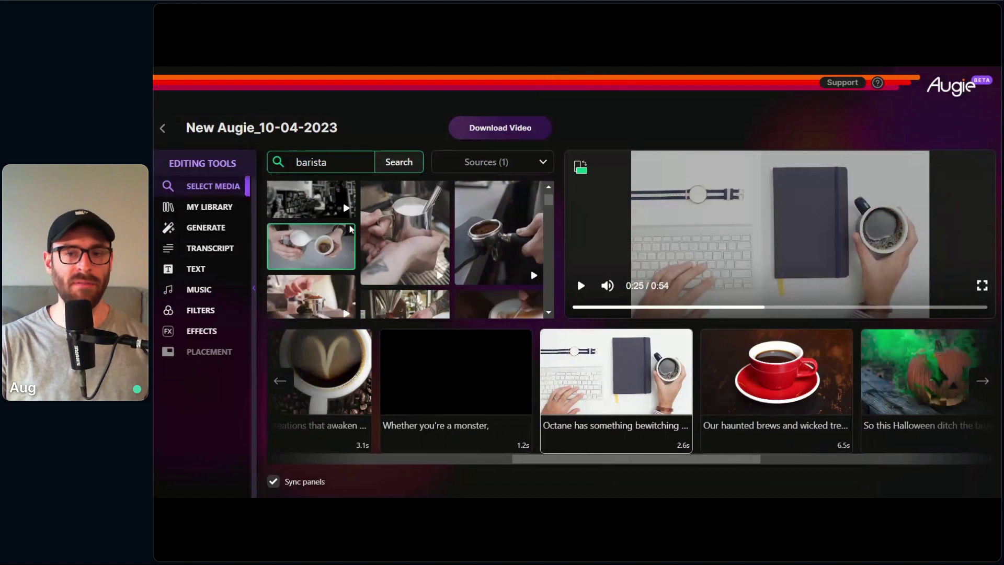
scroll(370, 243, "up", 1)
scroll(372, 251, "down", 2)
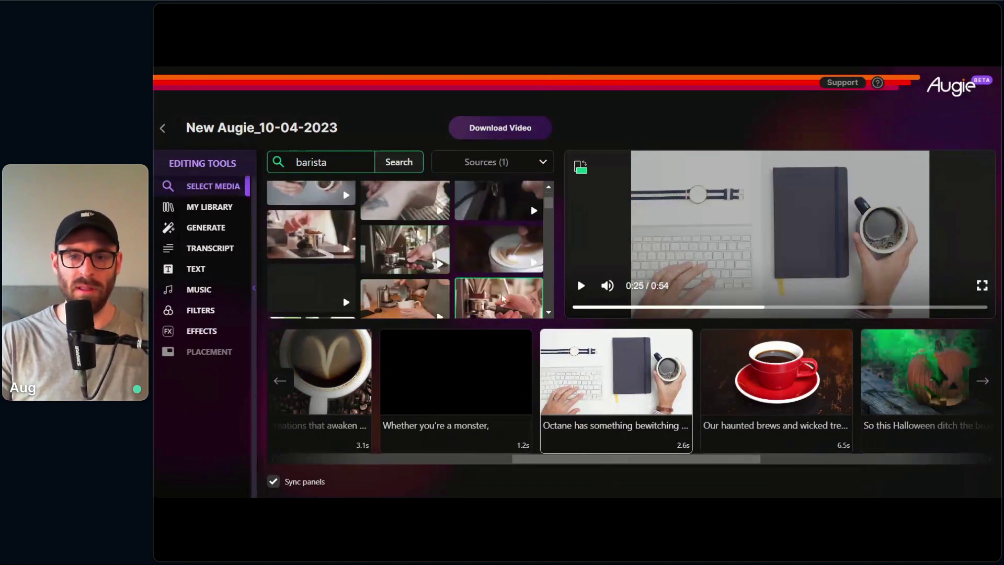
left_click(328, 246)
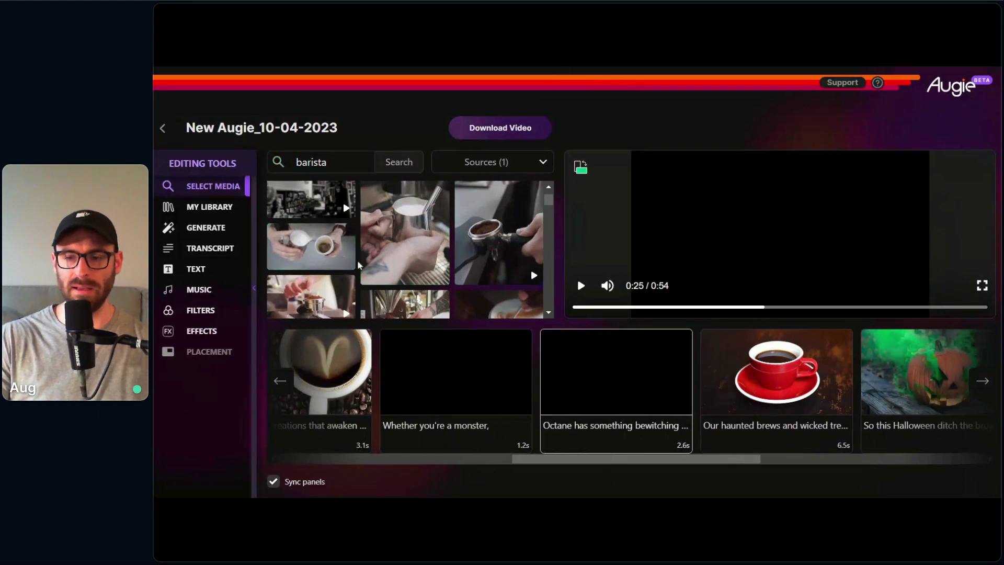
Step: In the transcript, split the "Our haunted brews" scene after "a spell", making "over your taste buds leaving you craving more." its own scene
scroll(672, 464, "right", 2)
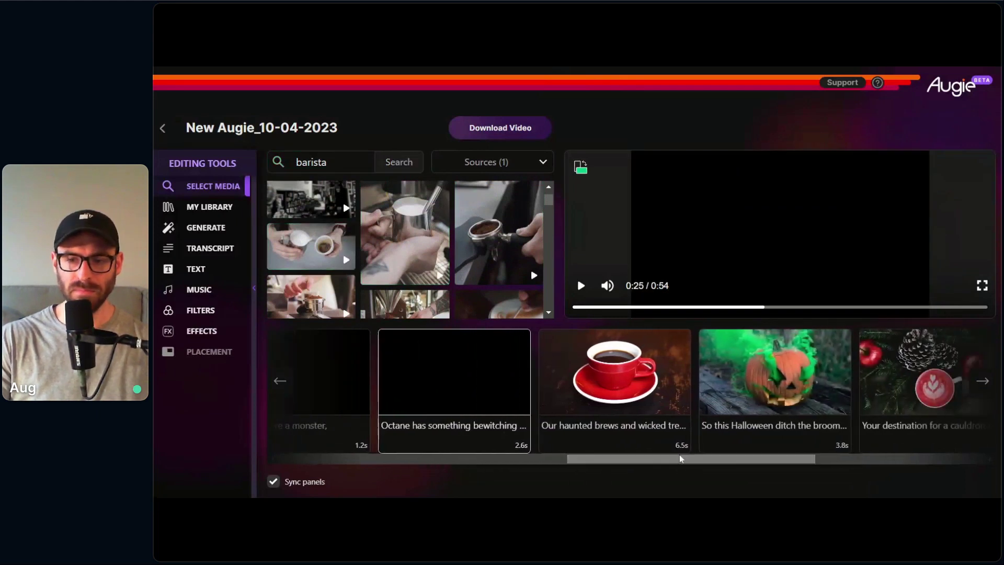
left_click(623, 438)
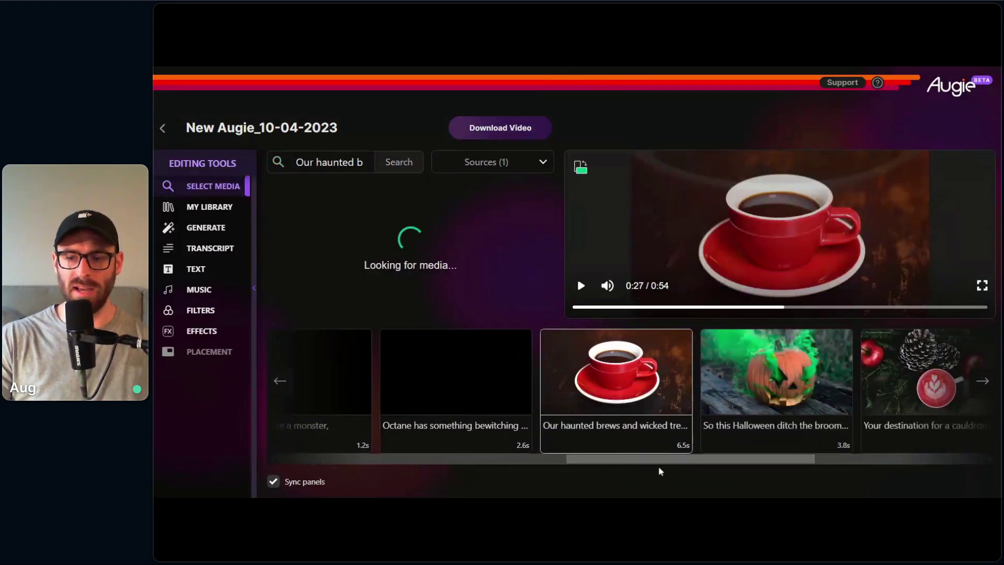
mouse_move(678, 473)
left_mouse_down()
mouse_move(822, 464)
mouse_move(649, 447)
mouse_move(597, 459)
mouse_move(742, 457)
mouse_move(694, 485)
left_mouse_up()
left_click(695, 485)
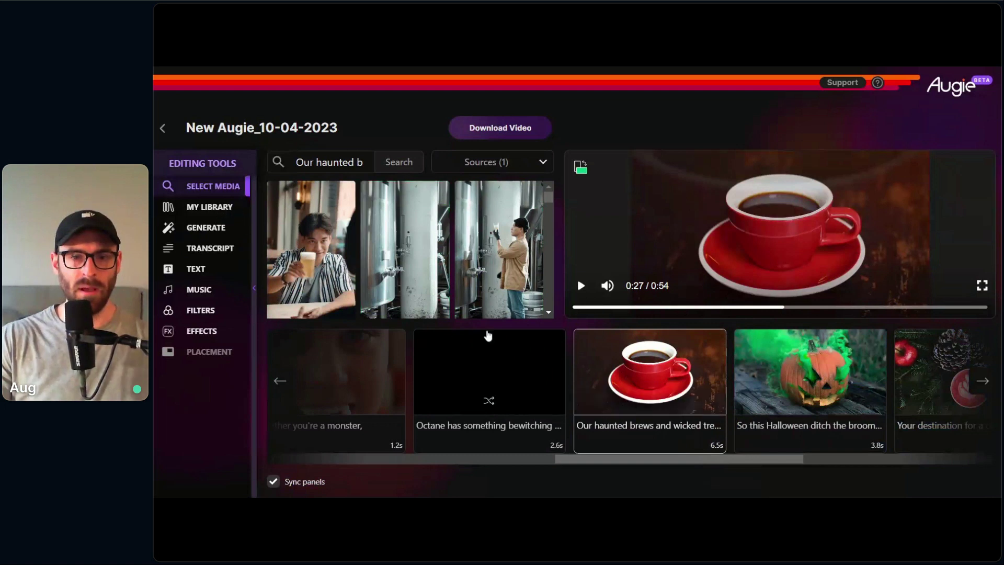
left_click(217, 248)
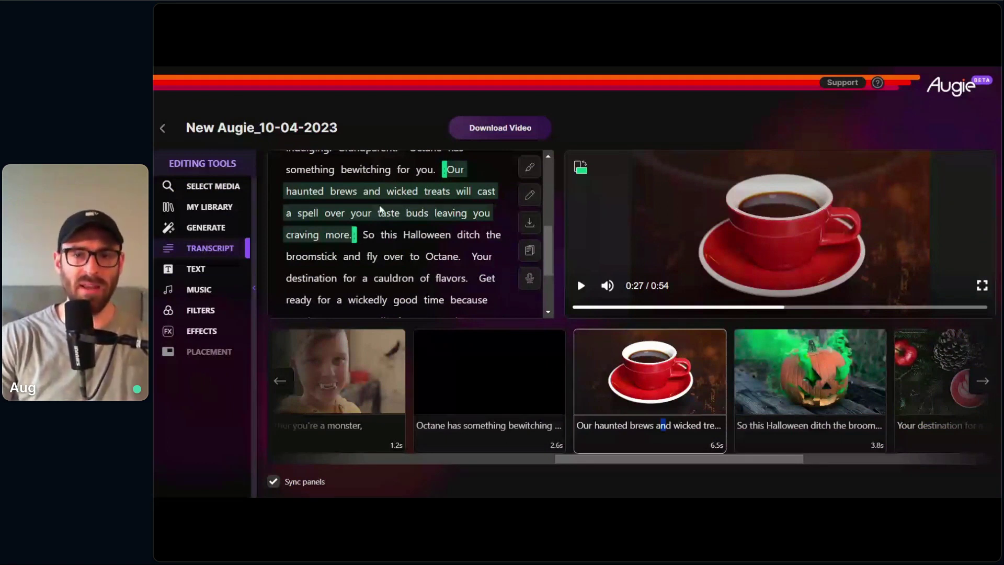
left_click(325, 215)
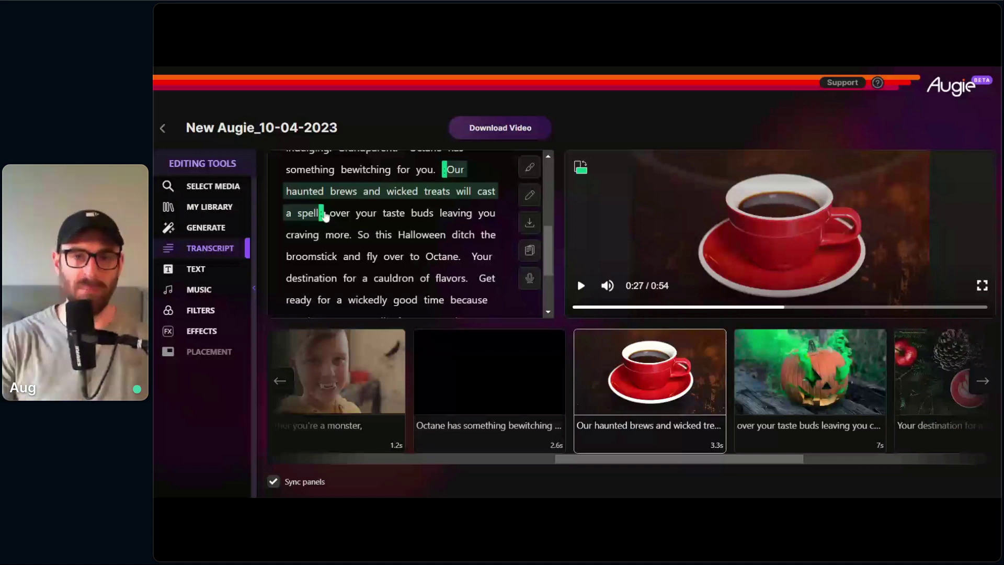
left_click(352, 214)
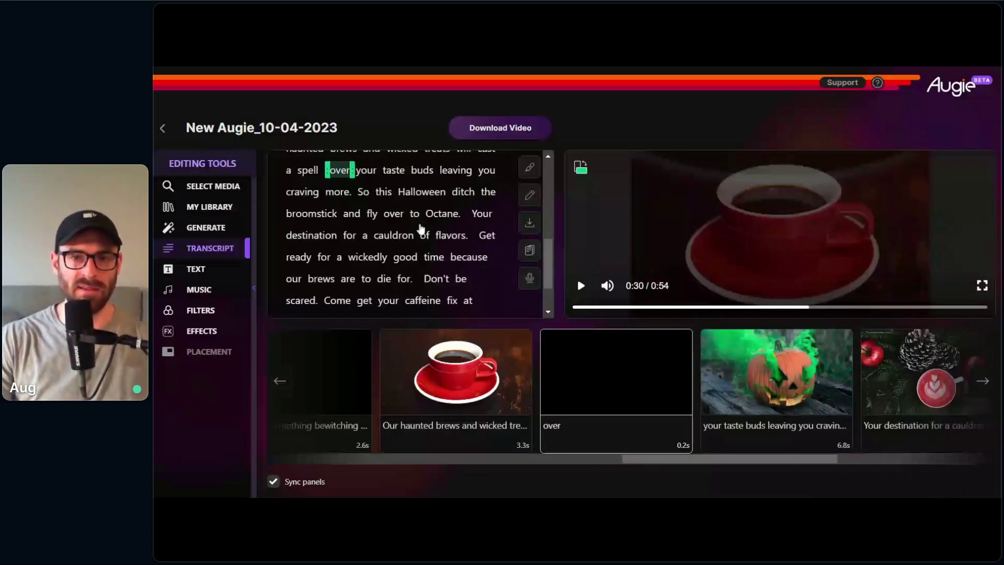
scroll(421, 228, "up", 2)
left_click(355, 257)
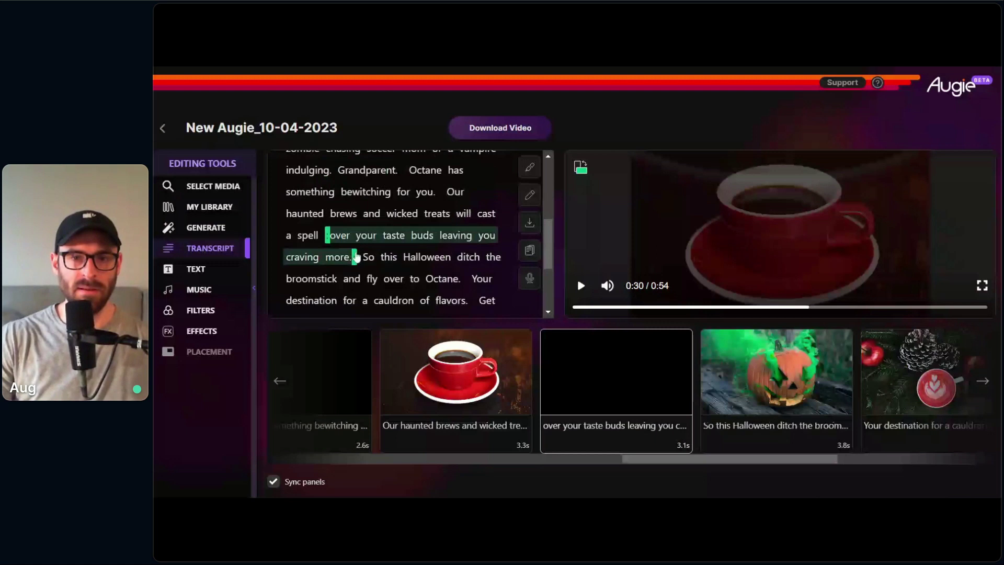
left_click(445, 217)
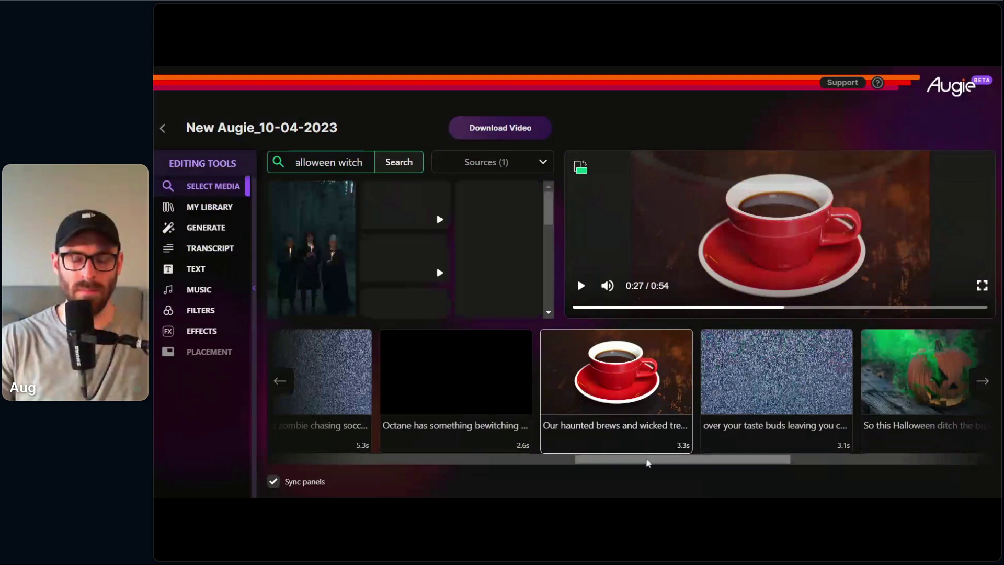
Step: Go back to the "Whether you're a monster" scene and play a short preview of it
left_click_drag(649, 463, 507, 463)
left_click(581, 286)
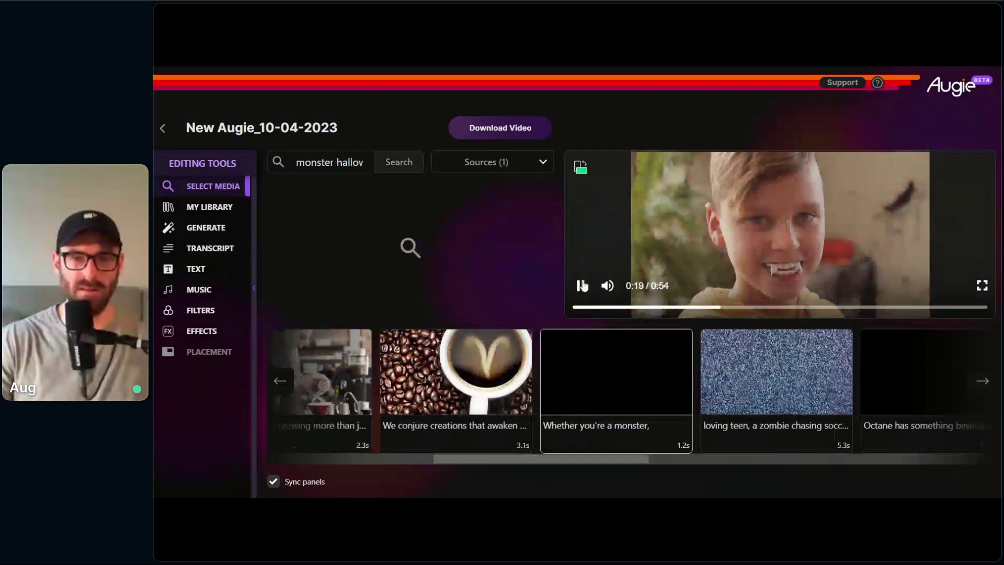
left_click(582, 285)
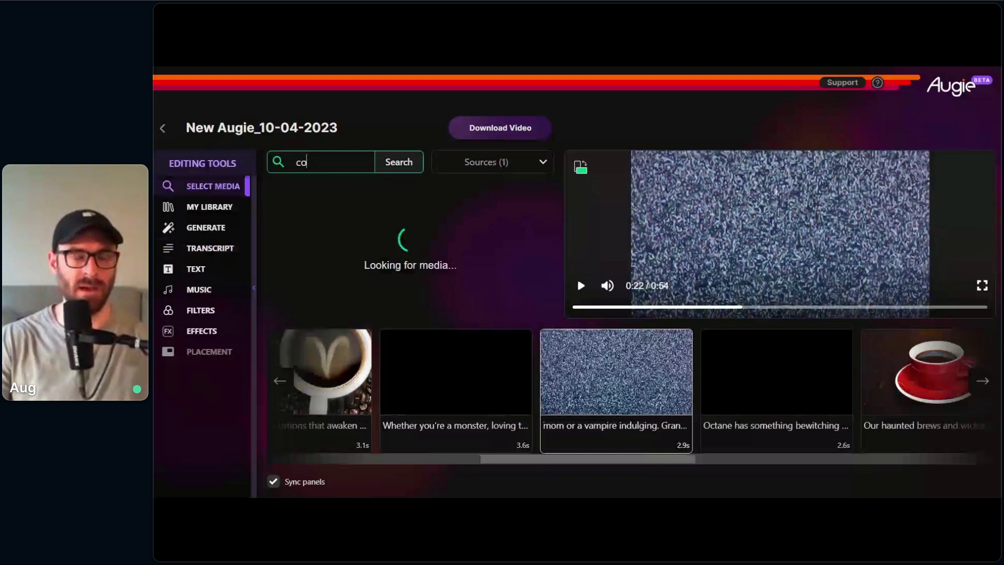
Step: Search the stock media for "coffee beans" for the "mom or a vampire indulging" scene
type("ffee beans")
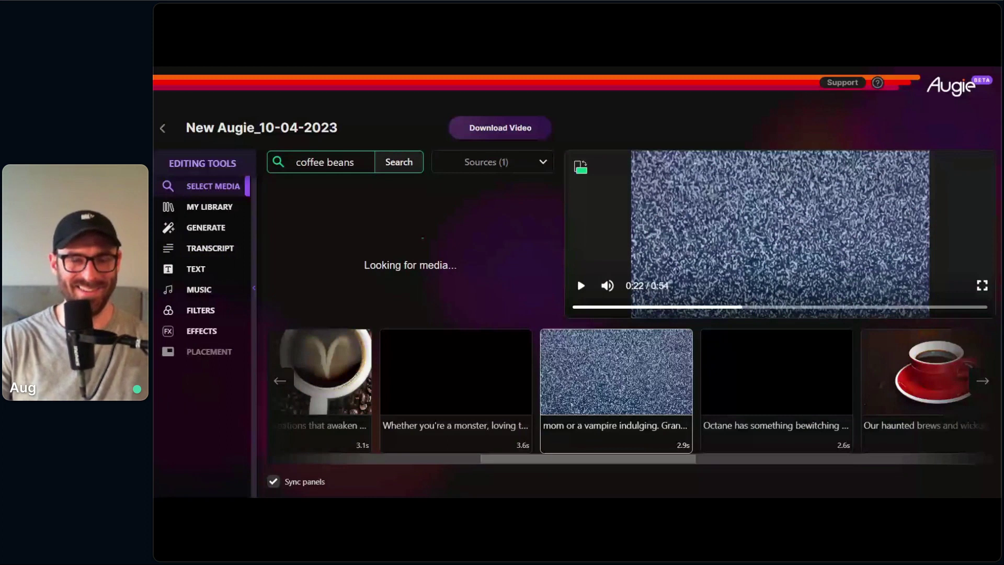
left_click_drag(659, 459, 710, 465)
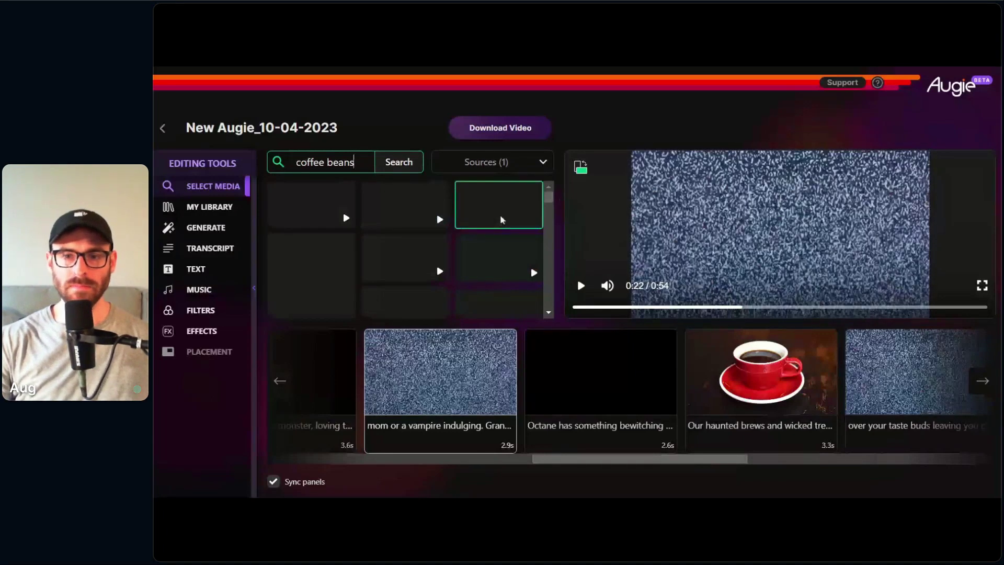
left_click(475, 471)
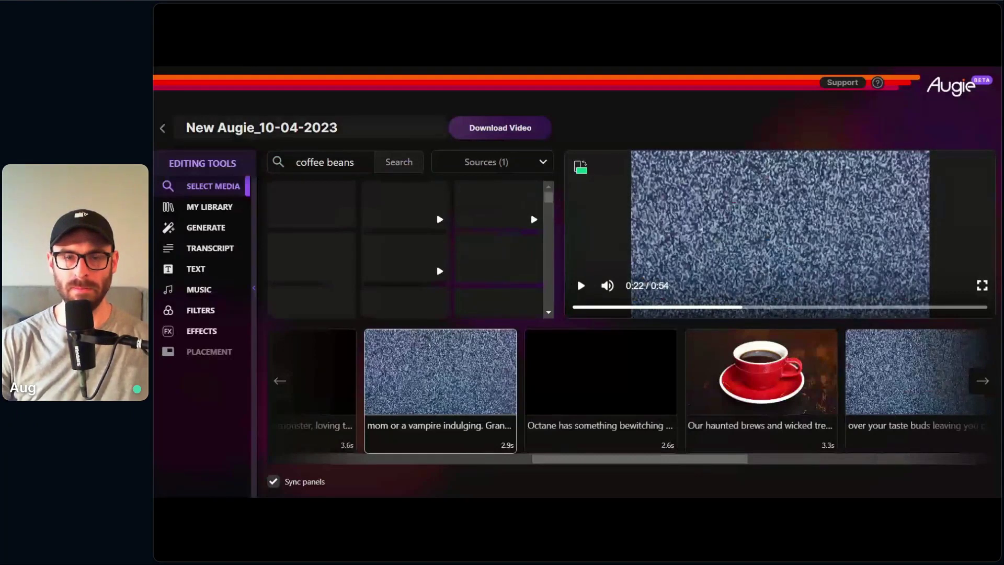
Step: Reload the project and switch the video format back to landscape
key("F5")
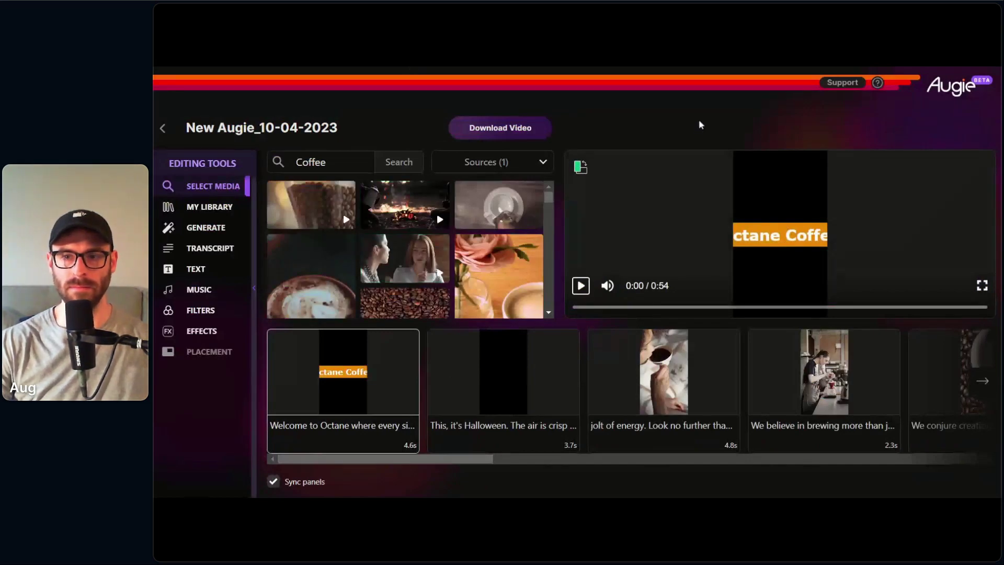
left_click(580, 167)
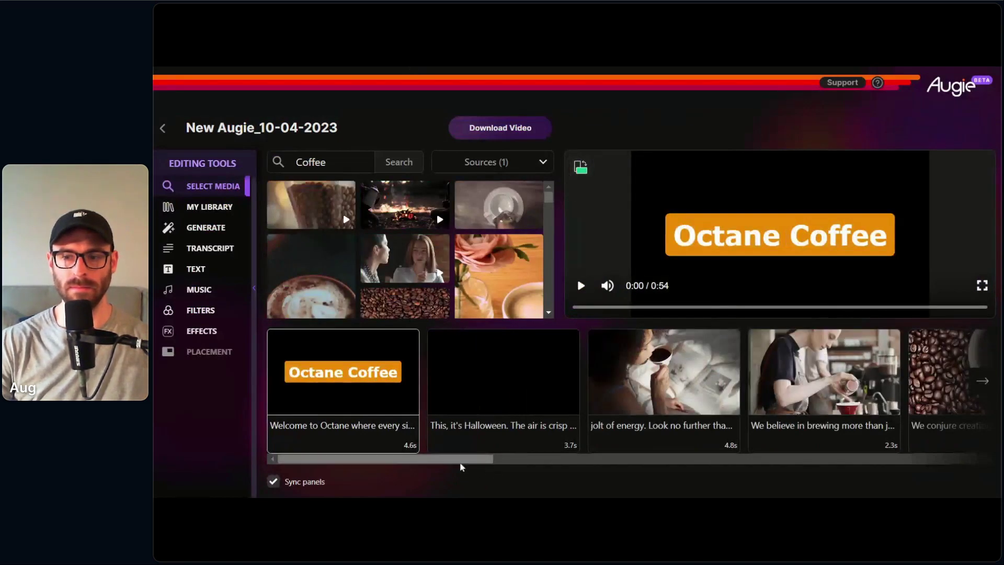
Step: Assign a clip from the "coffee beans" results to the "mom or a vampire indulging" scene
left_click_drag(460, 462, 626, 463)
left_click(587, 446)
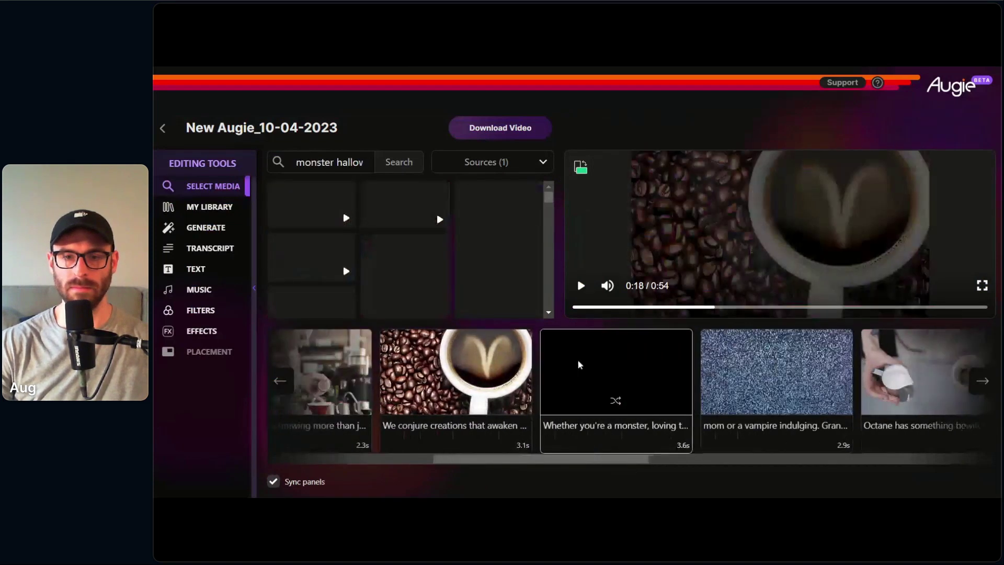
left_click(737, 443)
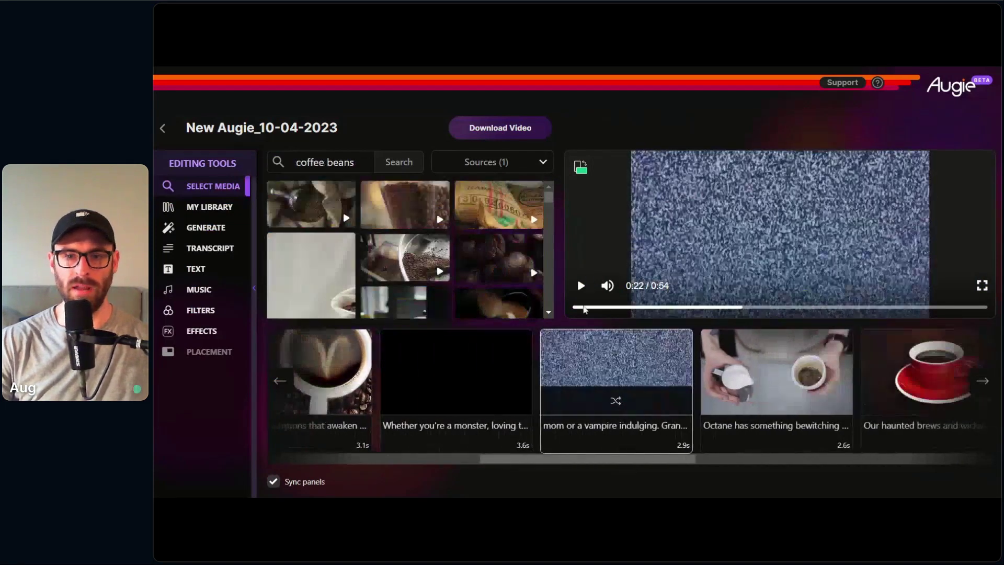
scroll(552, 204, "down", 1)
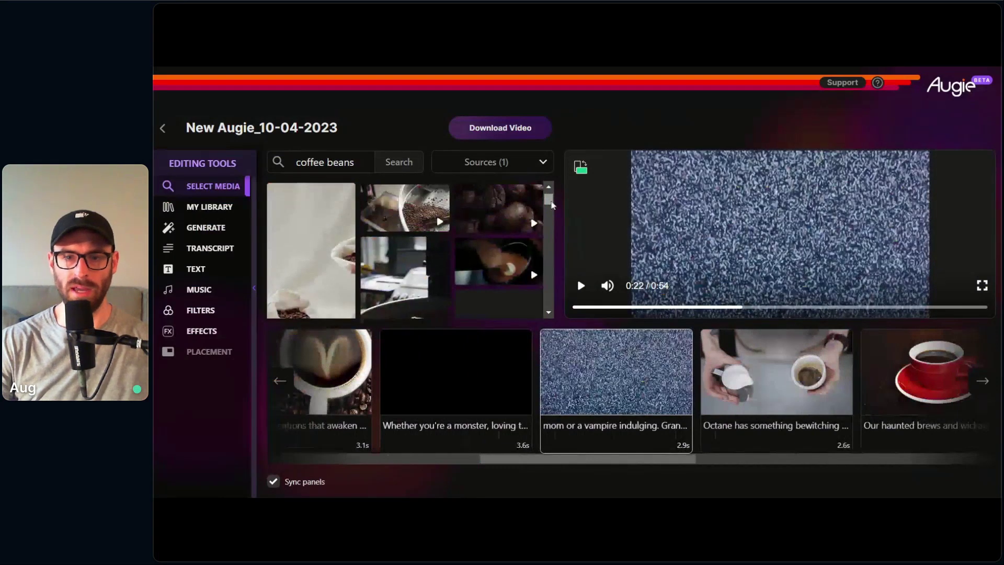
left_click_drag(551, 204, 550, 224)
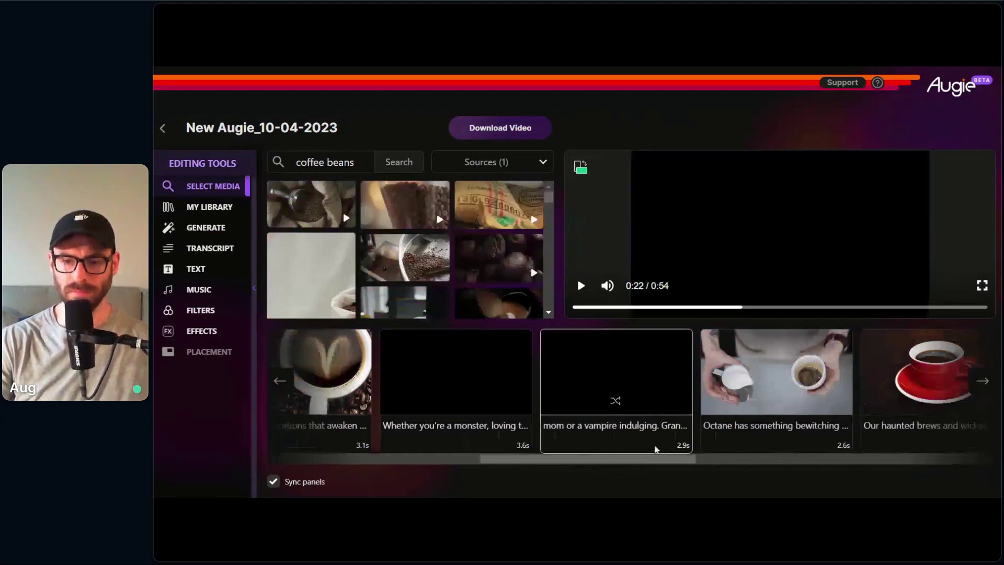
Step: Select the "Our haunted brews" scene and play a short preview of its red coffee cup image
left_click_drag(673, 460, 719, 461)
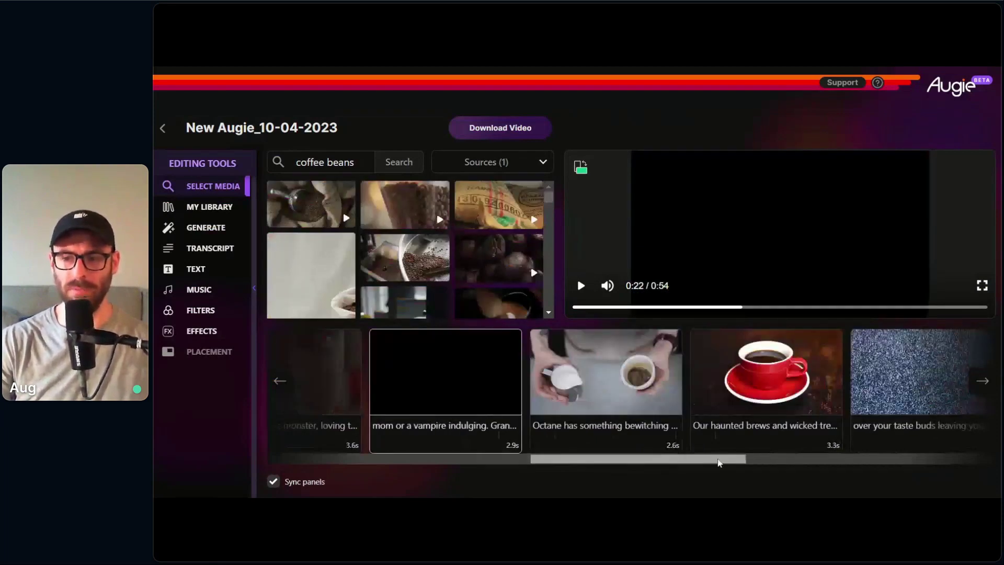
scroll(718, 462, "down", 2)
left_click(557, 442)
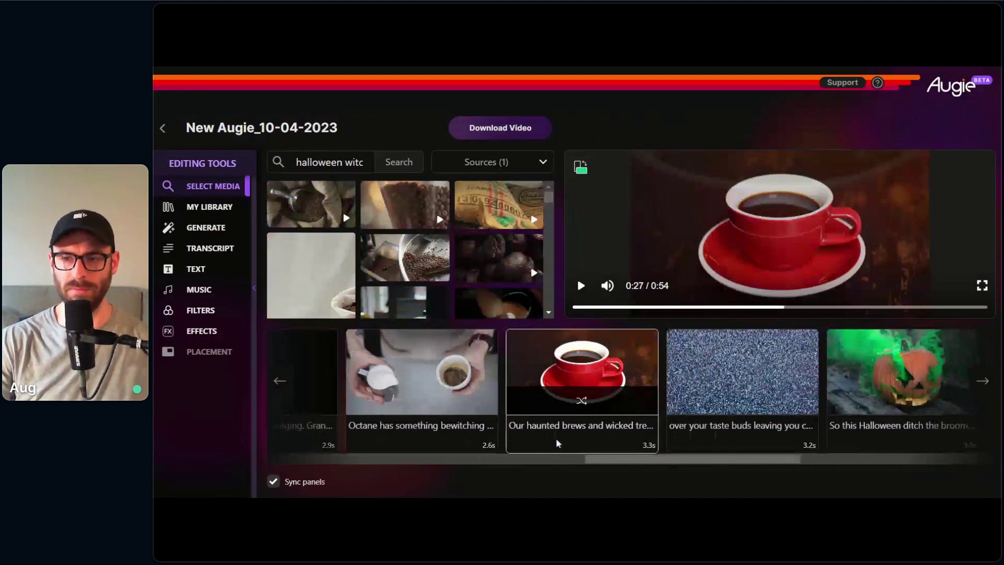
left_click(581, 285)
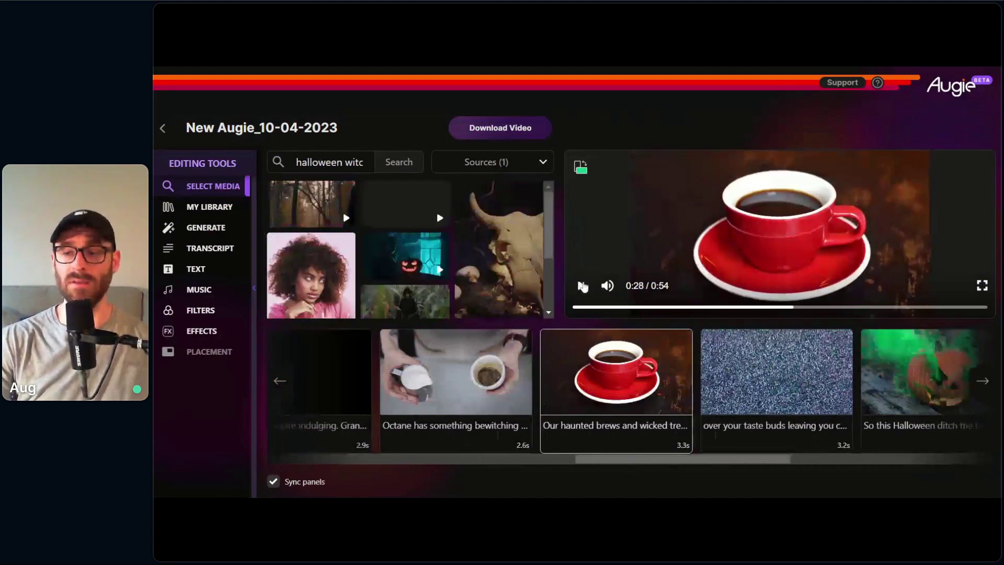
left_click(585, 284)
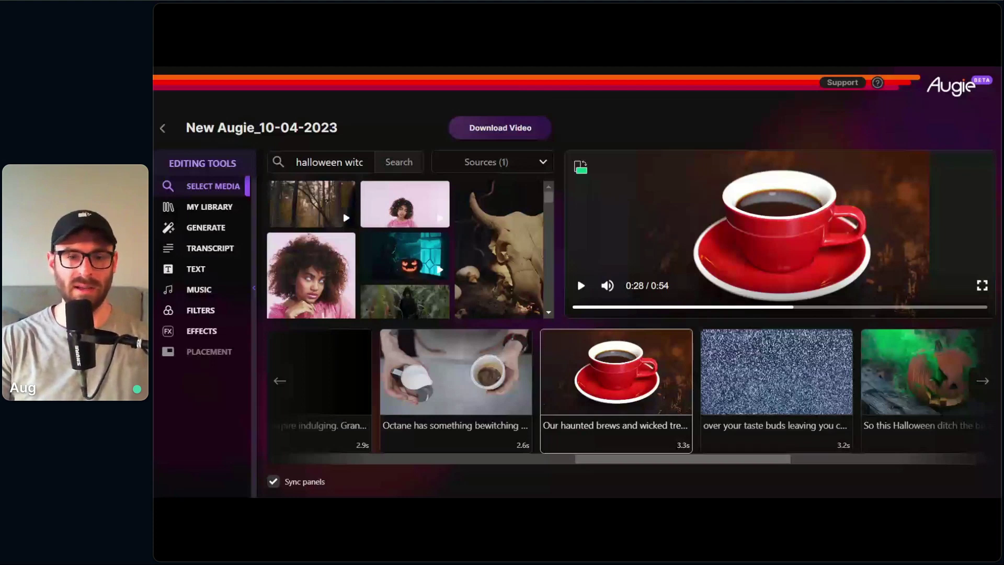
Step: Open the effects settings of the "Our haunted brews" scene and preview its current zoom-in motion
left_click(201, 331)
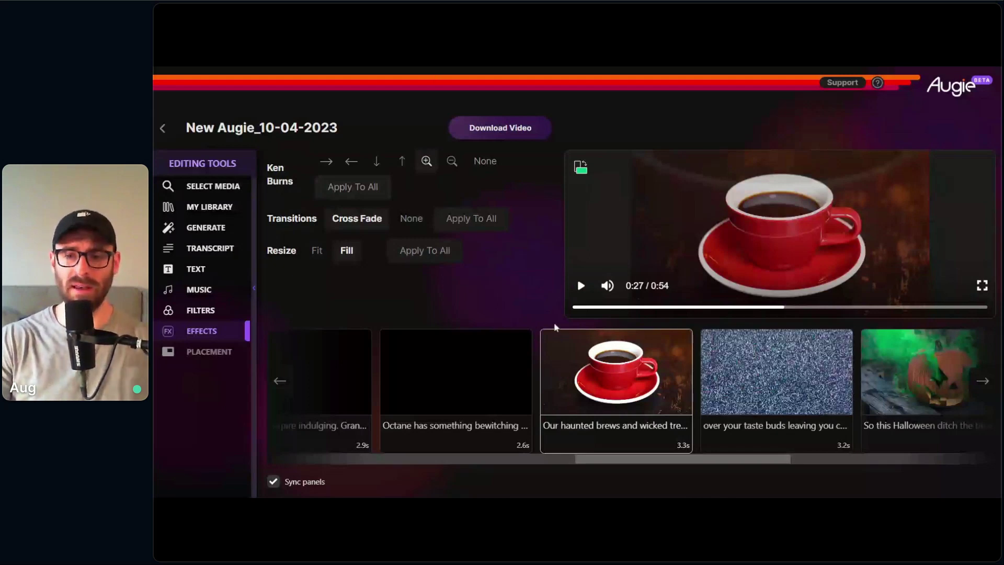
left_click(581, 286)
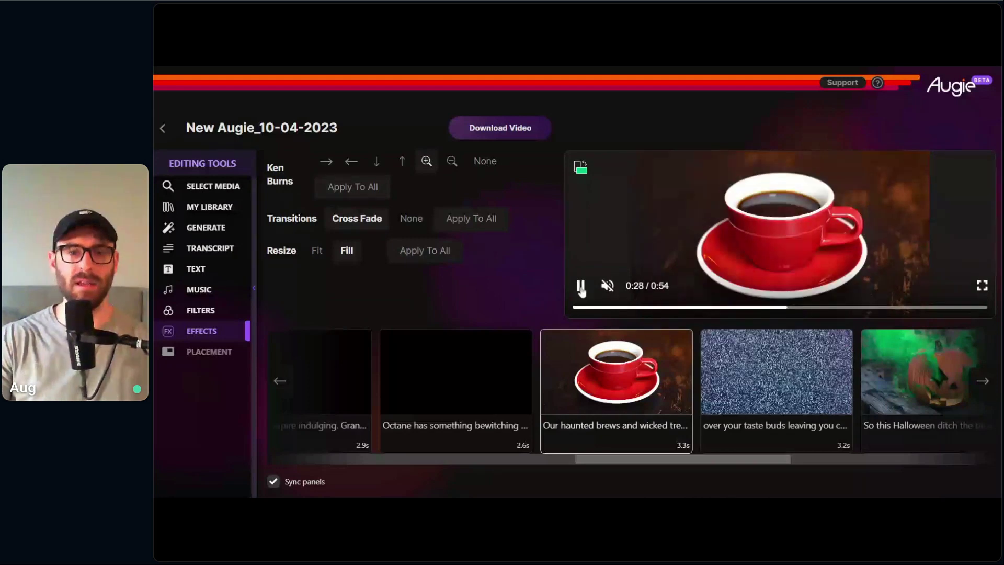
left_click(581, 286)
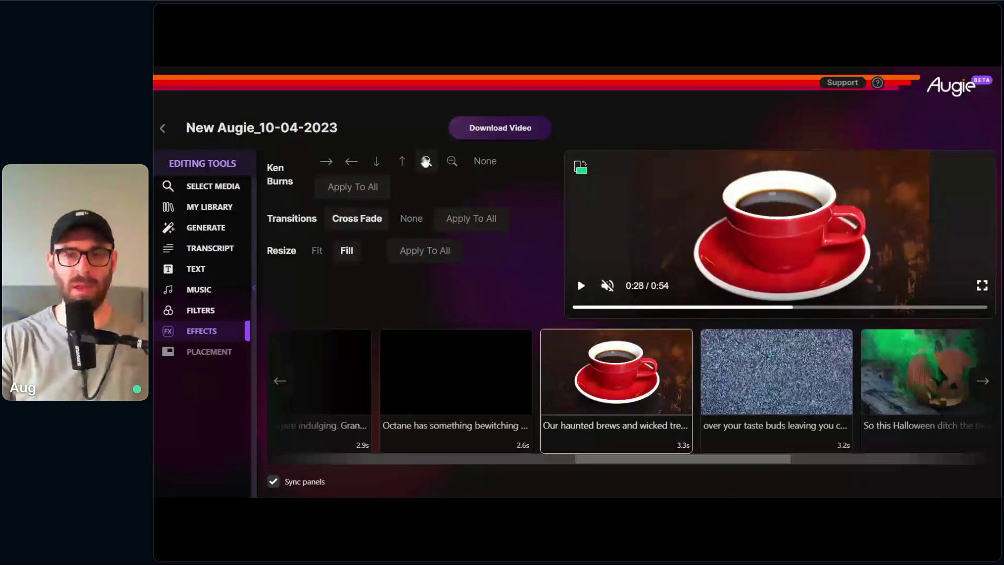
Step: Try the zoom-out Ken Burns effect on the "Our haunted brews" scene and preview the motion
left_click(426, 162)
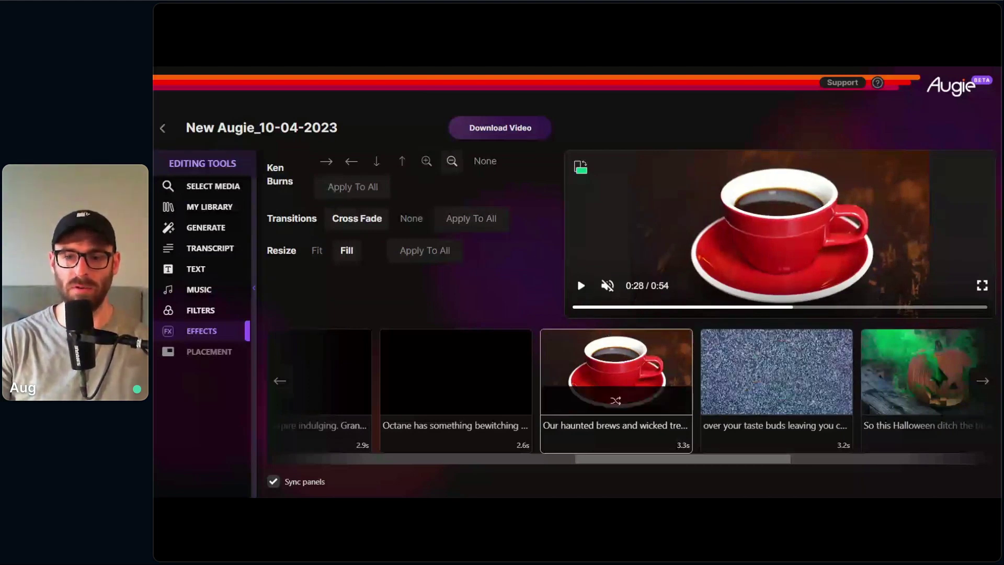
left_click(581, 286)
left_click(581, 286)
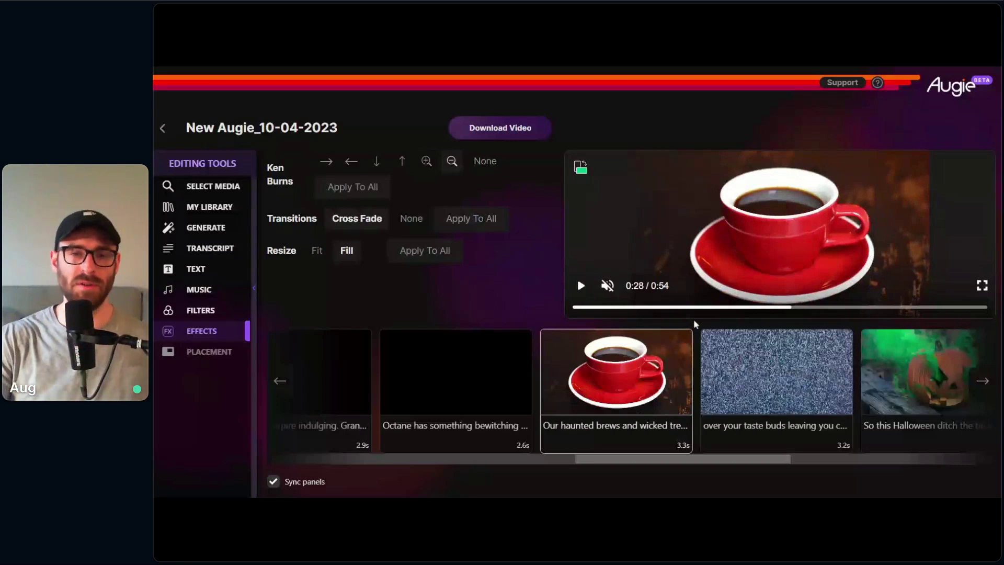
Step: Try the rightward Ken Burns pan on the red coffee cup scene, and switch the scene to the leftward pan
left_click(332, 168)
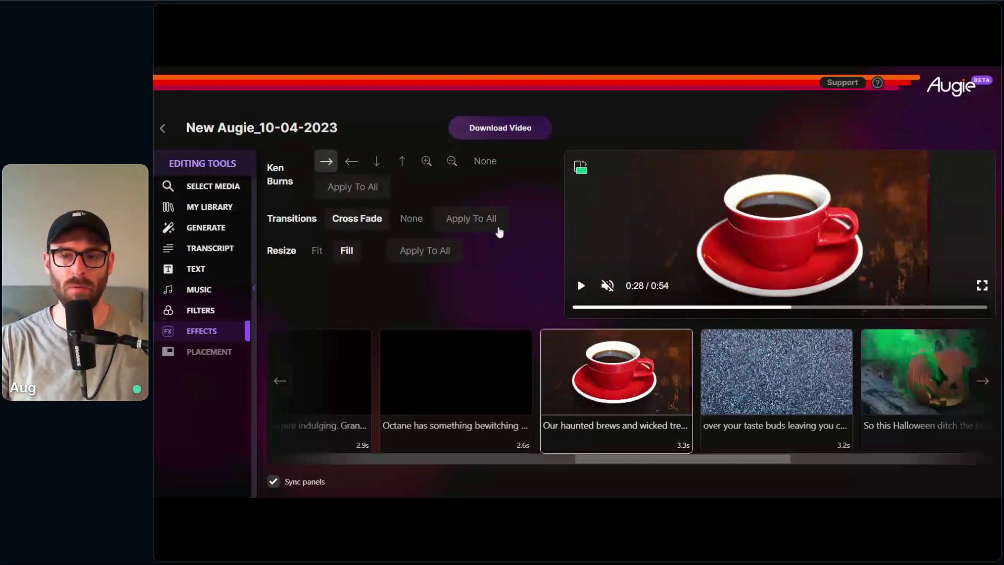
left_click(580, 286)
left_click(352, 162)
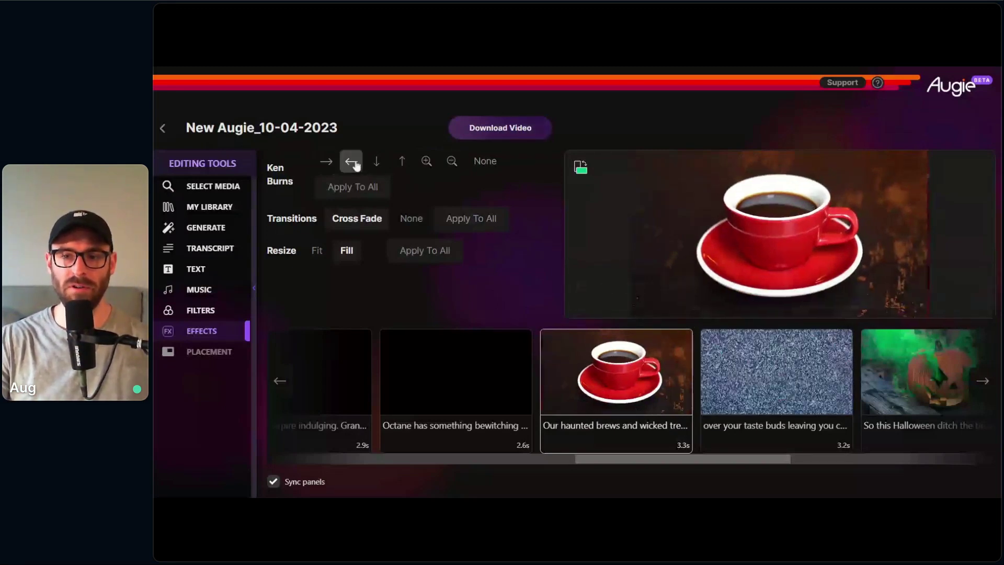
Step: Preview the leftward Ken Burns pan on the "Our haunted brews" scene
left_click(581, 286)
left_click(549, 367)
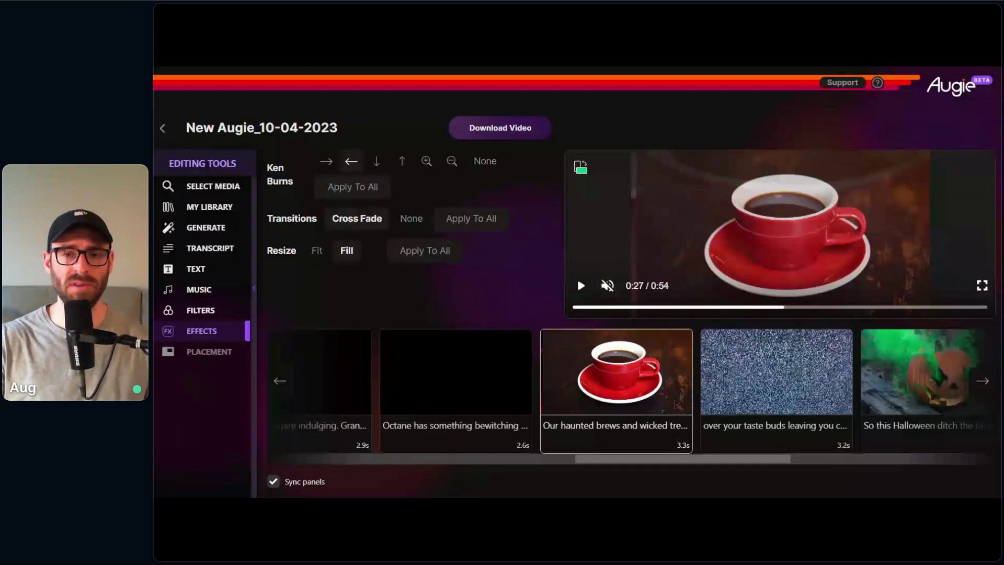
mouse_move(627, 441)
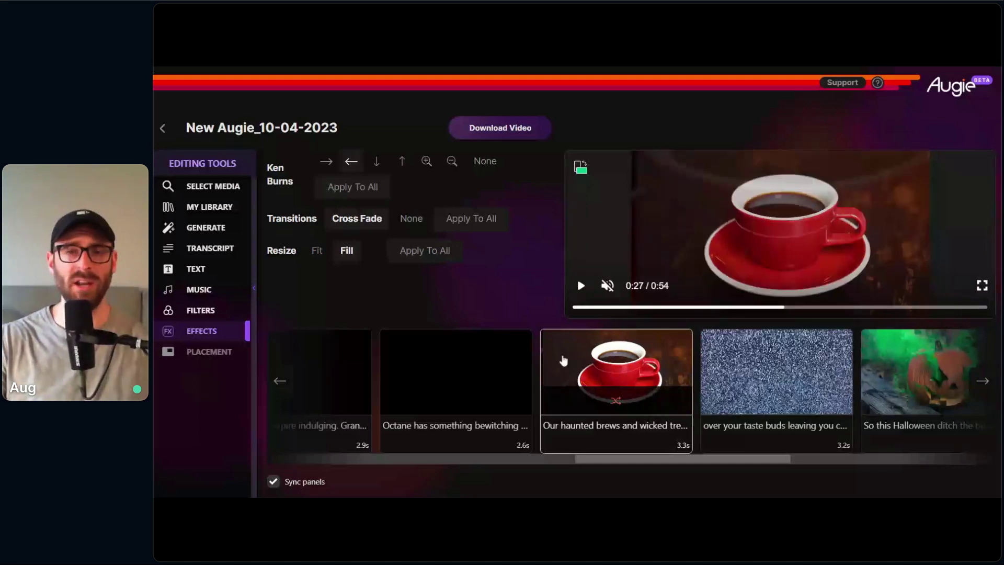
Step: Try no transition and the Fit resize on the "Our haunted brews" scene, returning each to Cross Fade and Fill
left_click(408, 219)
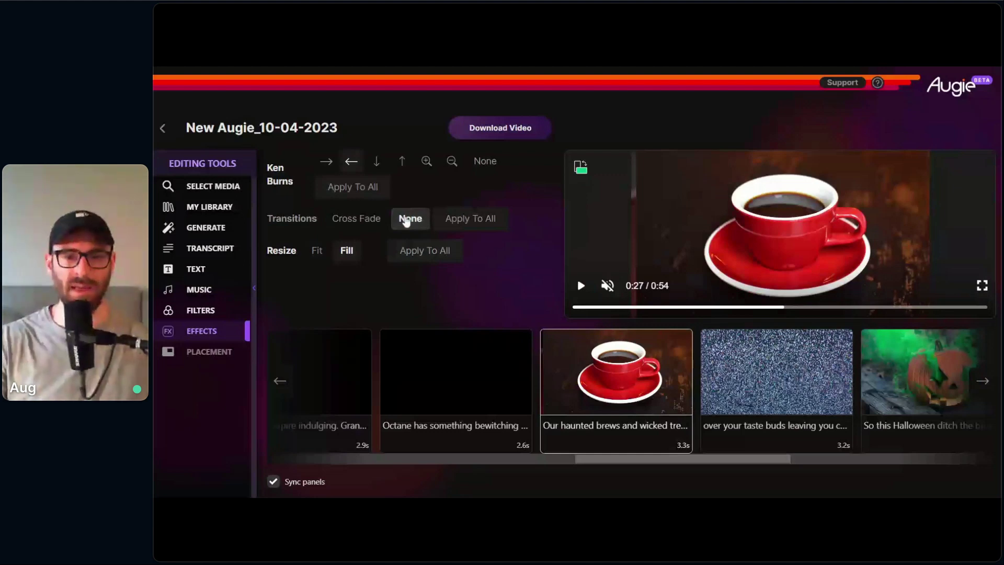
left_click(357, 219)
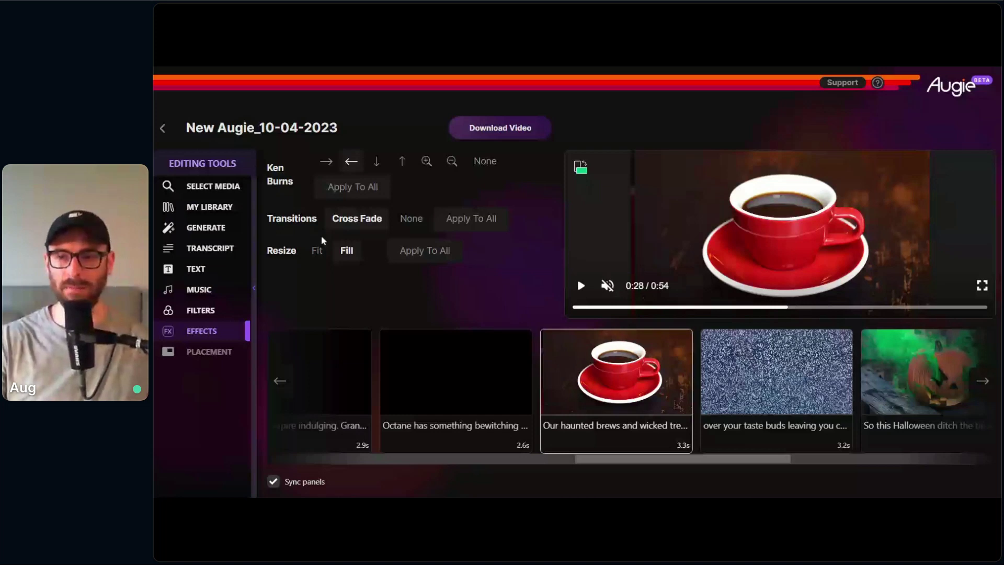
left_click(318, 249)
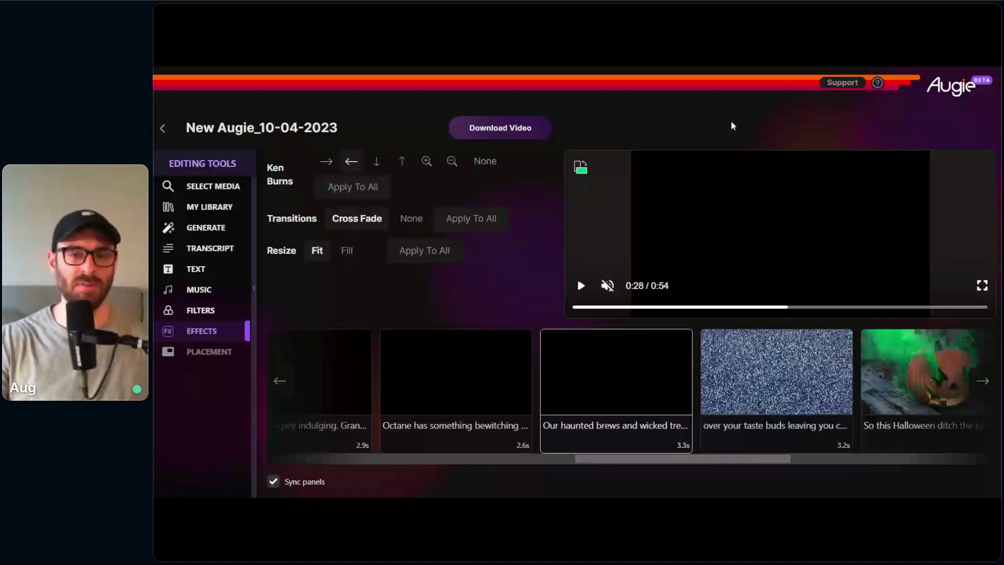
left_click(346, 250)
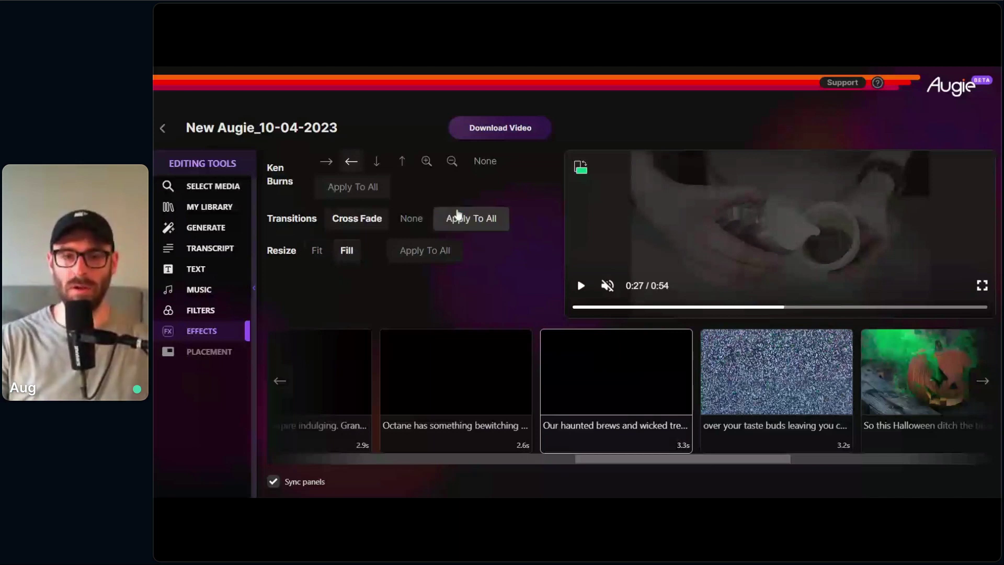
Step: Select the "Octane has something bewitching" scene and play a short preview of its coffee-pouring clip
left_click_drag(713, 459, 702, 462)
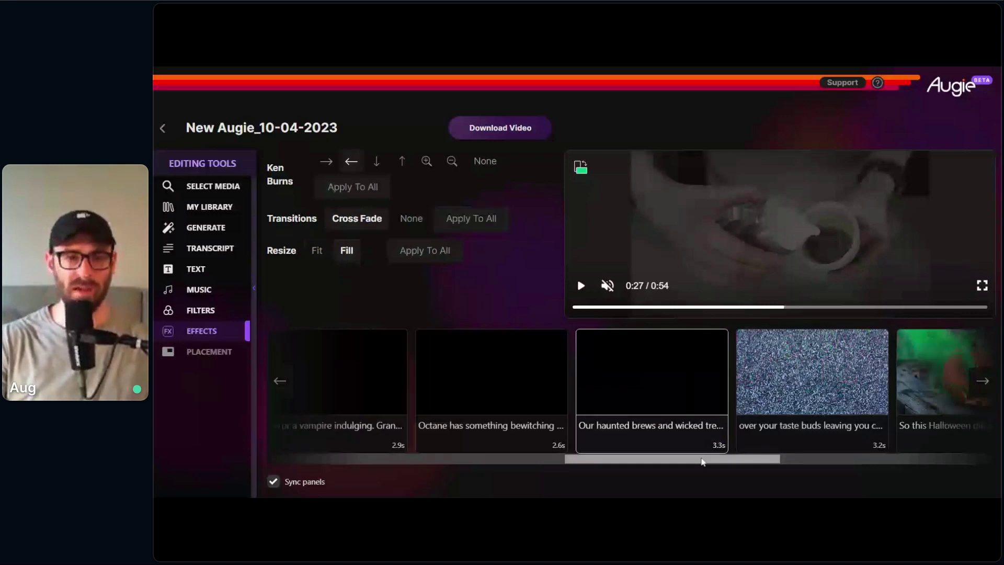
left_click_drag(703, 461, 735, 461)
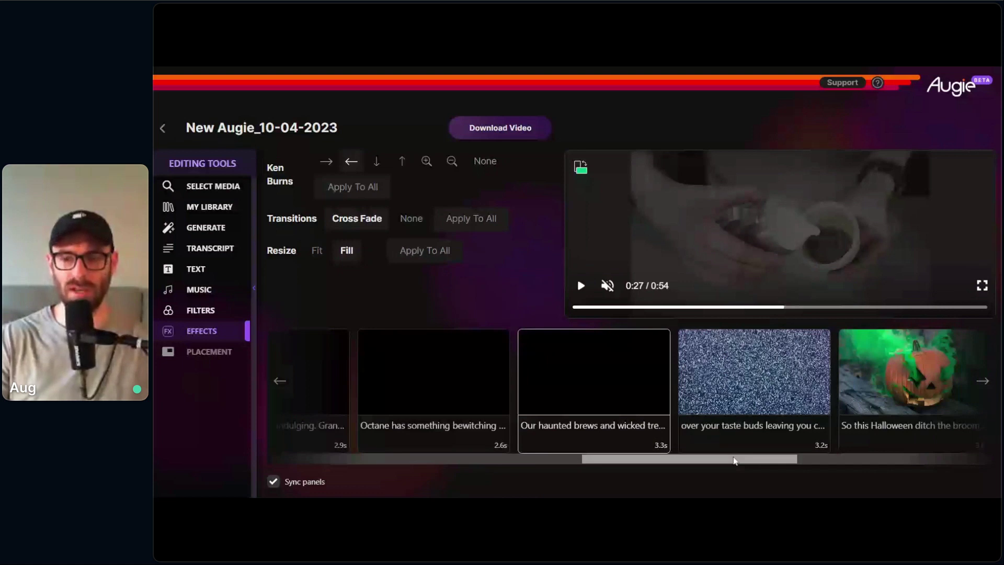
left_click_drag(734, 460, 607, 460)
left_click(521, 333)
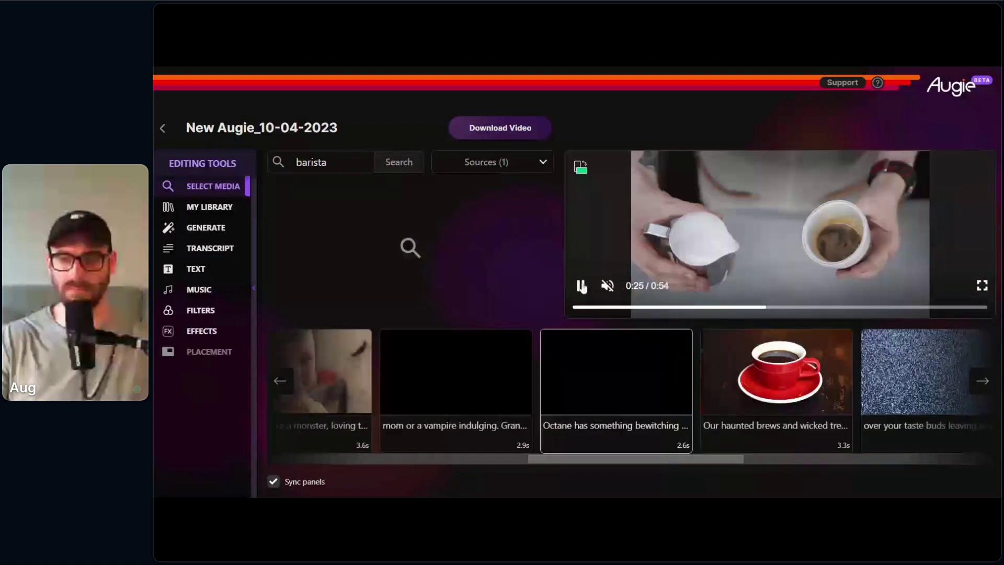
left_click(582, 287)
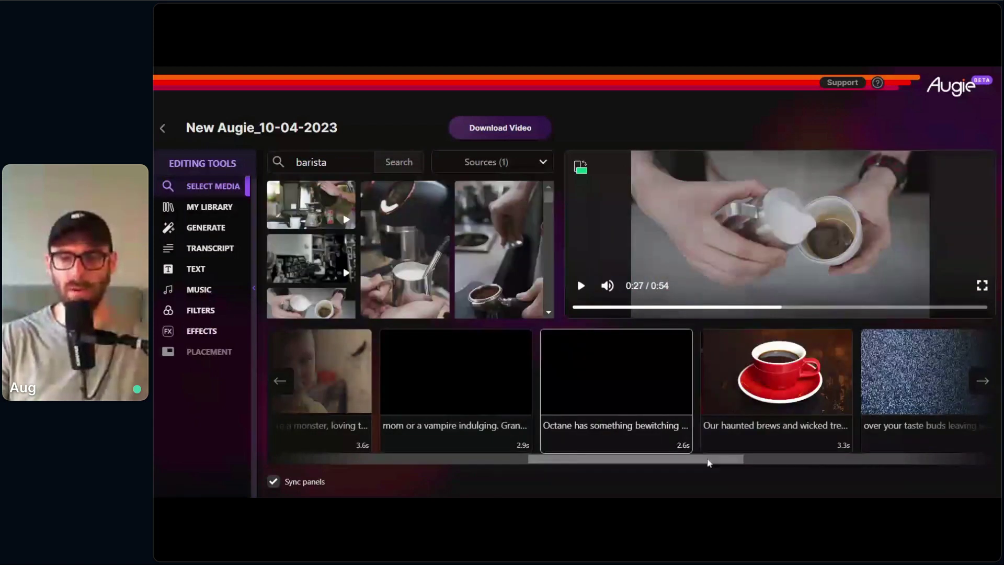
Step: Replace the static-noise media of the "over your taste buds" scene with a clip from a "barista" search
left_click_drag(710, 462, 834, 464)
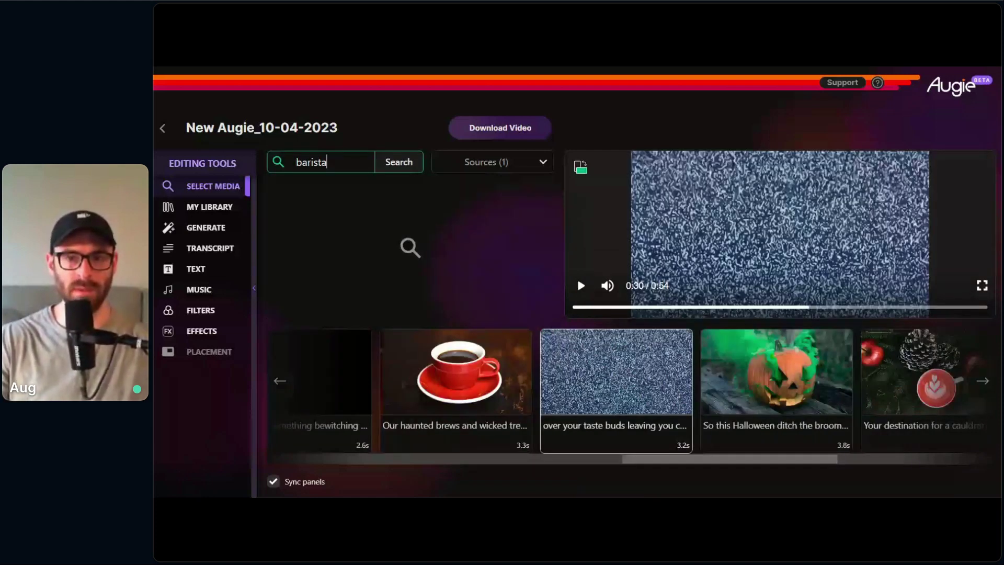
key("Return")
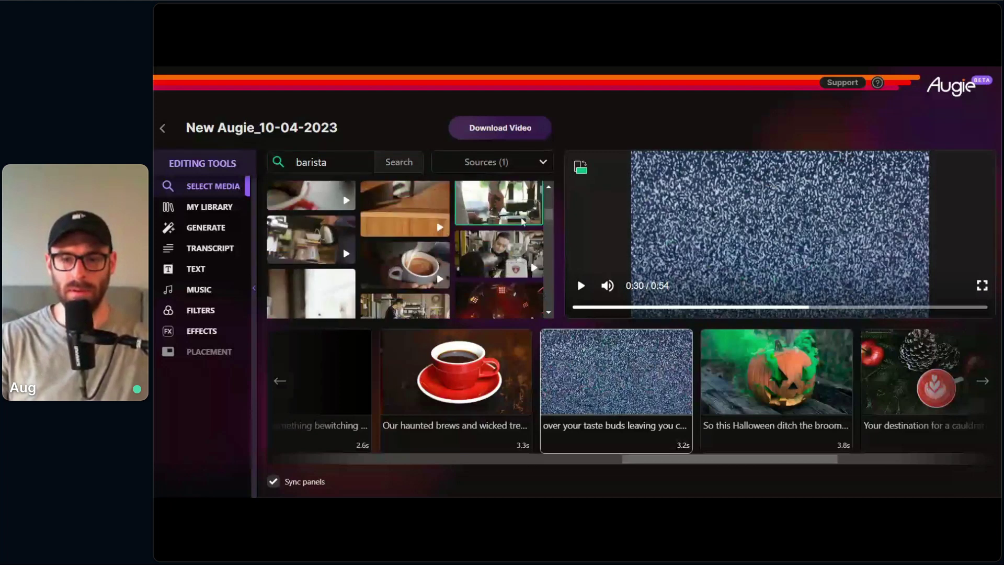
Step: Select the "Your destination for a cauldron of flavors" scene through the transcript and search media for "haloween coffee"
left_click(724, 435)
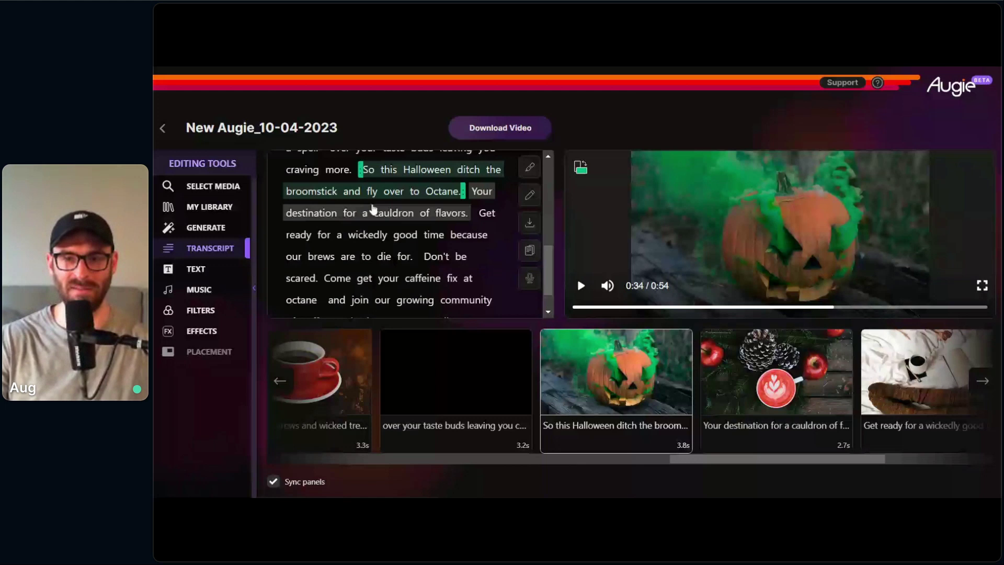
left_click(482, 192)
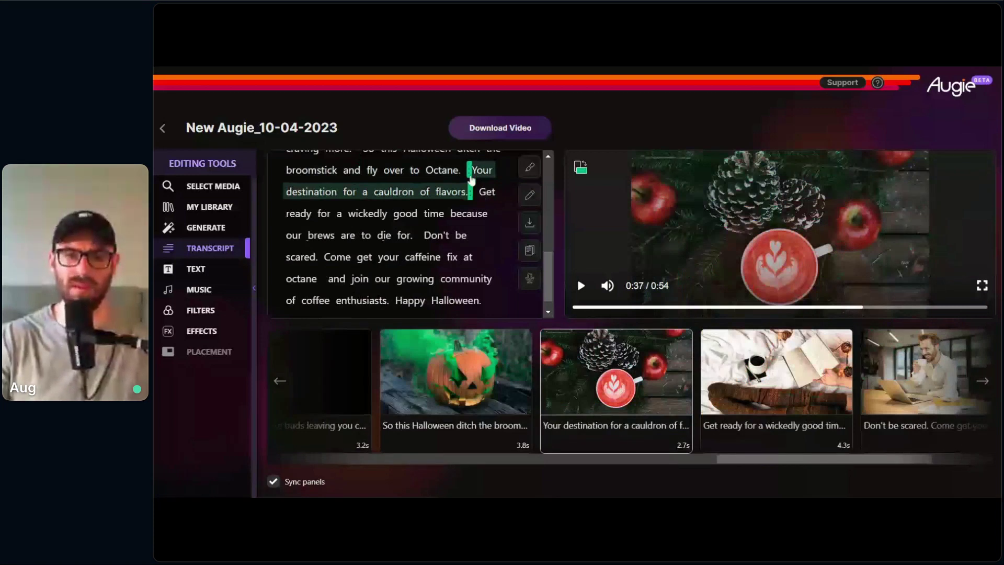
mouse_move(692, 370)
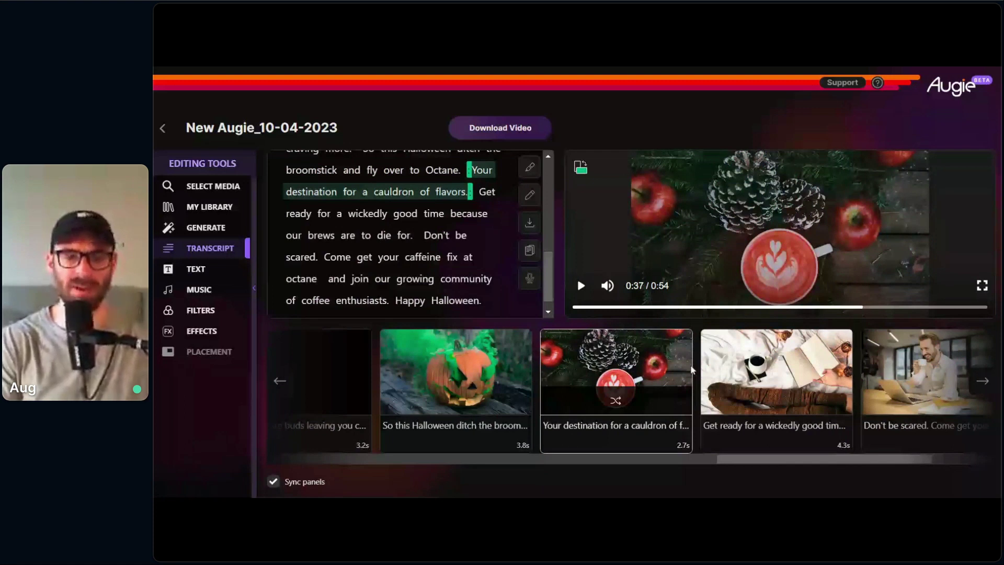
left_click(212, 186)
type("h")
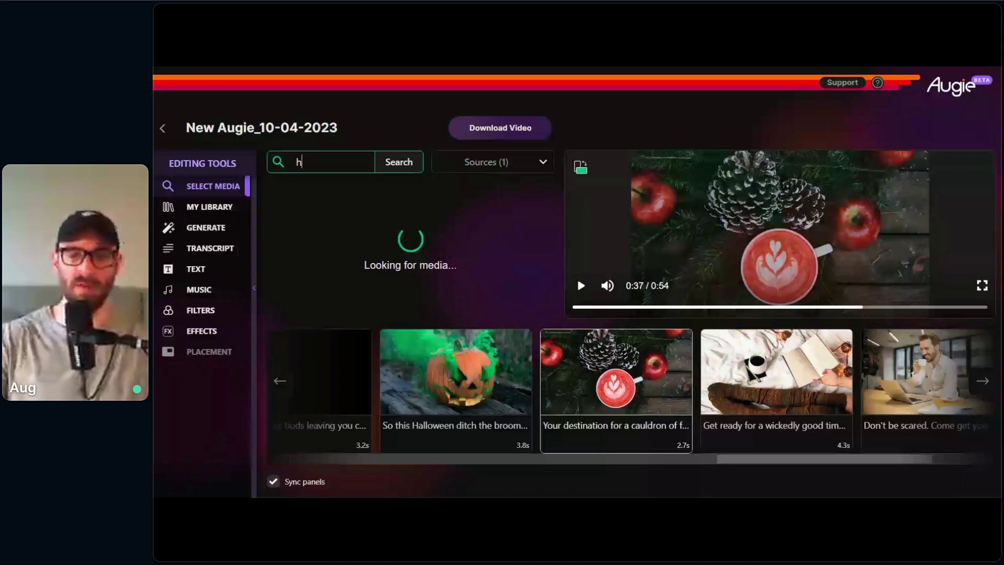
type("aloween coffe")
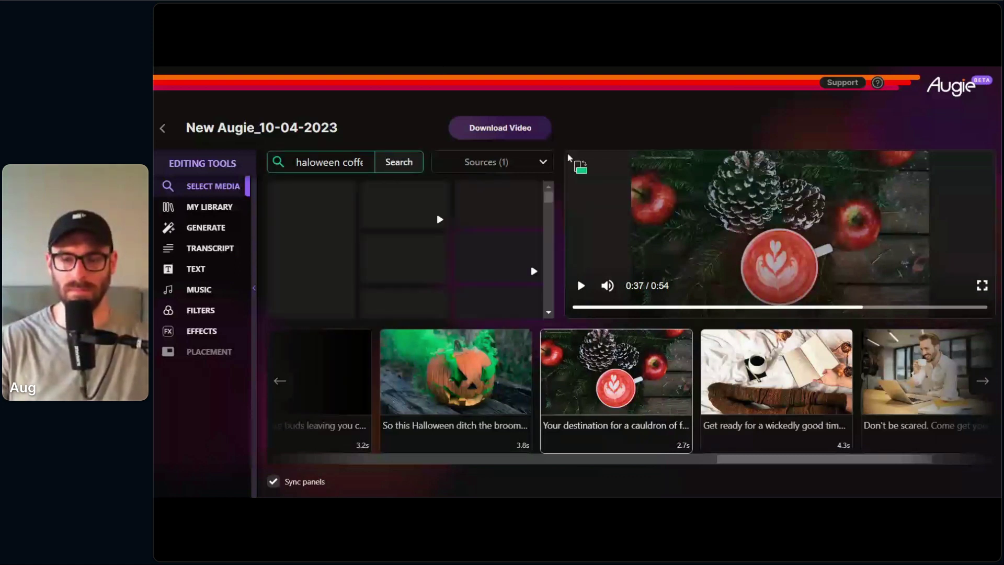
left_click_drag(805, 459, 836, 459)
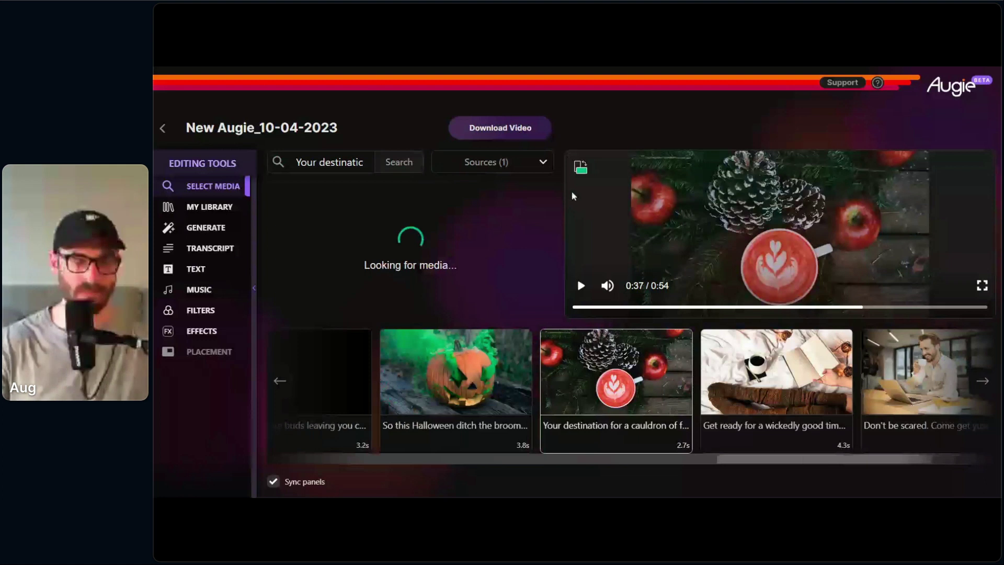
Step: Search media for "fall coffee" for the "Your destination for a cauldron of flavors" scene
double_click(341, 162)
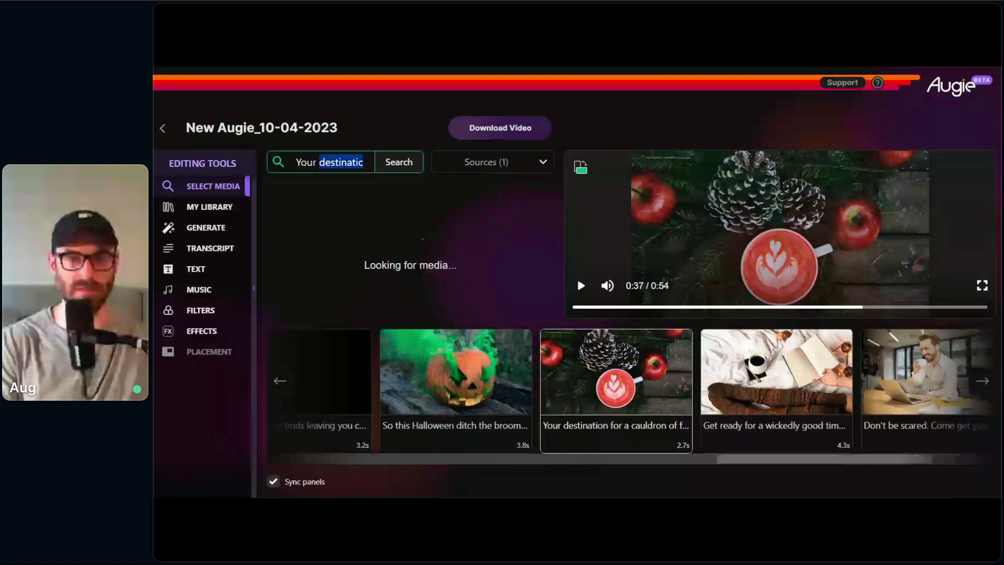
key("ctrl+a")
type("Halloween")
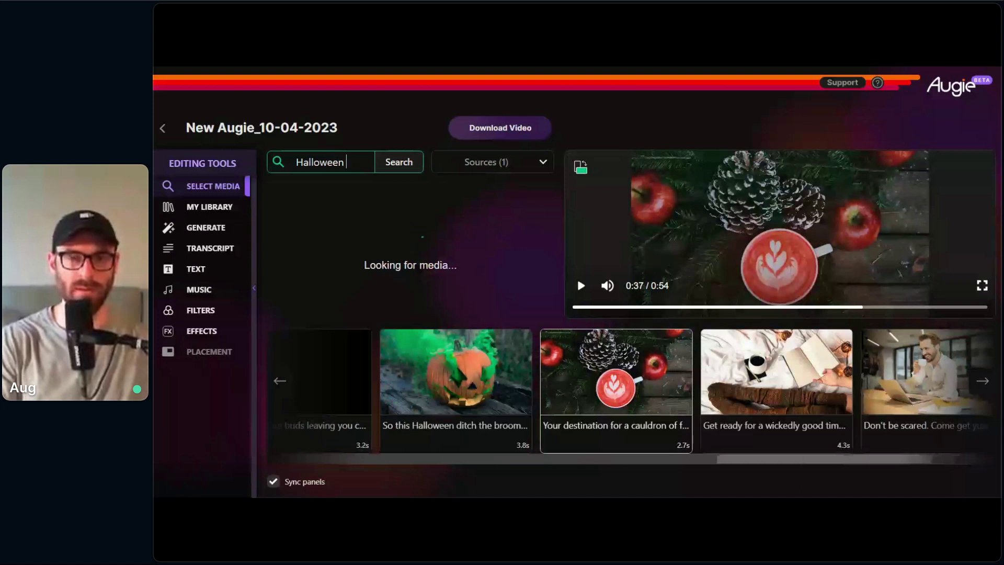
key("ctrl+a")
key("BackSpace")
type("fall coffee")
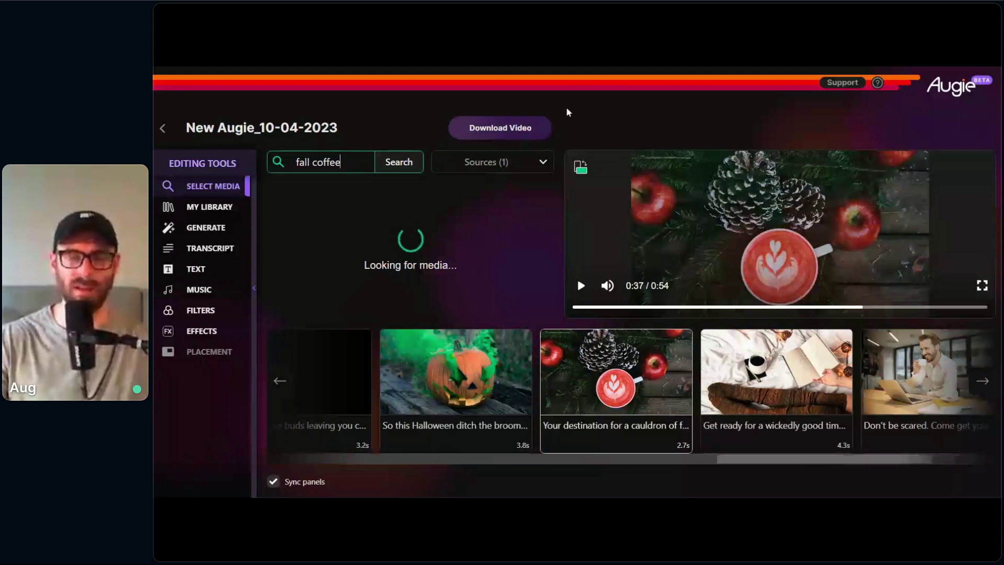
left_click(507, 163)
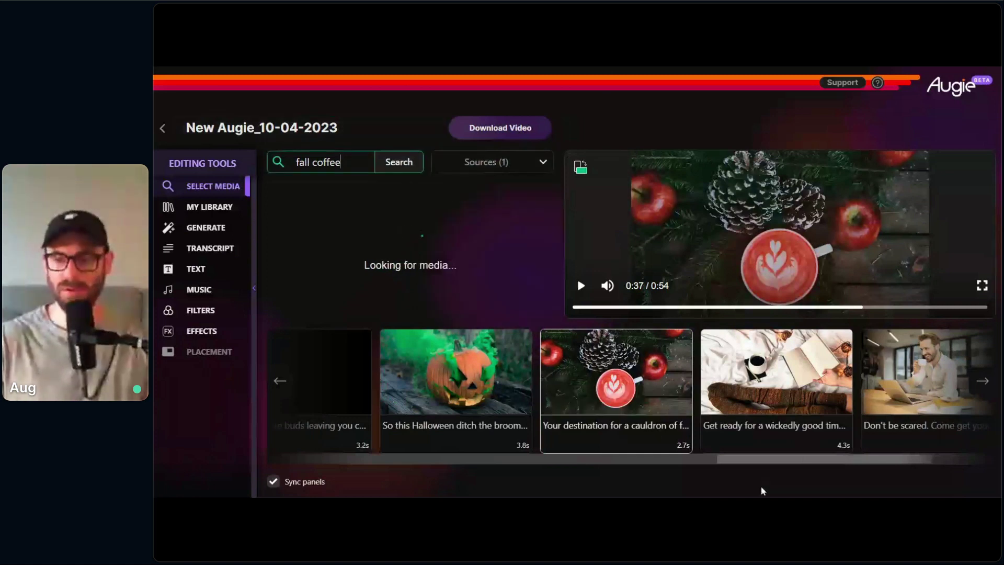
left_click_drag(832, 460, 884, 459)
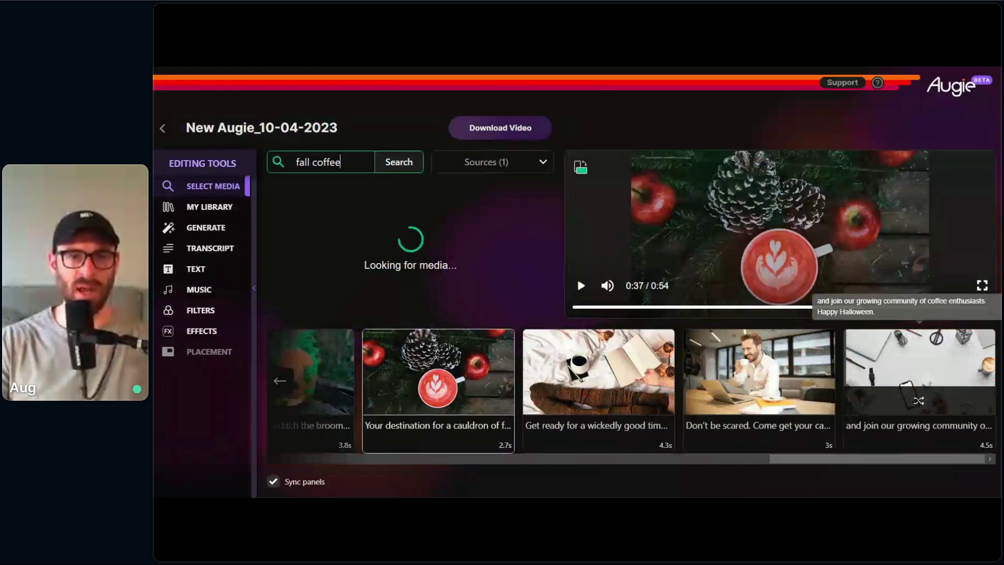
Step: Rename the project as "Octane Coffee Video"
left_click(197, 127)
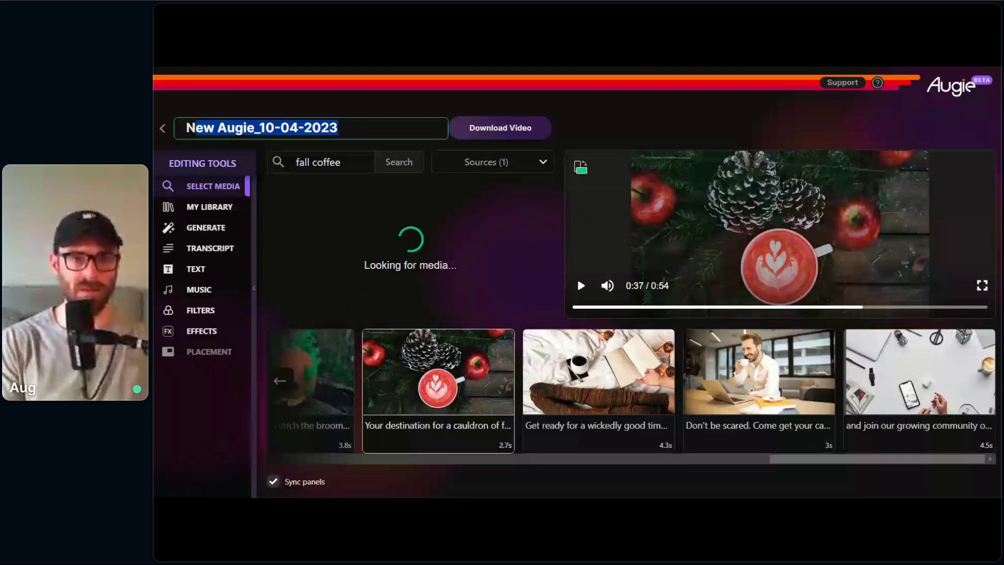
left_click(339, 119)
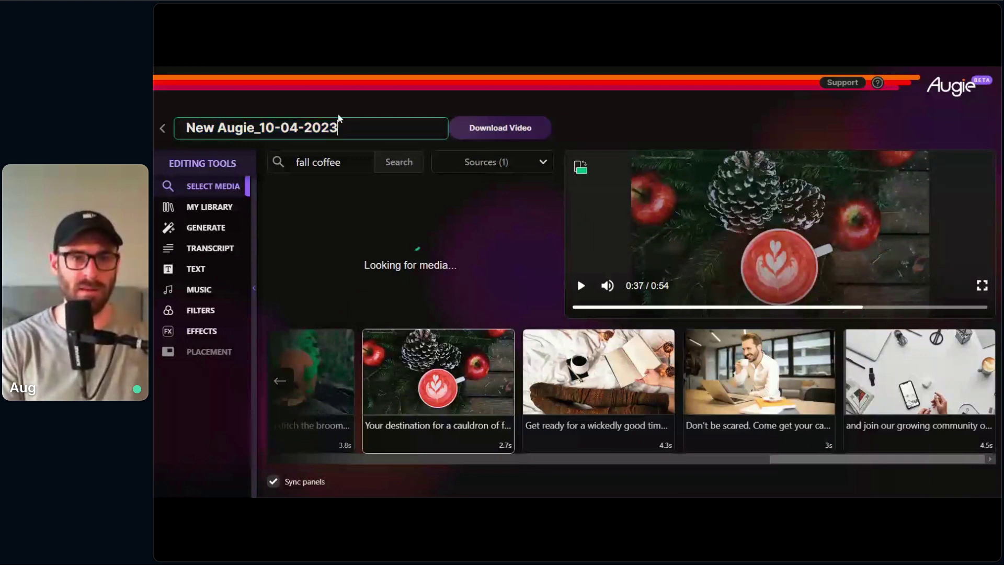
key("ctrl+a")
type("Octane ")
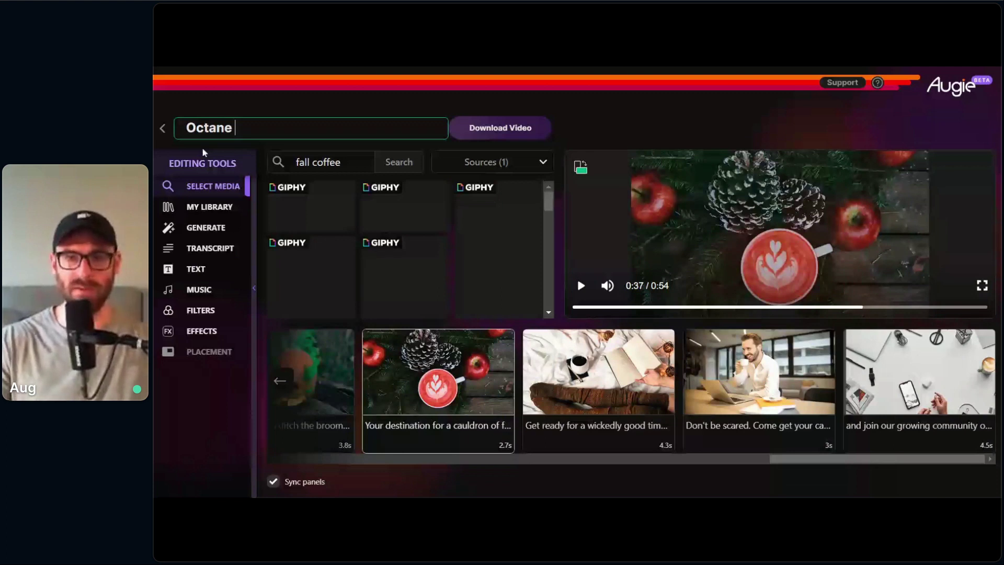
type("Coffee Video")
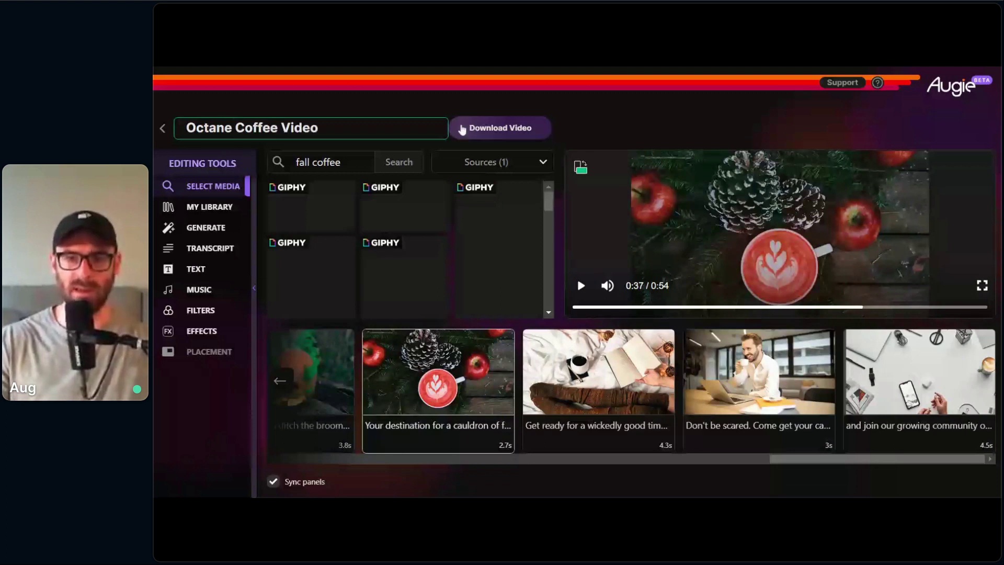
left_click(463, 130)
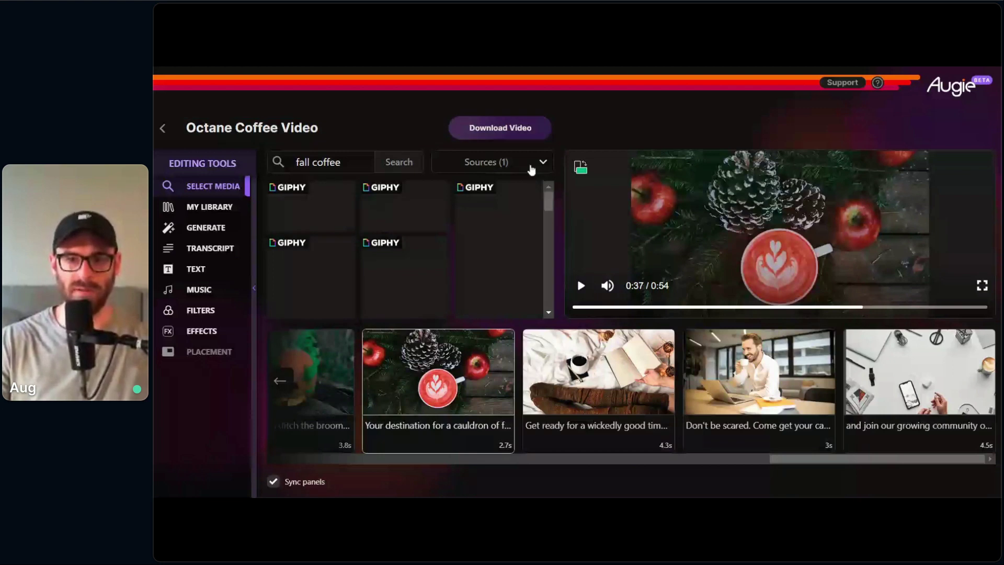
Step: Switch the media source from animated GIFs to stock media and give the "Your destination" scene the fall photo of a mug on a leaf-covered tray
left_click(532, 169)
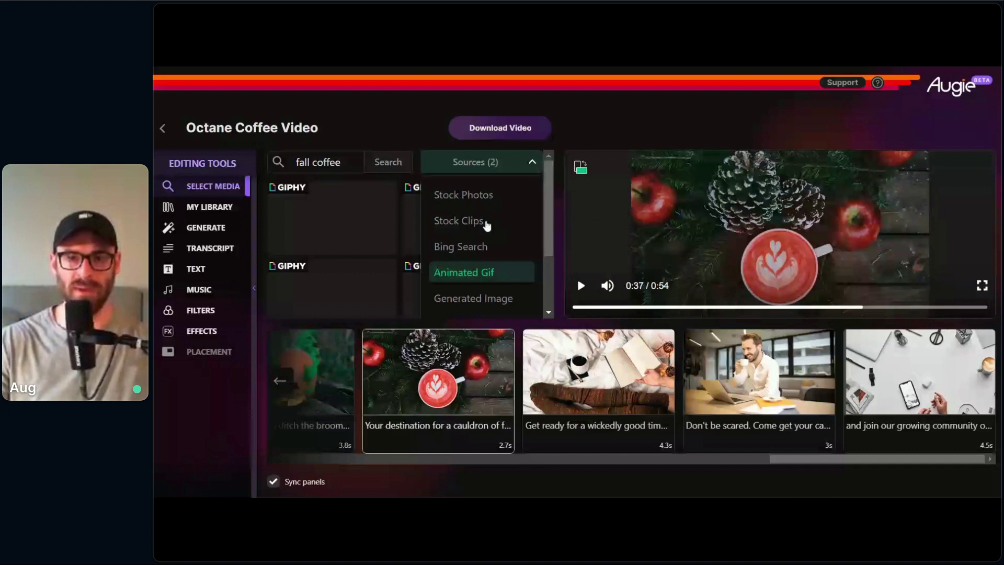
left_click(485, 223)
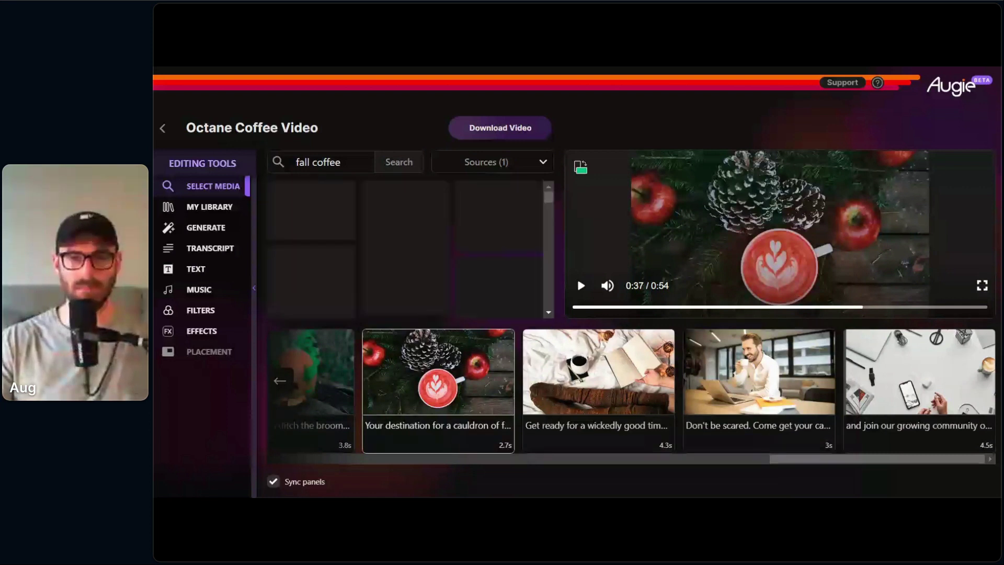
scroll(552, 214, "down", 1)
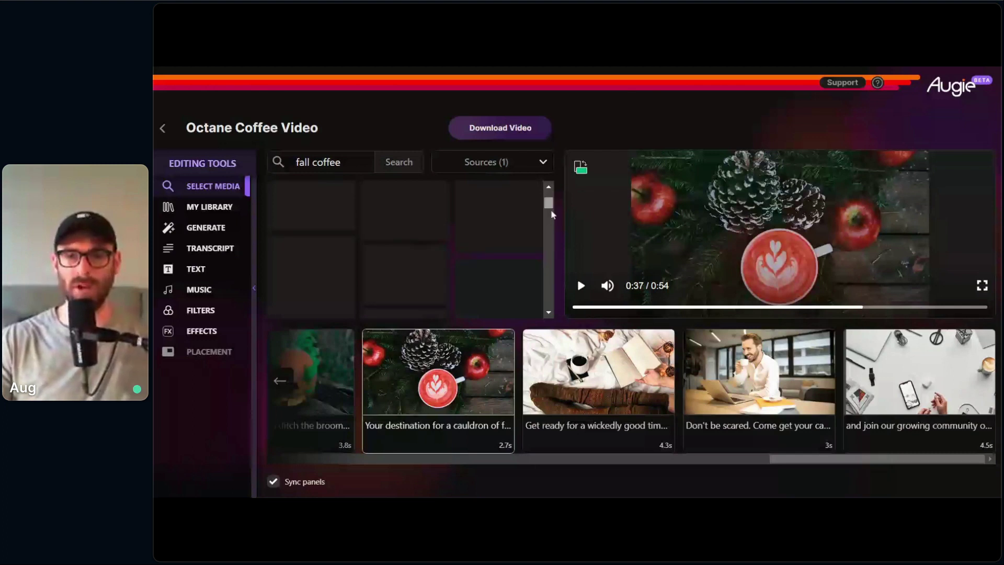
scroll(551, 214, "up", 1)
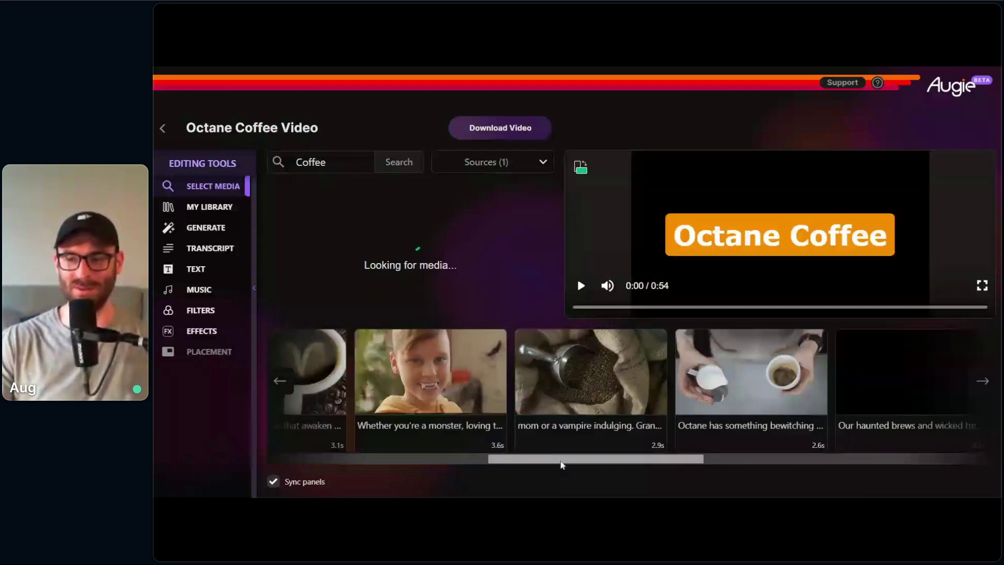
left_click_drag(561, 465, 685, 464)
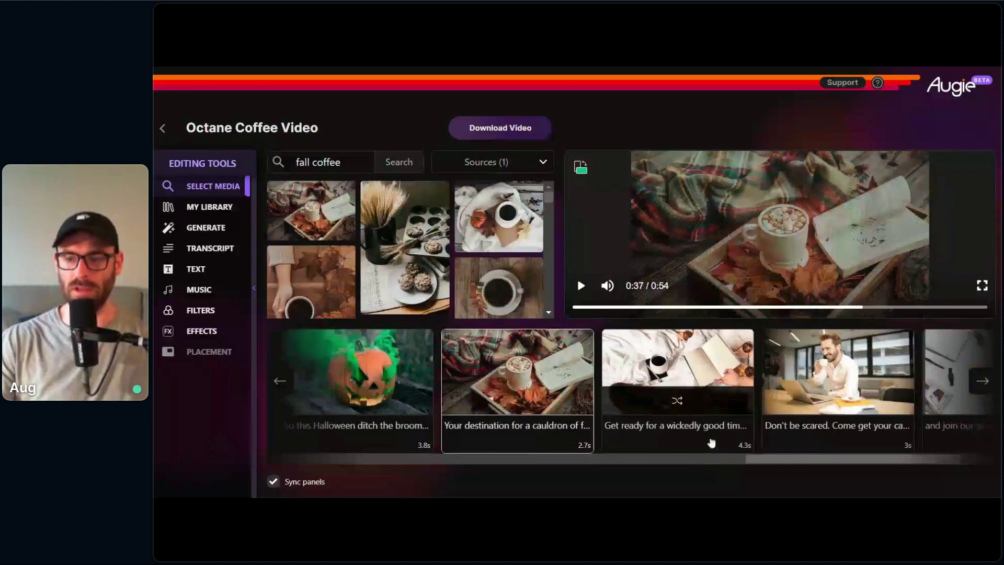
Step: Select the "Don't be scared. Come get your caffeine fix" scene and check its wording in the transcript
left_click_drag(812, 460, 820, 463)
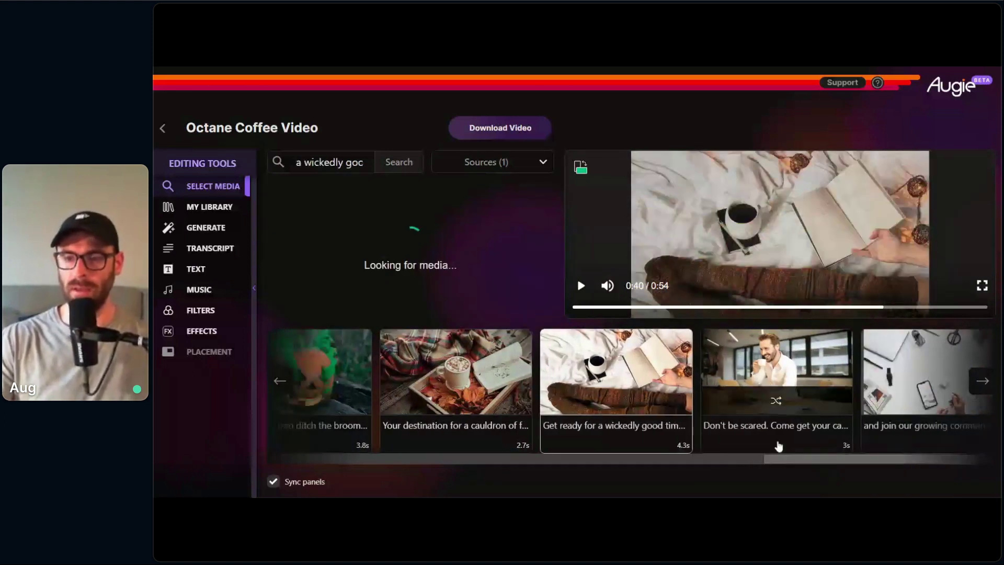
left_click(779, 445)
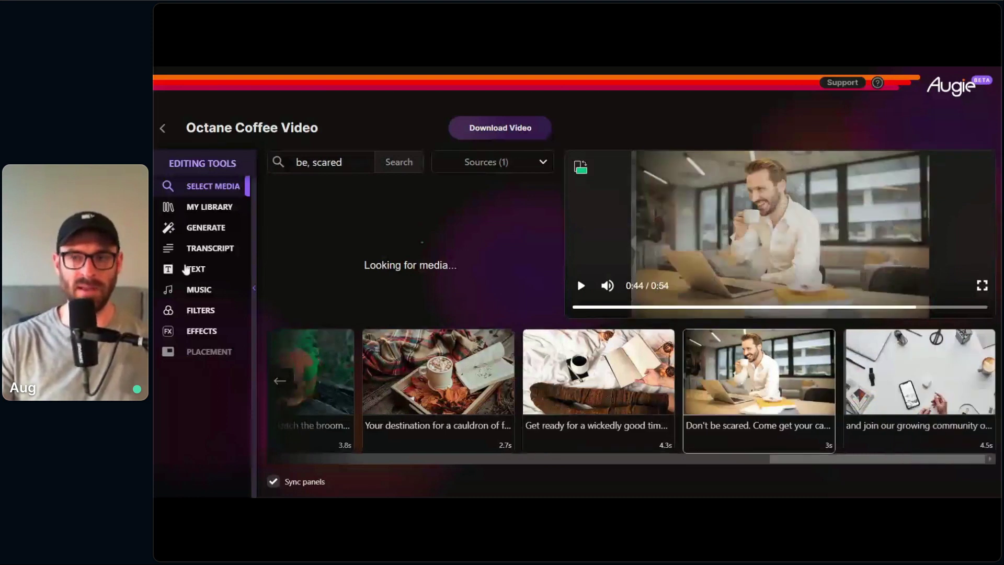
left_click(210, 248)
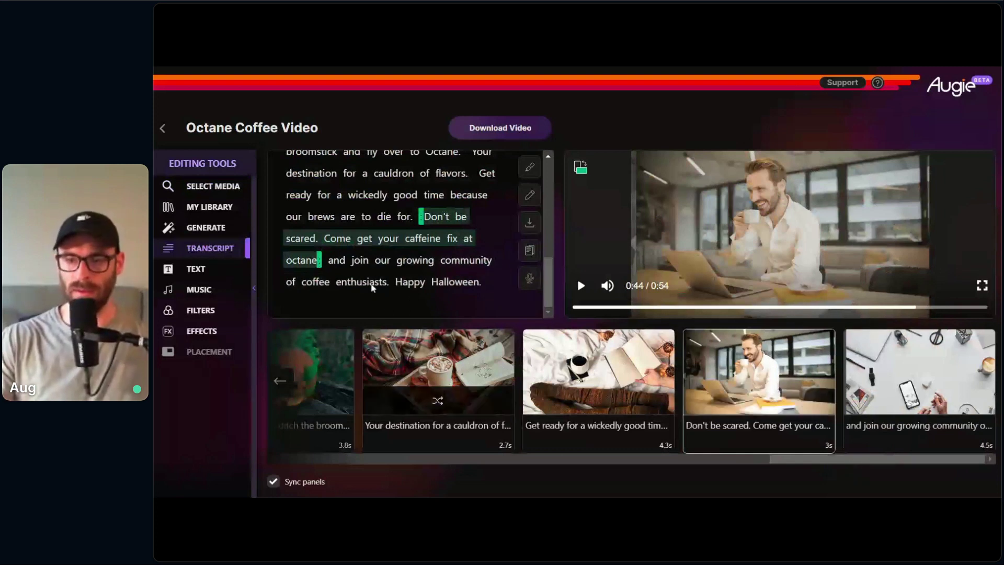
left_click(210, 191)
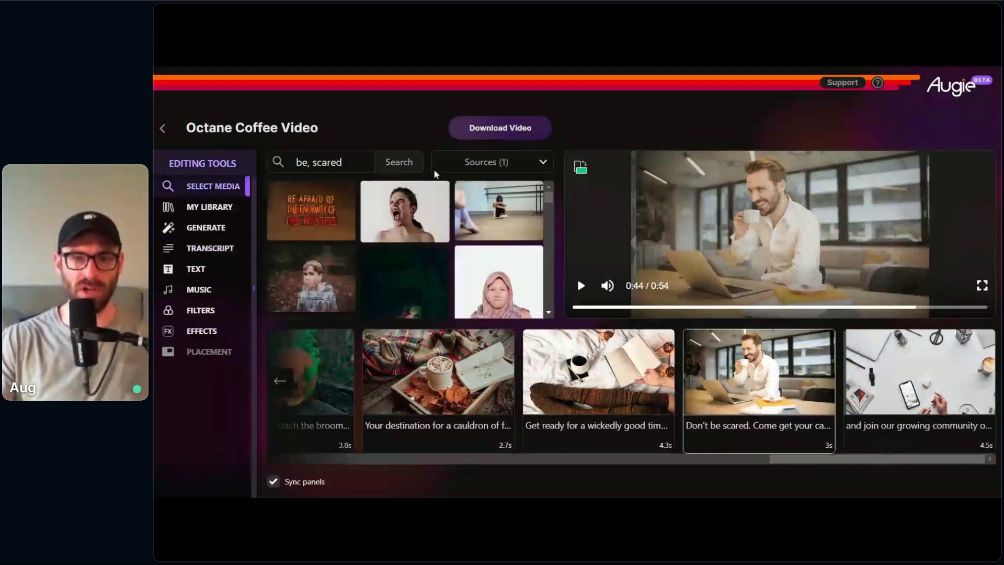
Step: Switch the media source to stock clips and search for "barista" for the "Don't be scared" scene
left_click(506, 168)
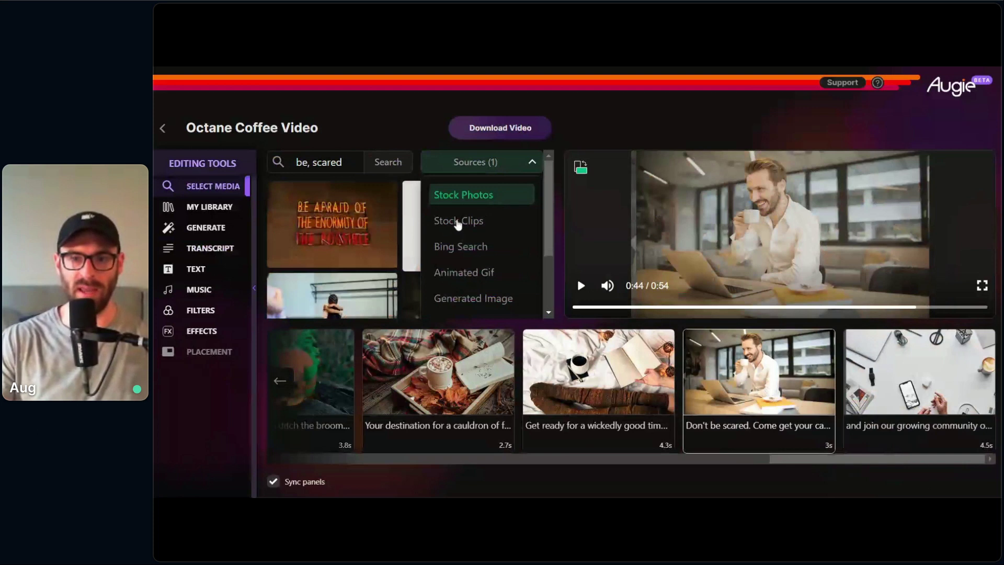
left_click(478, 223)
left_click(319, 162)
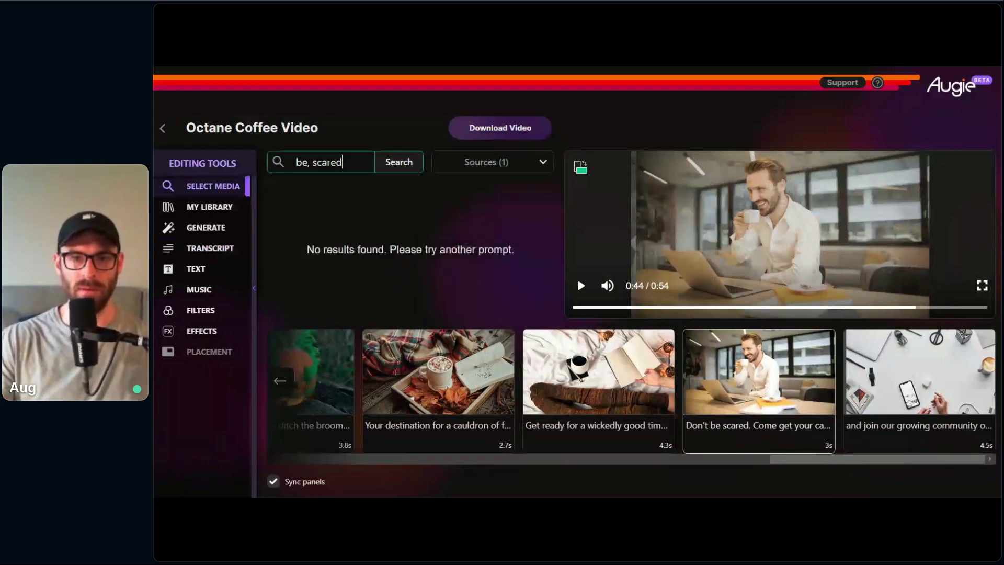
key("ctrl+a")
type("barista")
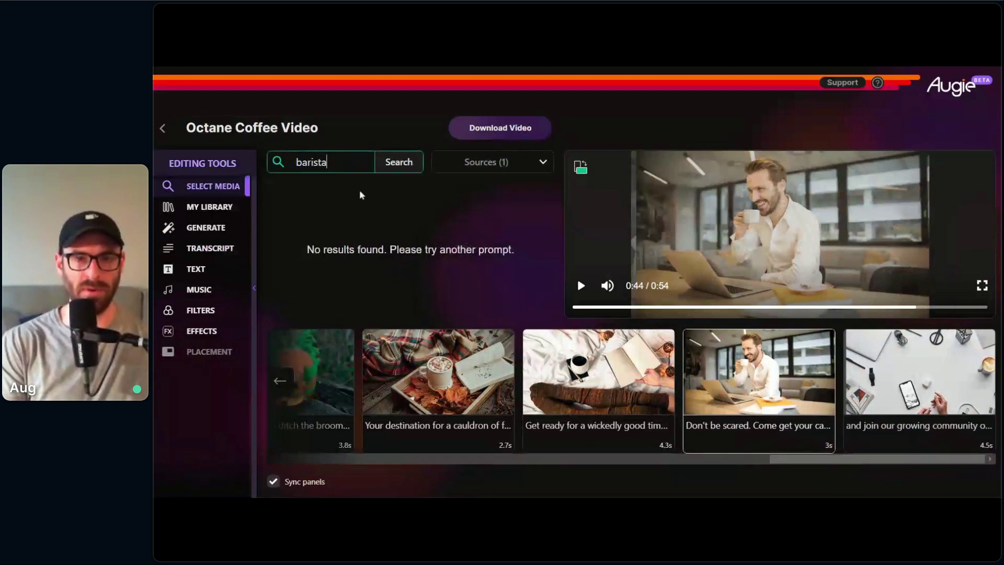
left_click(412, 163)
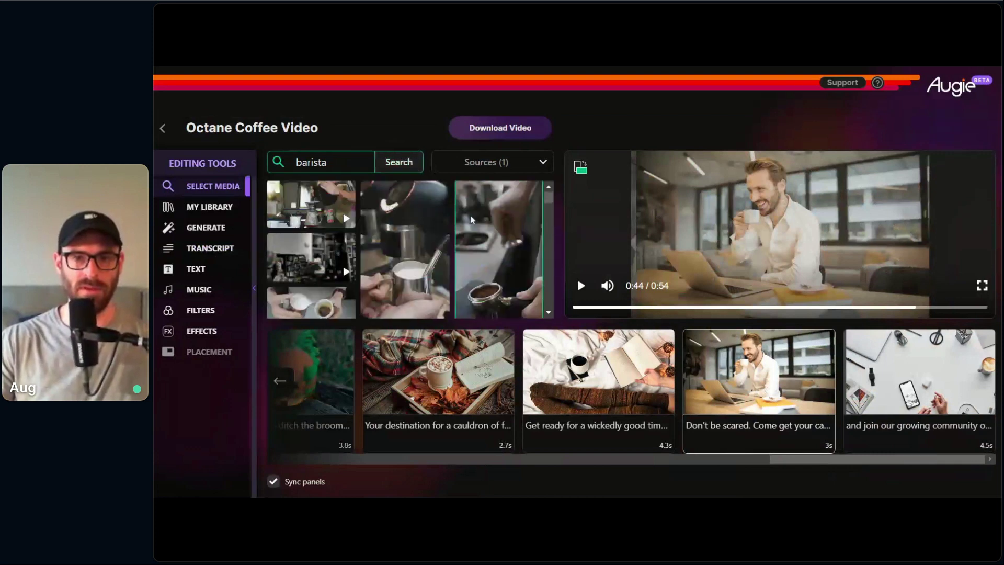
Step: Give the "Don't be scared" scene the barista clip showing people at a café counter with coffee machines
scroll(470, 222, "down", 2)
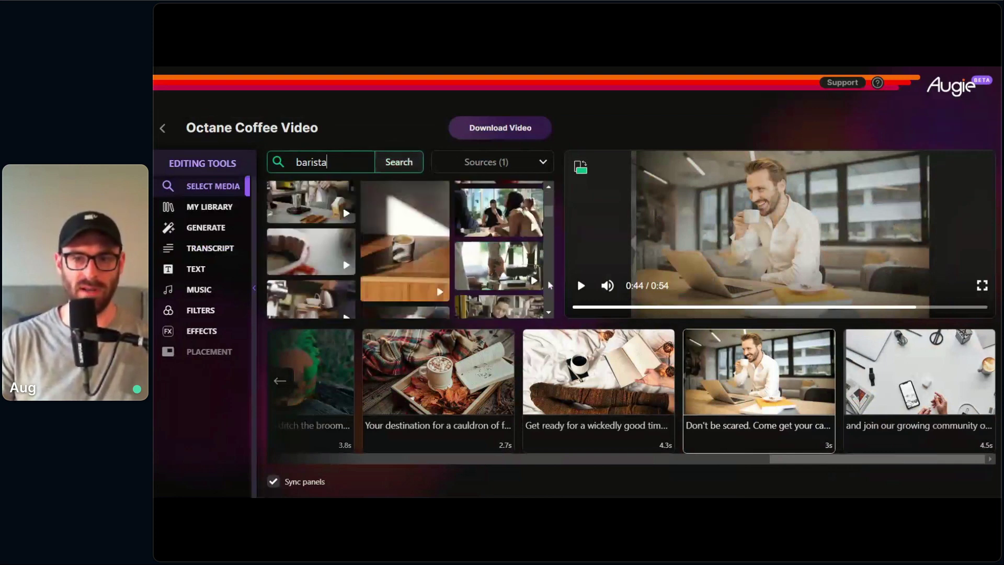
scroll(549, 283, "down", 3)
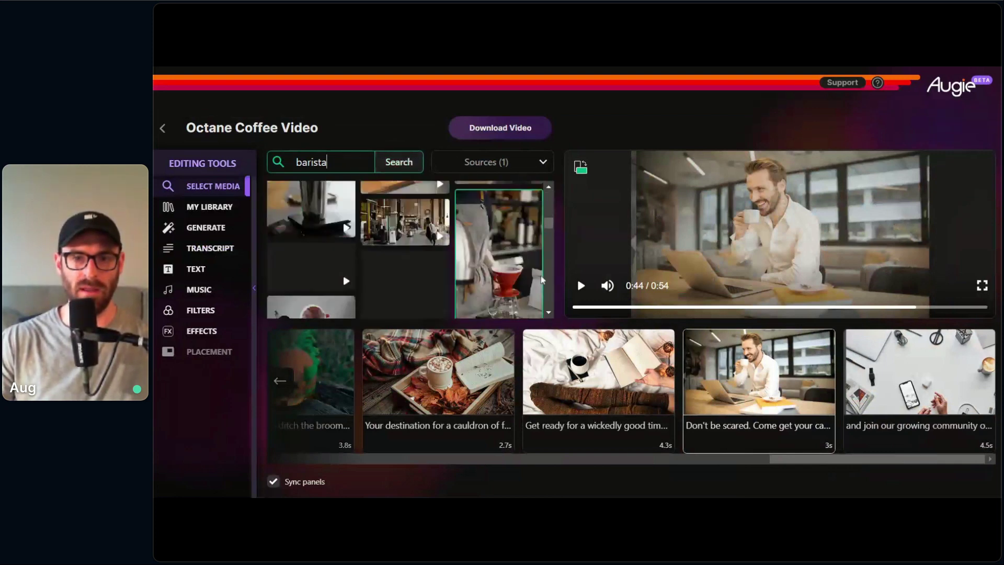
left_click(434, 234)
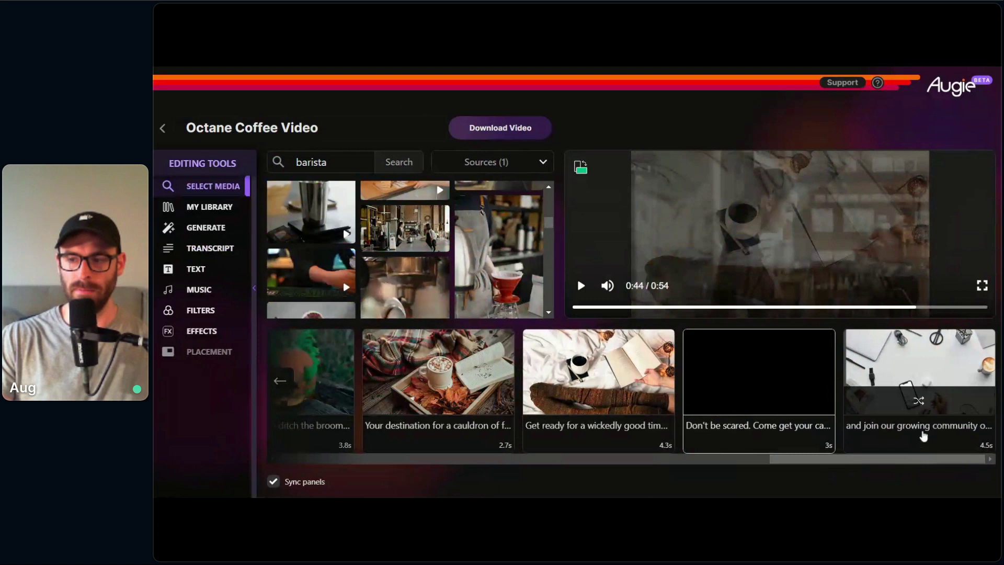
Step: Select the "and join our growing community" scene and add a text overlay reading "Octane Coffee"
left_click(924, 436)
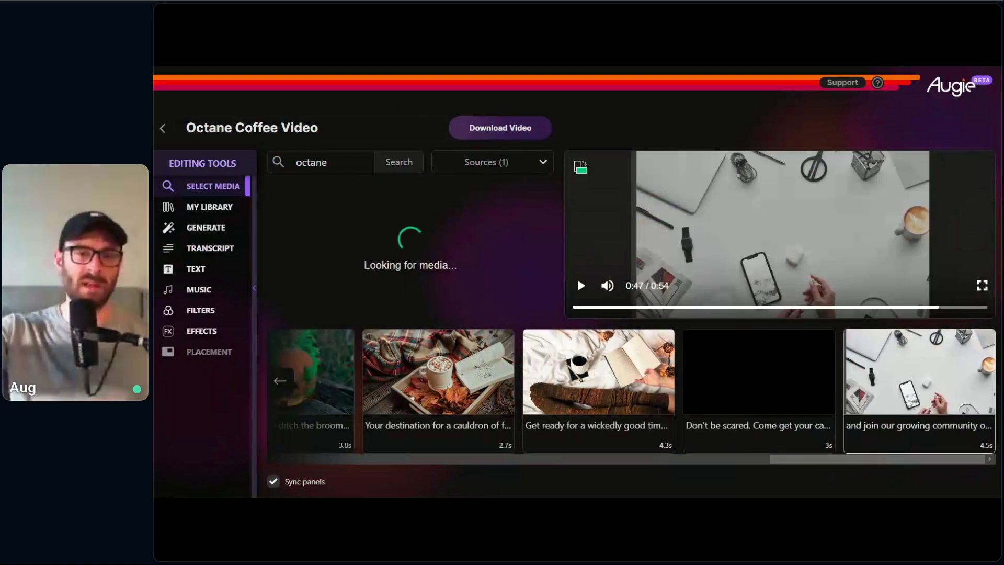
mouse_move(915, 443)
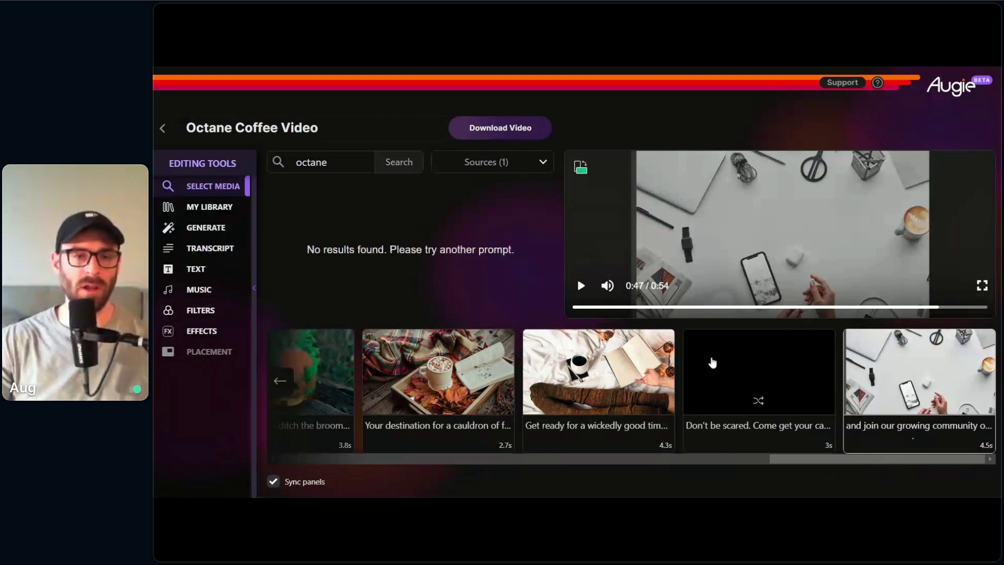
left_click(196, 269)
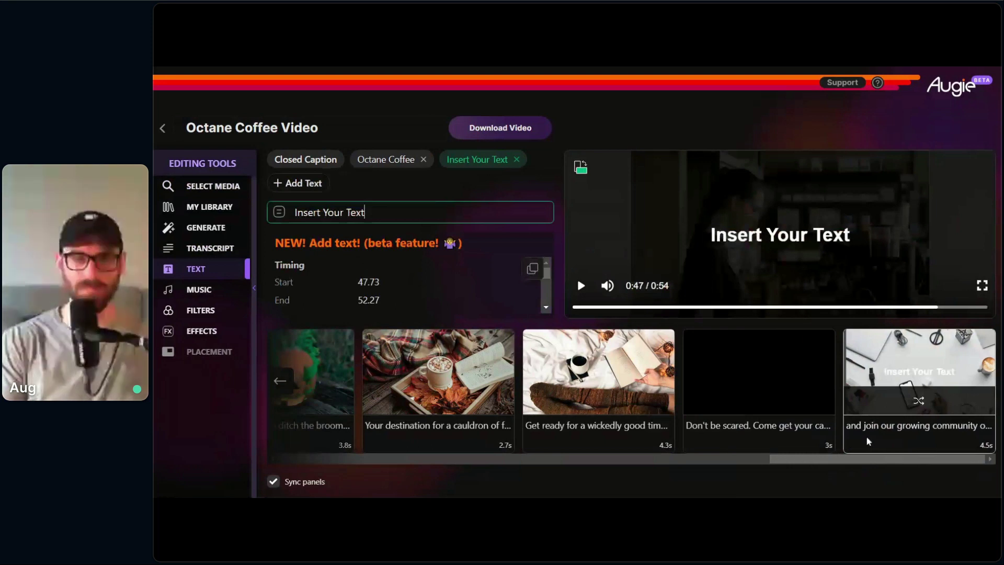
key("ctrl+a")
type("Octane Coffee")
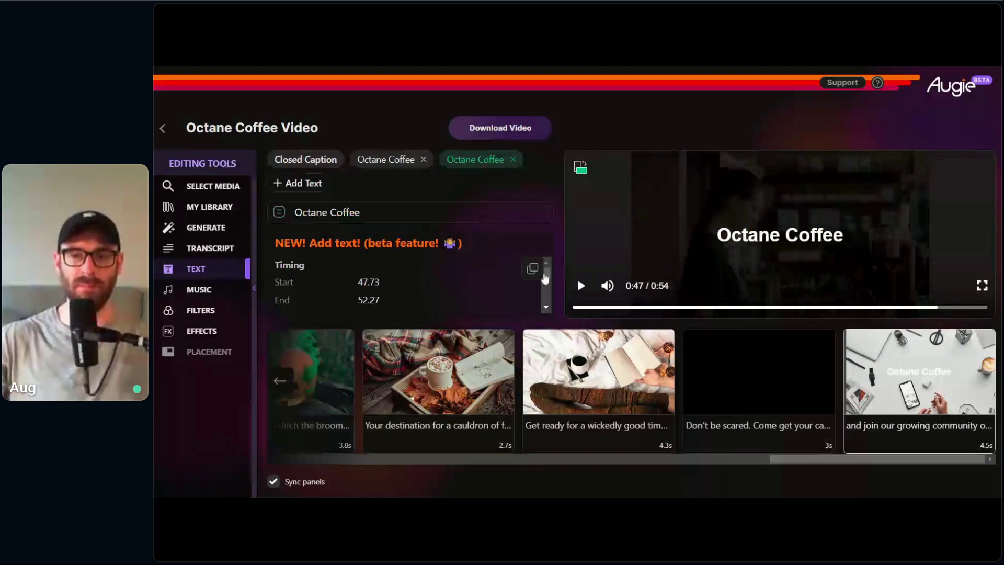
Step: Give the final scene's "Octane Coffee" text a black #000000 background
left_click(895, 433)
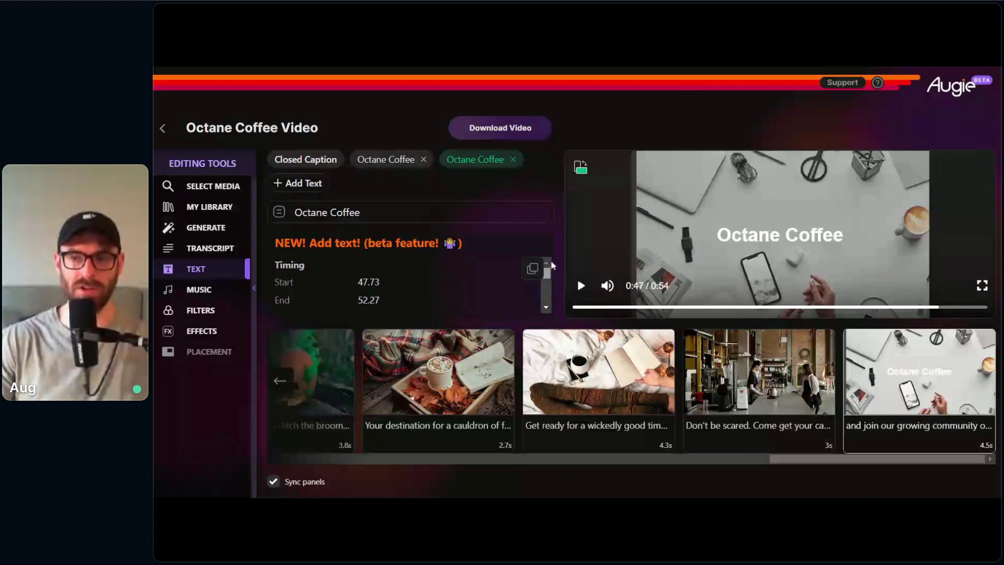
scroll(544, 277, "down", 3)
left_click(364, 285)
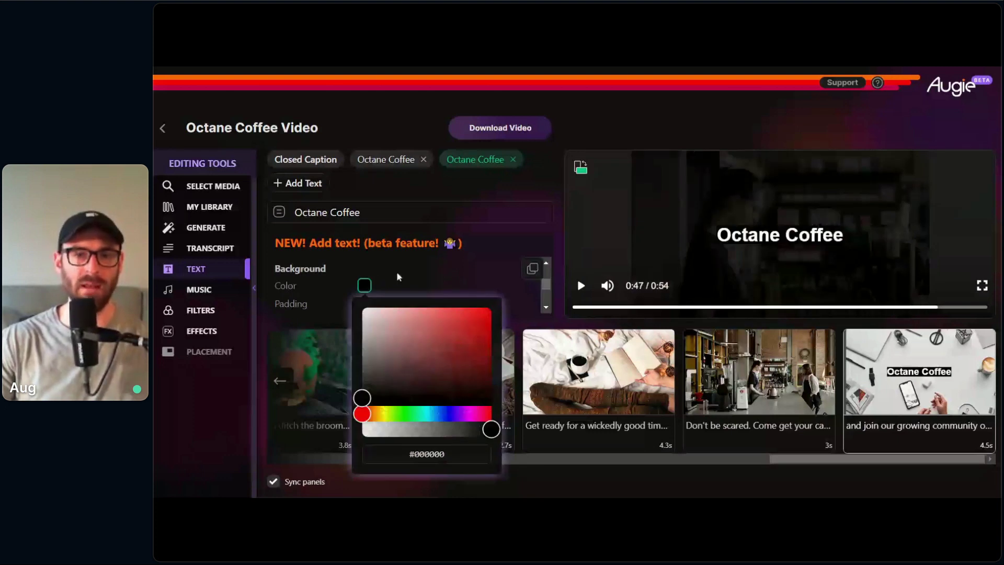
left_click(399, 277)
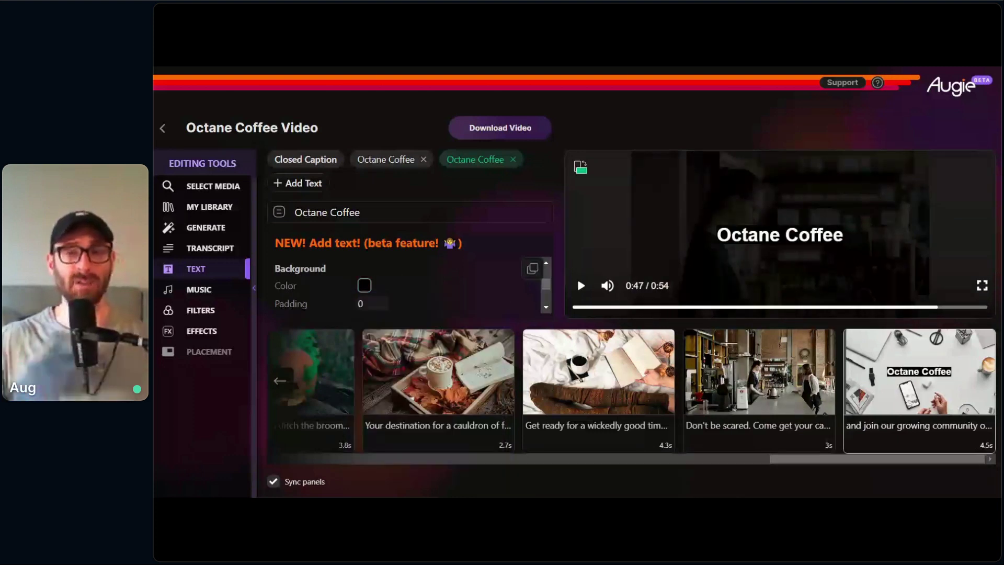
Step: Try a background padding of 250 for the "Octane Coffee" text, and settle on 600
double_click(361, 304)
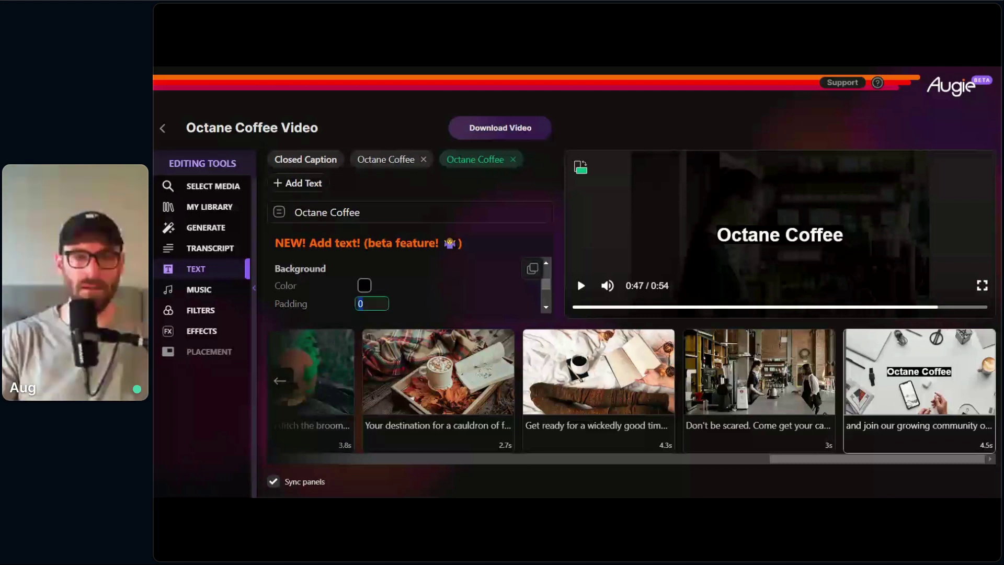
type("250")
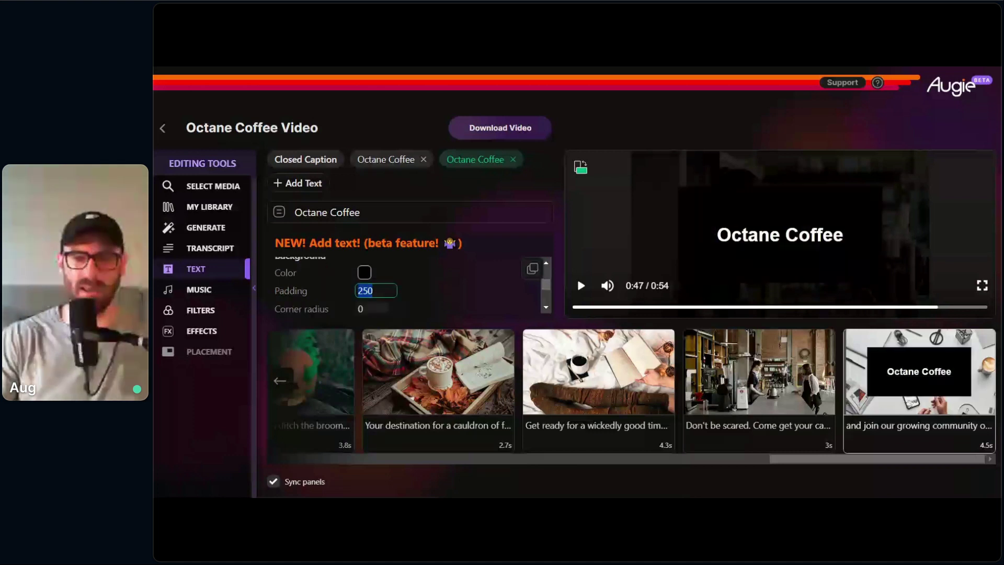
left_click(373, 291)
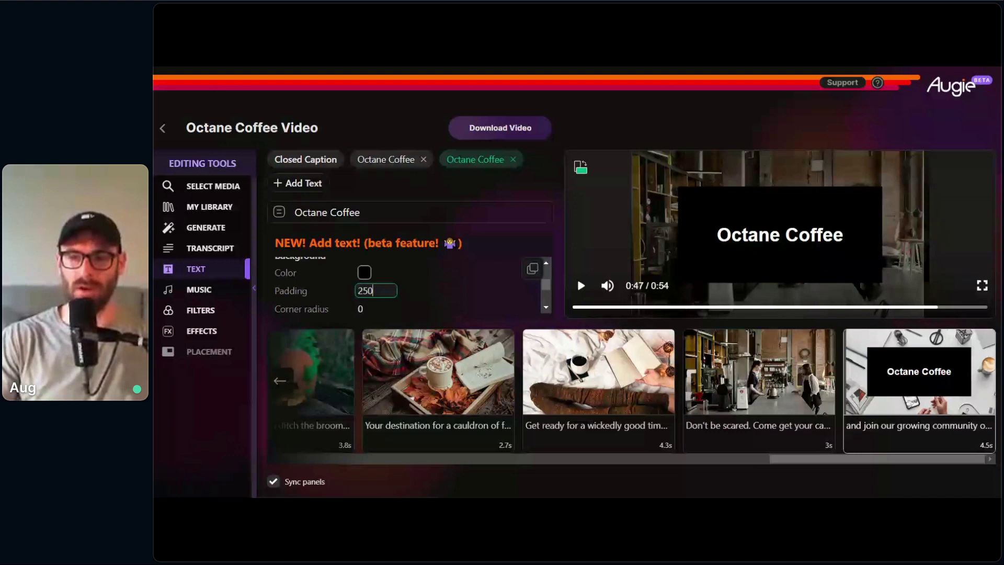
key("BackSpace")
key("BackSpace")
key("BackSpace")
type("600")
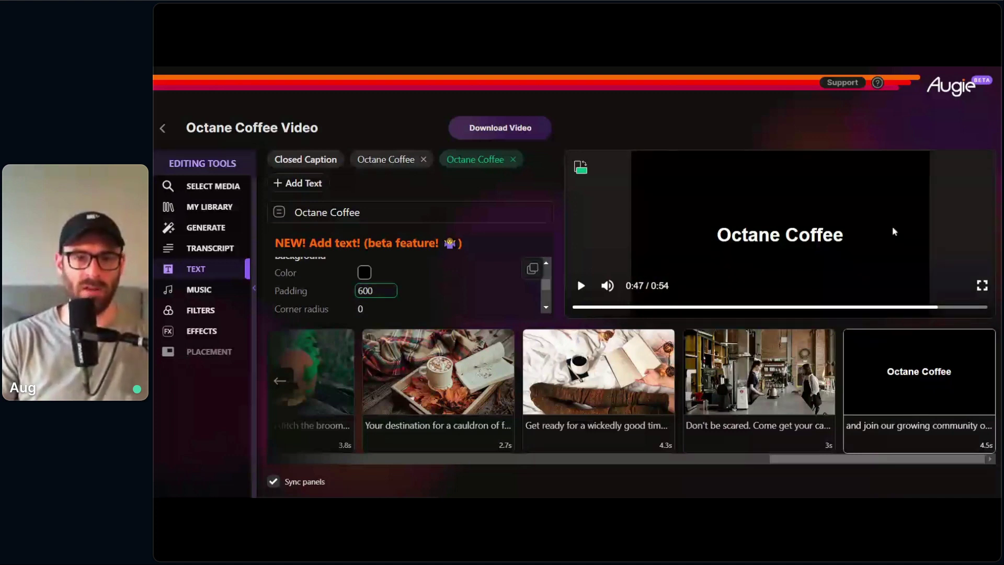
Step: Color the final scene's "Octane Coffee" text orange #FF9600 and set its font size to 200
scroll(497, 304, "up", 3)
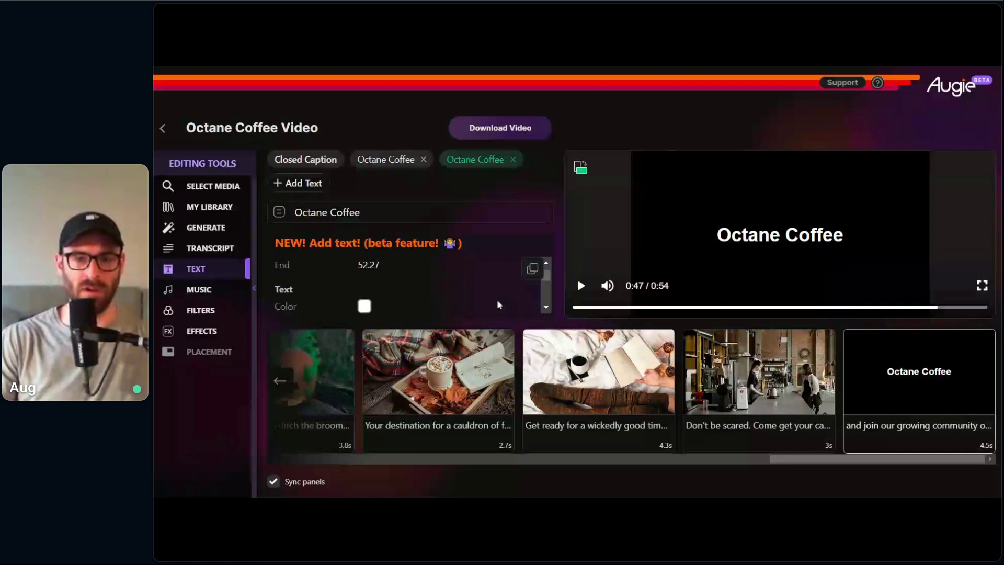
scroll(498, 305, "down", 1)
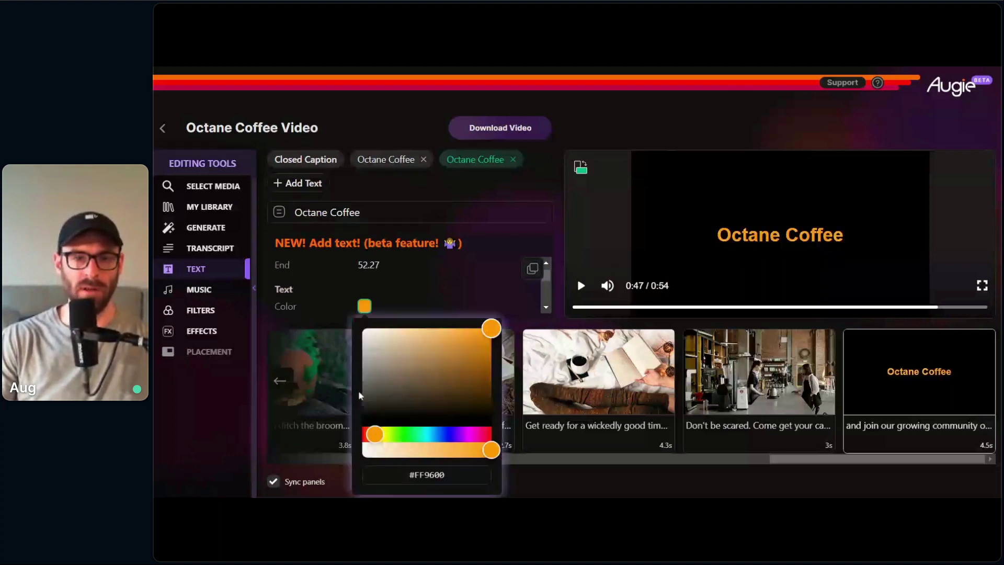
left_click(359, 390)
scroll(398, 282, "down", 2)
double_click(366, 277)
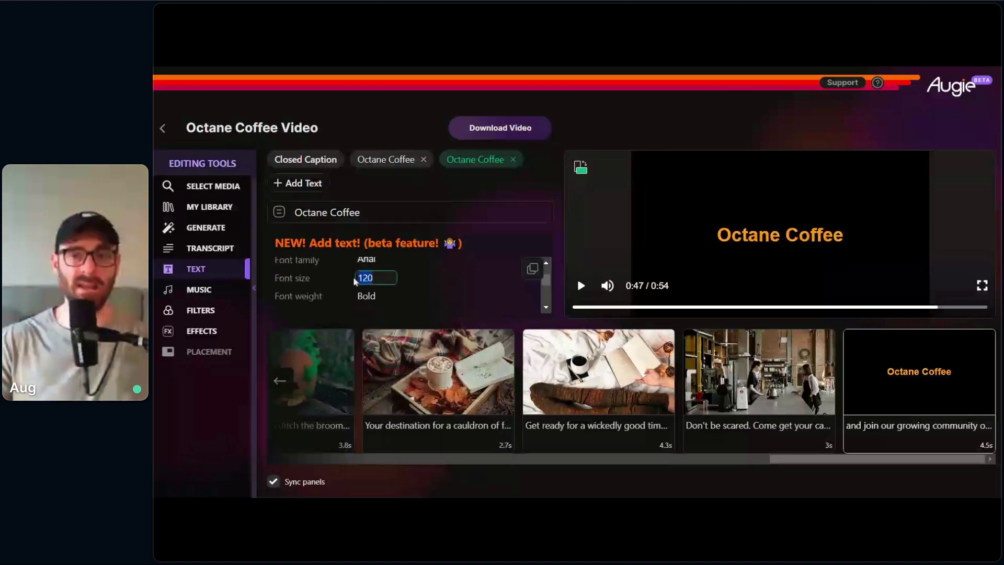
type("200")
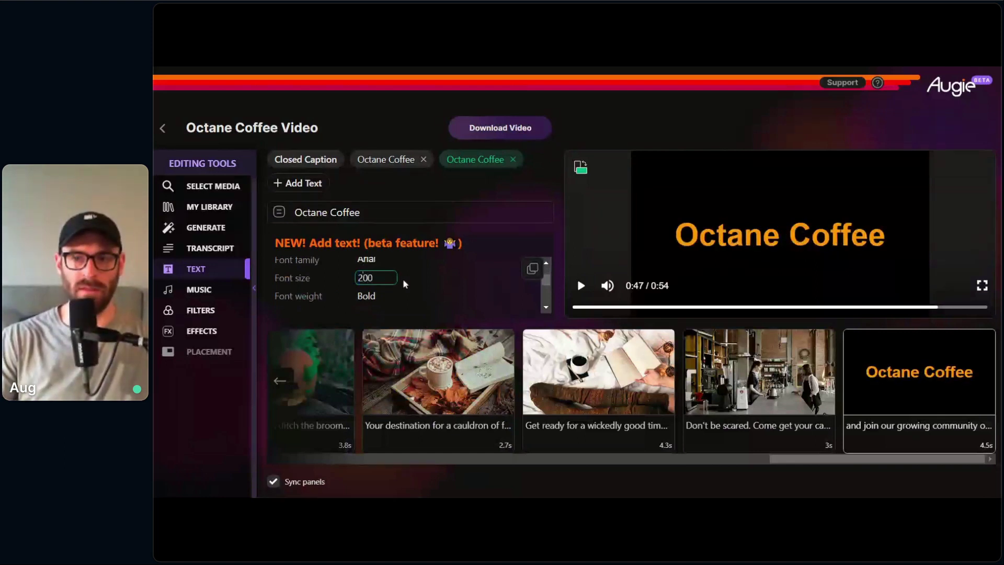
left_click(892, 381)
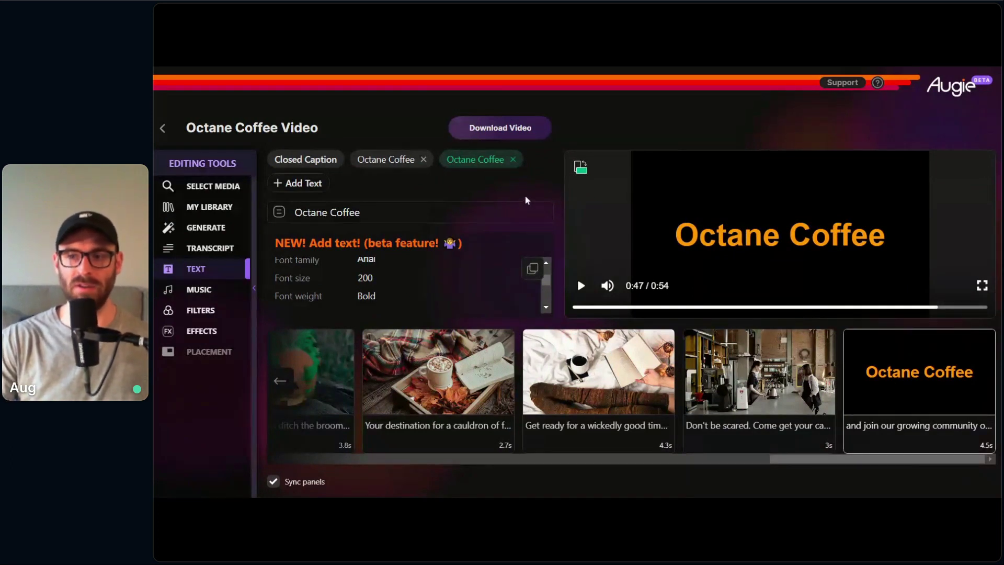
left_click(320, 185)
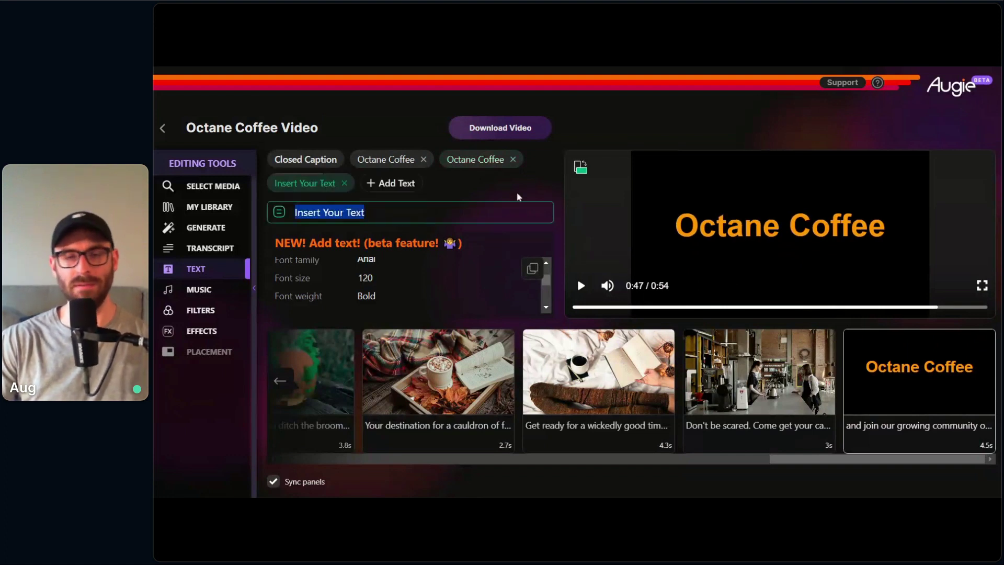
left_click(344, 183)
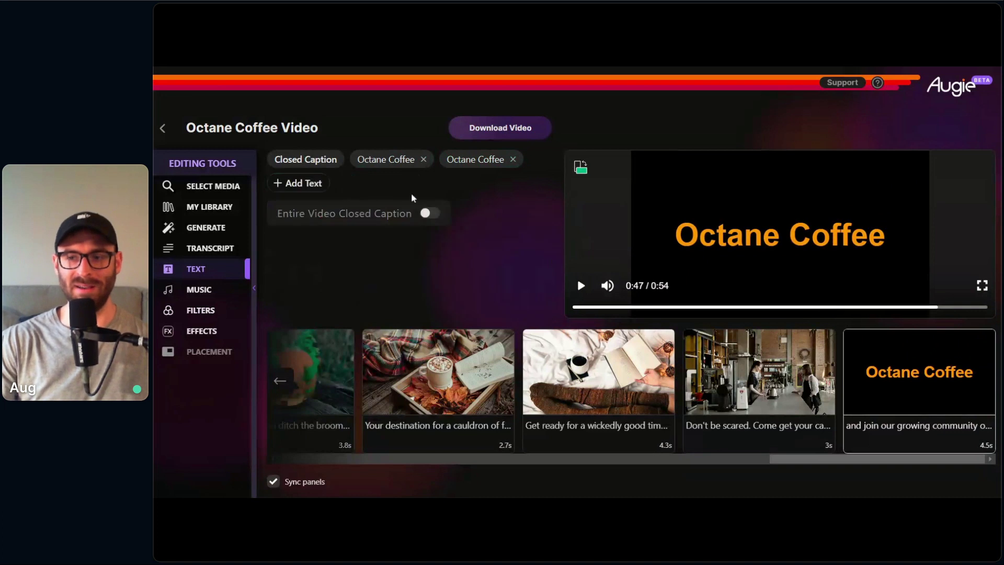
left_click(478, 159)
Step: Make the background of the final scene's "Octane Coffee" text fully transparent, #00000000
scroll(476, 282, "down", 3)
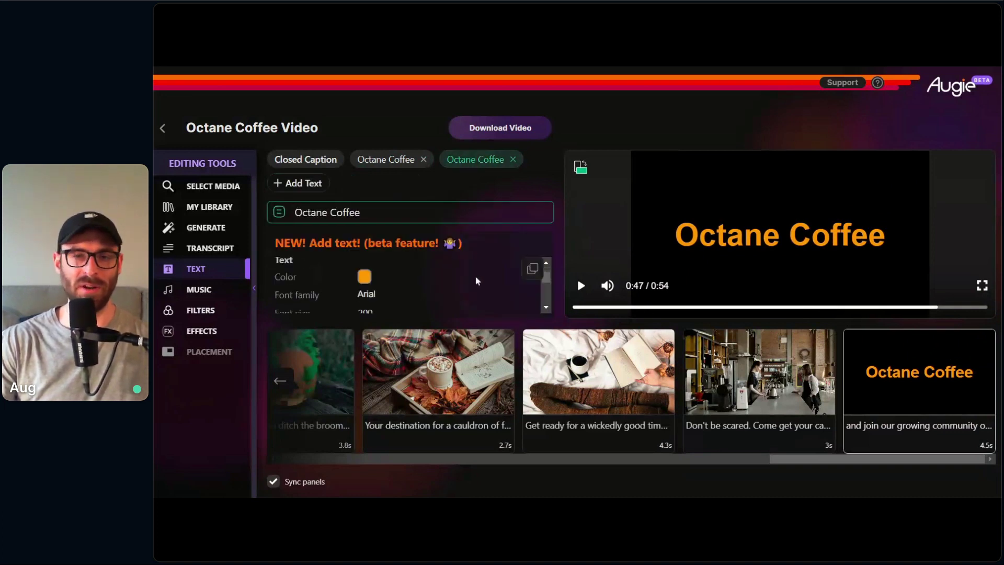
scroll(477, 282, "up", 2)
scroll(465, 285, "down", 2)
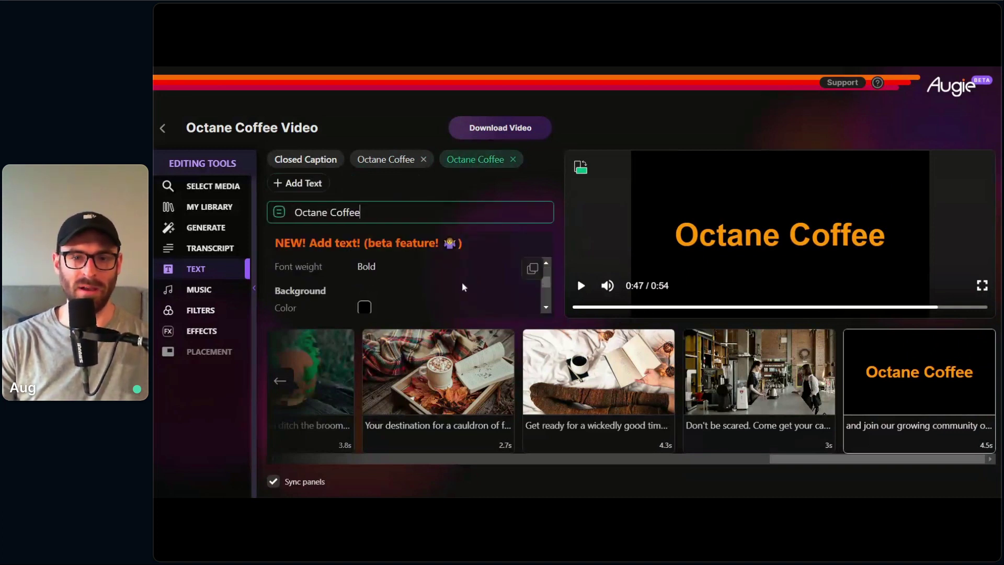
left_click(364, 307)
left_click(394, 289)
scroll(394, 289, "down", 2)
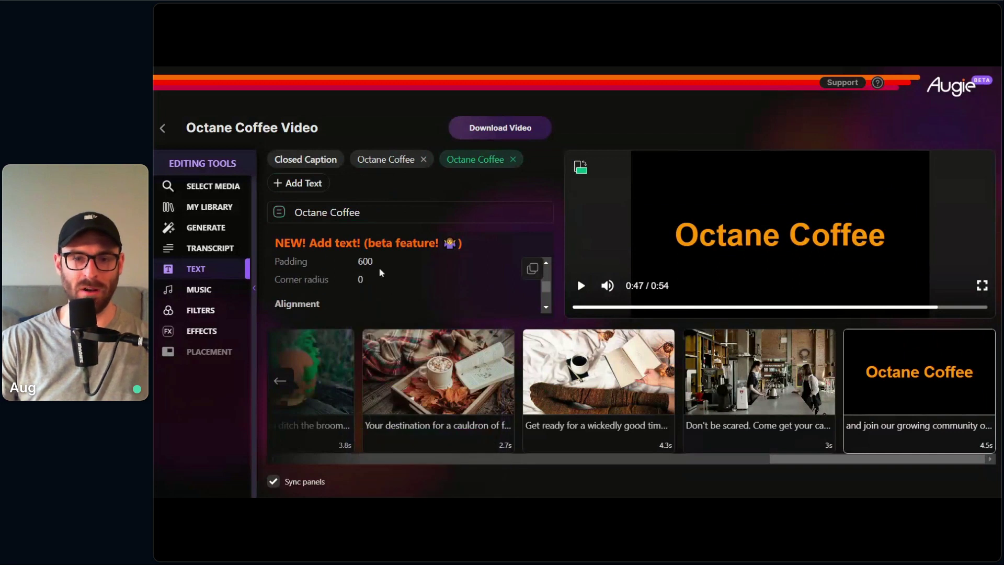
scroll(366, 264, "up", 2)
scroll(388, 304, "down", 2)
scroll(390, 300, "up", 2)
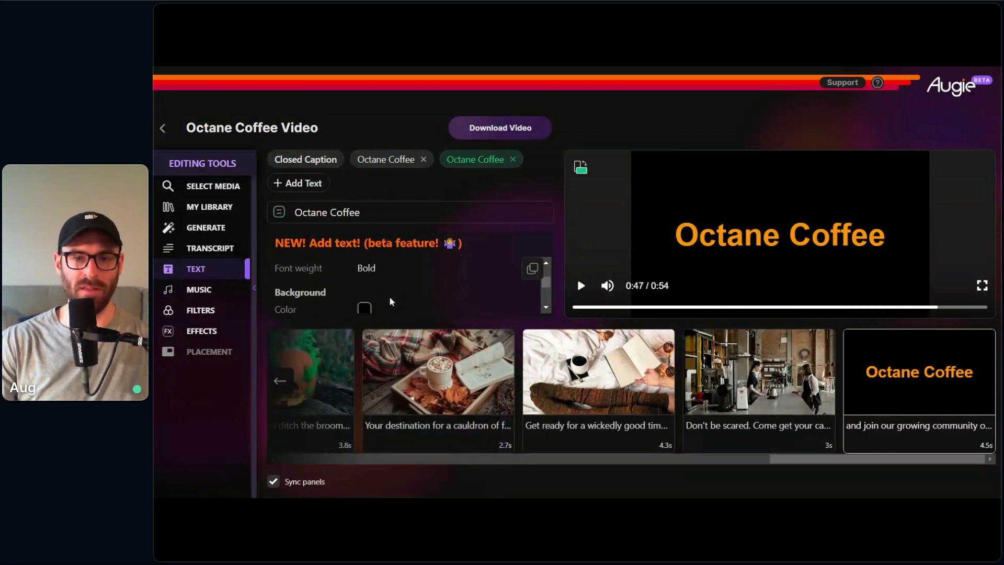
left_click(364, 308)
left_click(361, 454)
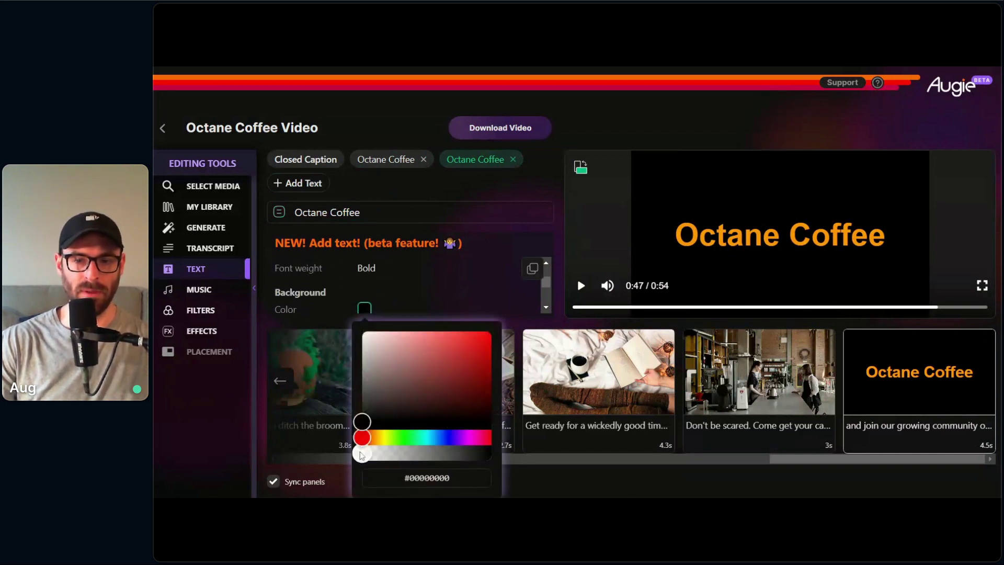
left_click(444, 278)
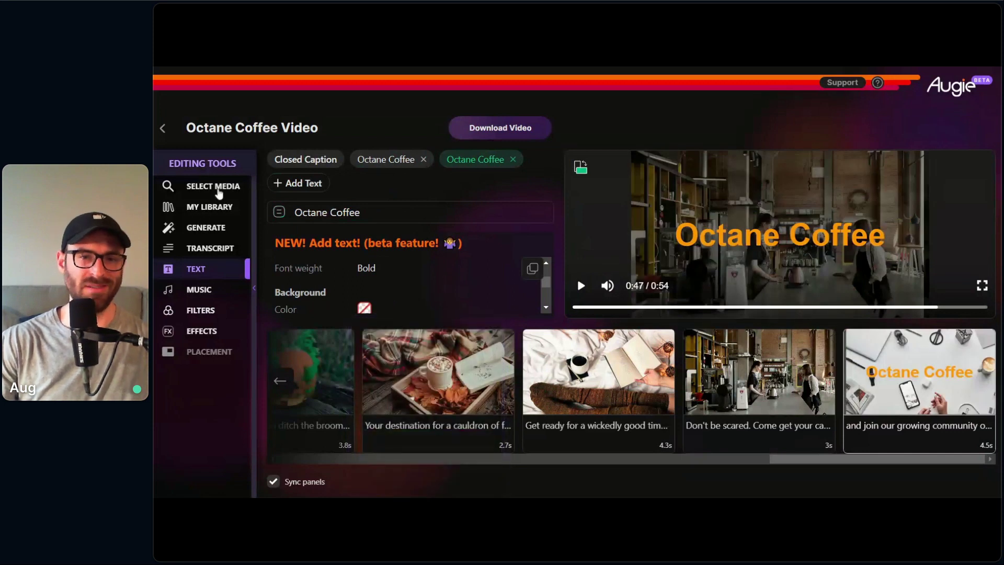
Step: Search the stock photos for "black picture" to find a plain background for the final scene
left_click(218, 191)
double_click(369, 162)
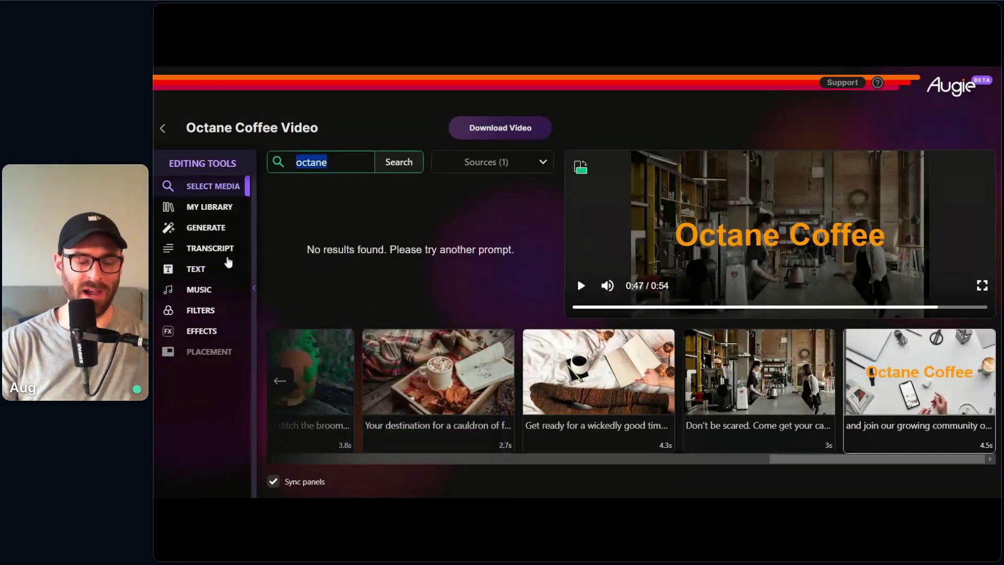
type("black ")
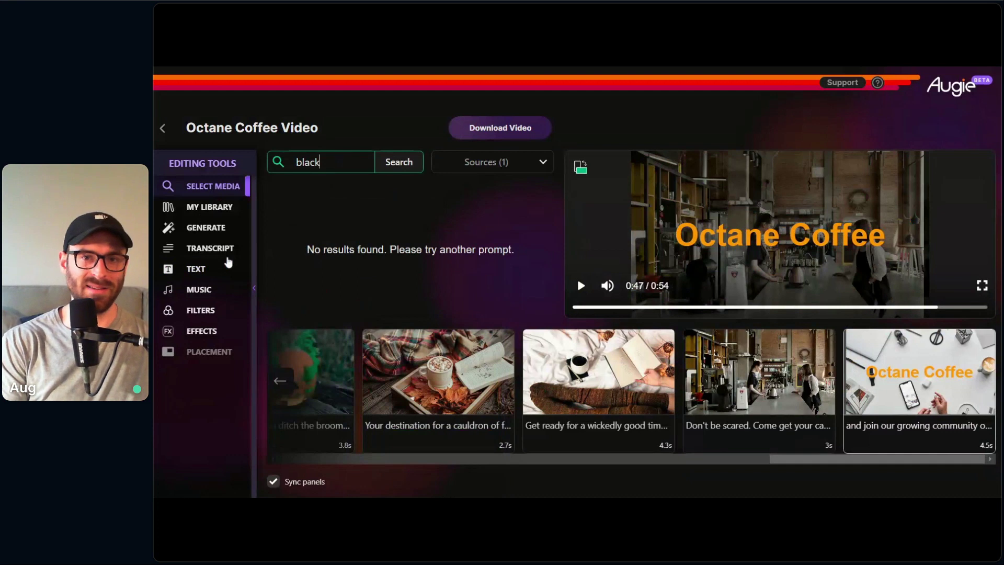
type("picture")
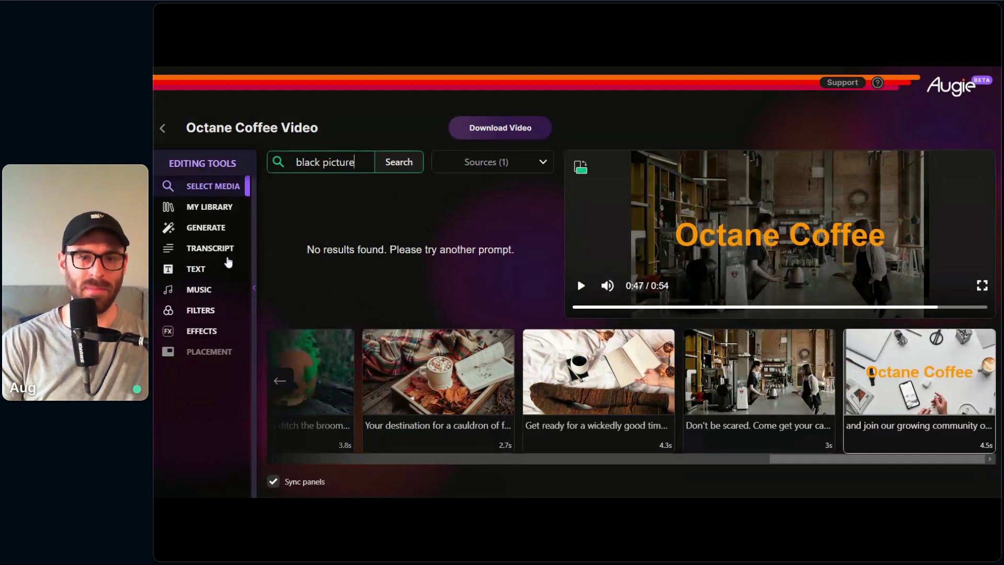
key("Return")
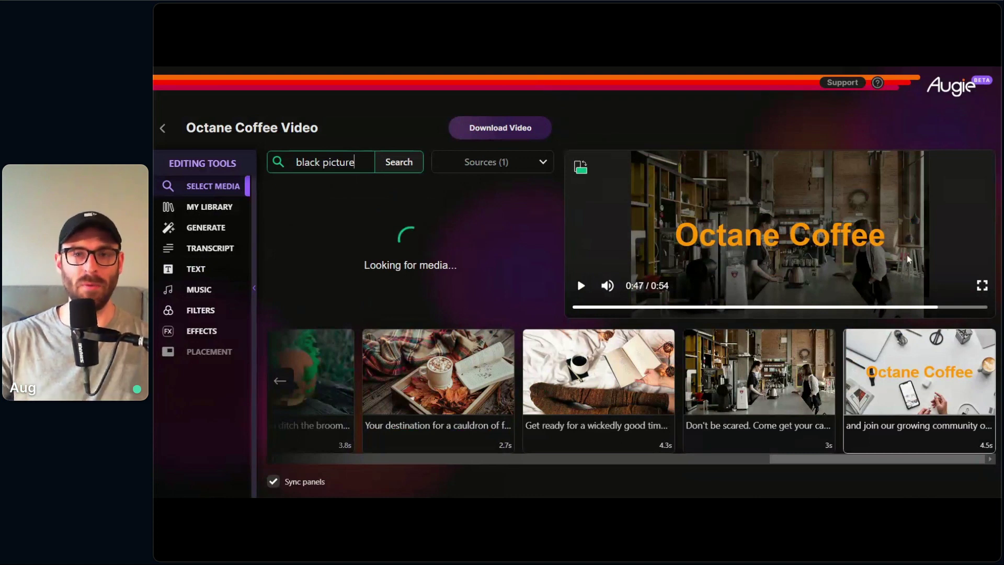
left_click(446, 170)
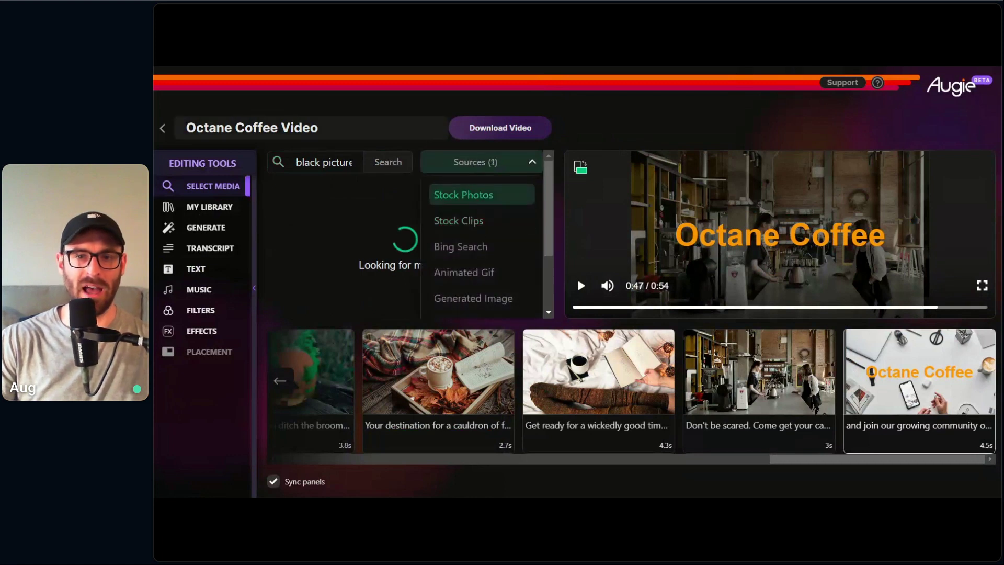
left_click_drag(419, 146, 565, 206)
left_click(528, 219)
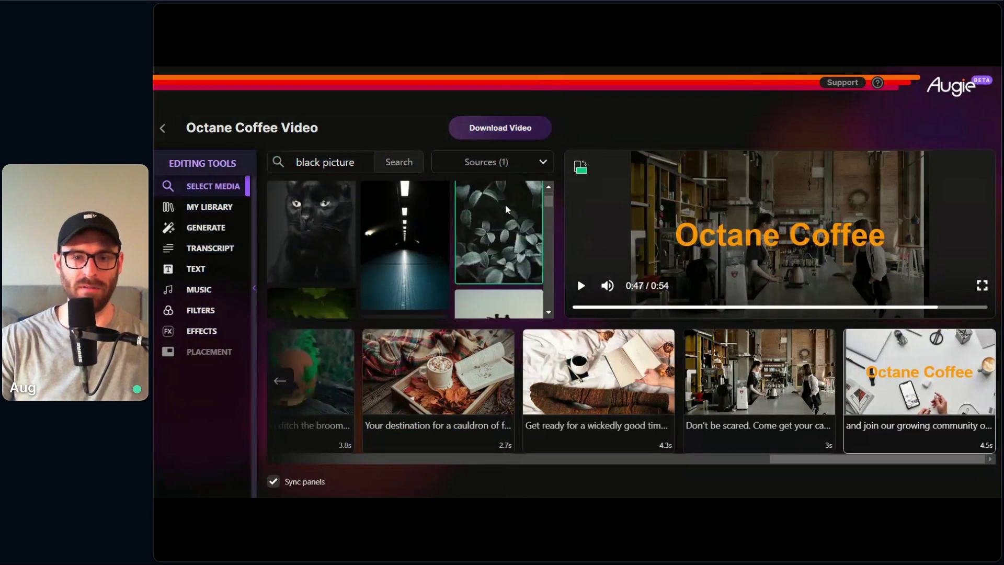
Step: Switch the media search source from Stock Photos to Bing Search
left_click(503, 165)
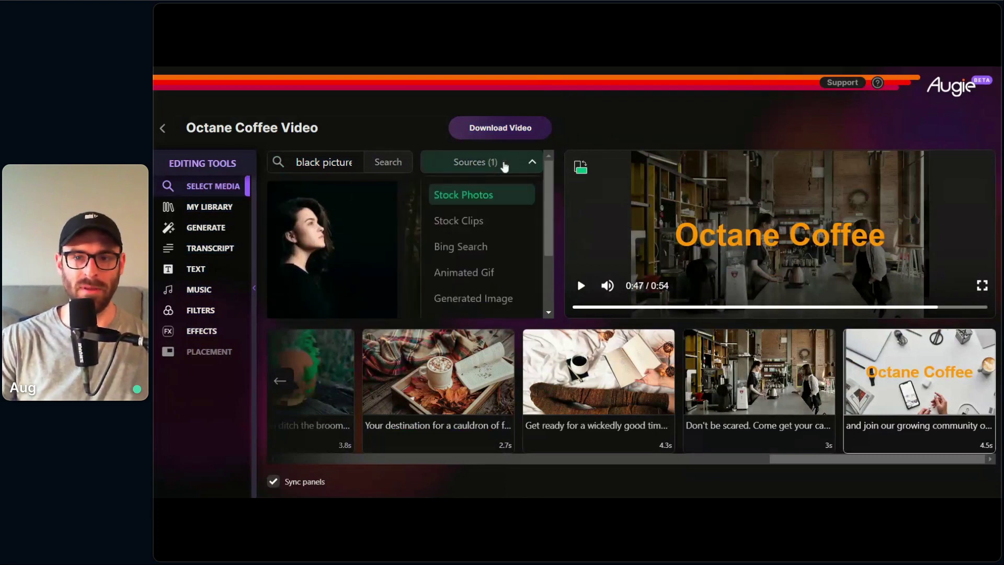
left_click(478, 247)
left_click(489, 195)
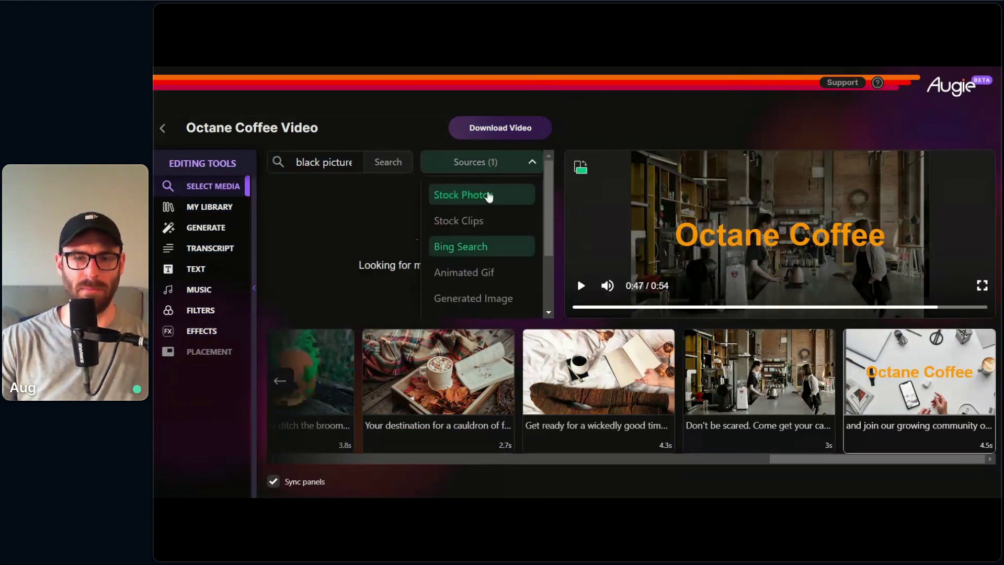
left_click(382, 192)
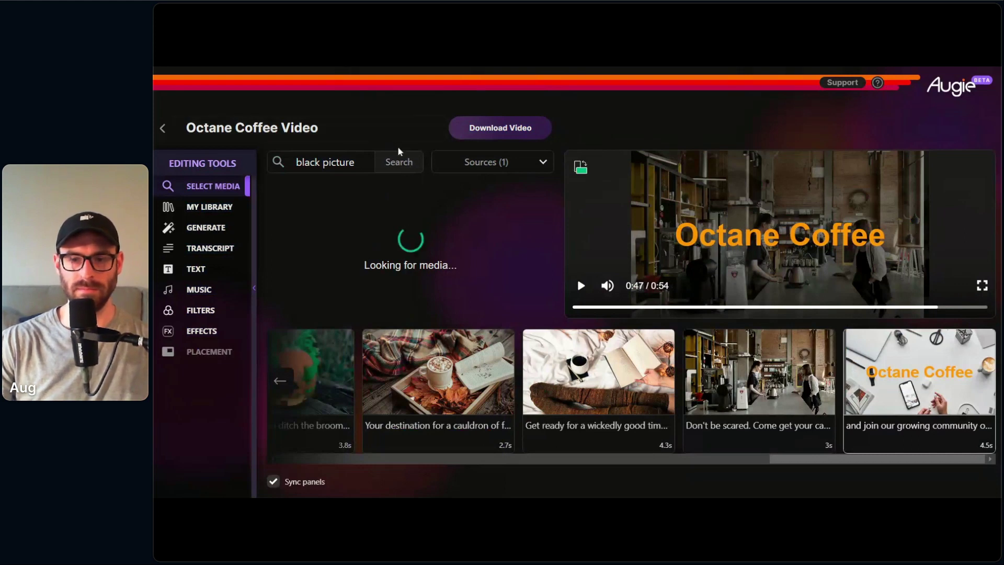
Step: Replace the final scene's image with a plain black picture from the results and preview it
mouse_move(827, 372)
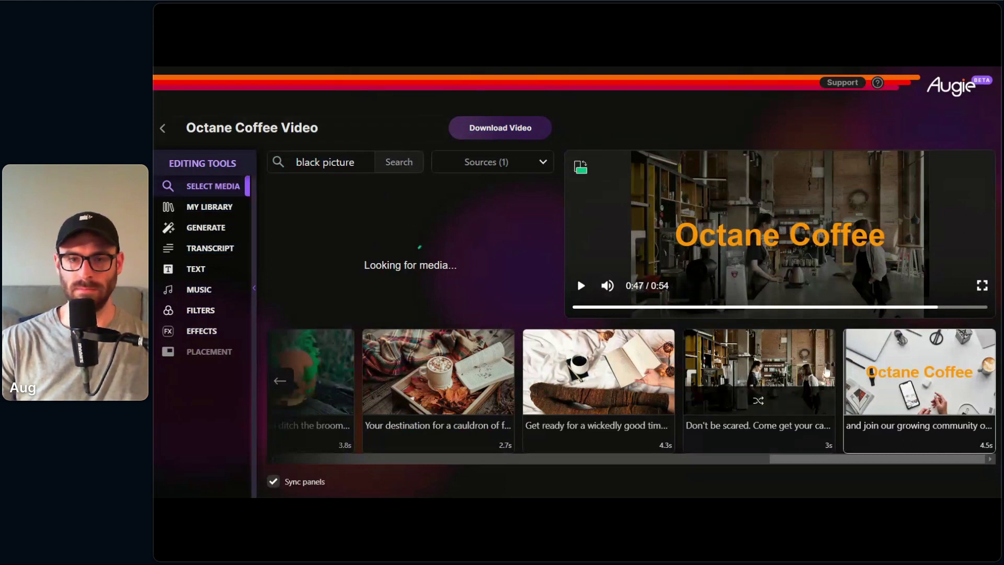
left_click(912, 437)
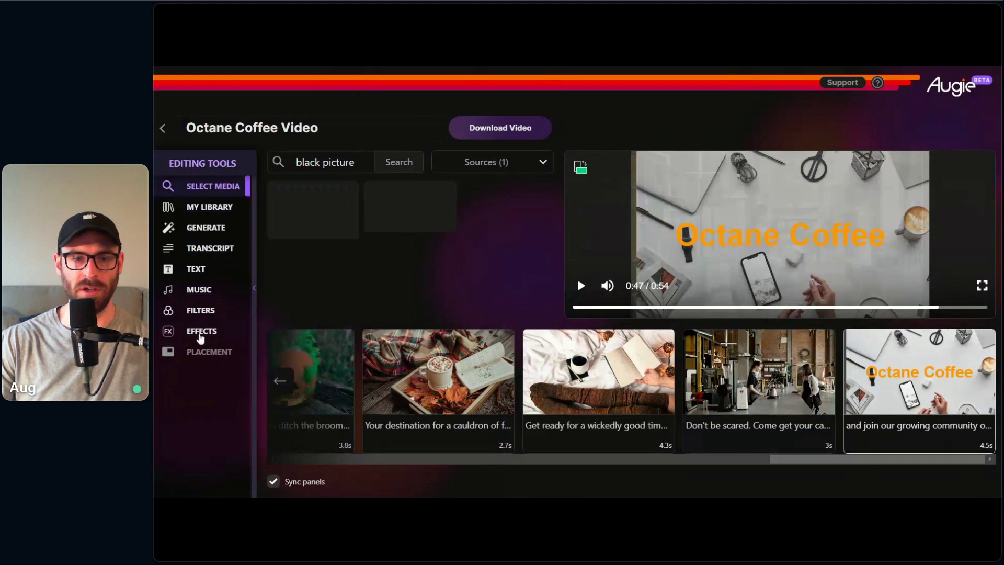
left_click(407, 208)
left_click(581, 286)
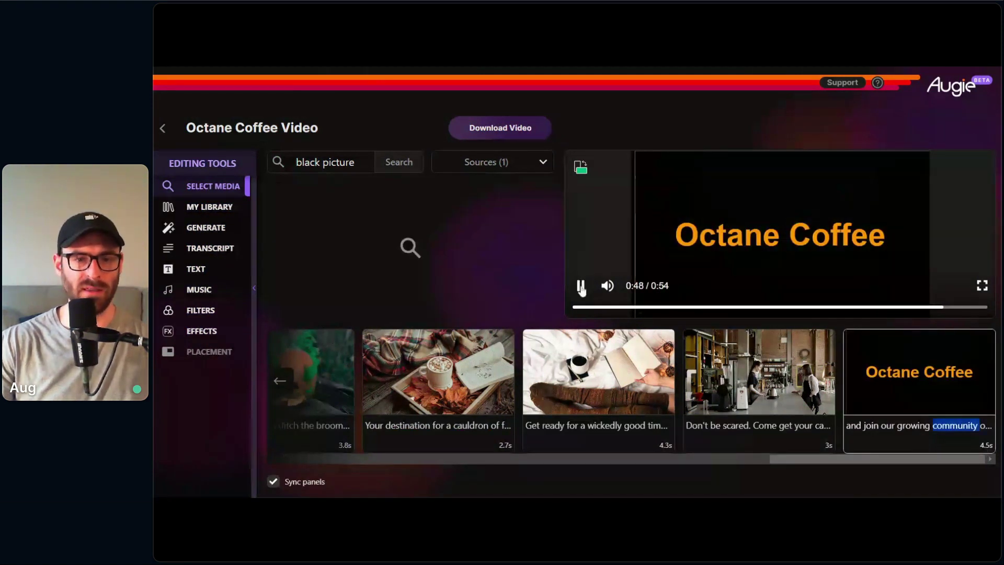
left_click(581, 286)
Step: Set the final scene's Ken Burns effect and transition to None, and preview the scene
left_click(220, 331)
left_click(356, 219)
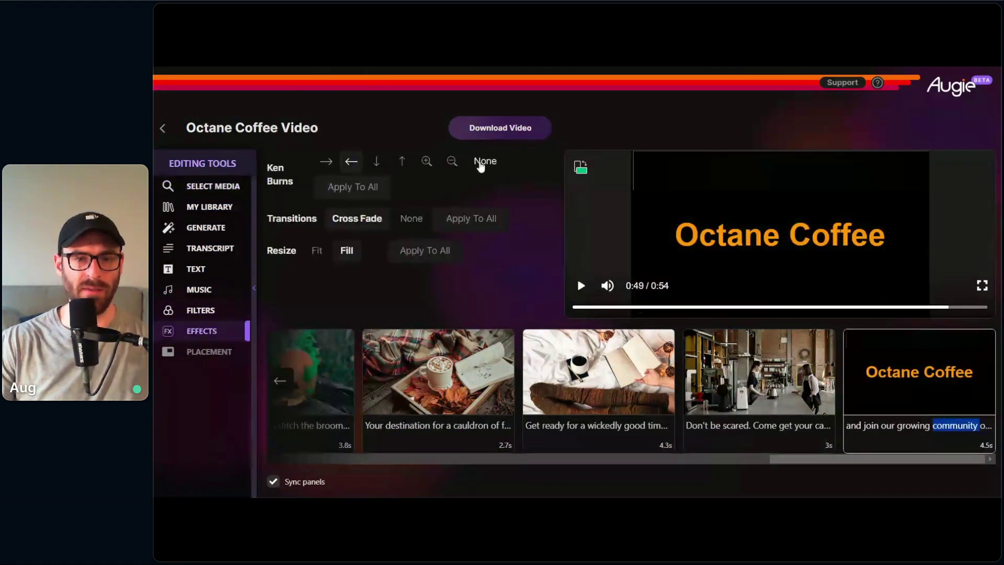
left_click(416, 222)
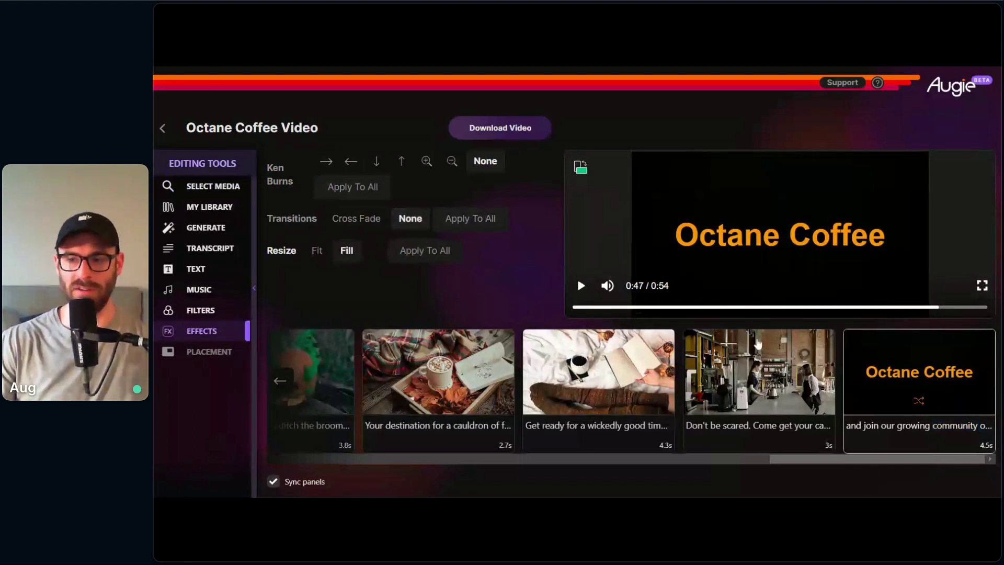
left_click(581, 286)
left_click(581, 285)
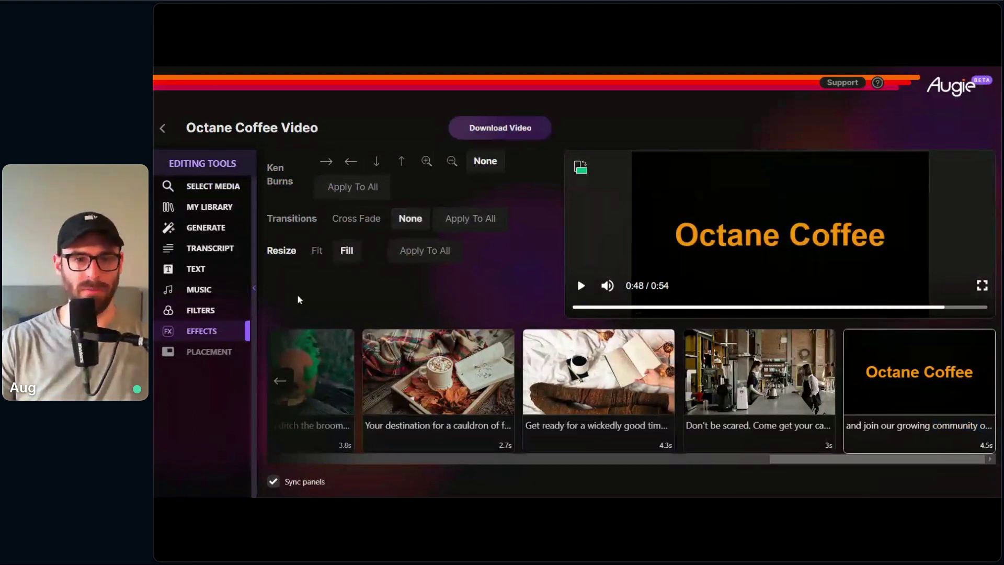
Step: Try adding a second text reading "Come by today!" to the final scene, and remove it
left_click(212, 271)
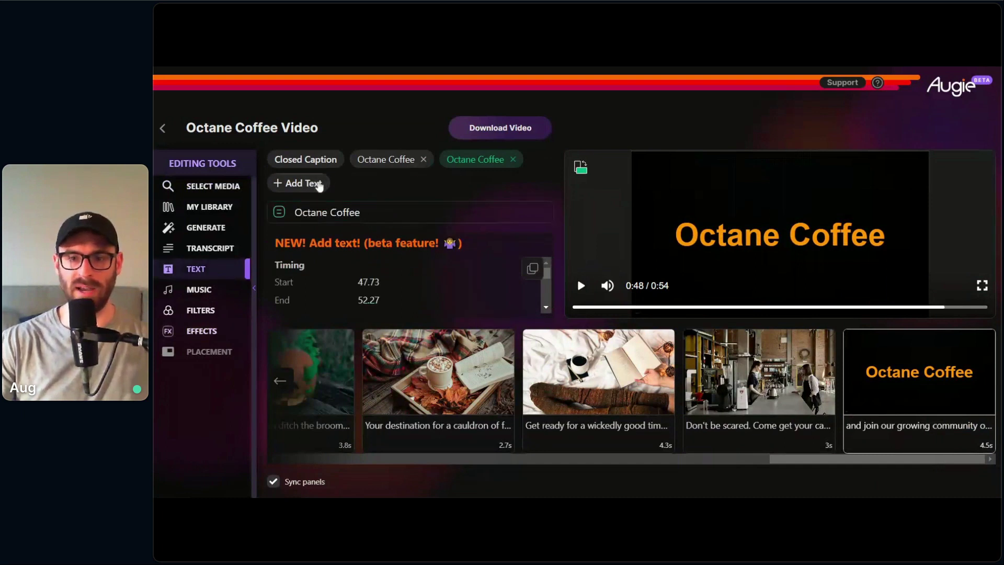
left_click(303, 184)
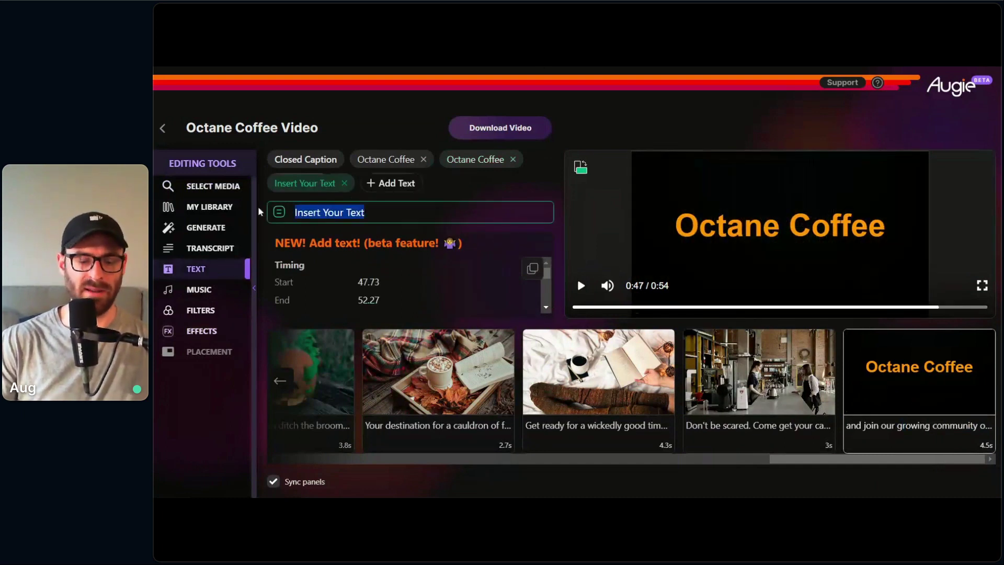
type("Come by ")
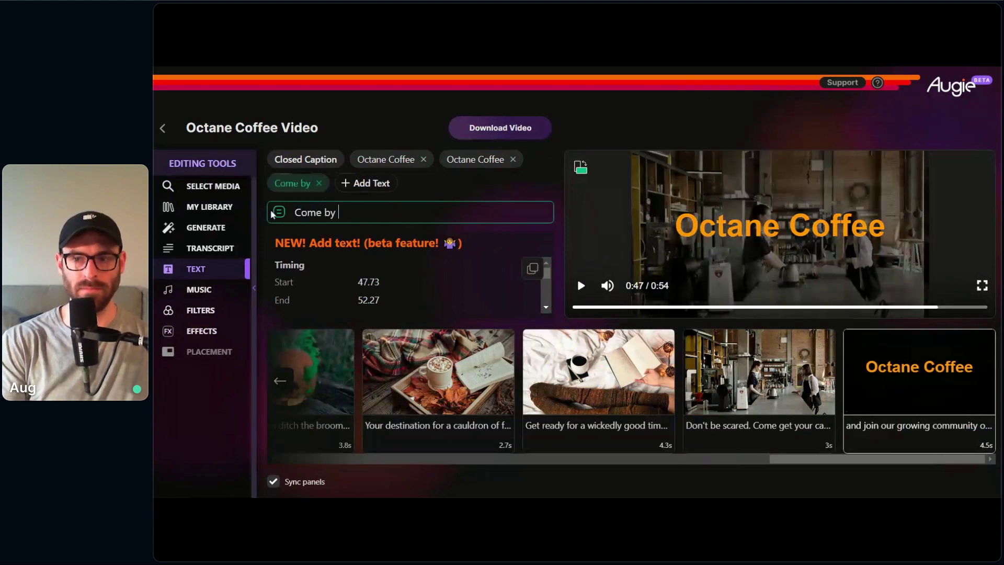
type("today!")
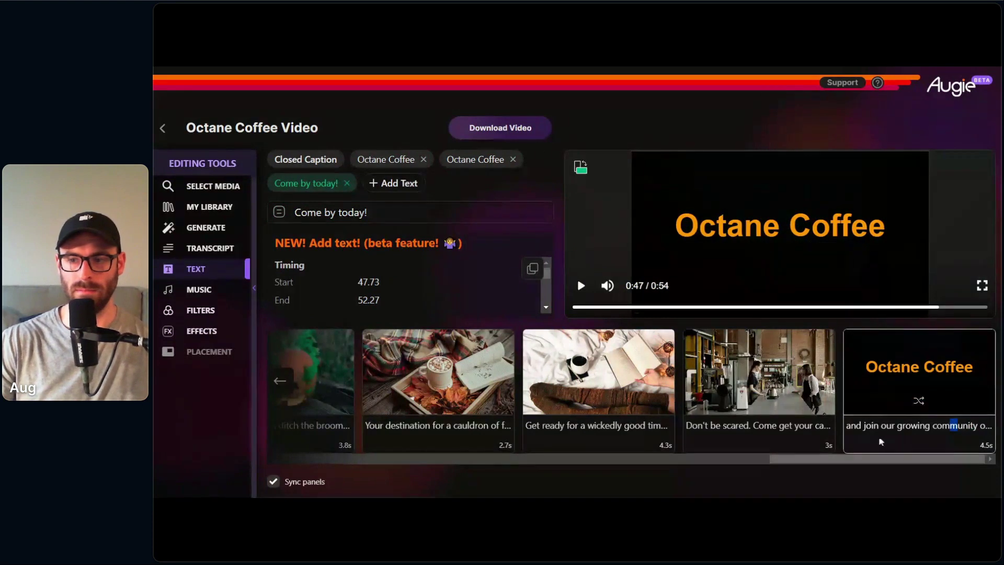
left_click_drag(817, 458, 858, 449)
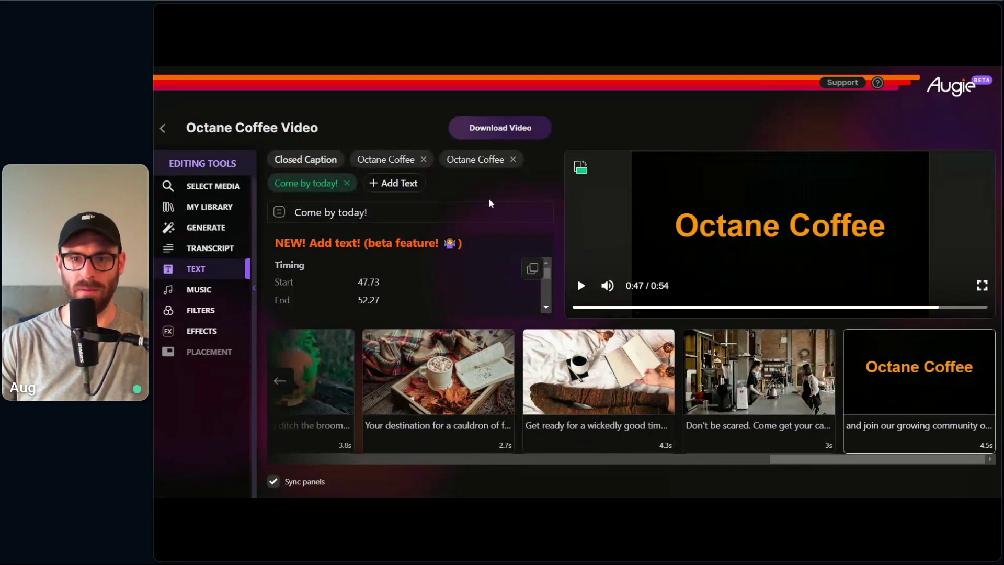
left_click(348, 184)
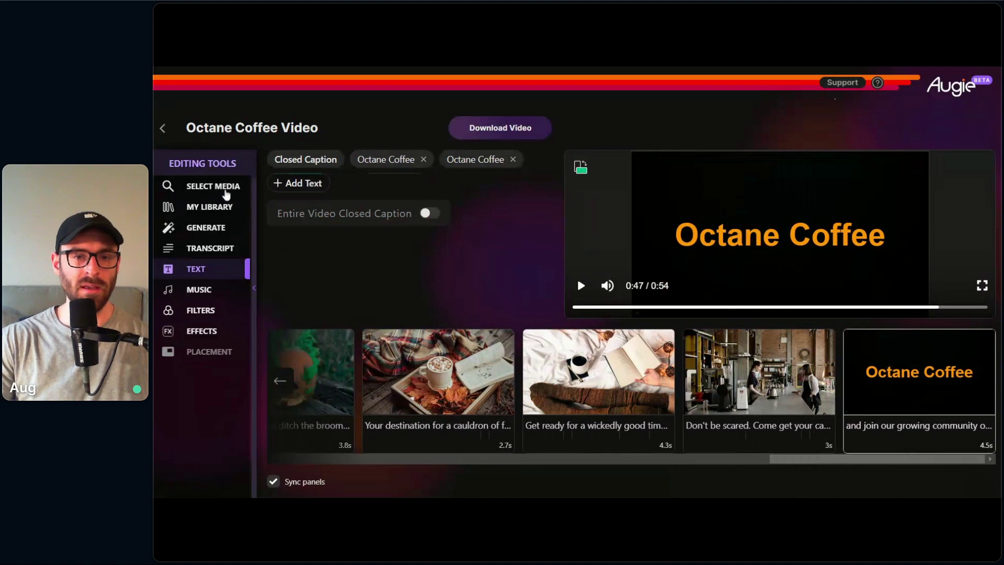
Step: Browse the list of available background music tracks
left_click(203, 293)
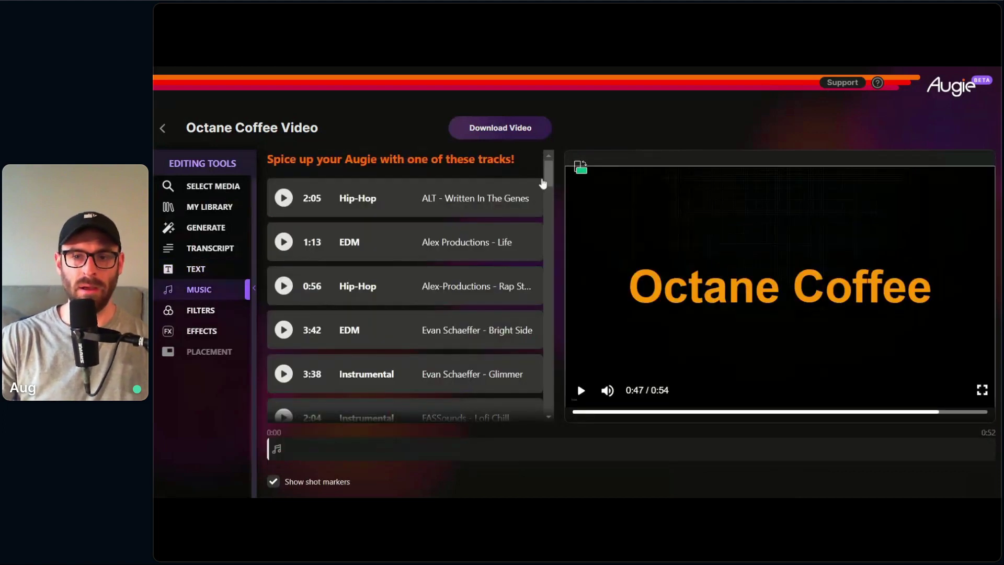
scroll(543, 183, "down", 3)
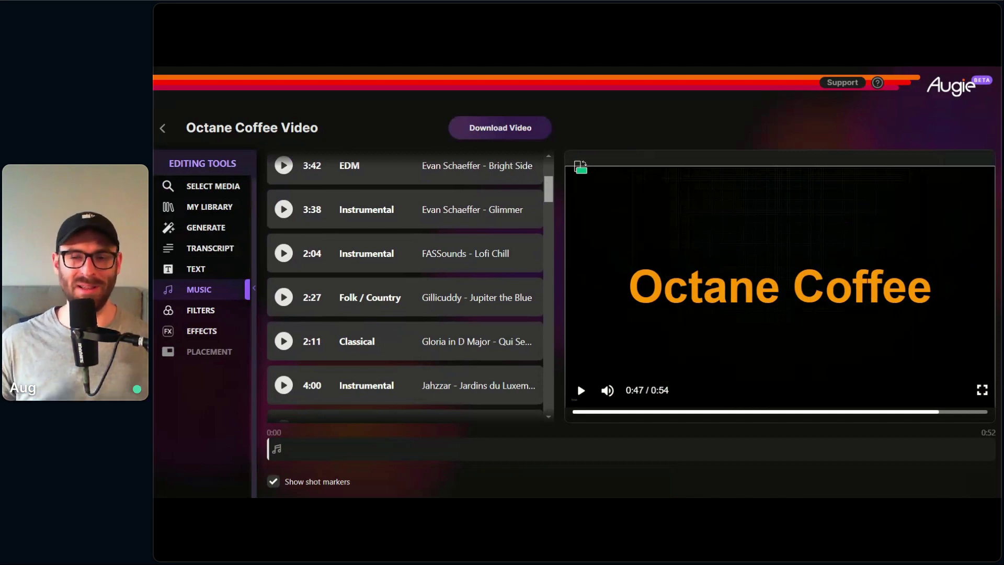
scroll(406, 283, "down", 6)
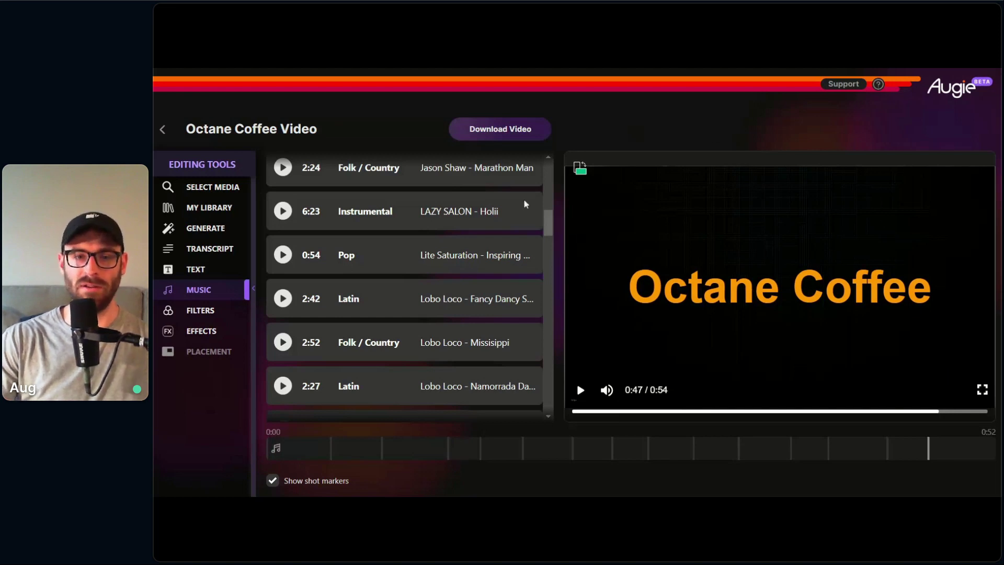
Step: Make the orange background of the first scene's "Octane Coffee" text semi-transparent
left_click(225, 188)
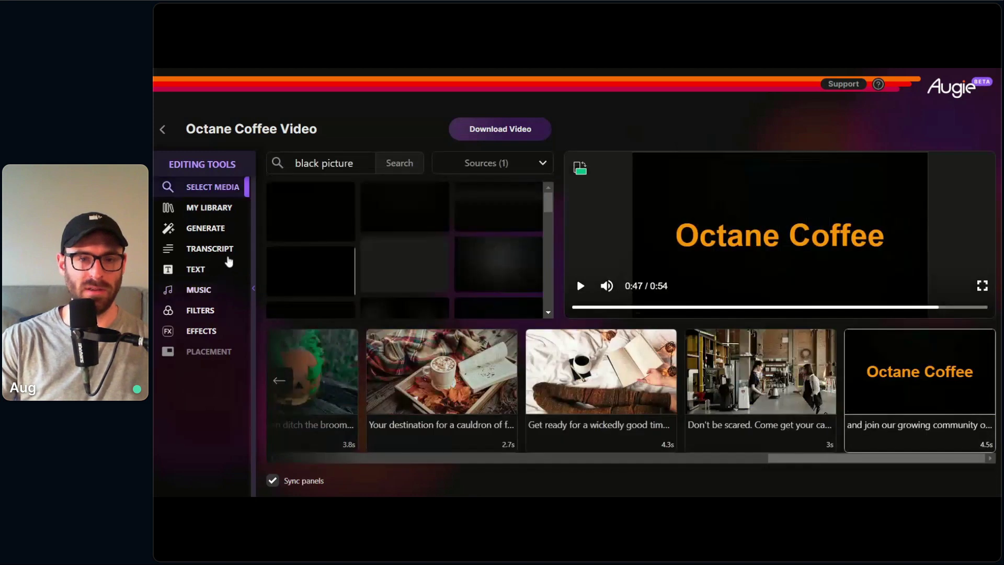
left_click_drag(803, 463, 230, 461)
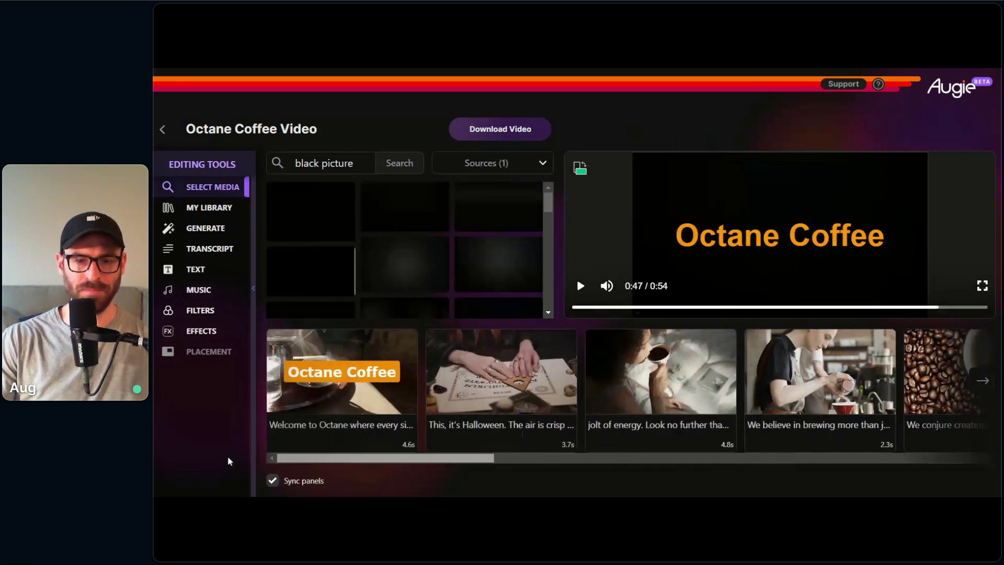
left_click(337, 442)
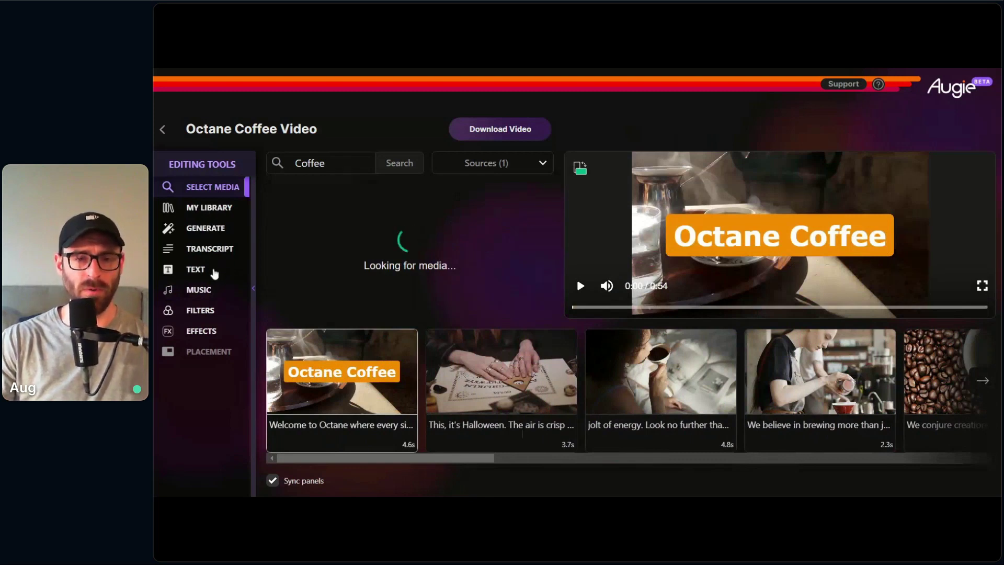
left_click(213, 270)
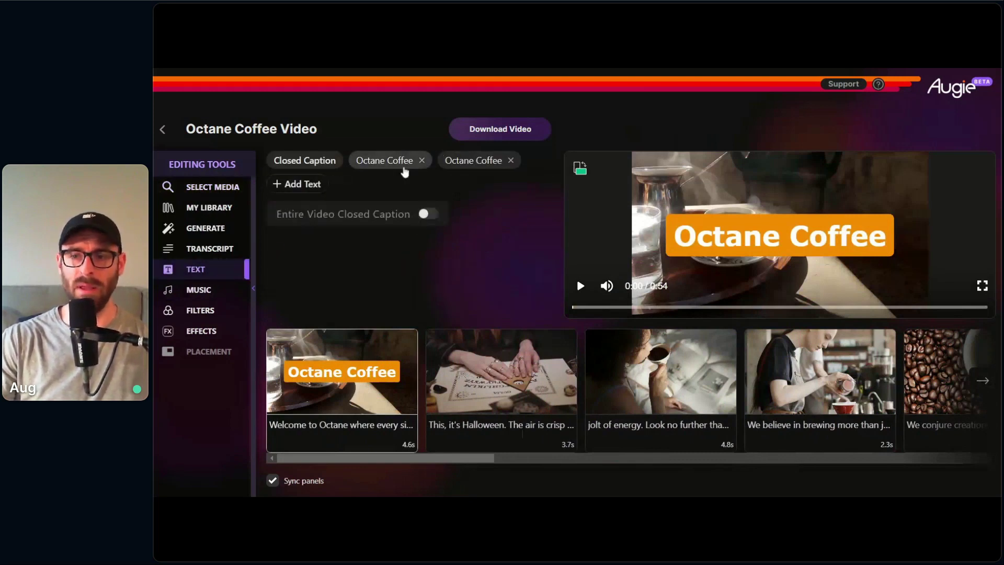
left_click(387, 163)
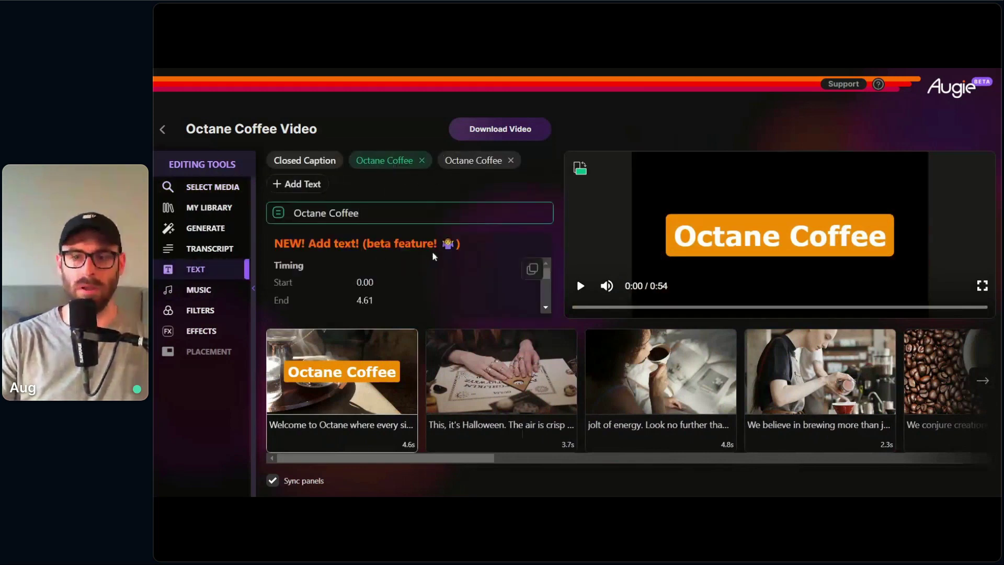
scroll(548, 281, "down", 5)
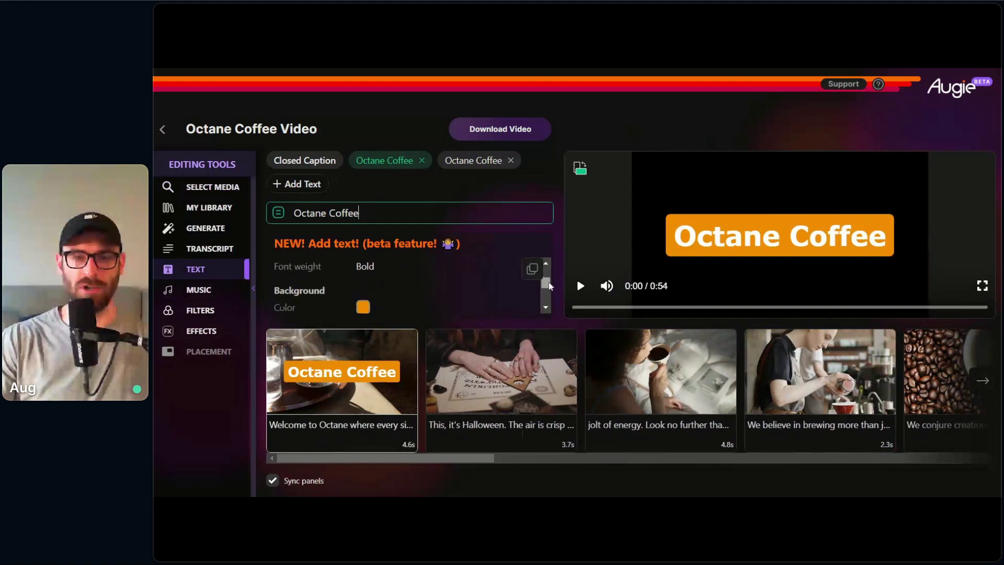
scroll(547, 286, "down", 1)
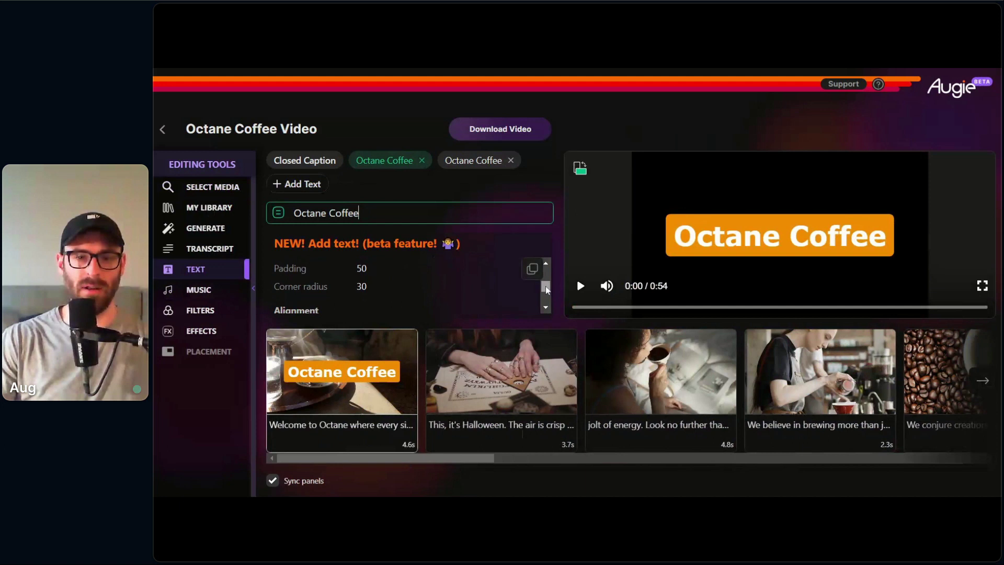
scroll(364, 264, "up", 1)
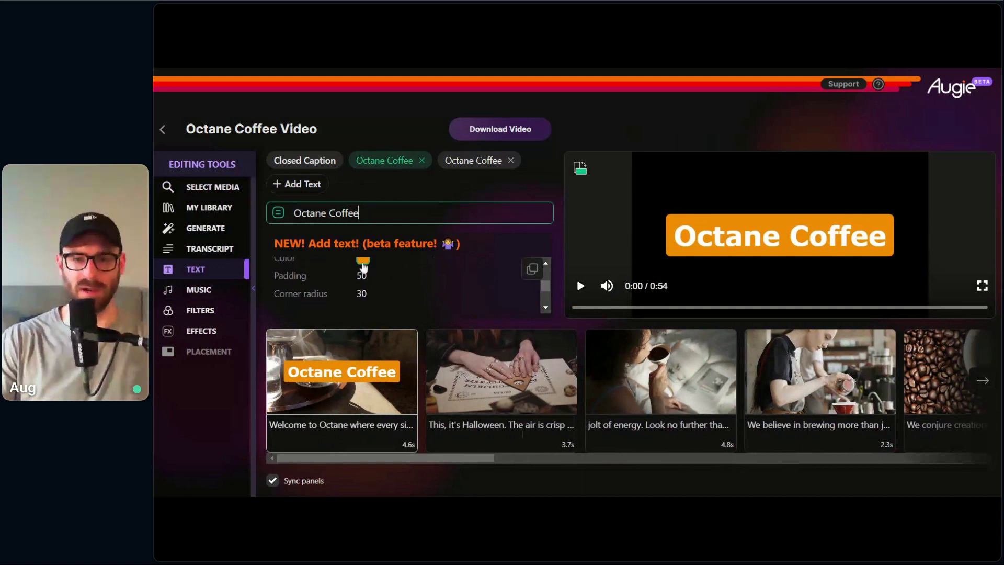
left_click(314, 434)
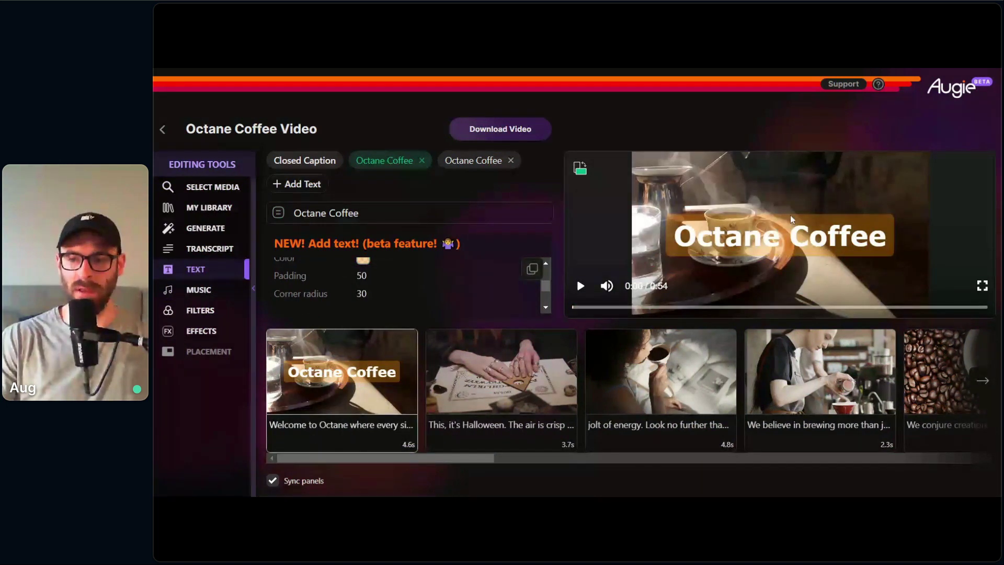
Step: Give the final scene's "Octane Coffee" text a semi-transparent black background colour, #00000059
scroll(854, 449, "right", 10)
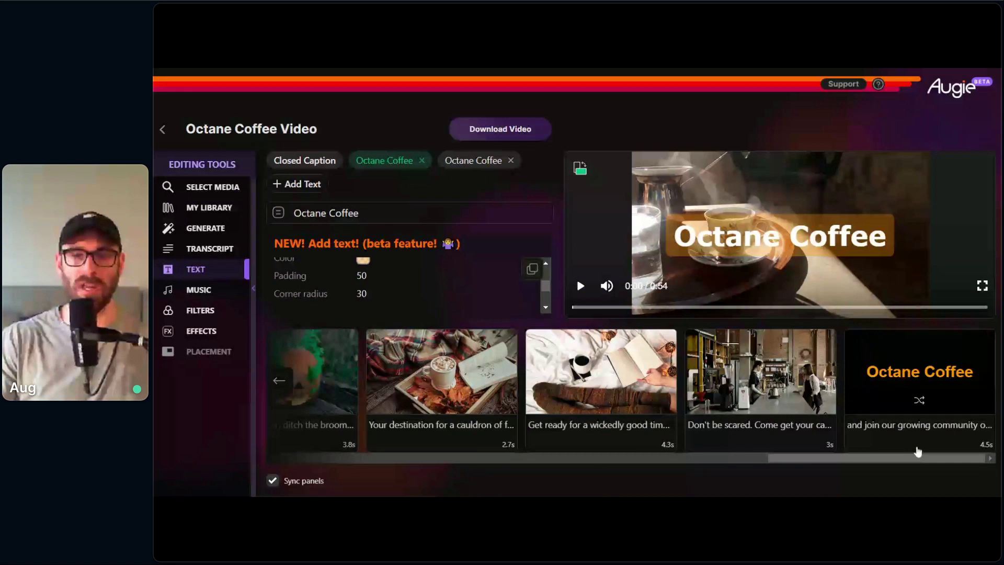
left_click(918, 451)
left_click(363, 260)
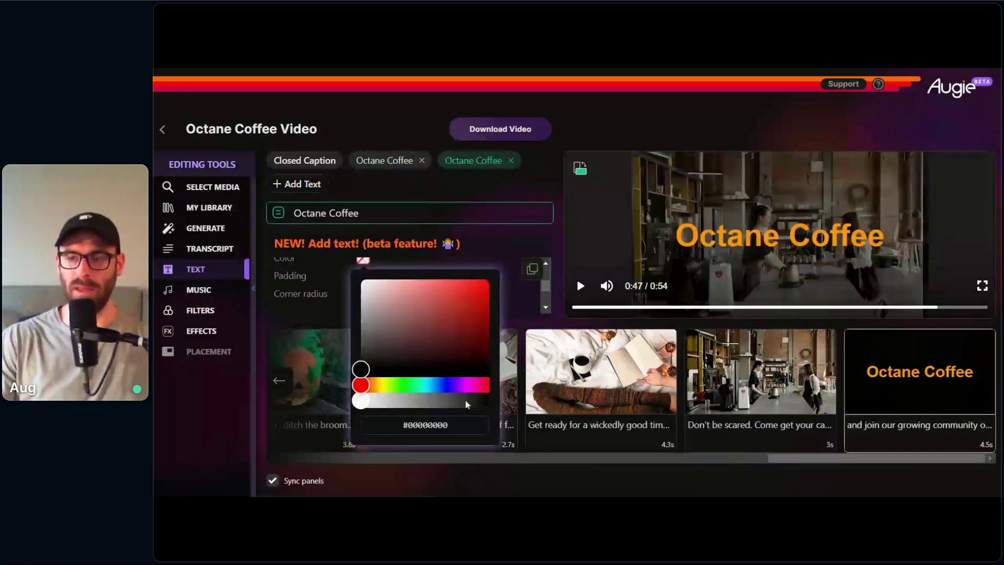
left_click(406, 401)
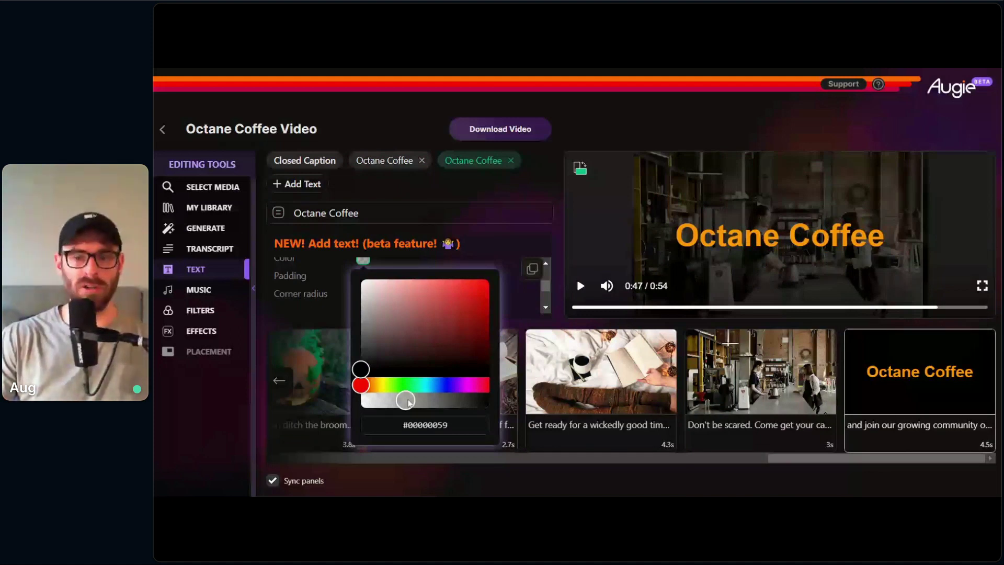
left_click(348, 462)
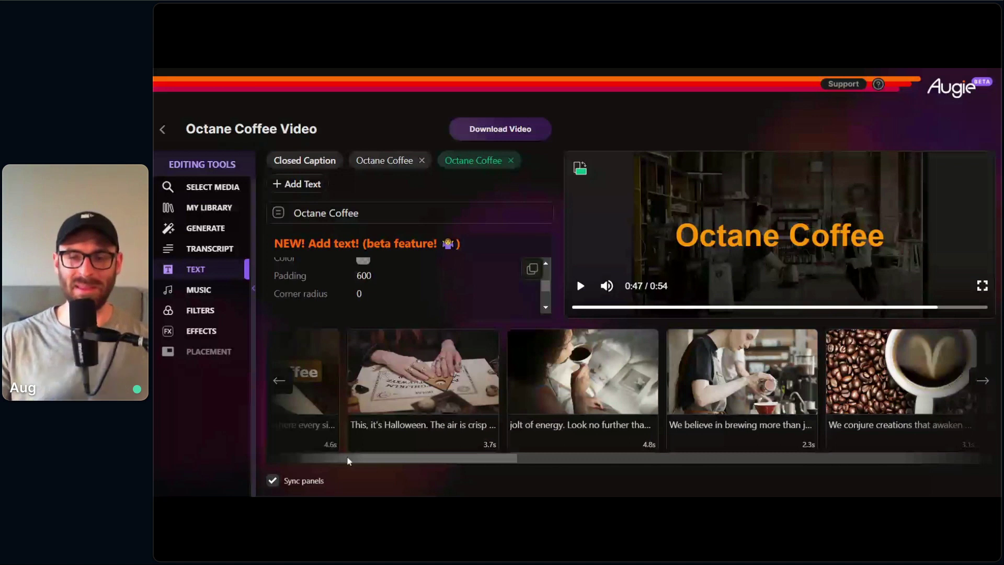
Step: Browse the background music tracks and preview the instrumental track "Olexy - Morning Garden"
left_click(215, 292)
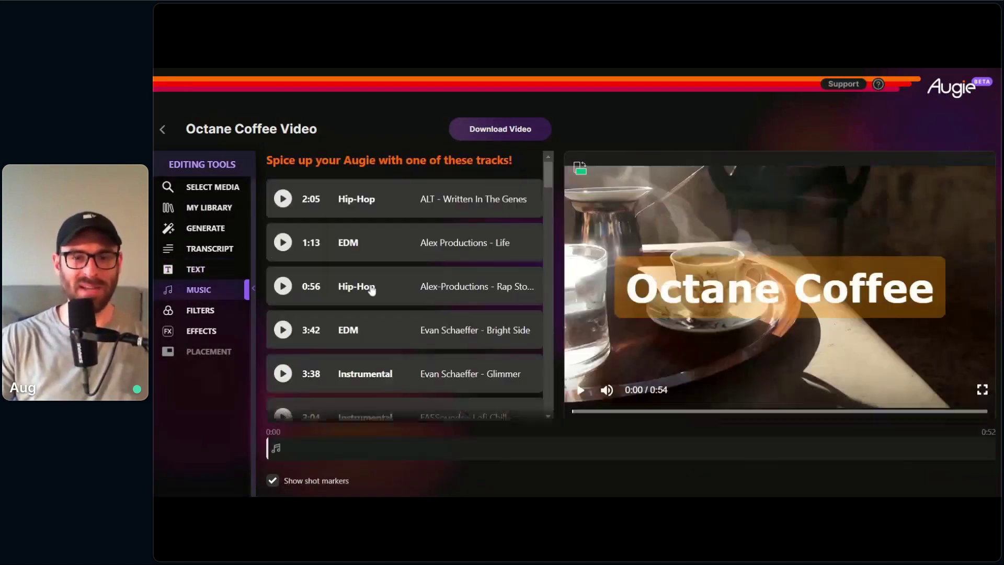
scroll(549, 188, "down", 2)
left_click_drag(549, 188, 545, 215)
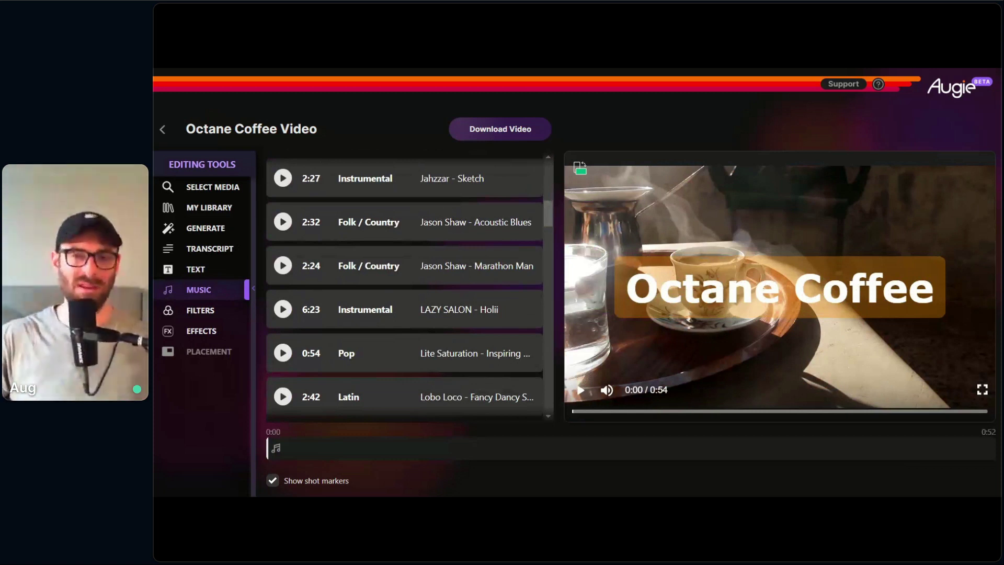
scroll(439, 251, "down", 10)
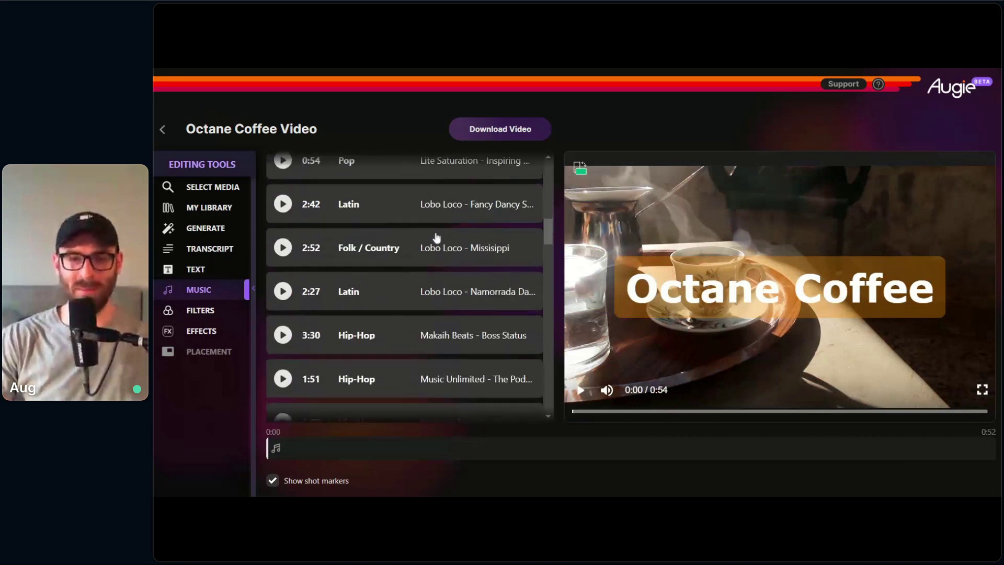
scroll(434, 249, "down", 6)
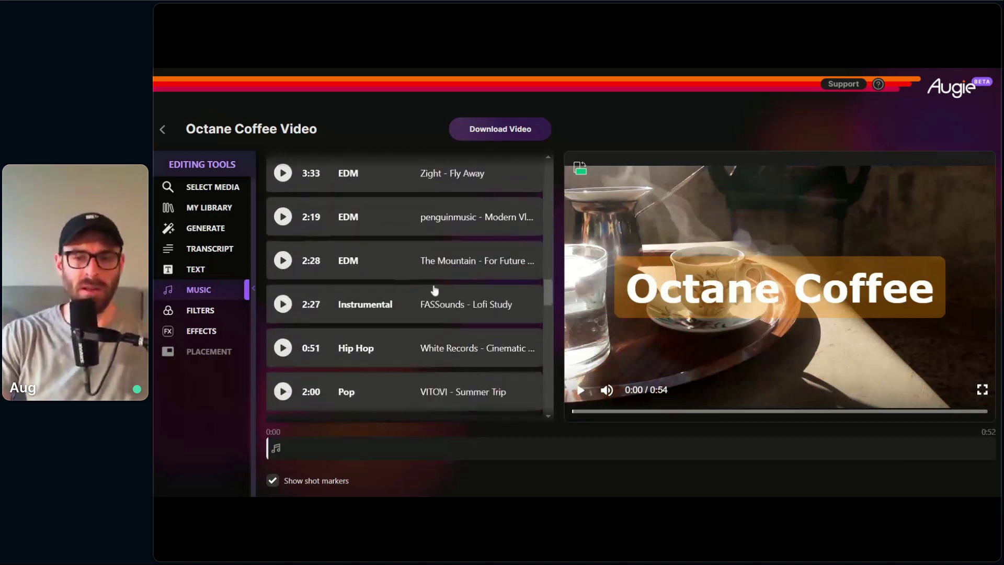
scroll(440, 291, "down", 5)
scroll(448, 290, "down", 1)
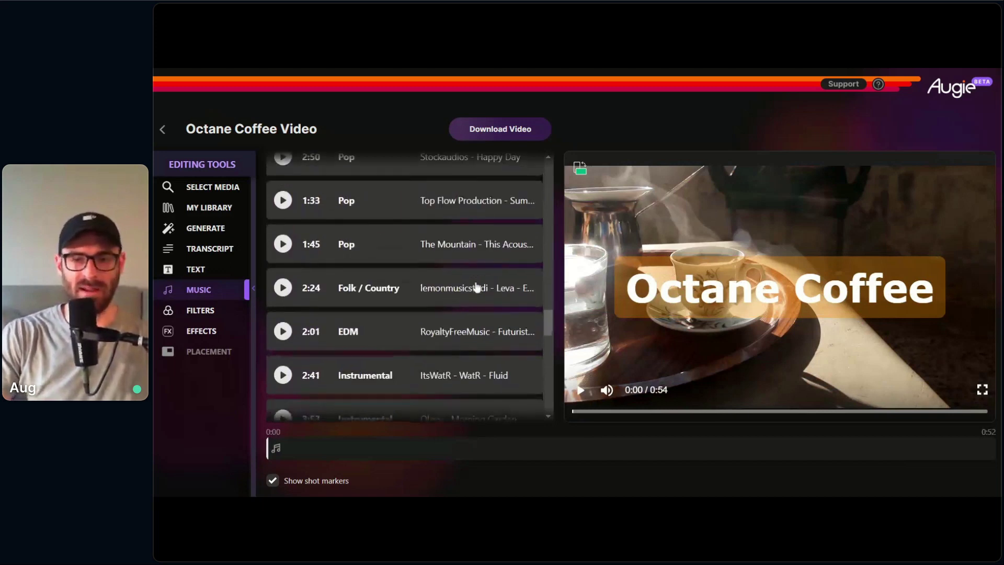
scroll(476, 287, "down", 2)
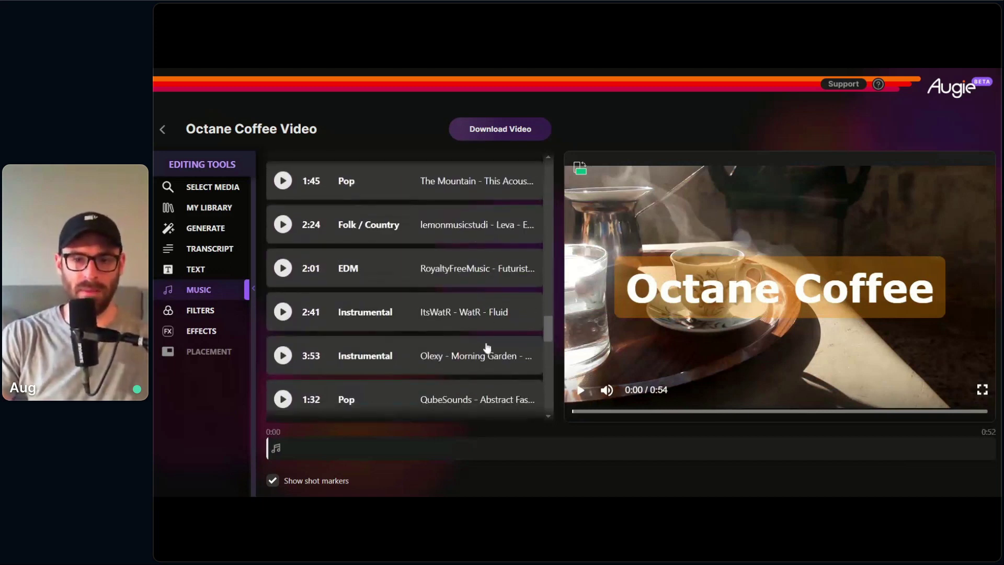
scroll(547, 328, "down", 1)
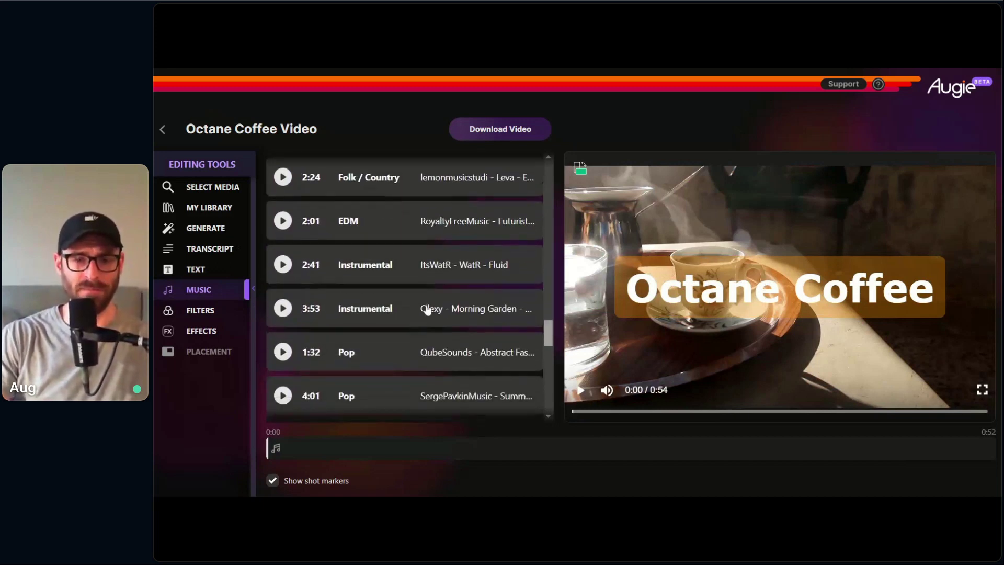
left_click(283, 308)
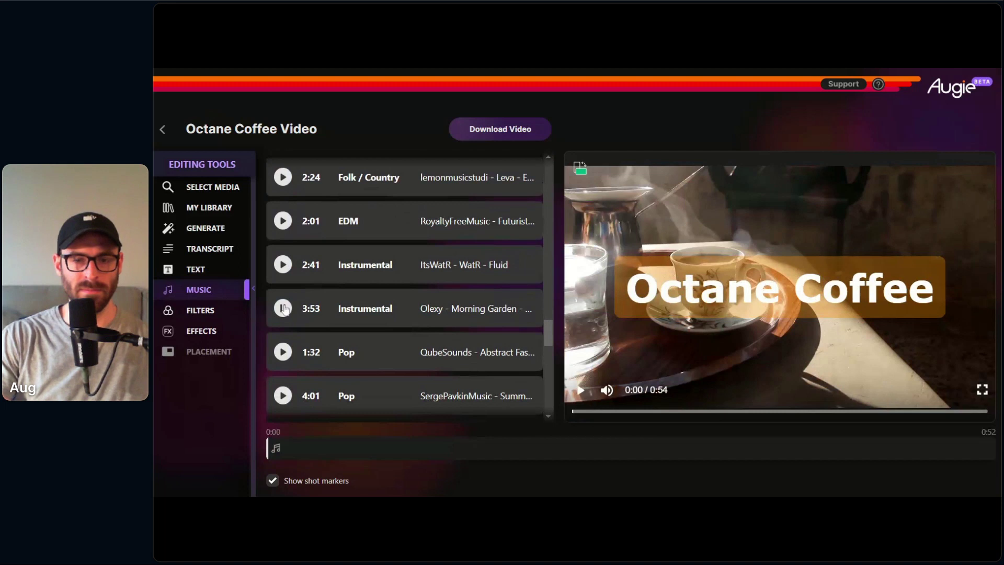
left_click(283, 309)
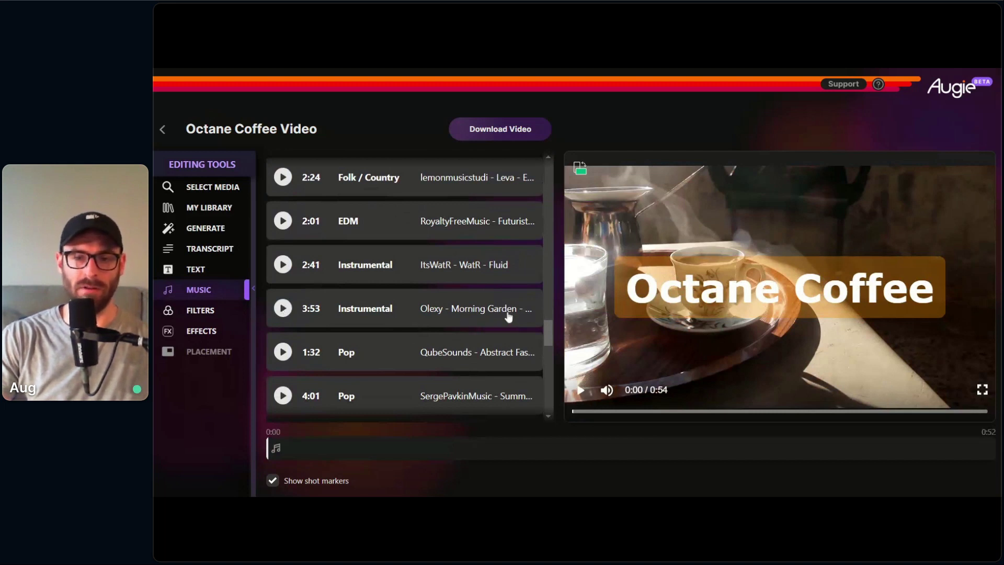
Step: Add the 2:13 instrumental track "AudioCoffee - Wake up to ..." as the video's background music
scroll(551, 333, "down", 2)
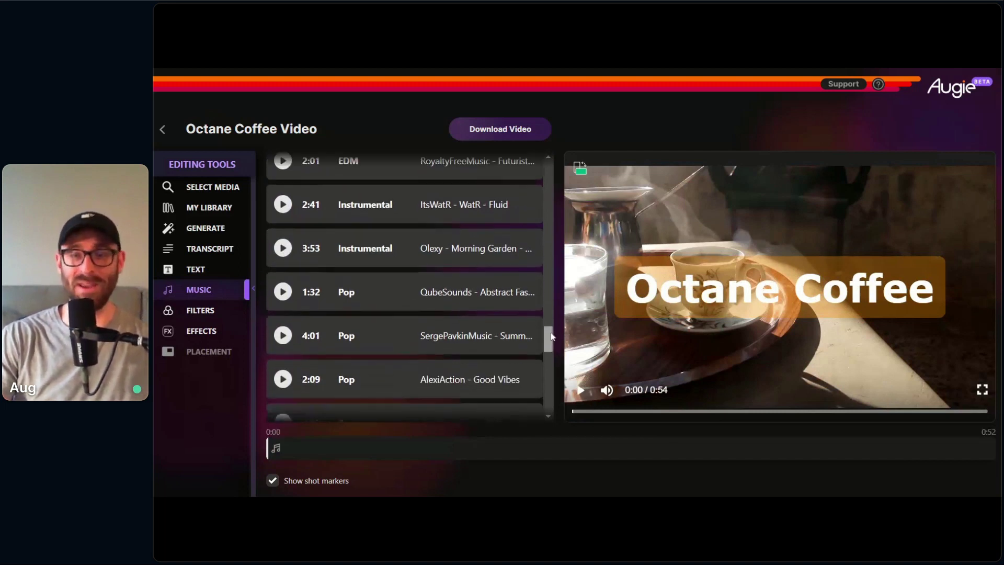
scroll(549, 337, "down", 3)
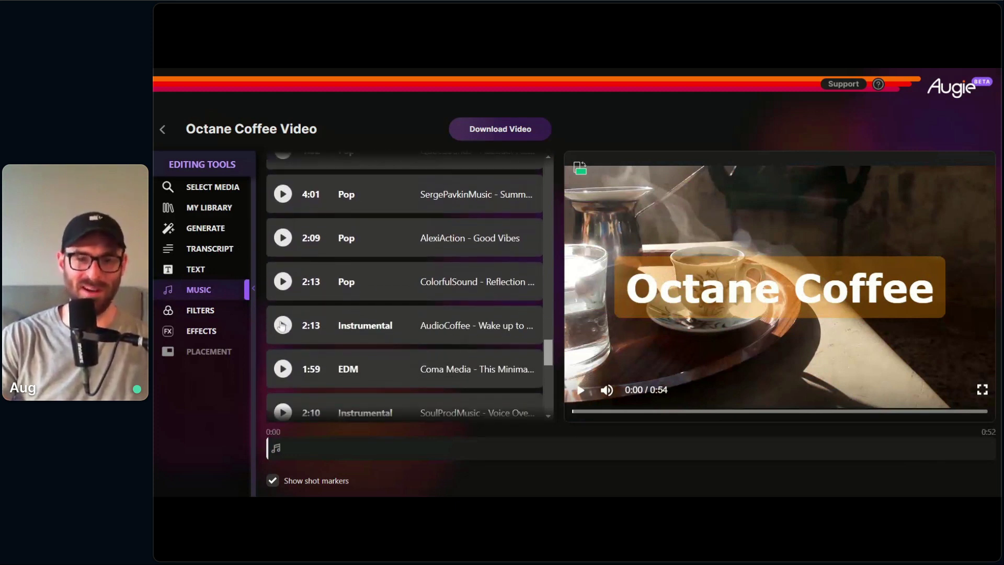
left_click(386, 326)
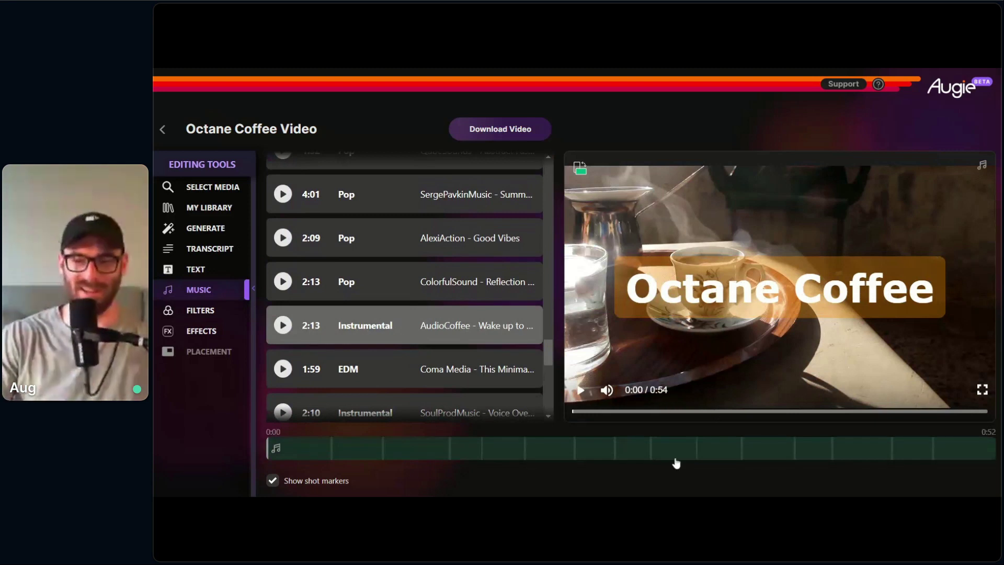
Step: Lower the background music's volume slightly and trim a little off the end of the track
mouse_move(636, 448)
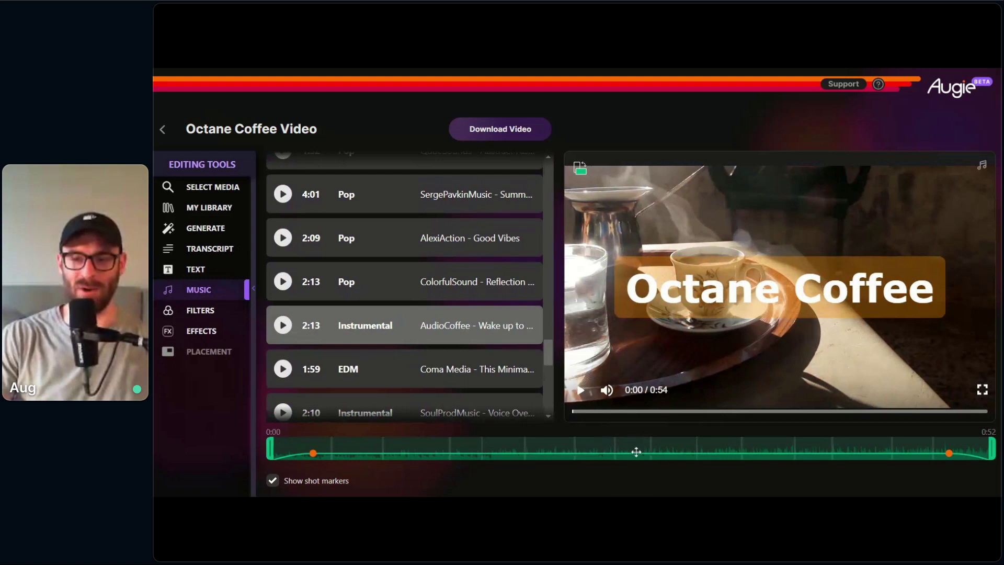
left_click_drag(643, 458, 612, 457)
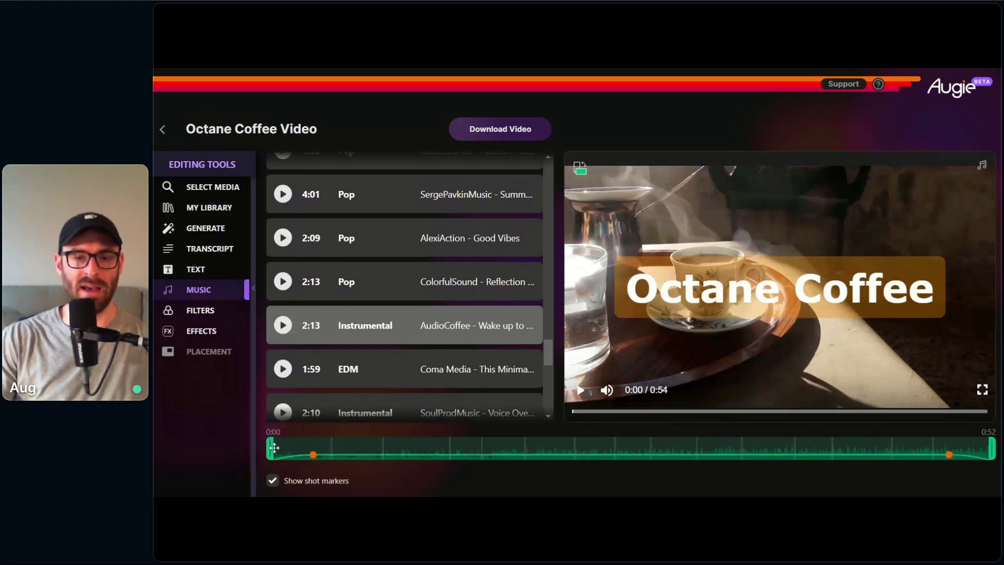
mouse_move(271, 451)
left_mouse_down()
mouse_move(388, 448)
mouse_move(270, 448)
left_mouse_up()
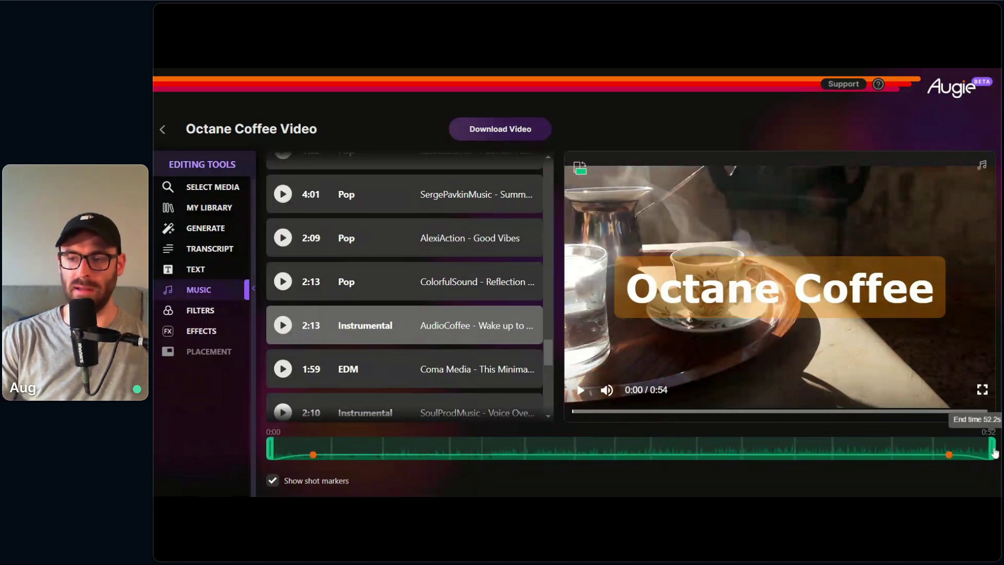
left_click_drag(992, 449, 949, 448)
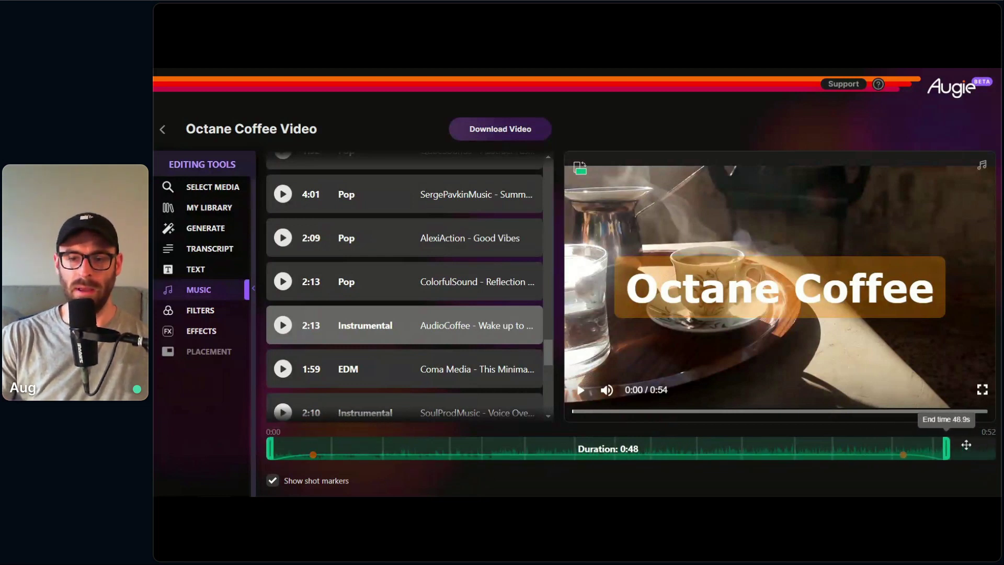
Step: Lengthen the background music's fade-in and fade-out slightly
mouse_move(397, 463)
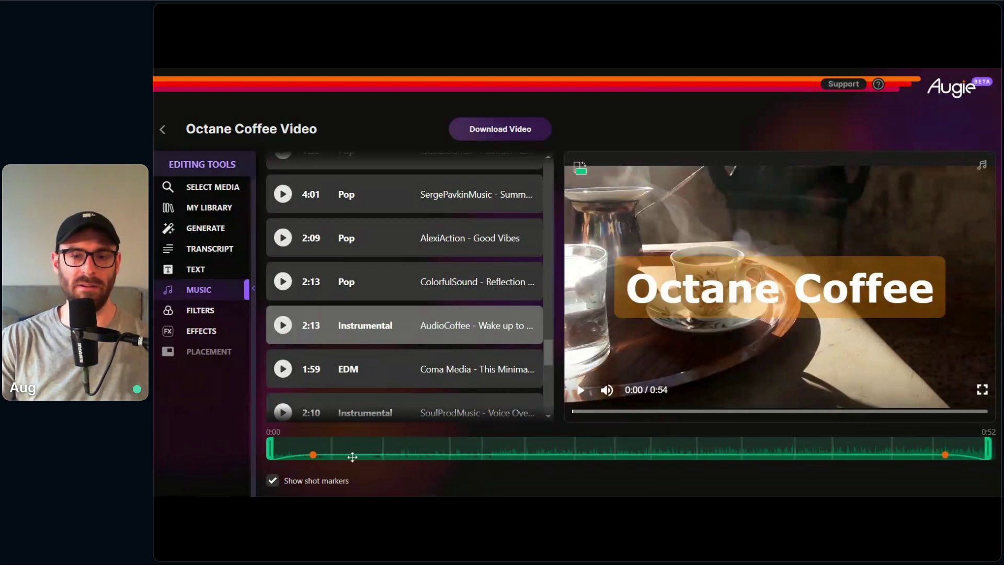
mouse_move(314, 458)
left_mouse_down()
mouse_move(365, 457)
mouse_move(328, 456)
left_mouse_up()
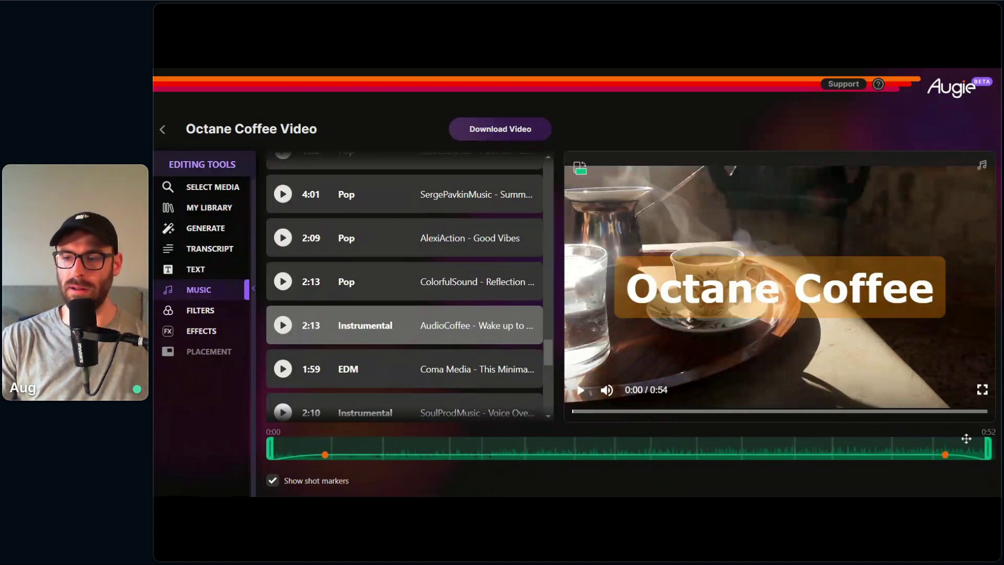
mouse_move(946, 454)
left_mouse_down()
mouse_move(627, 454)
mouse_move(931, 455)
left_mouse_up()
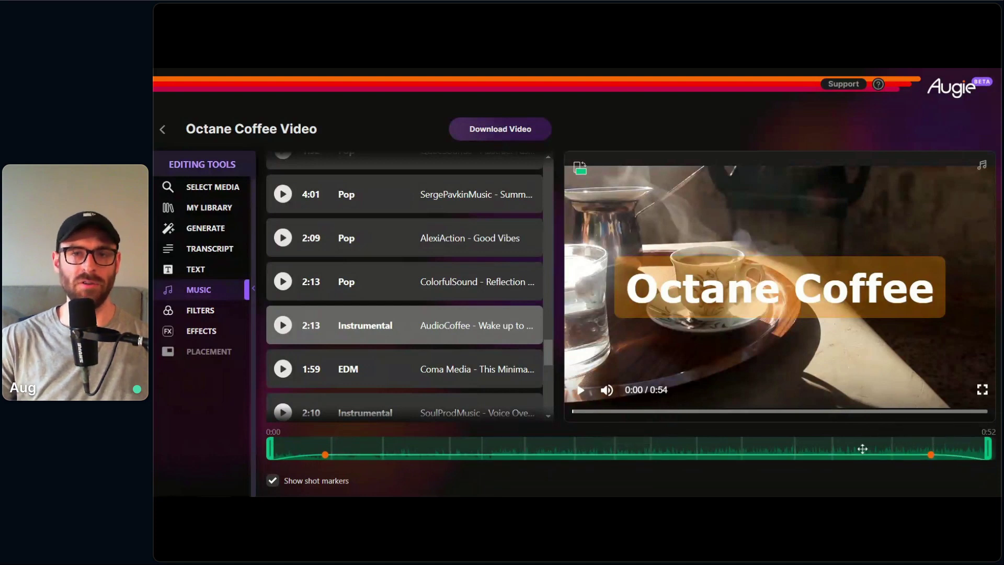
Step: Play the video from the start through the first three scenes to check the music, and pause at 0:14
mouse_move(847, 457)
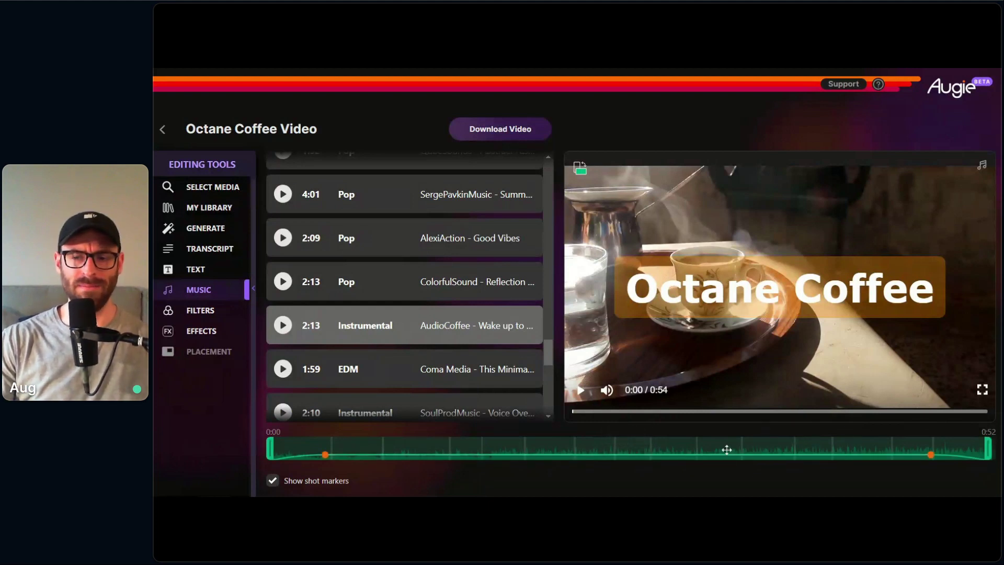
mouse_move(726, 459)
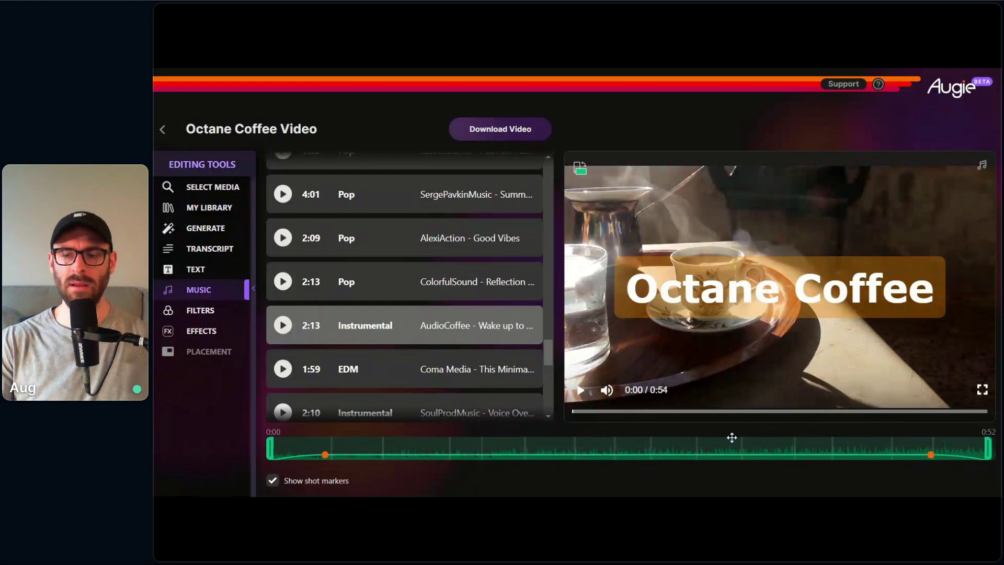
left_click(580, 390)
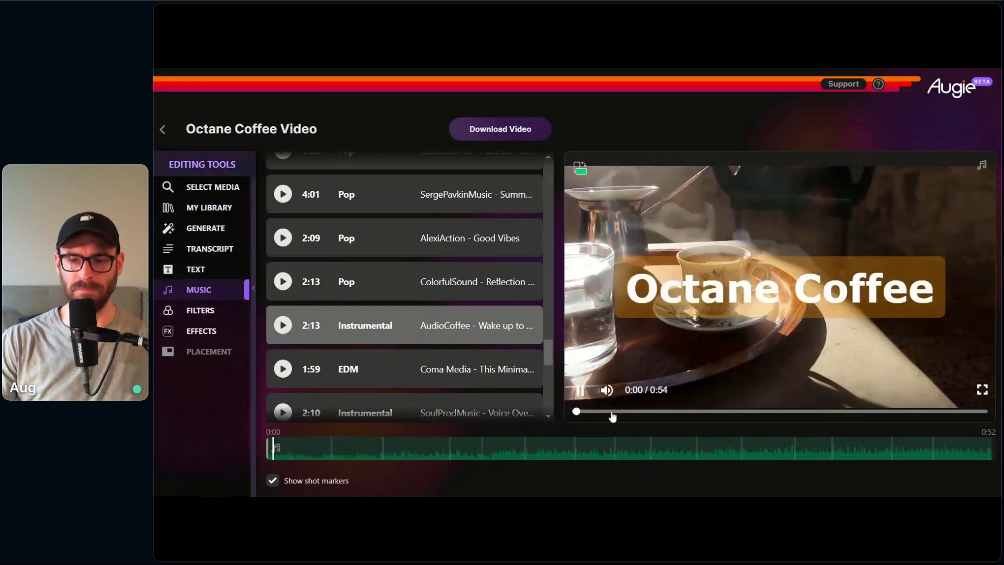
left_click(630, 412)
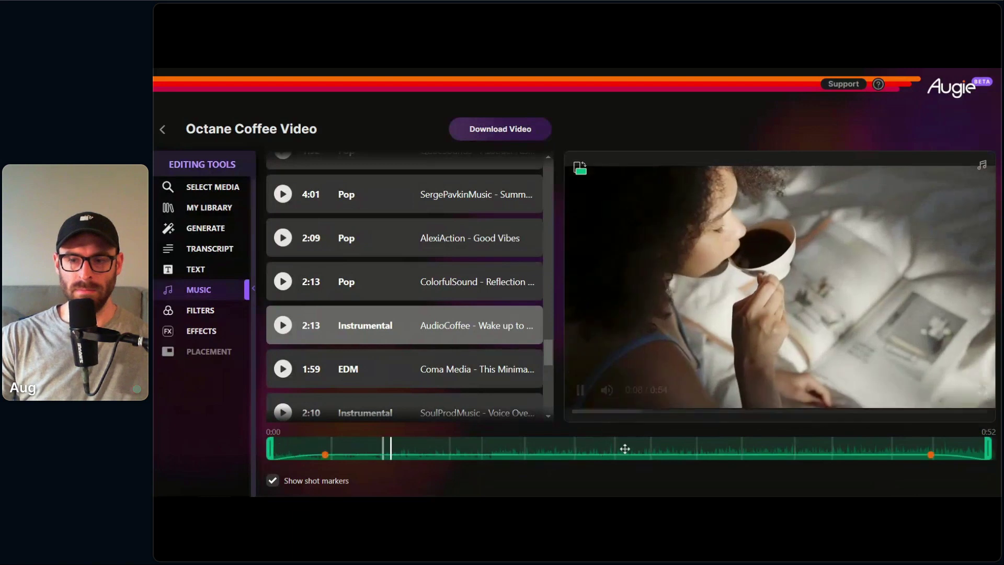
left_click_drag(625, 449, 628, 442)
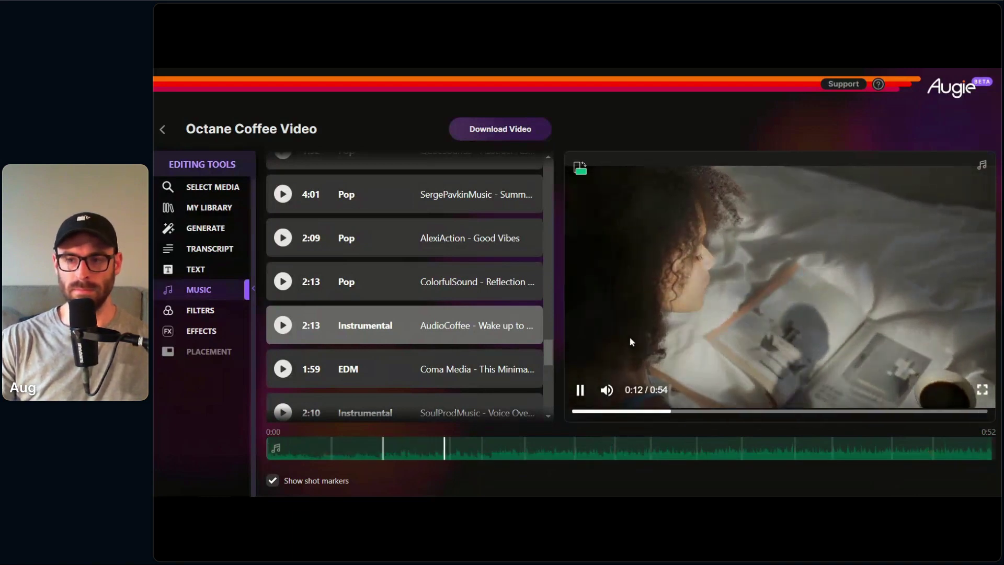
left_click(580, 391)
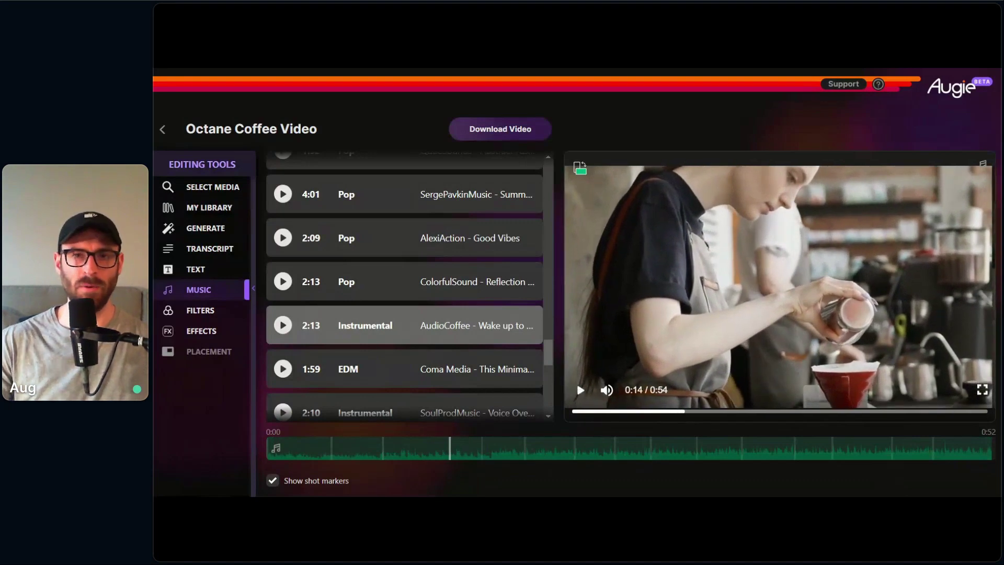
mouse_move(666, 437)
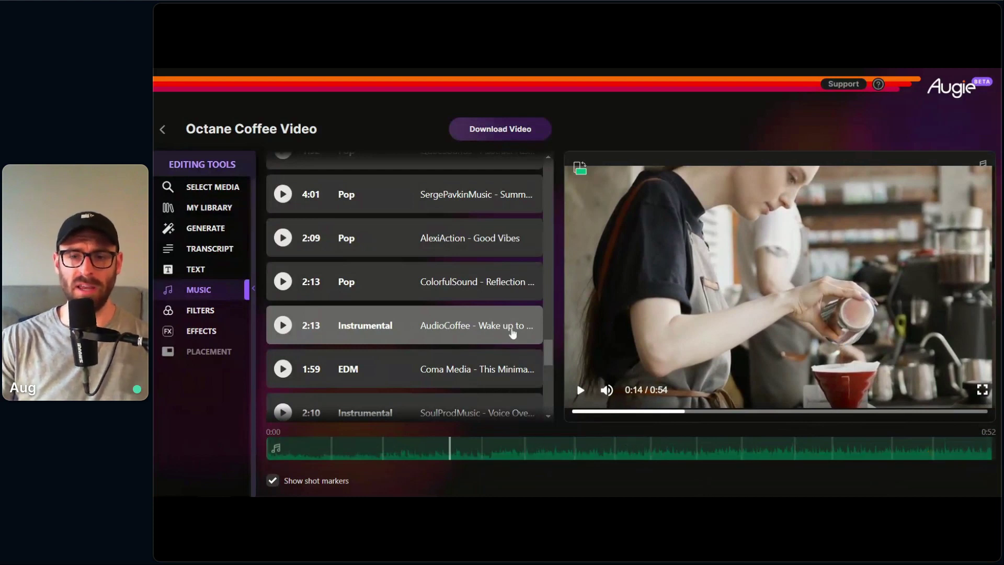
left_click_drag(551, 347, 551, 179)
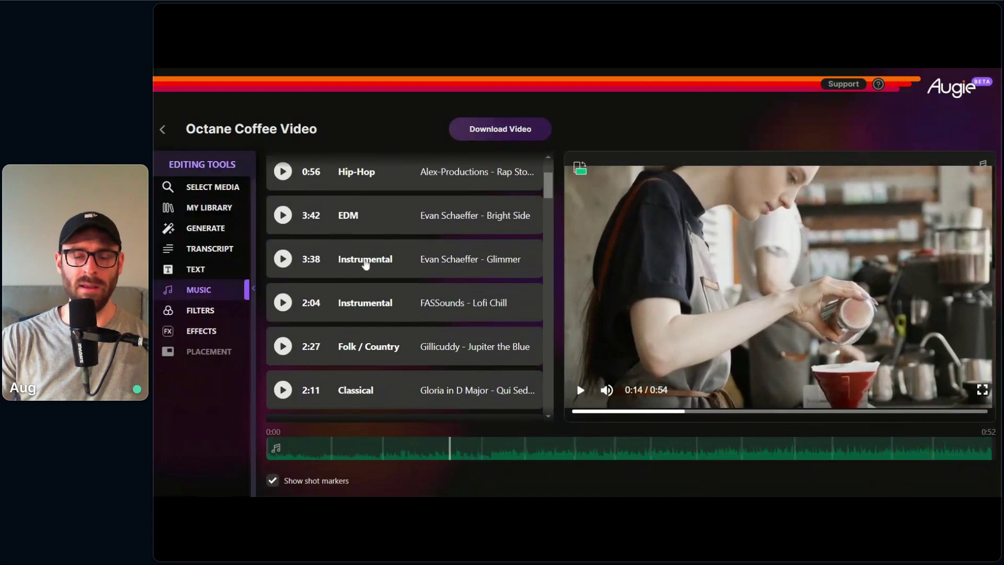
scroll(389, 285, "up", 1)
scroll(386, 283, "up", 1)
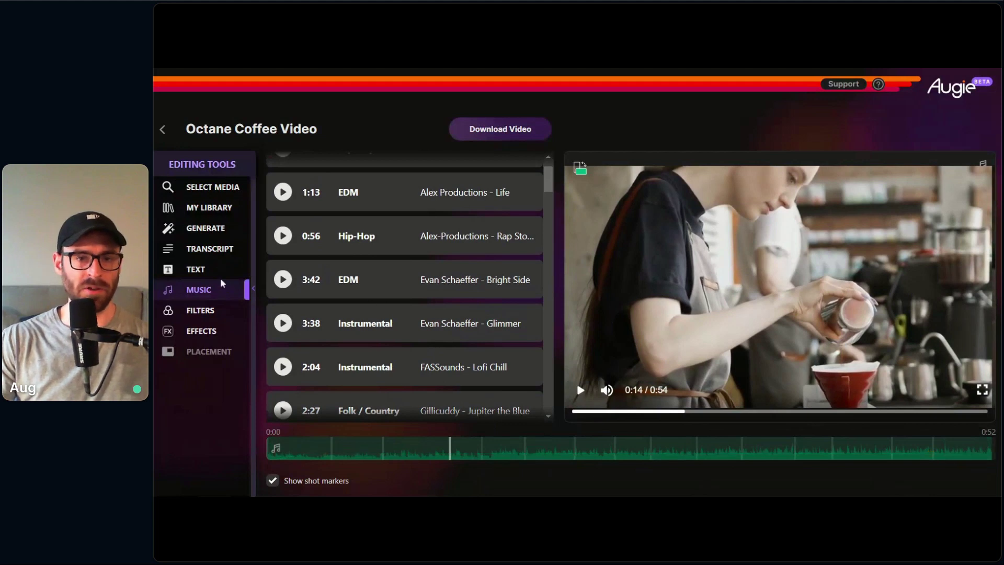
Step: Look through the scene strip, return to the opening scene, and examine the text settings of its "Octane Coffee" title
left_click(214, 188)
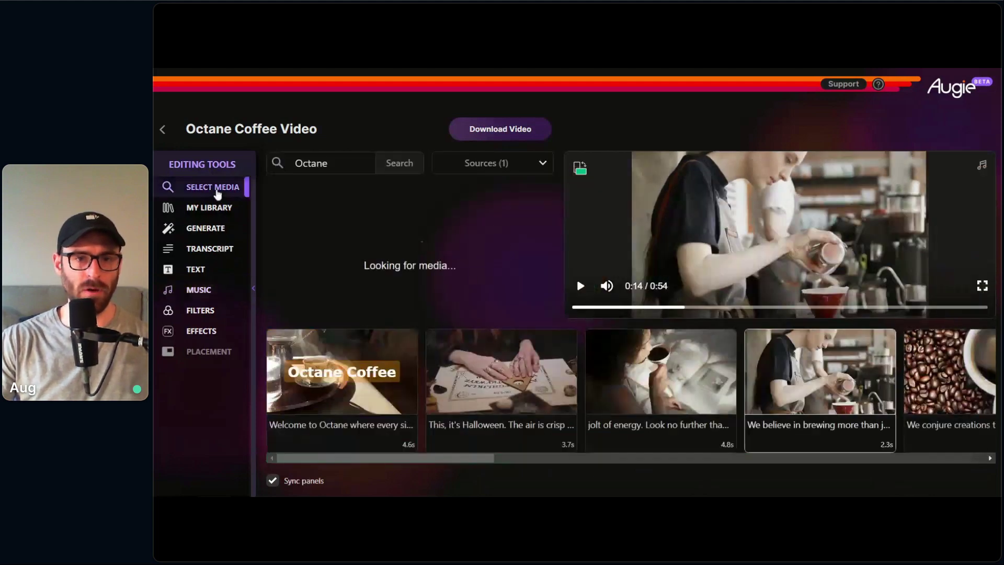
scroll(438, 465, "right", 10)
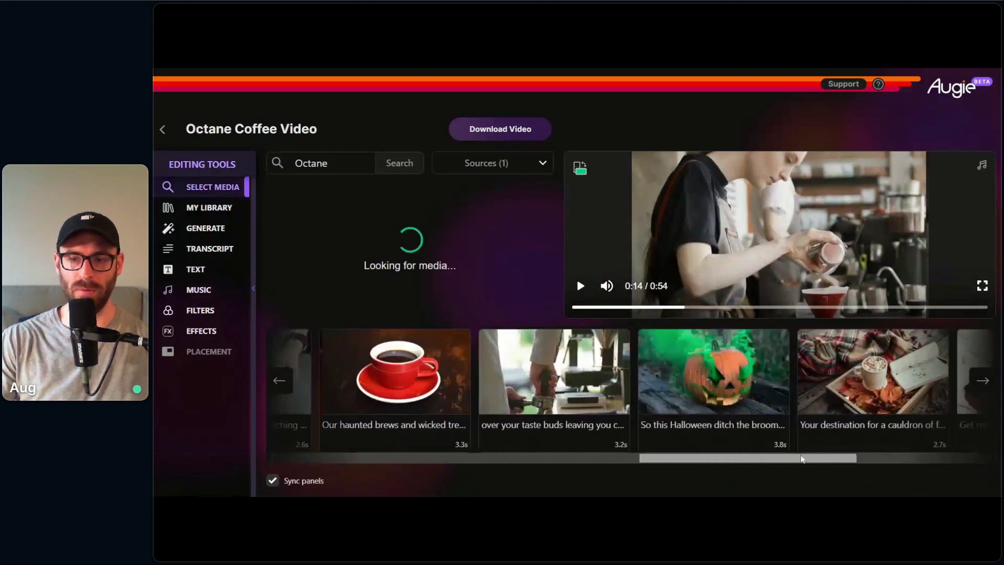
scroll(543, 469, "left", 4)
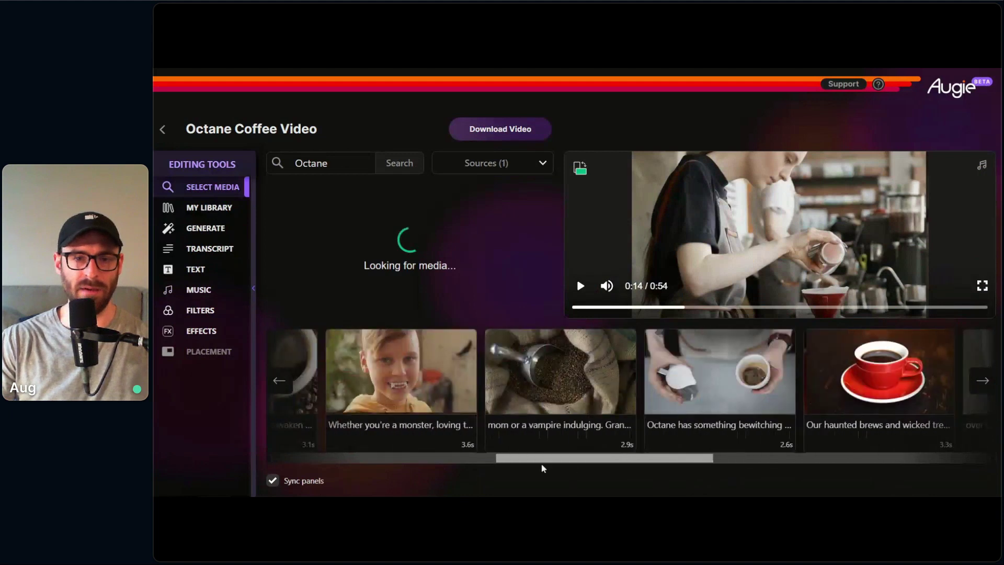
scroll(411, 470, "left", 6)
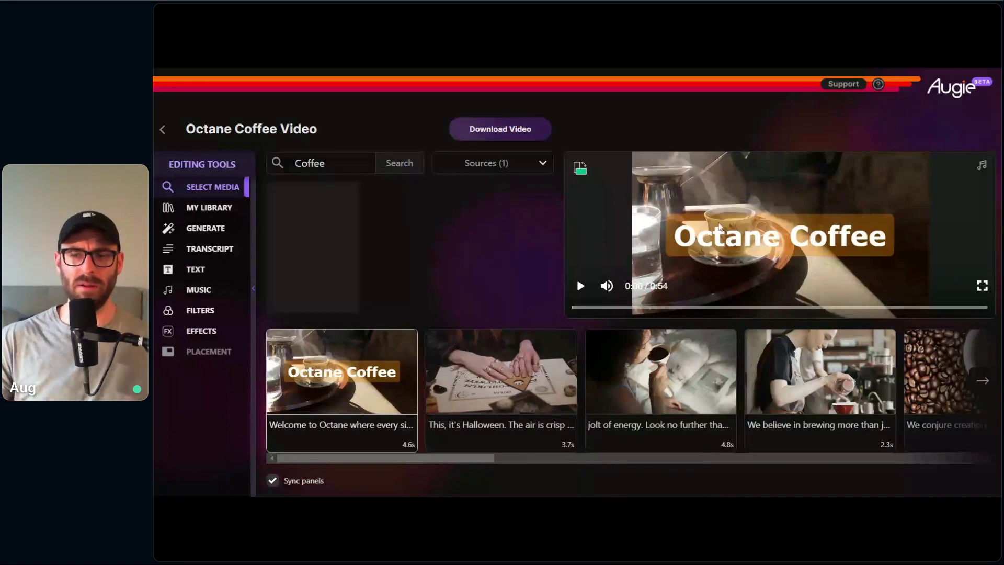
left_click(648, 158)
scroll(360, 265, "down", 3)
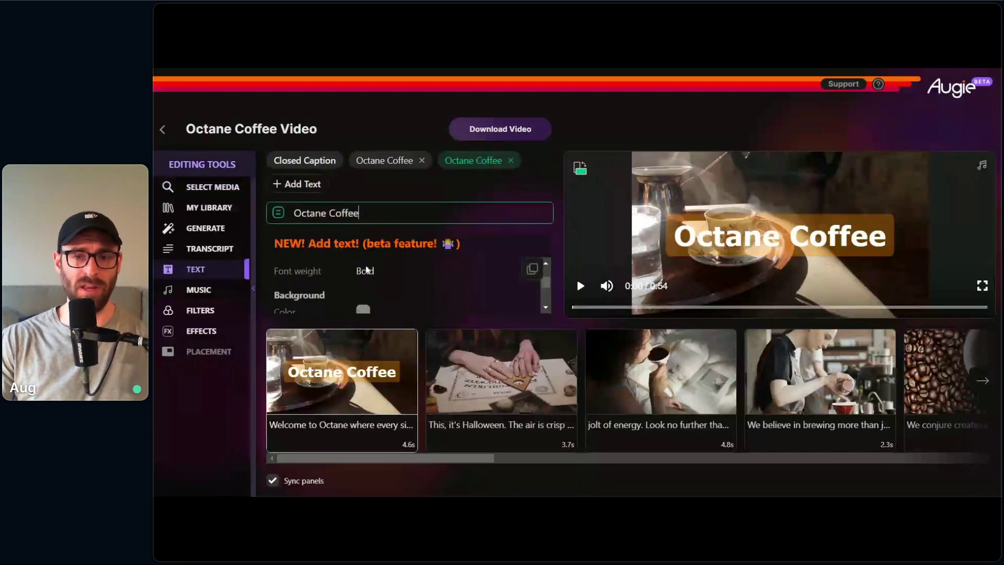
scroll(370, 268, "up", 1)
scroll(371, 271, "down", 2)
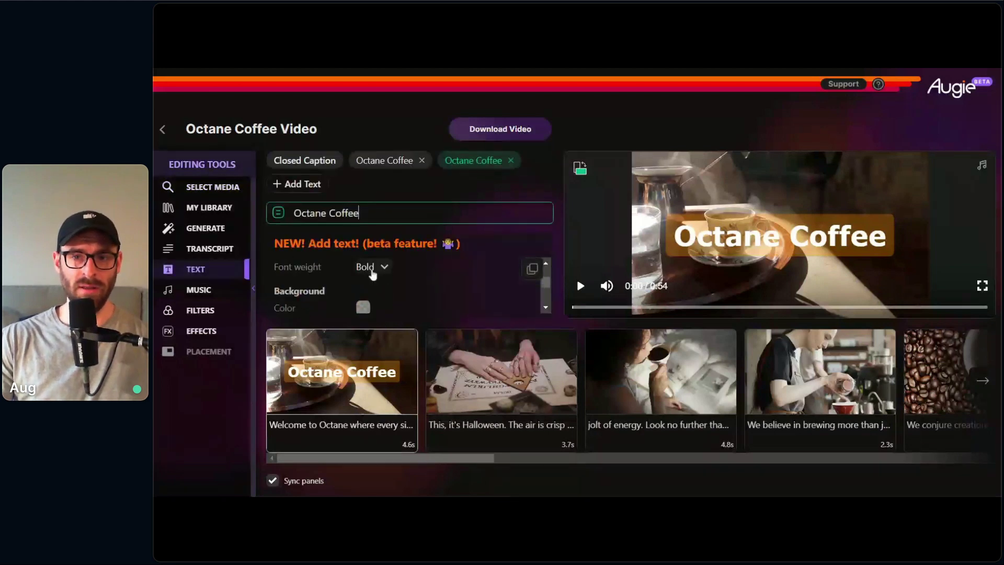
Step: Make the orange background of the opening scene's first "Octane Coffee" text fully opaque, using #ED8A00
left_click(413, 167)
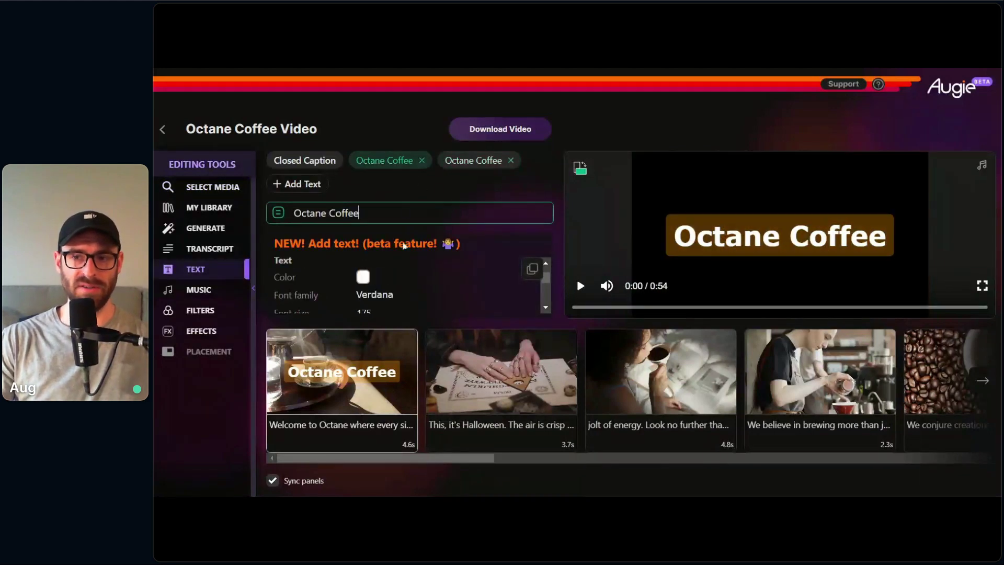
left_click(382, 338)
scroll(407, 262, "down", 3)
scroll(386, 276, "down", 2)
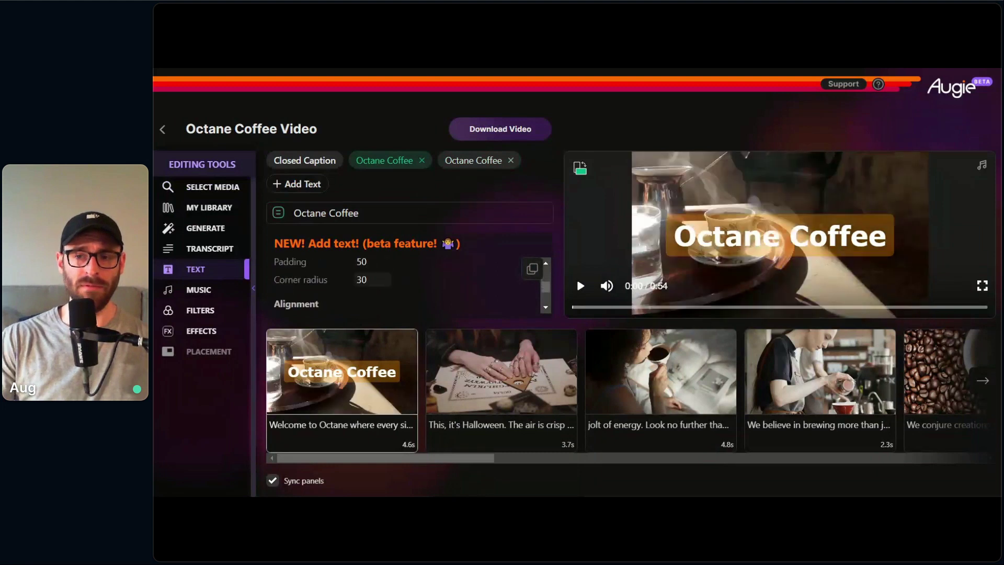
scroll(373, 284, "up", 2)
left_click(363, 307)
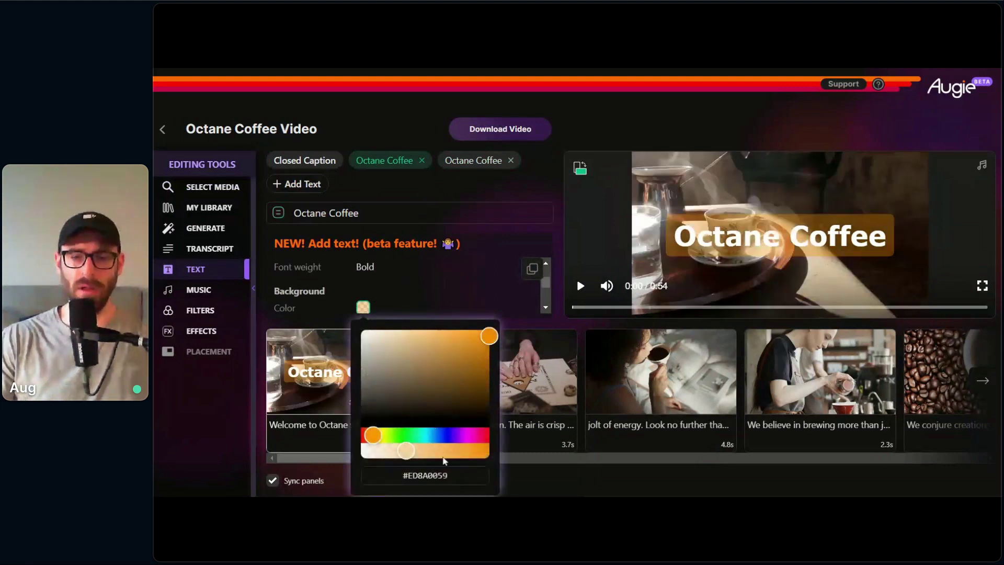
left_click_drag(444, 451, 489, 451)
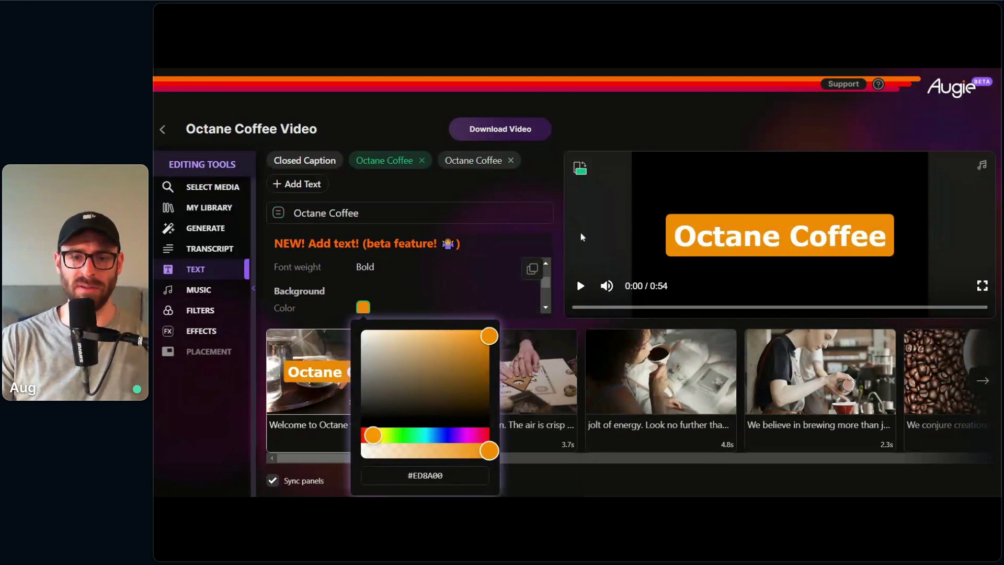
left_click(501, 302)
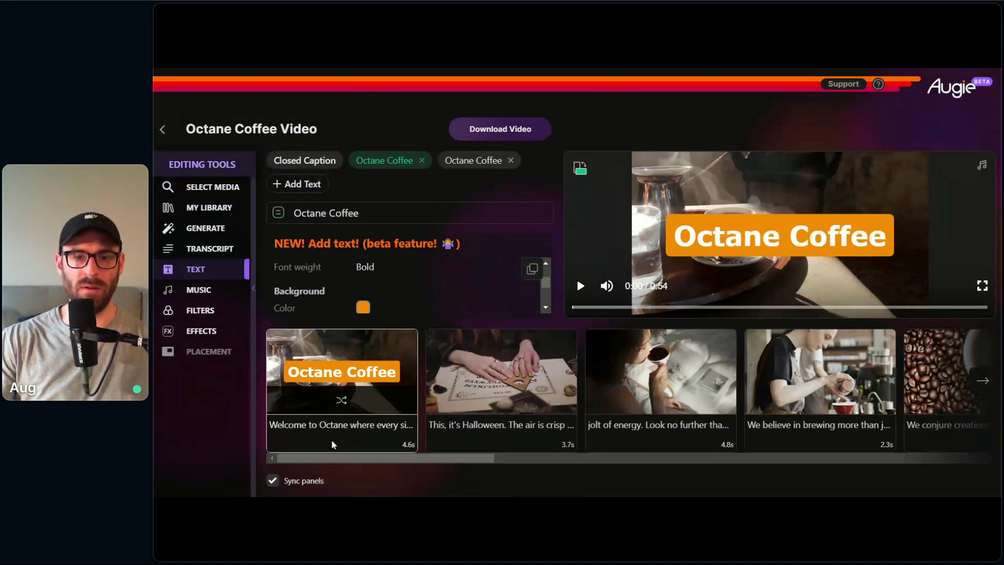
Step: Make the background of the opening "Octane Coffee" text fully transparent, with colour value #ED8A0000
left_click(363, 307)
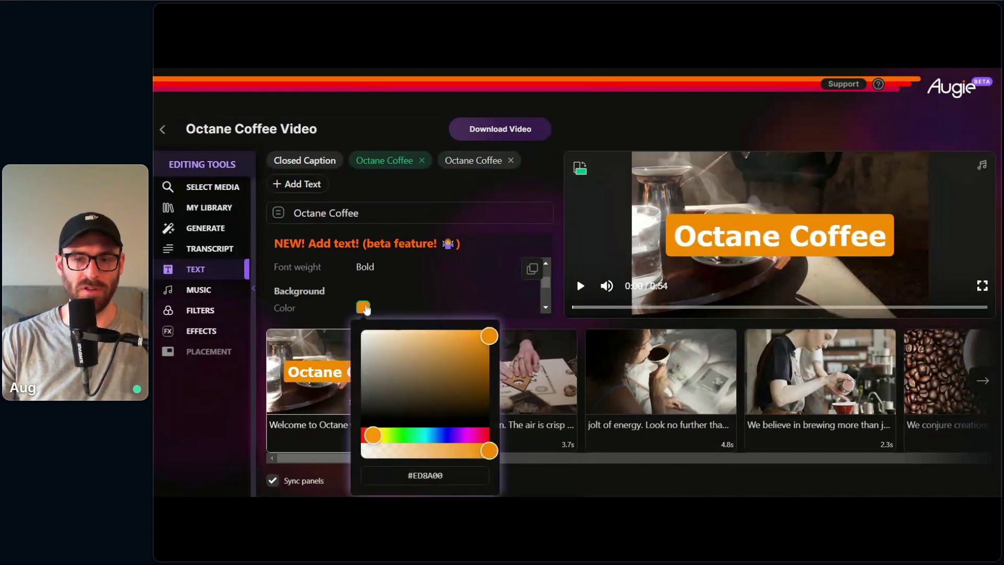
left_click_drag(415, 450, 363, 453)
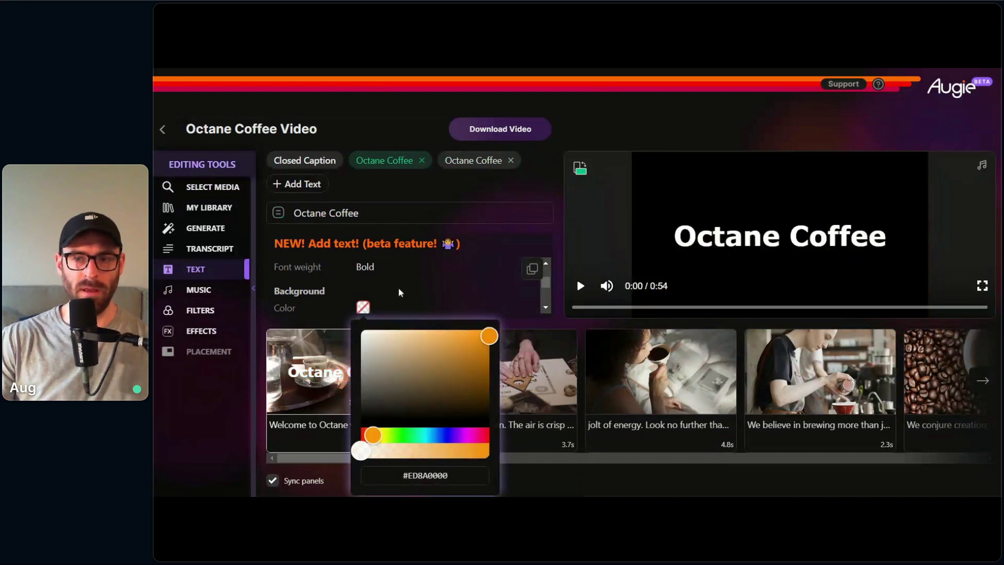
left_click(403, 312)
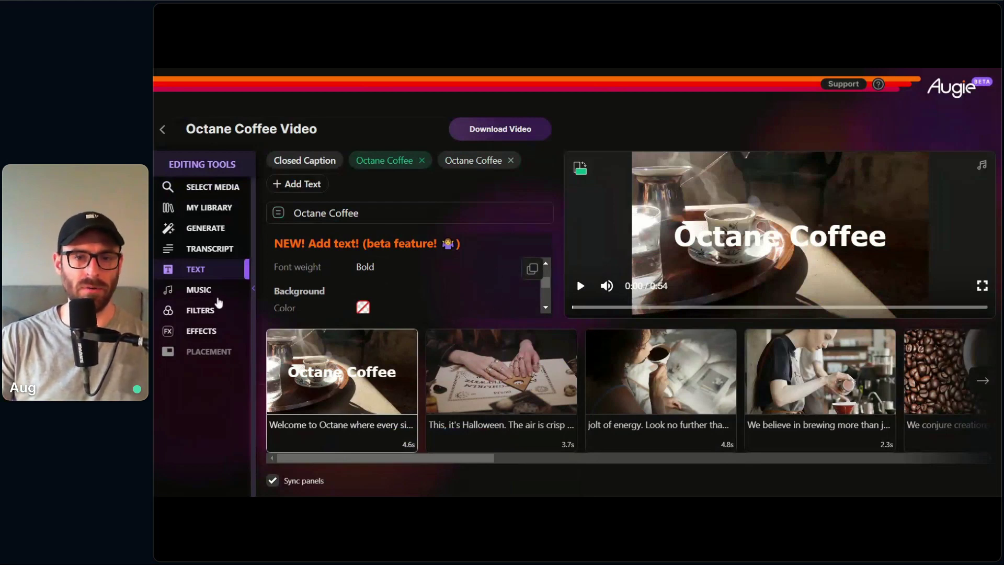
Step: Try several filters on the opening scene, including Black and White, and settle on the dark, faded one
left_click(222, 332)
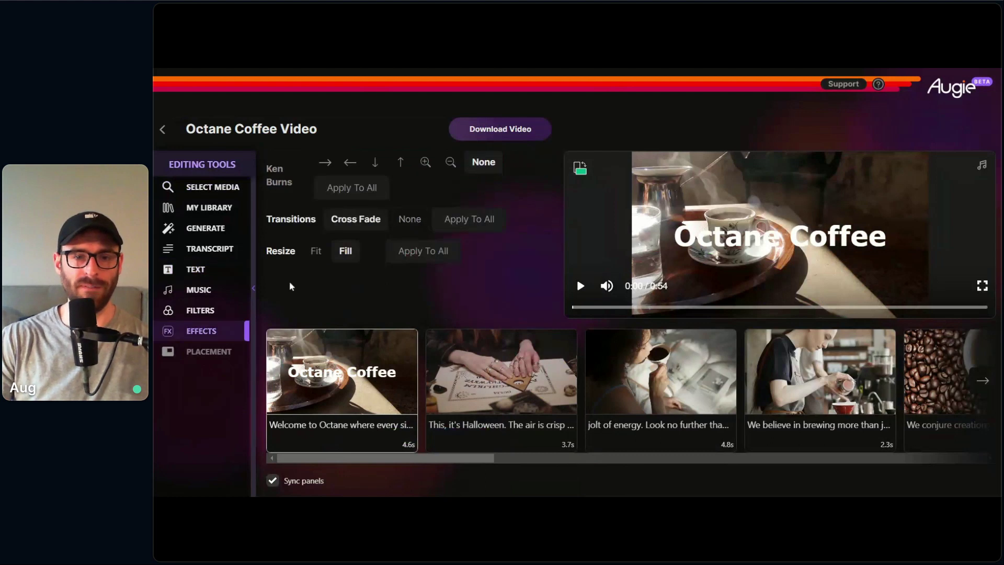
left_click(215, 313)
scroll(548, 179, "down", 1)
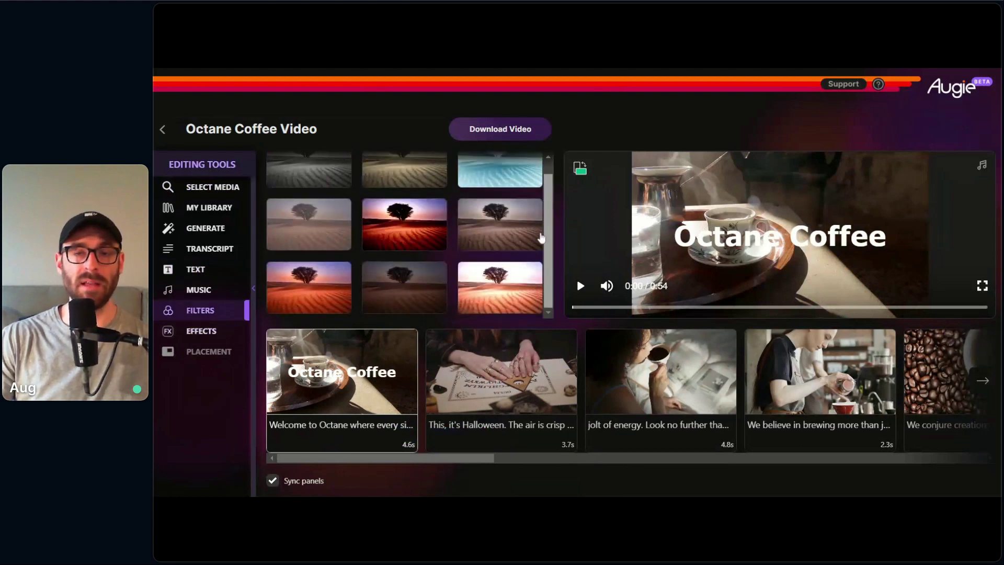
left_click(400, 290)
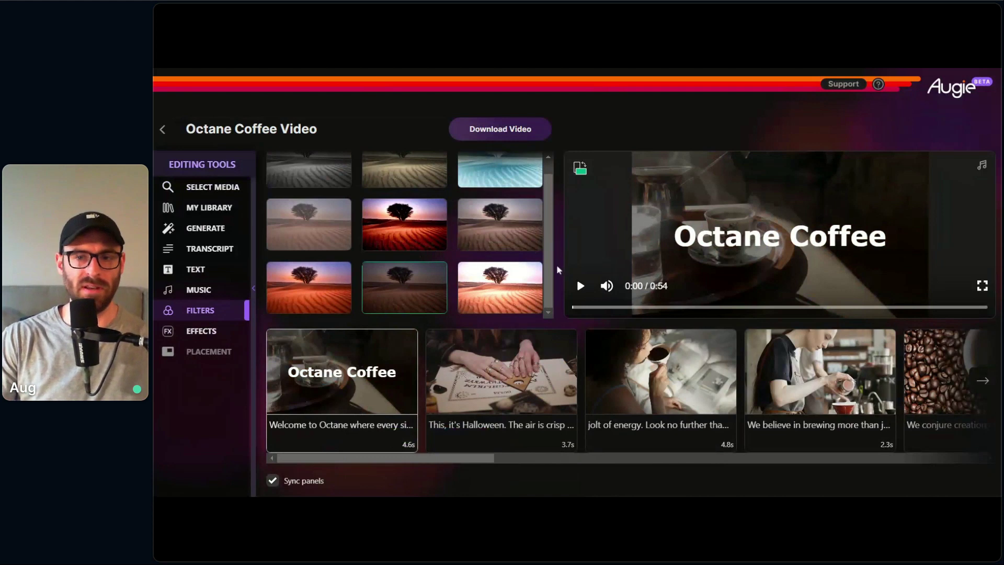
scroll(508, 259, "up", 1)
left_click(492, 255)
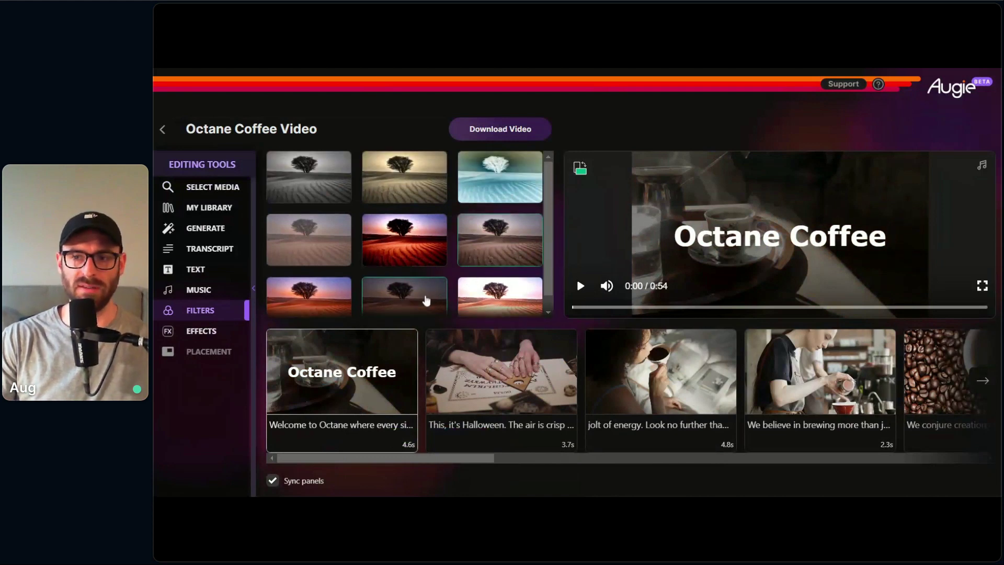
left_click(330, 183)
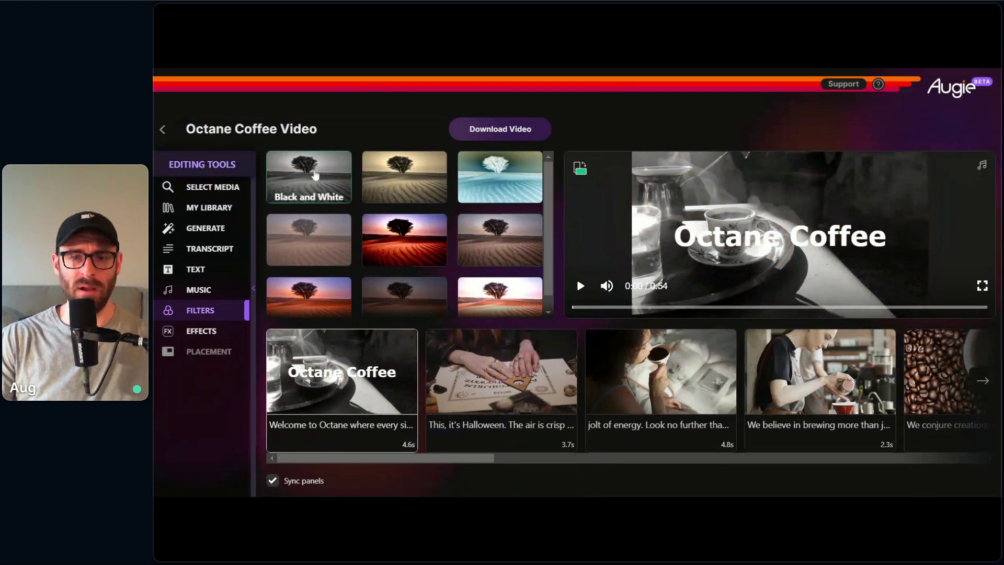
scroll(397, 256, "down", 1)
left_click(407, 268)
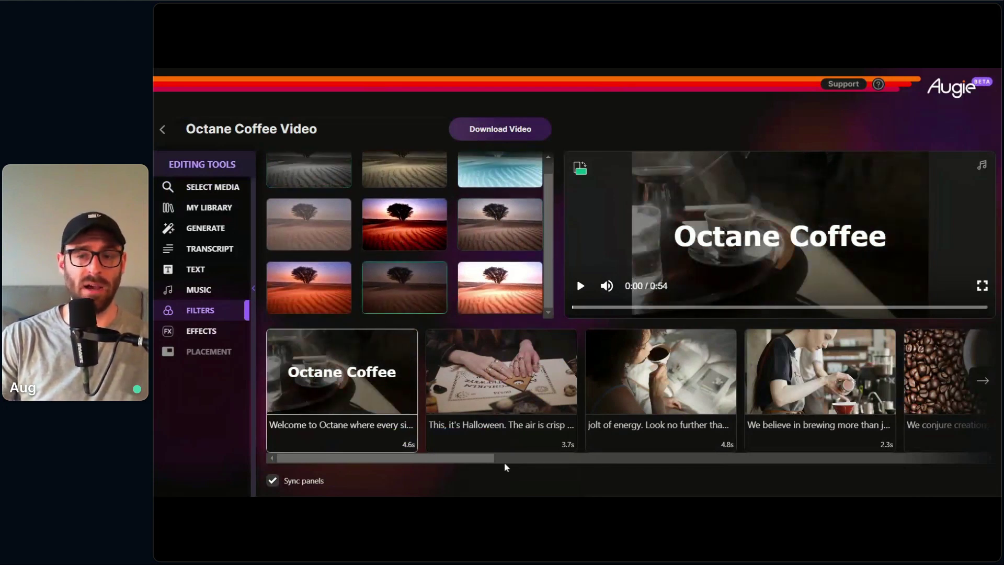
Step: Apply the Black and White filter to the second scene, showing hands on a Ouija board
mouse_move(517, 368)
left_click(546, 434)
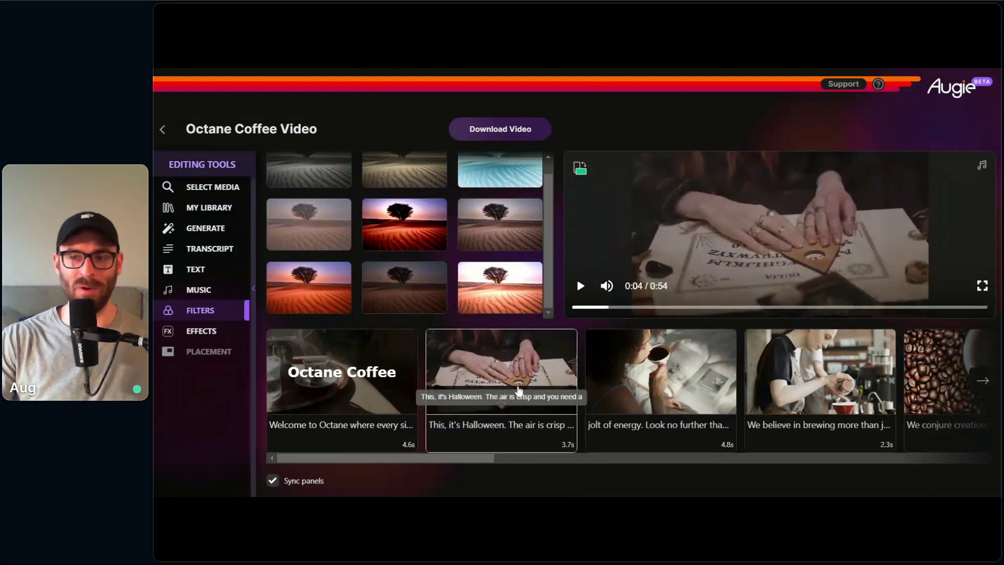
scroll(403, 253, "up", 1)
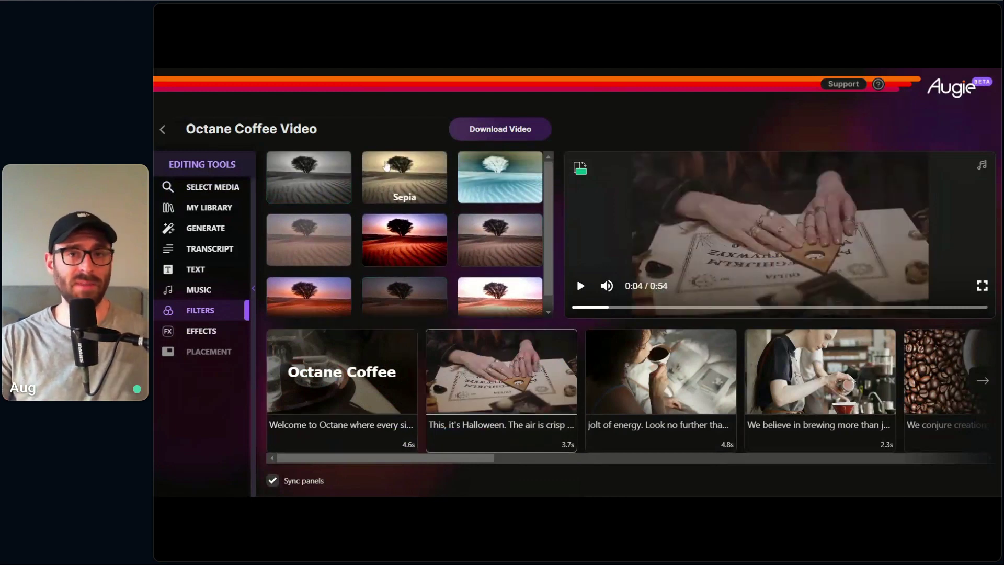
left_click(293, 186)
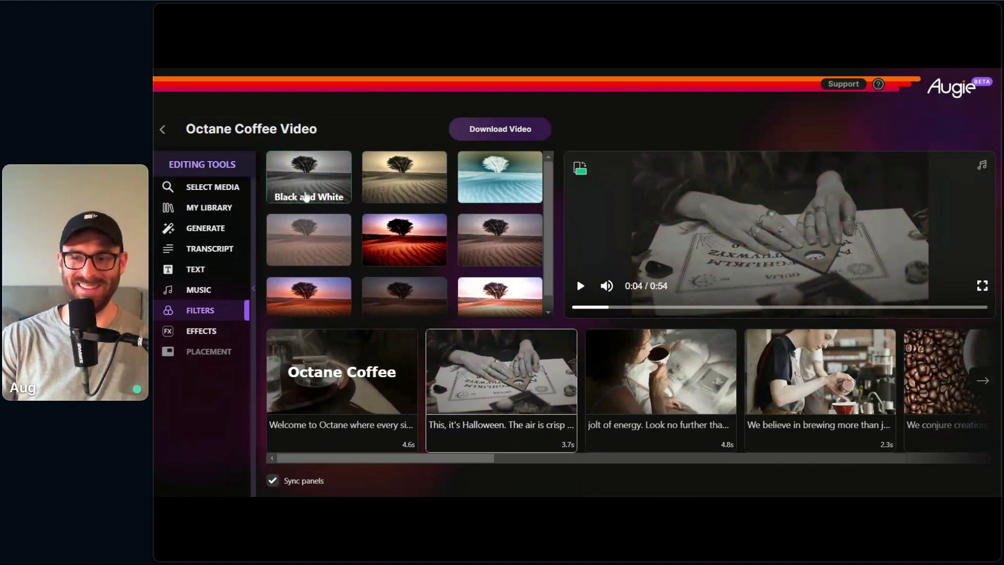
Step: Give the third scene, "jolt of energy", the Black and White filter as well
left_click_drag(488, 458, 517, 463)
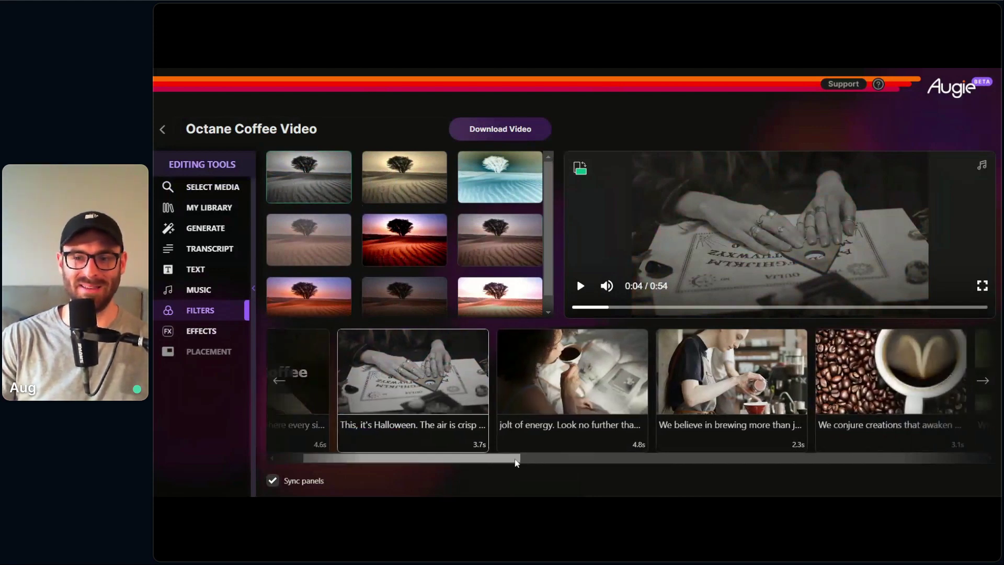
left_click(538, 435)
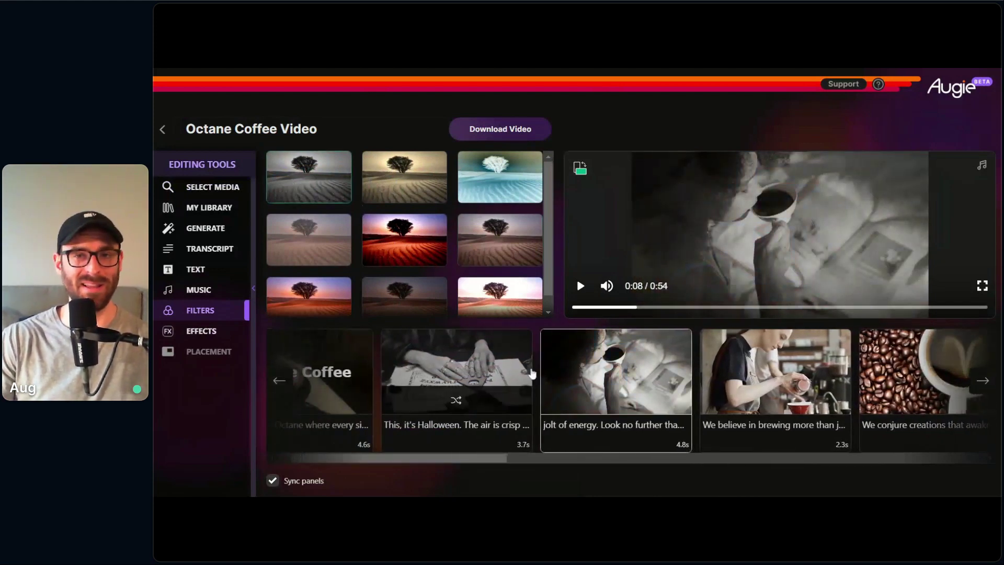
left_click_drag(500, 463, 533, 463)
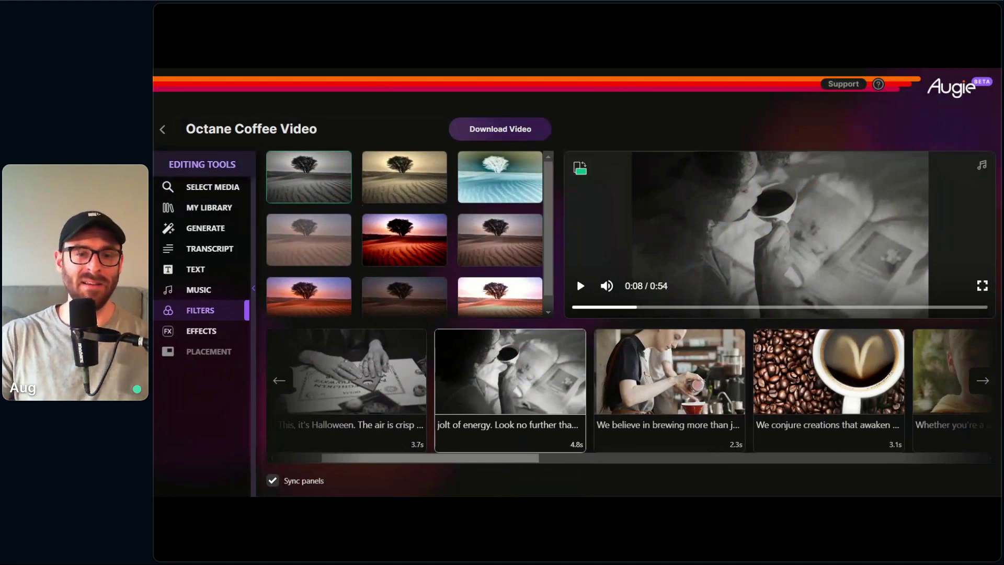
left_click_drag(363, 460, 318, 460)
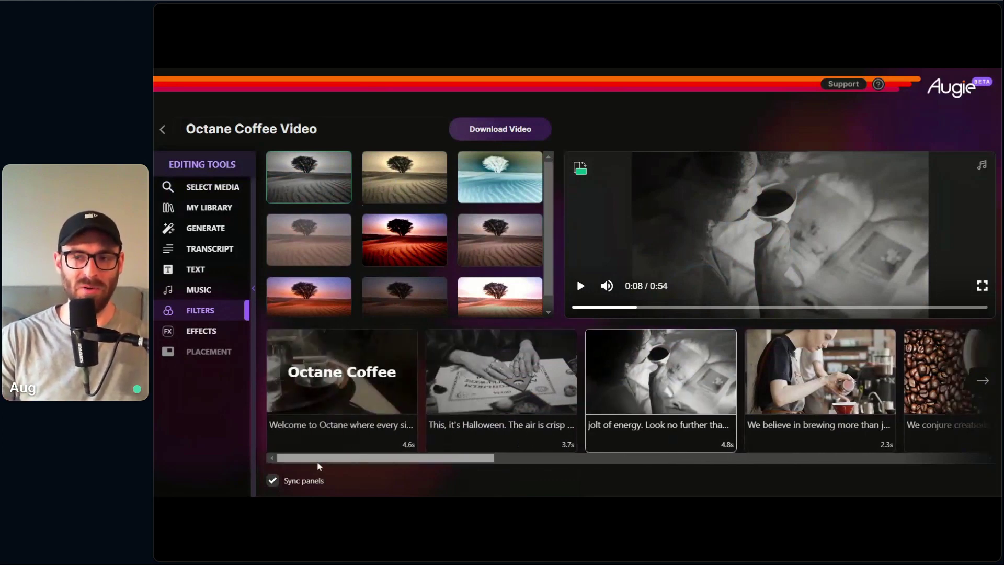
Step: Play the video from the start to 0:21 to check the filtered scenes, and select the coffee beans scene
left_click(581, 286)
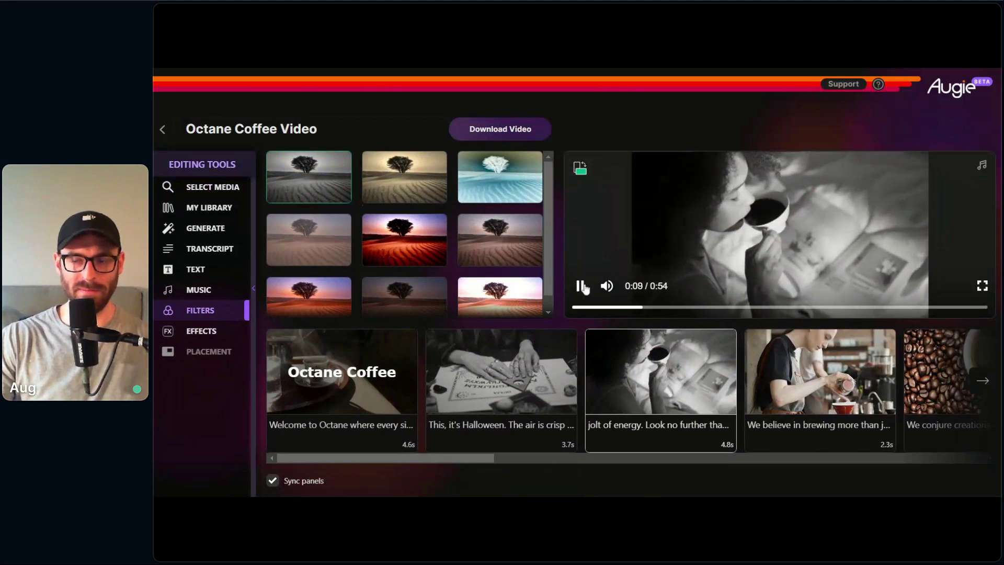
left_click(359, 441)
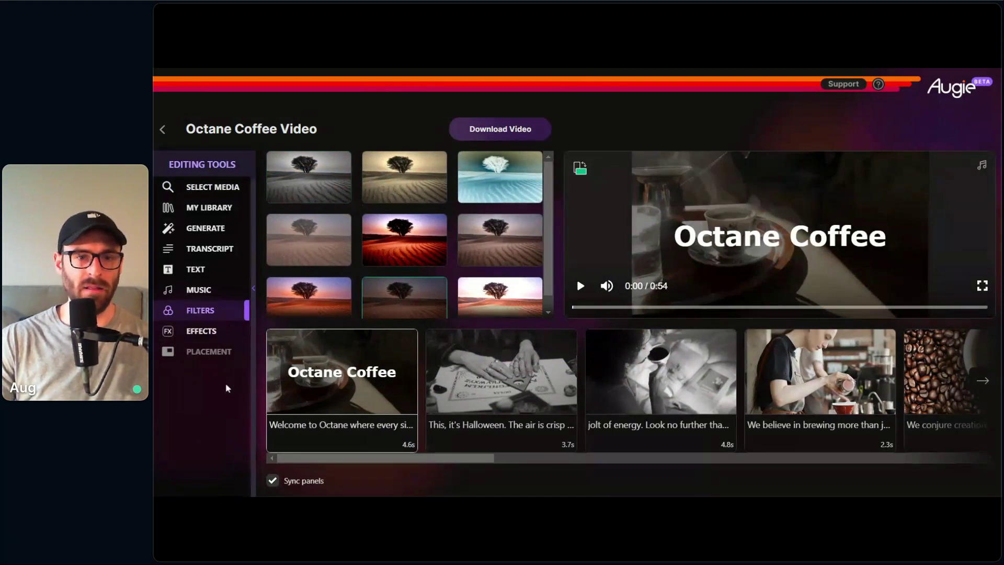
left_click_drag(386, 459, 178, 480)
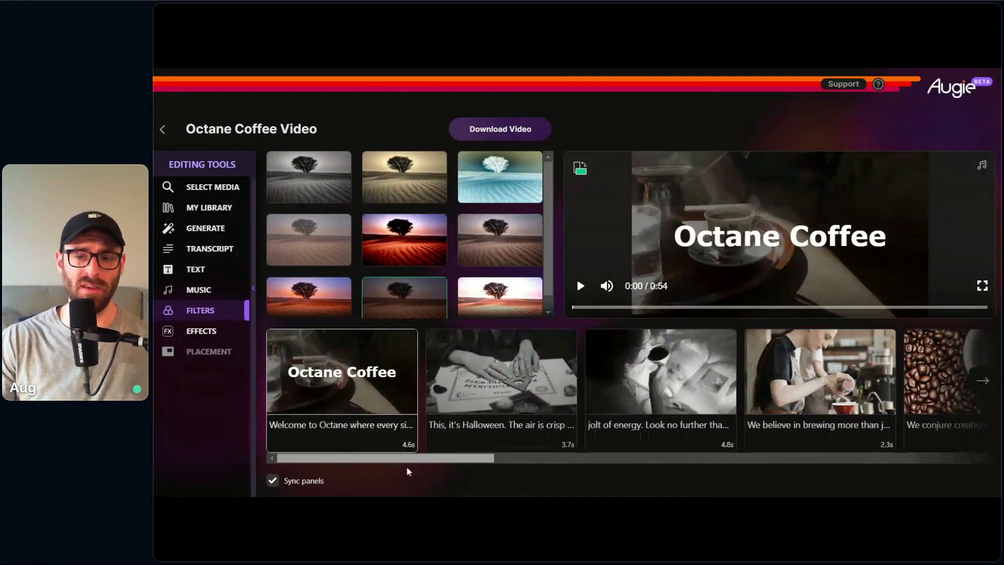
left_click(488, 430)
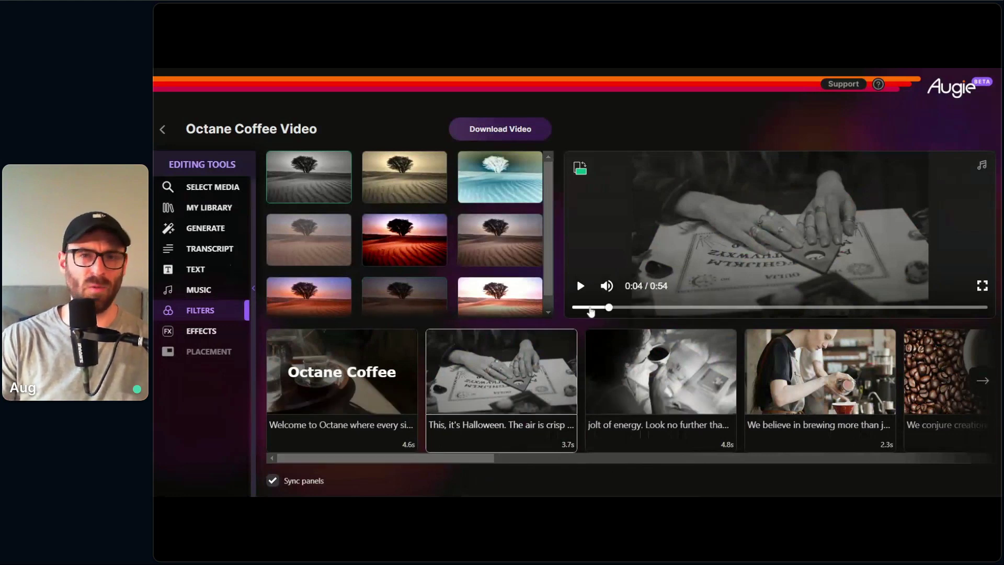
left_click(570, 308)
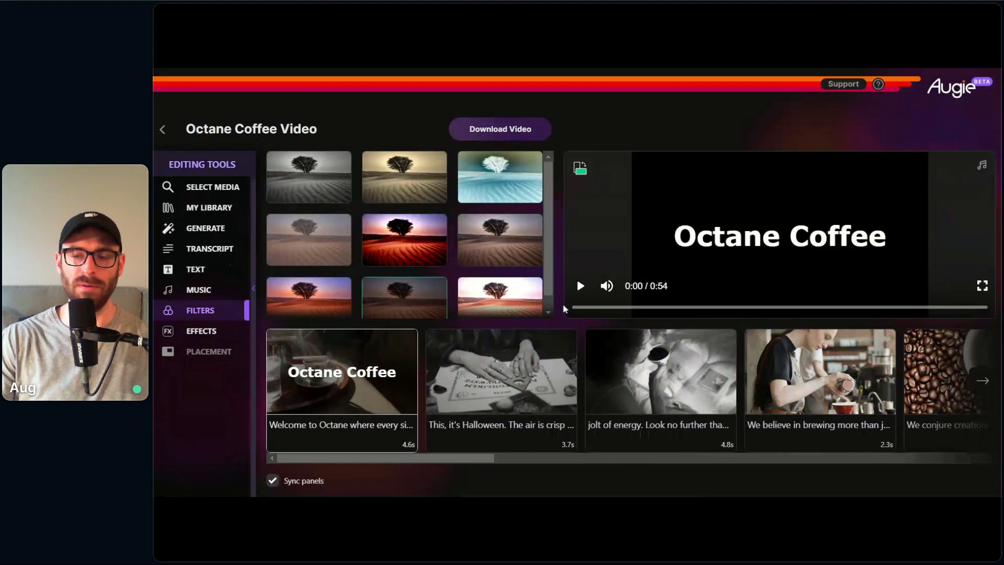
left_click(580, 285)
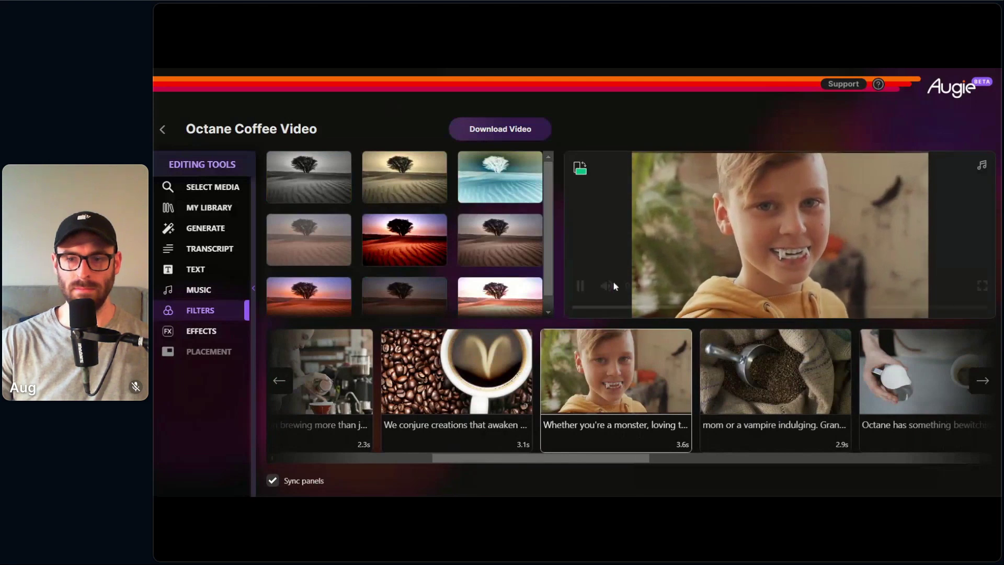
left_click(580, 286)
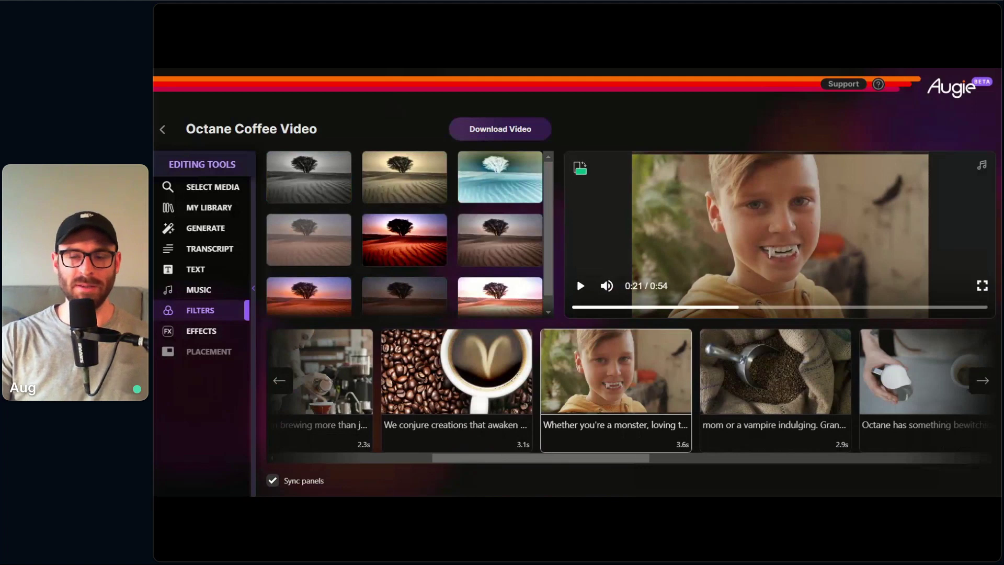
left_click(459, 442)
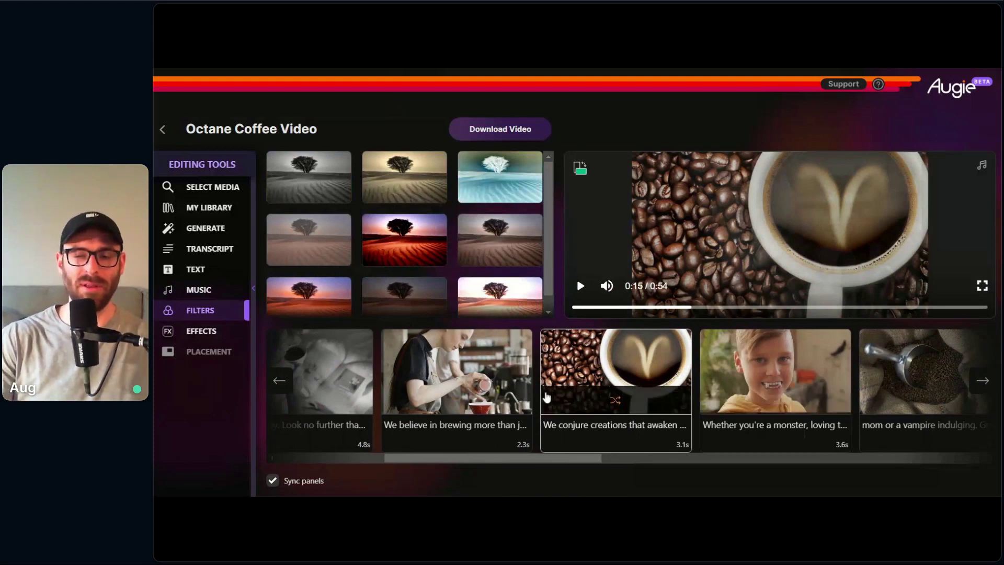
Step: Look over the scenes along the timeline and start the download build of the Octane Coffee video
left_click_drag(573, 457, 610, 456)
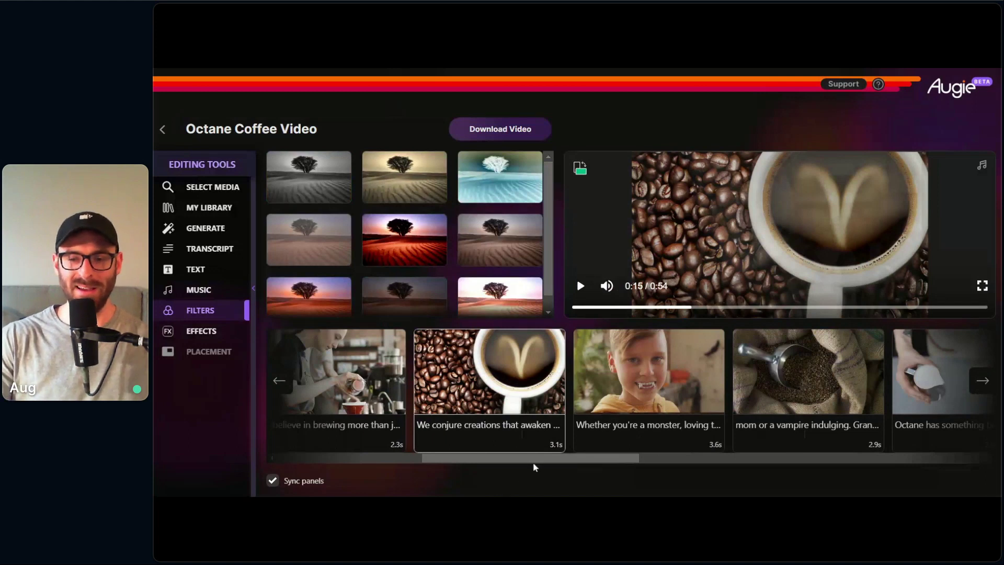
left_click_drag(533, 462, 307, 439)
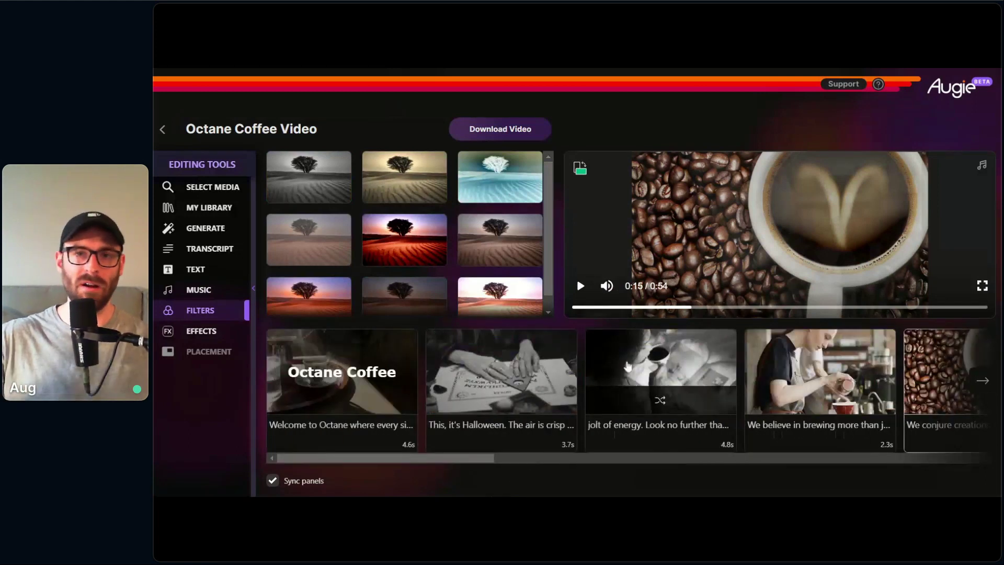
left_click_drag(489, 458, 799, 447)
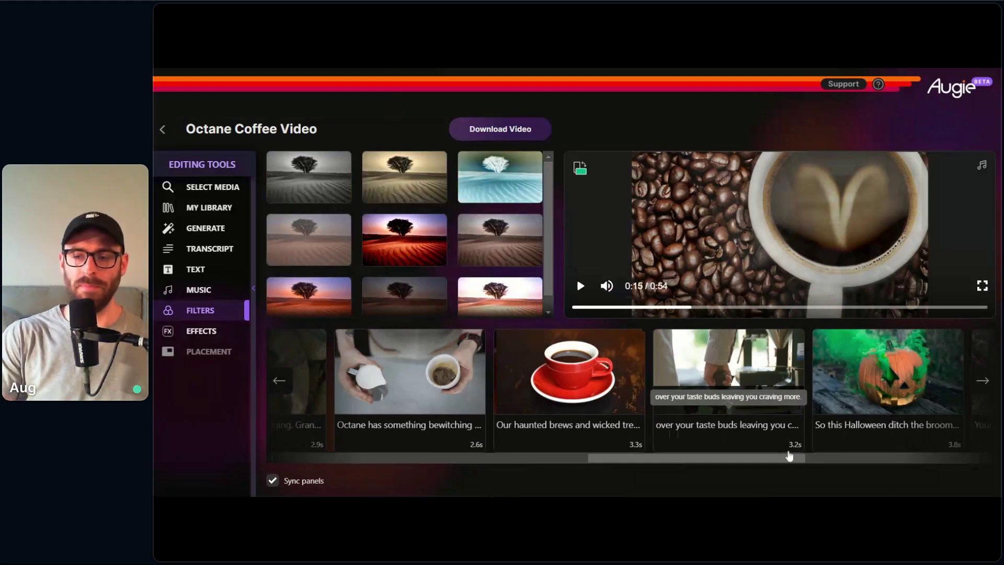
left_click_drag(789, 457, 478, 458)
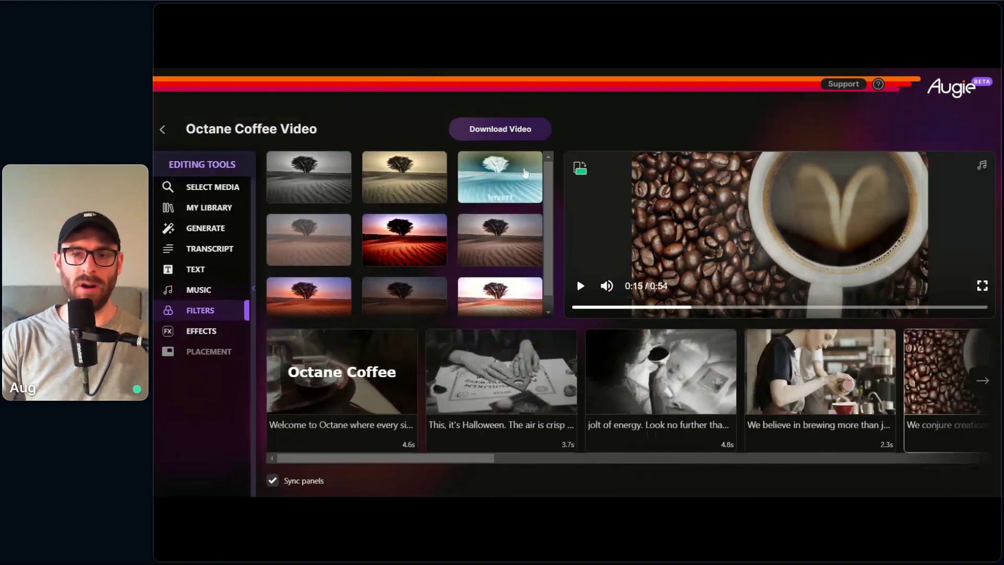
left_click(529, 131)
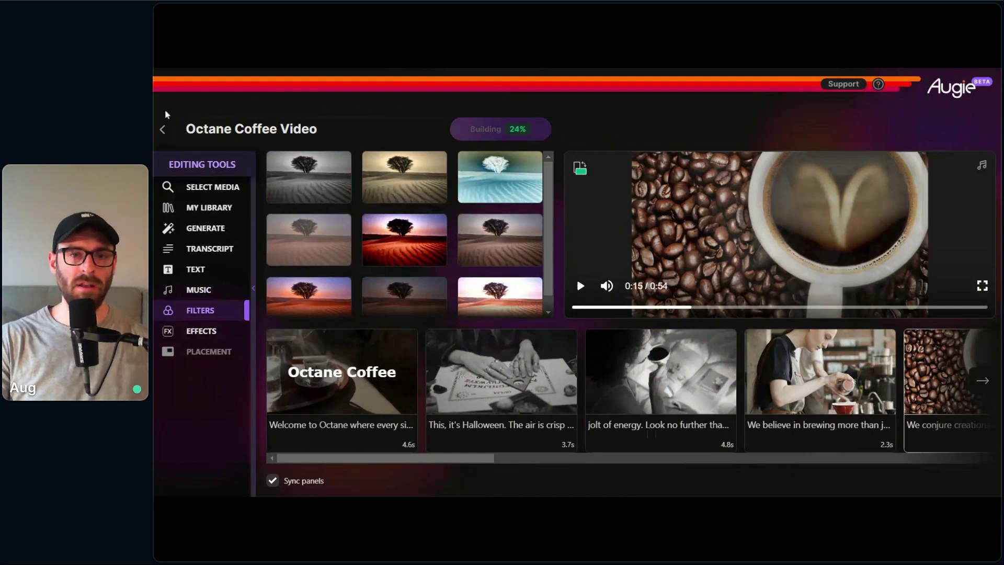
Step: Return to the dashboard and duplicate the Octane Coffee Video project
left_click(162, 129)
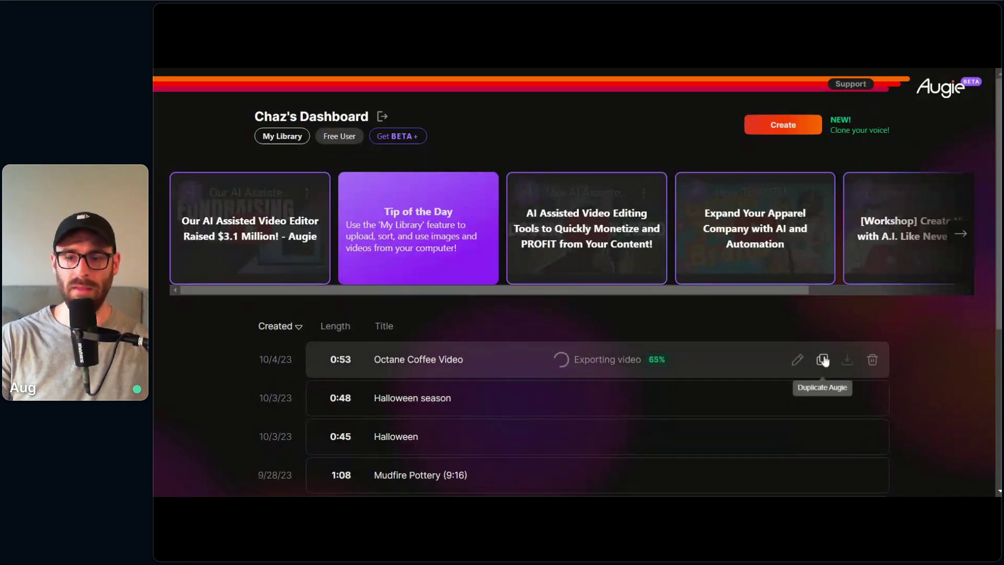
left_click(822, 359)
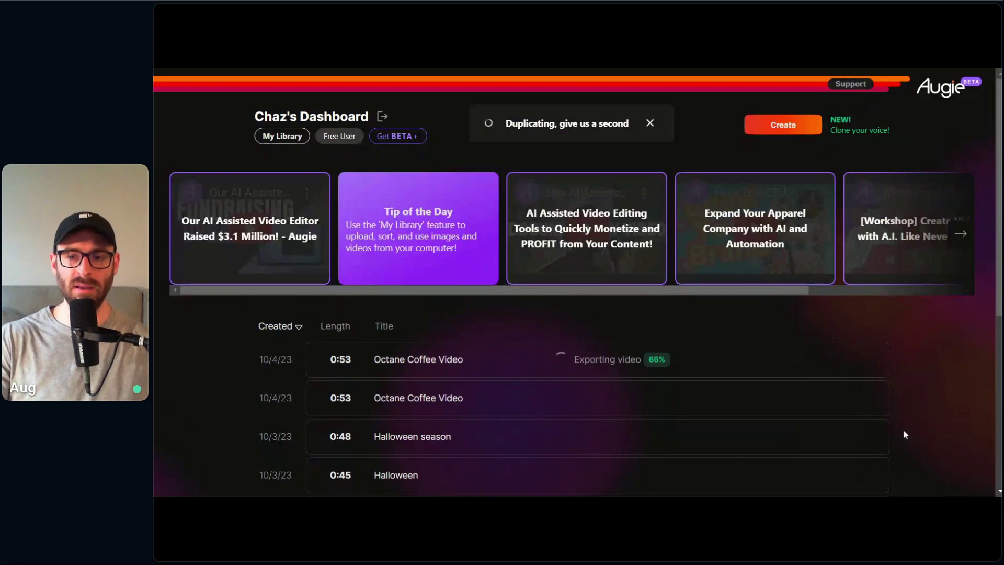
Step: Open the copy of the Octane Coffee Video that is not exporting and flip its orientation to vertical
scroll(903, 429, "down", 2)
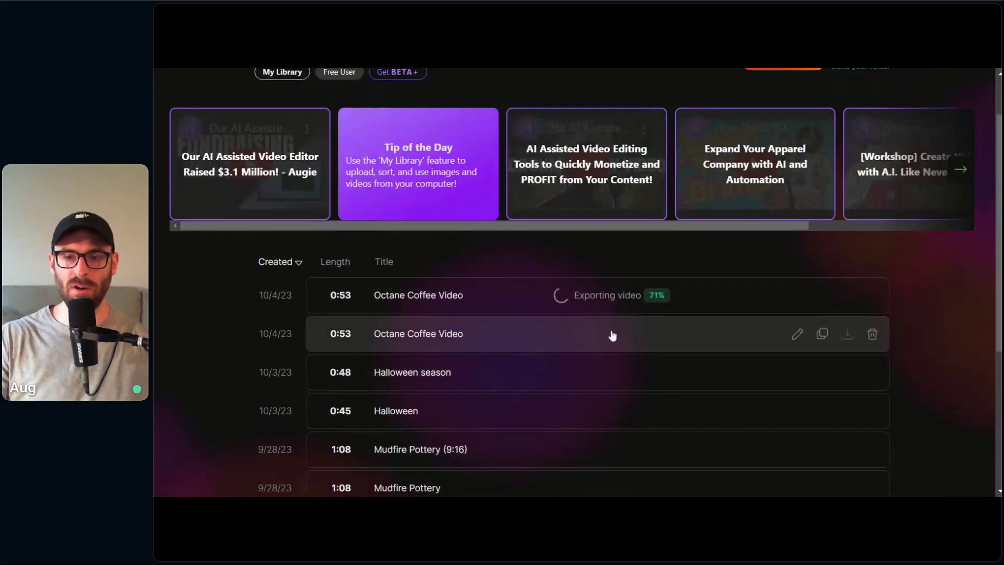
left_click(612, 334)
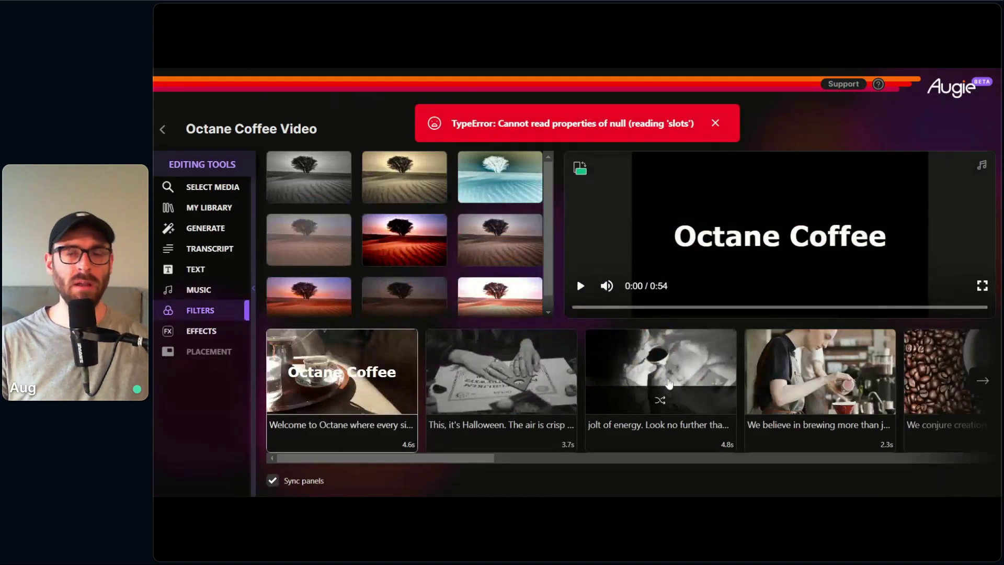
left_click(716, 124)
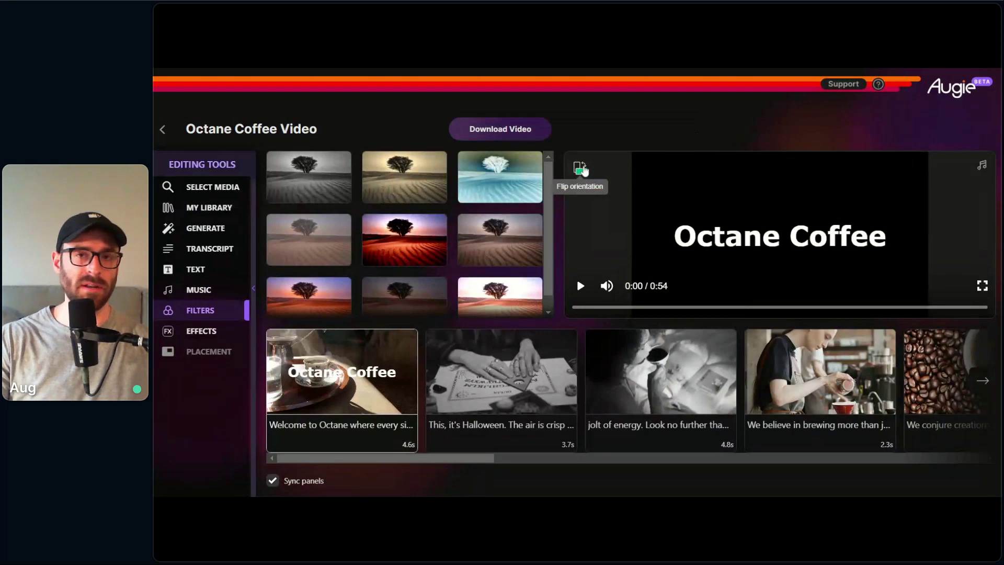
left_click(581, 168)
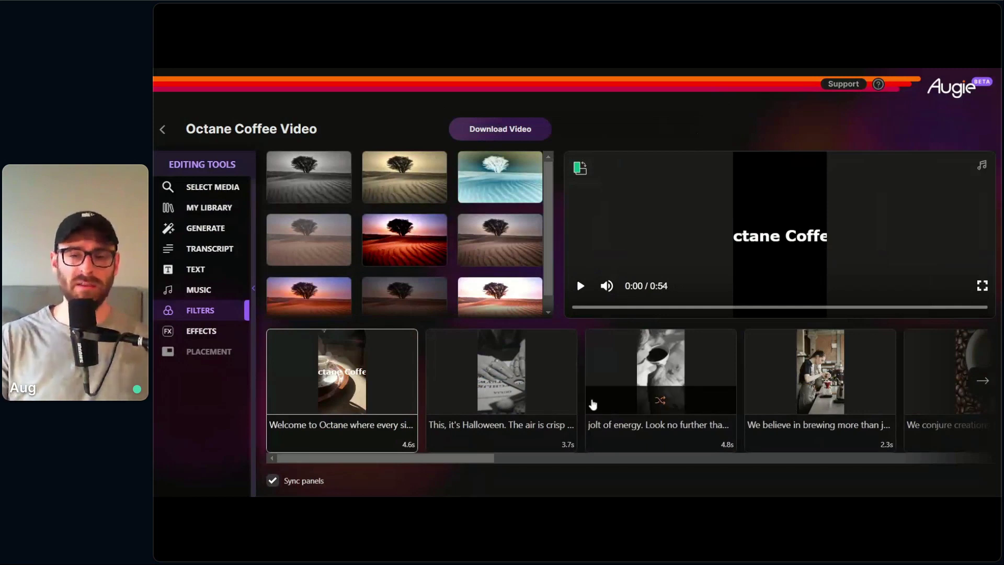
left_click(388, 439)
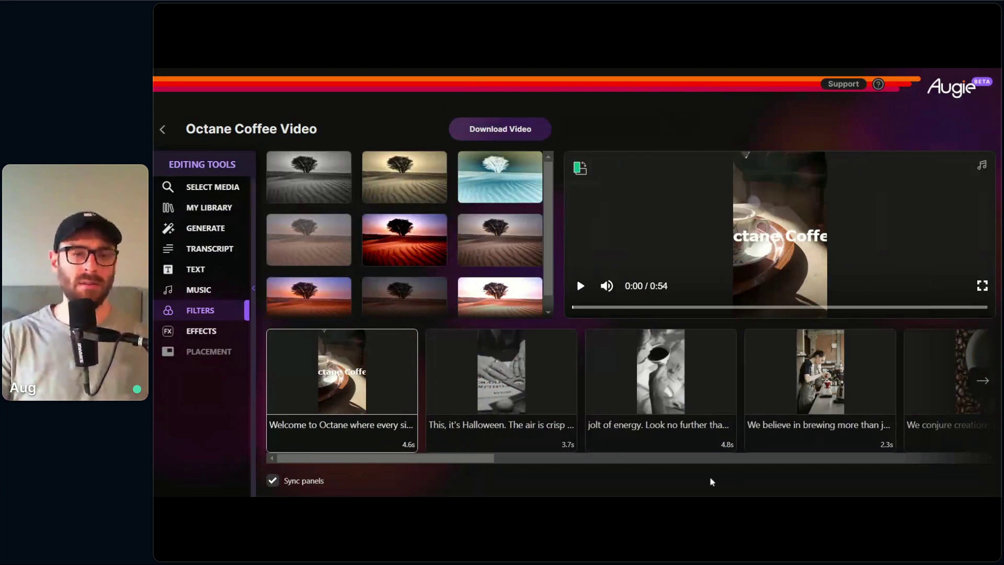
Step: Set the font size of the opening scene's white "Octane Coffee" text to 75 so it fits the vertical frame
left_click(224, 268)
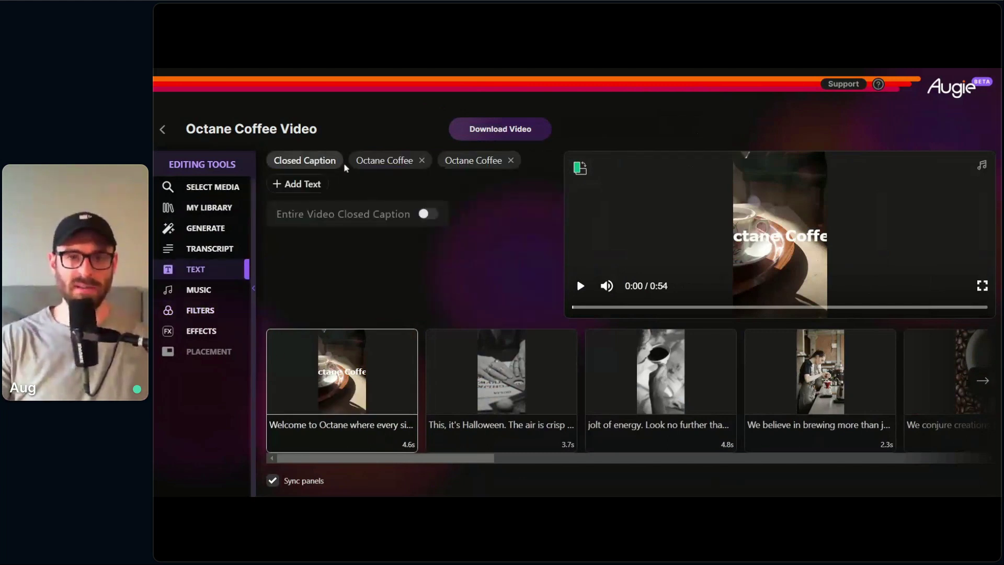
left_click(370, 161)
scroll(377, 292, "down", 4)
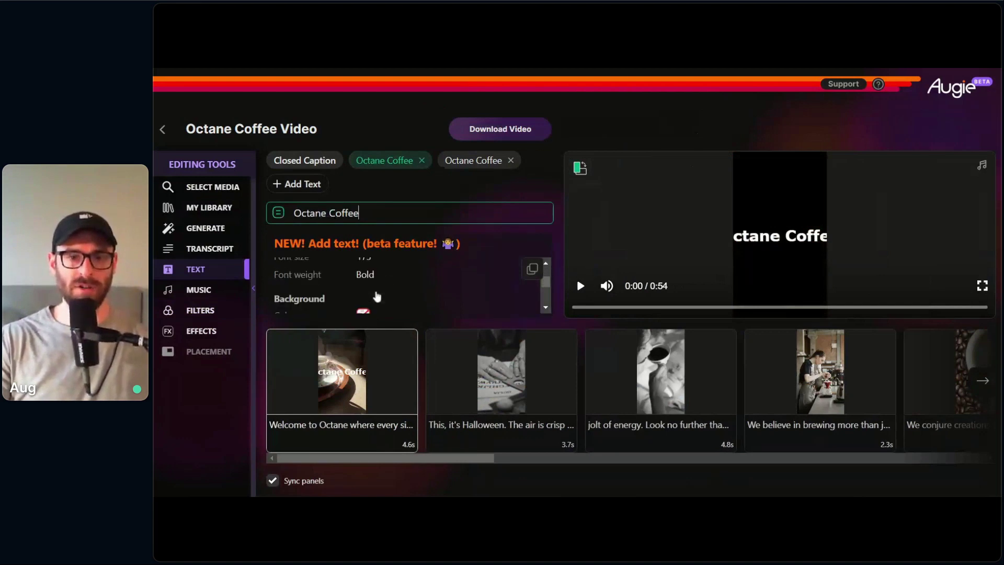
scroll(377, 296, "up", 3)
scroll(371, 292, "down", 3)
scroll(377, 290, "up", 3)
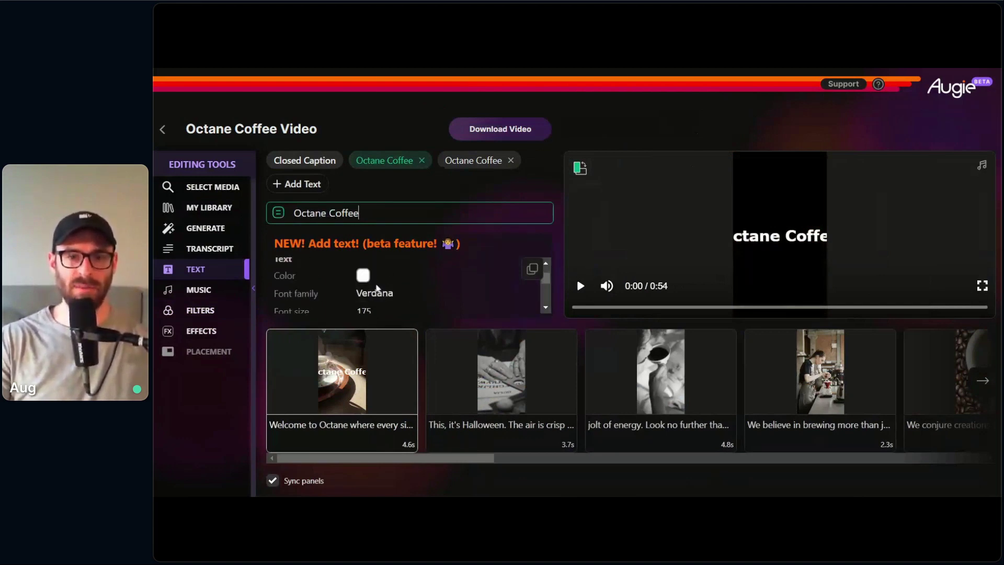
left_click(364, 310)
scroll(375, 288, "down", 2)
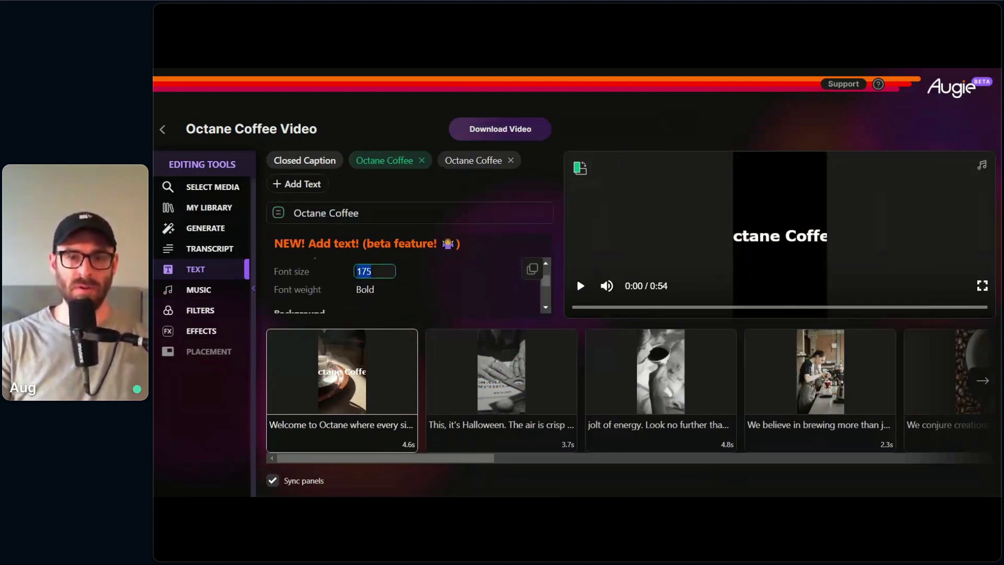
type("75")
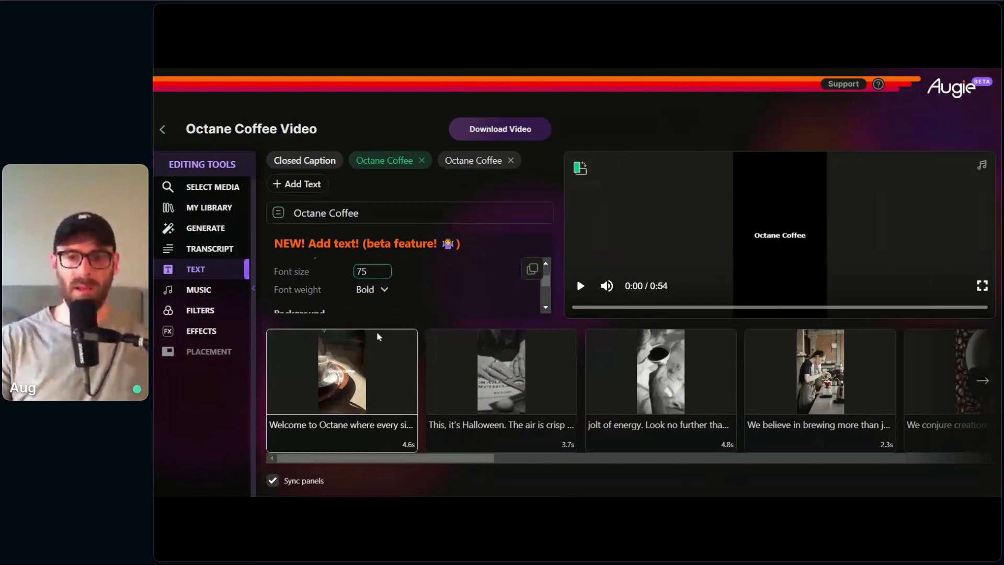
left_click(361, 432)
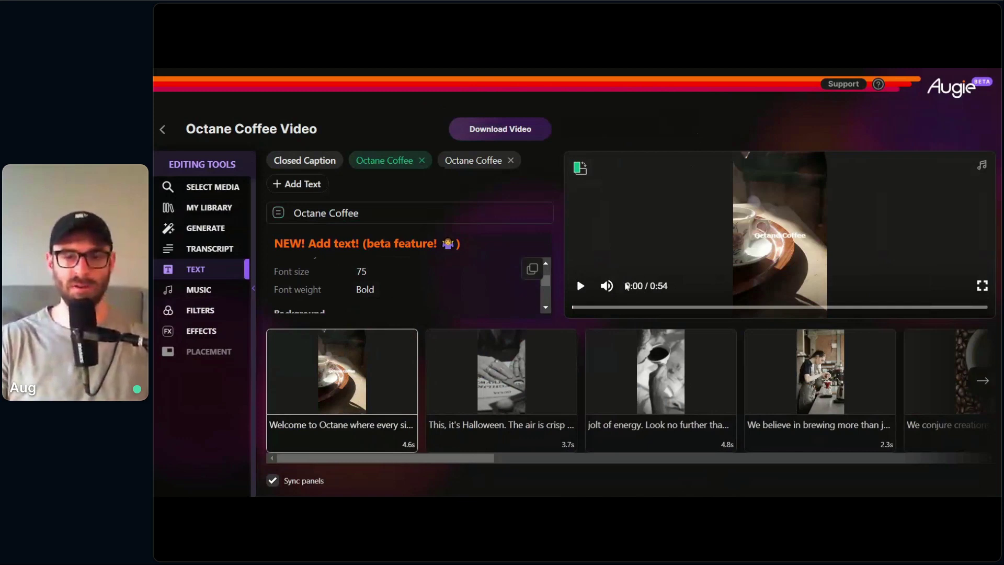
Step: Set the font size of the orange "Octane Coffee" text on the closing scene to 75
left_click_drag(467, 465, 890, 438)
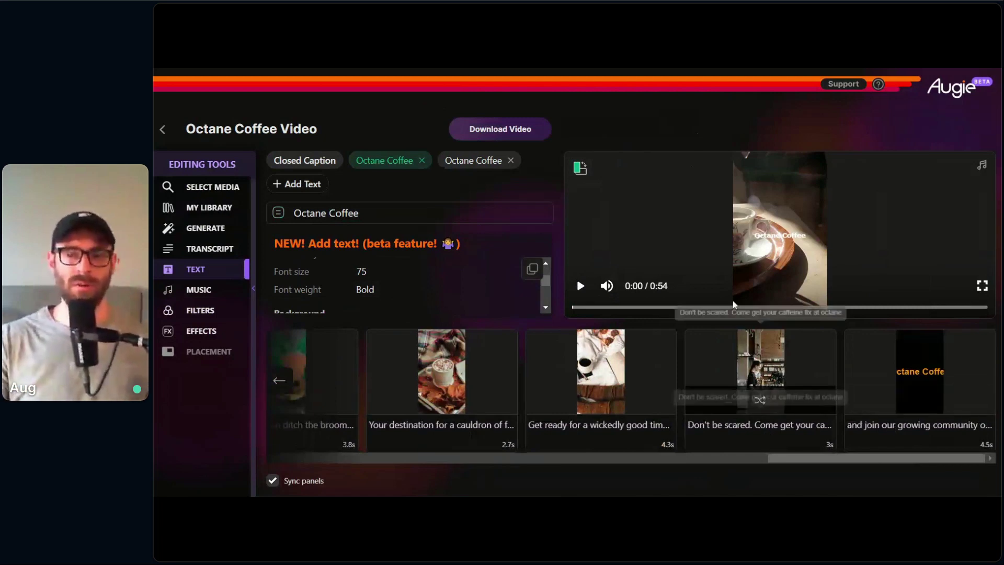
left_click(900, 441)
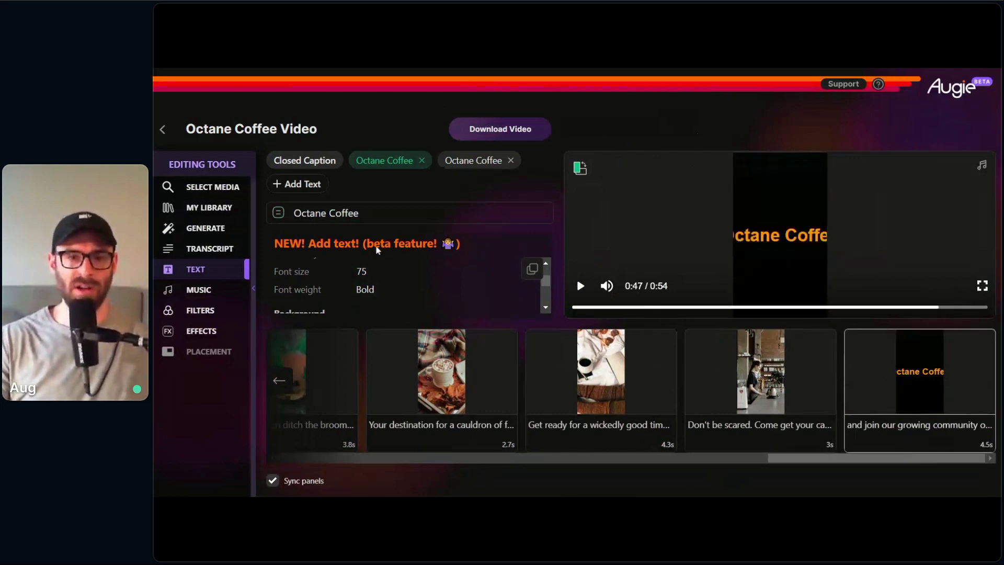
left_click(460, 163)
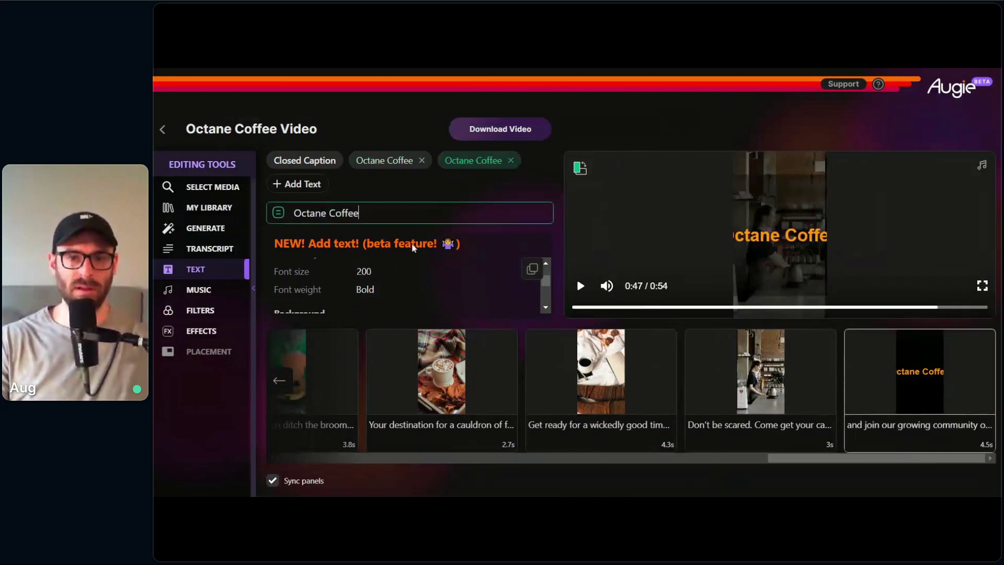
left_click(366, 271)
double_click(367, 271)
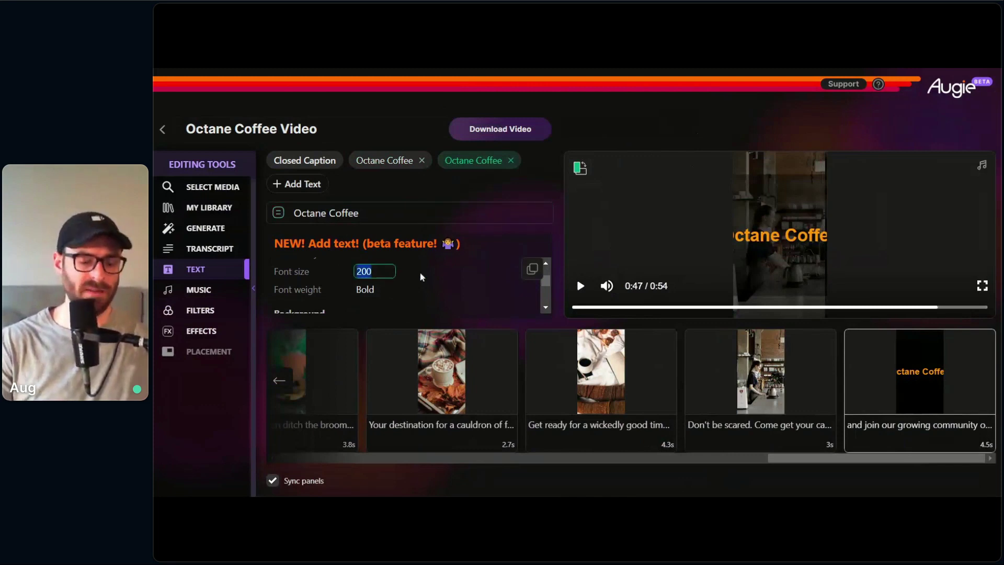
type("75")
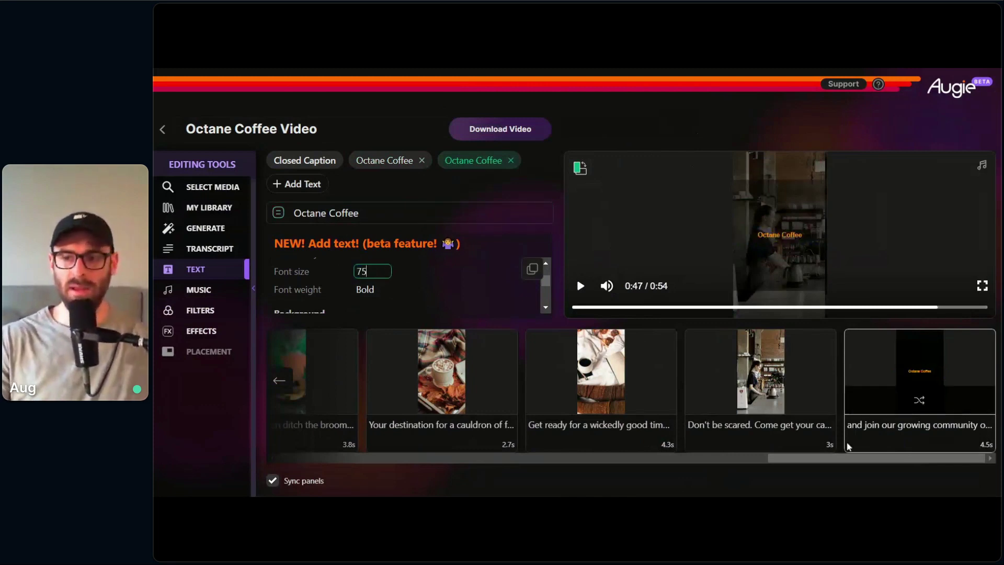
Step: Add Stock Photos to the sources for the Coffee search and replace the opening scene's media with the vertical portafilters and latte photo
left_click_drag(833, 460, 369, 458)
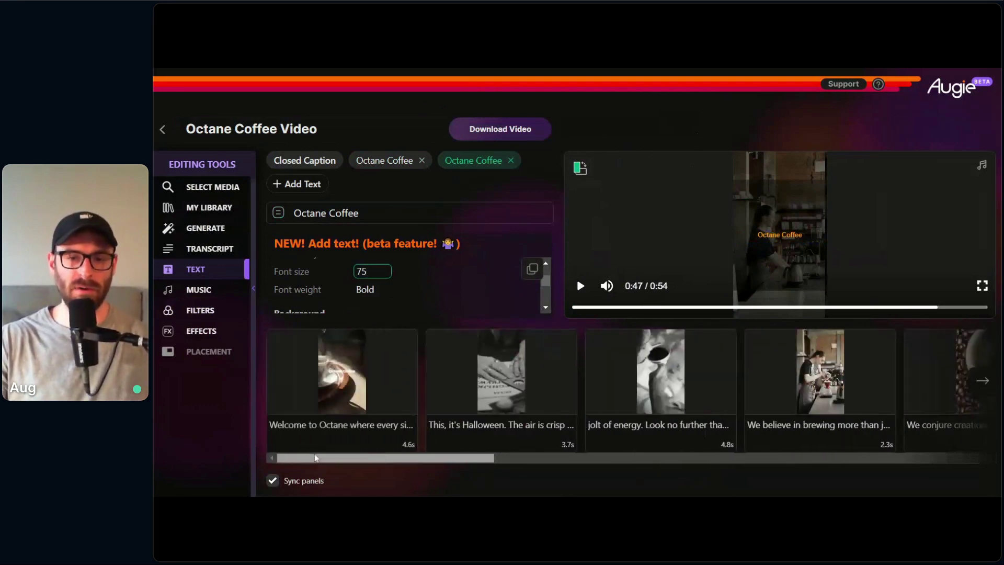
left_click(352, 432)
left_click(204, 187)
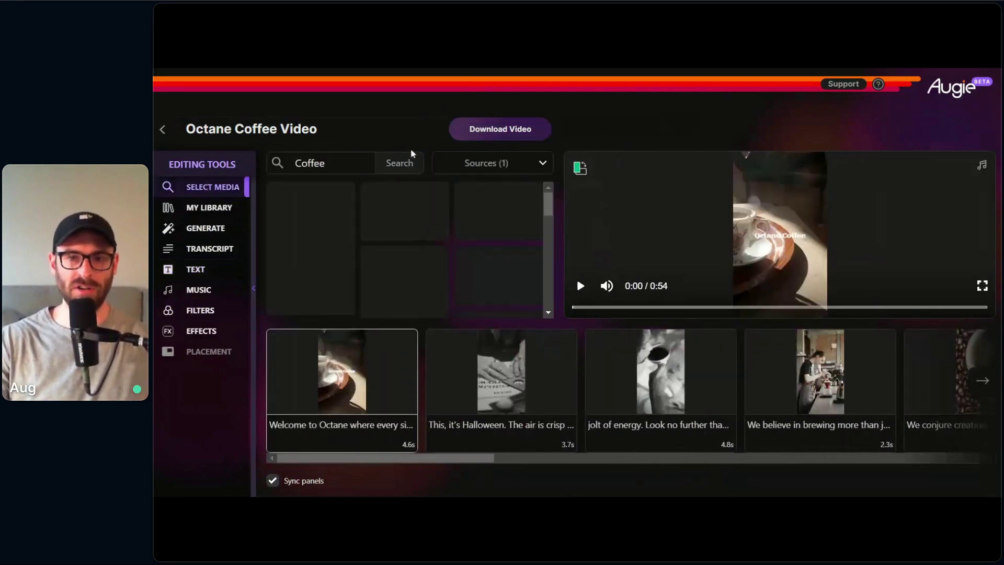
left_click(491, 171)
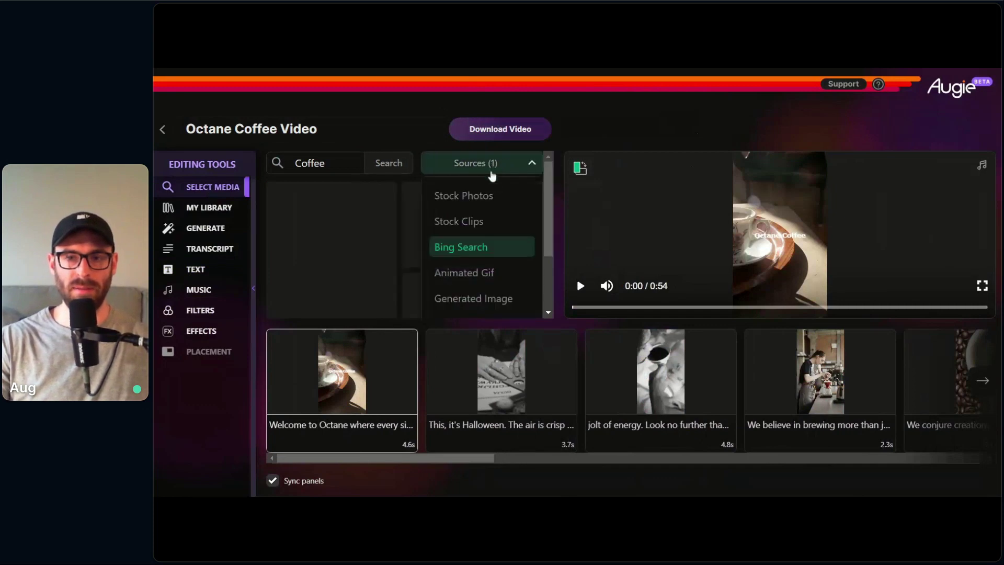
left_click(471, 196)
left_click(387, 163)
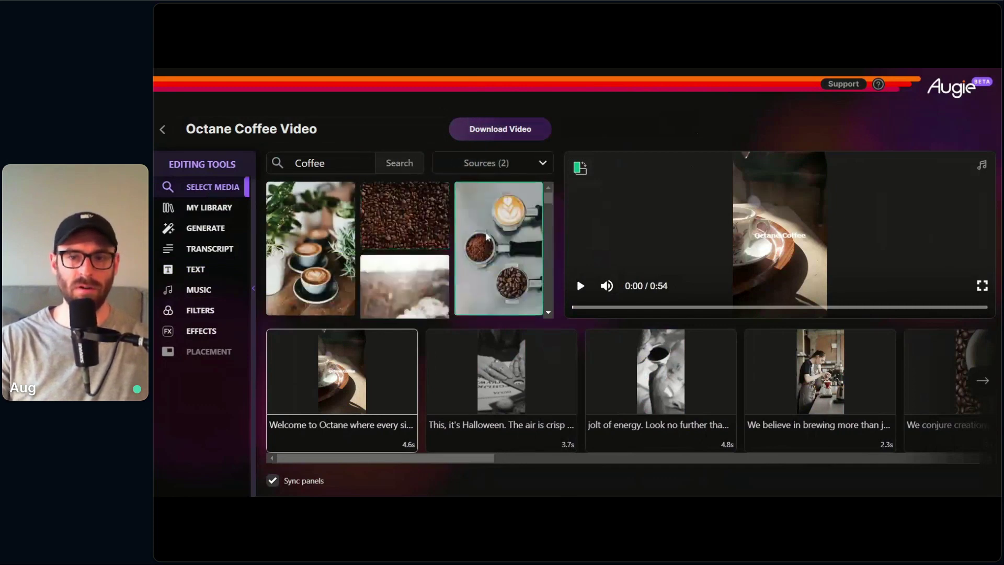
scroll(469, 251, "down", 1)
left_click(504, 245)
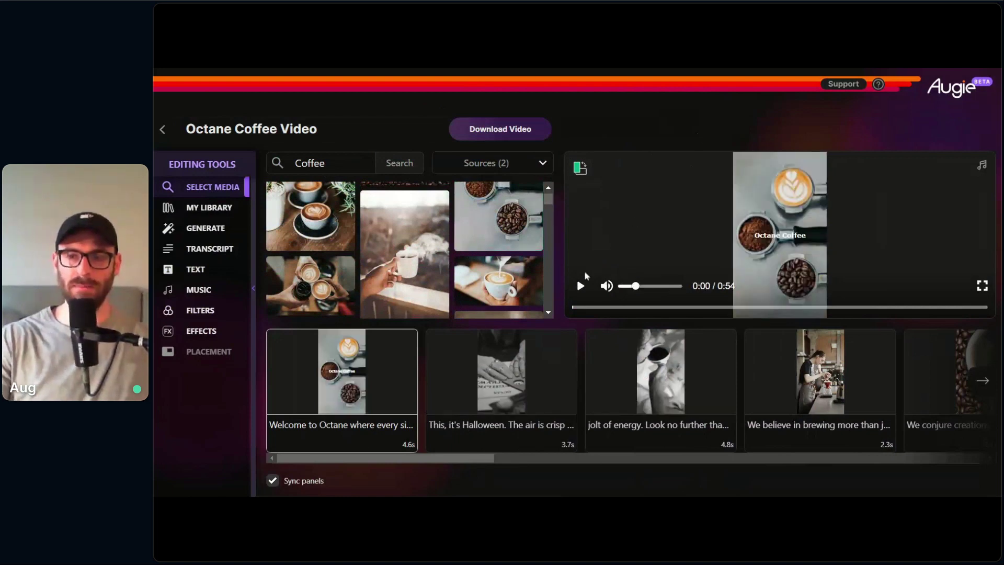
Step: Replace the second scene's media with the pumpkin-headed figure in purple smoke, and the "Octane has something bewitching" scene's with the dark barista portafilter photo
left_click(516, 442)
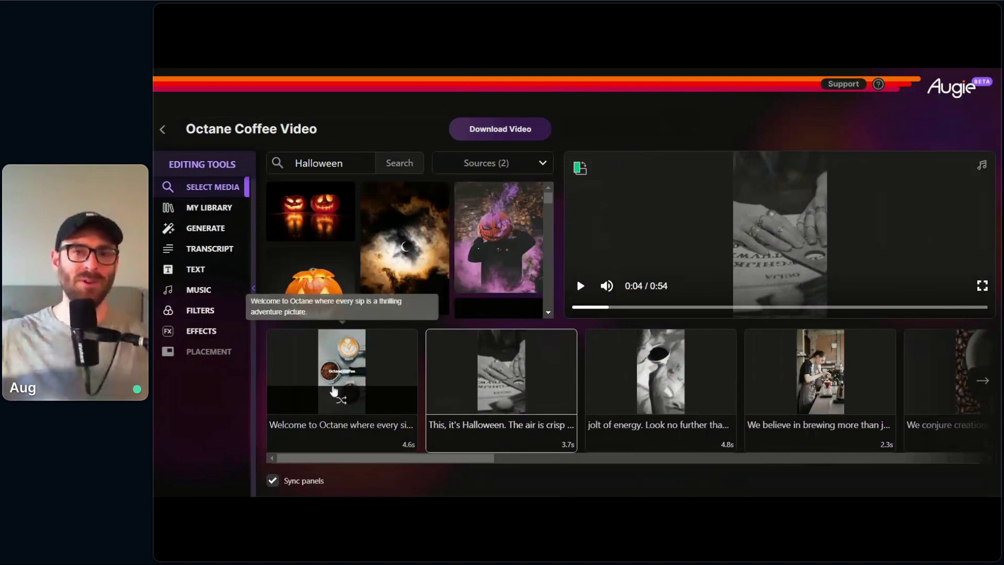
left_click(499, 254)
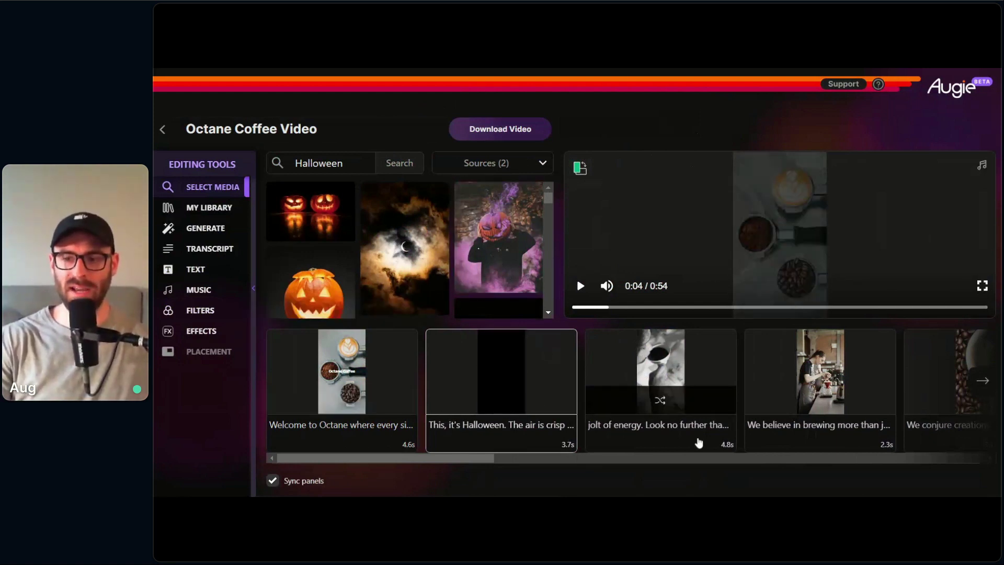
scroll(578, 463, "right", 5)
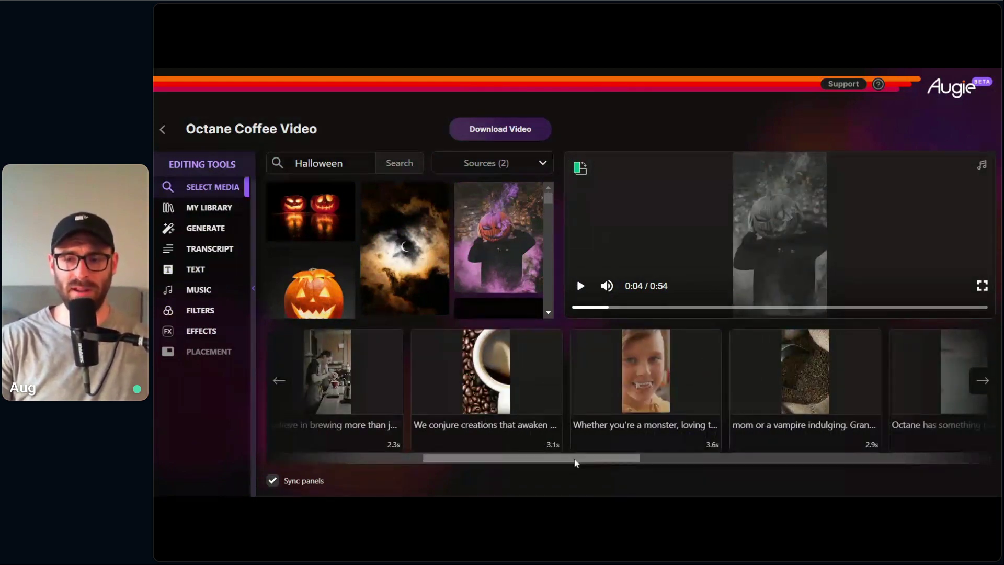
scroll(576, 463, "right", 4)
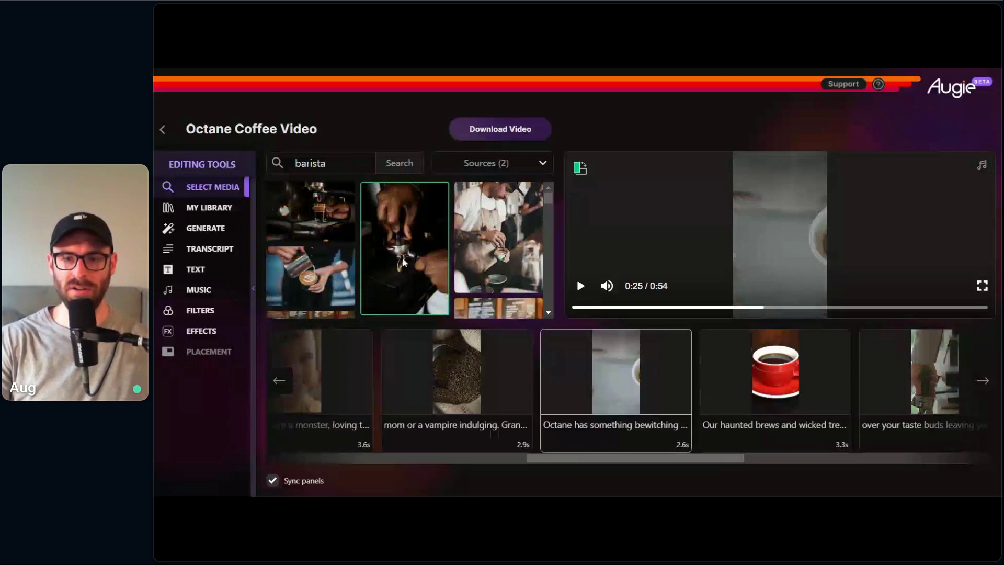
Step: Rename the vertical project to "Octane Coffee Video 9:16" and return to the dashboard
left_click_drag(666, 466, 385, 460)
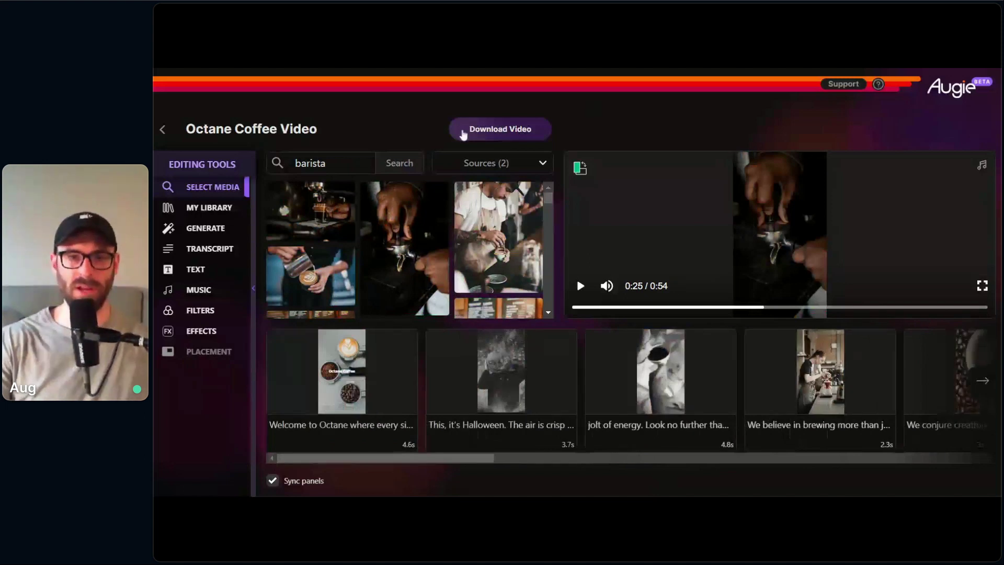
left_click(358, 127)
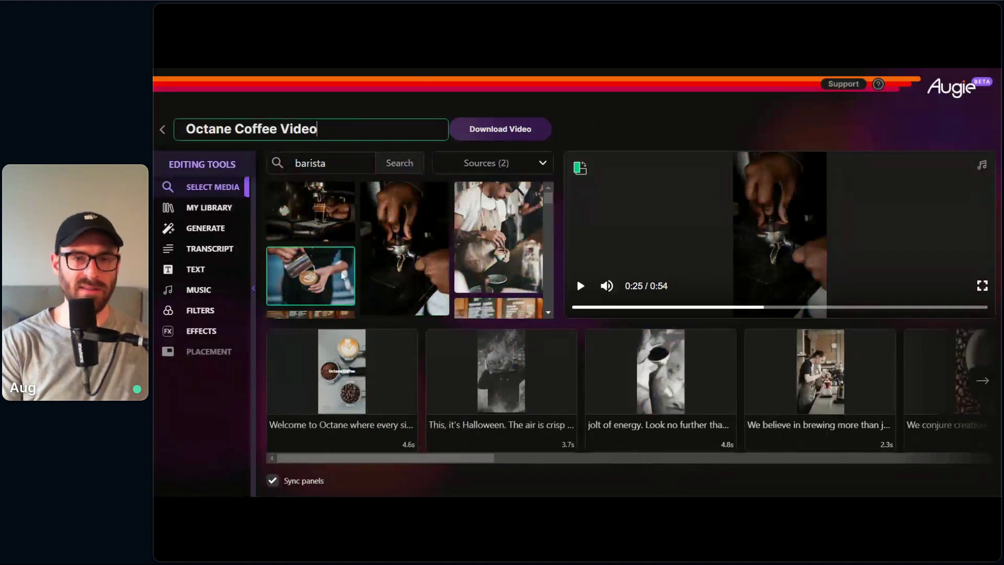
type("9:16")
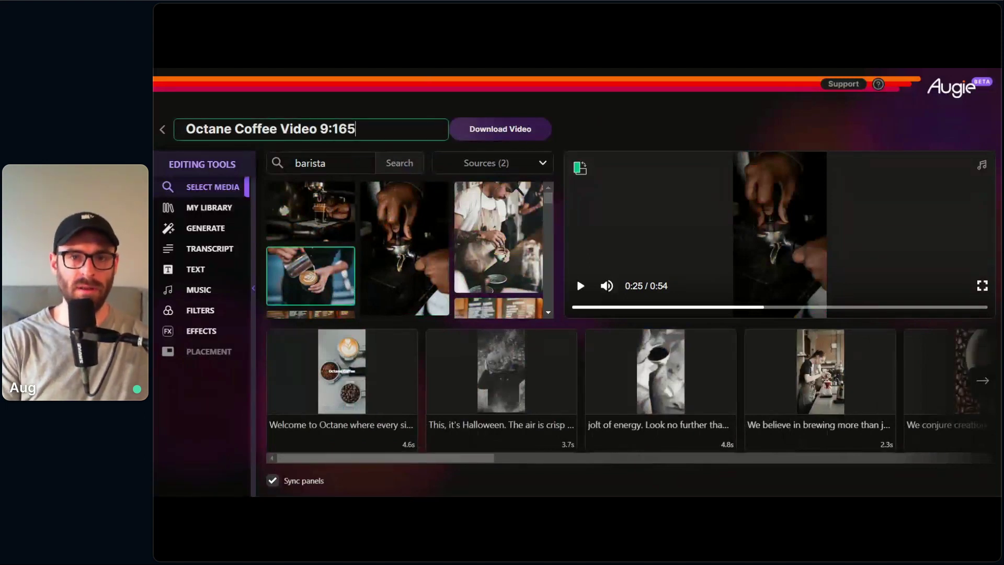
key("Return")
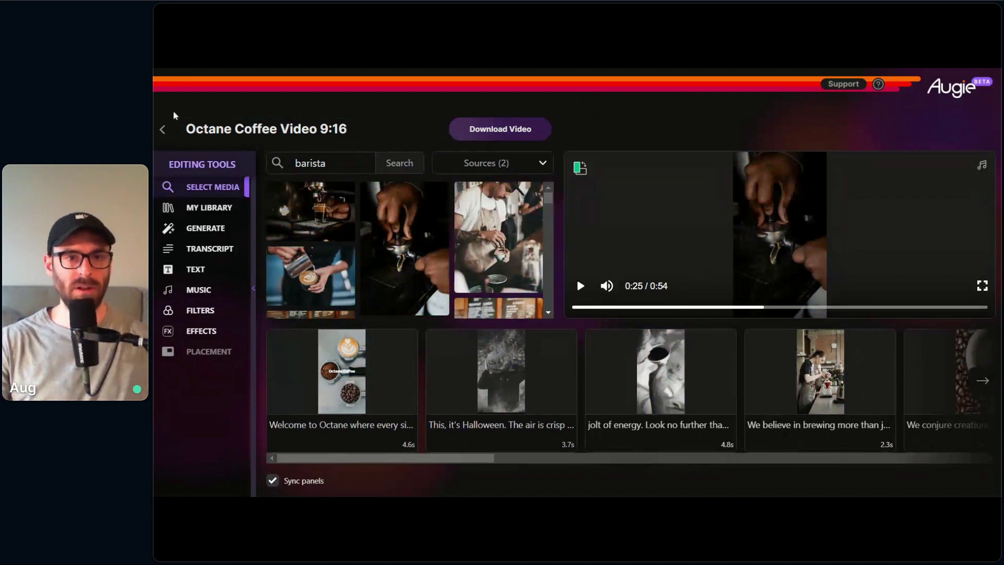
left_click(163, 128)
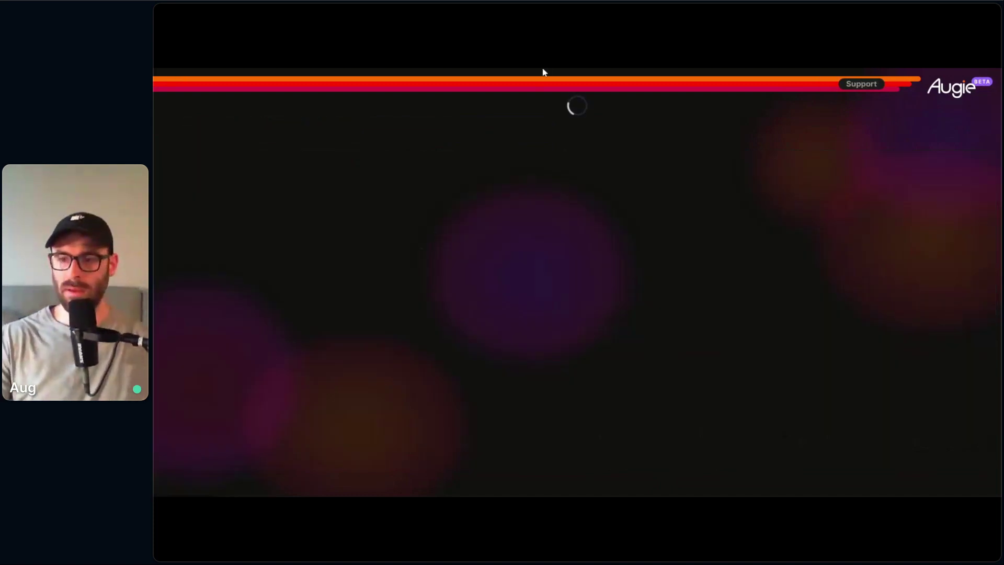
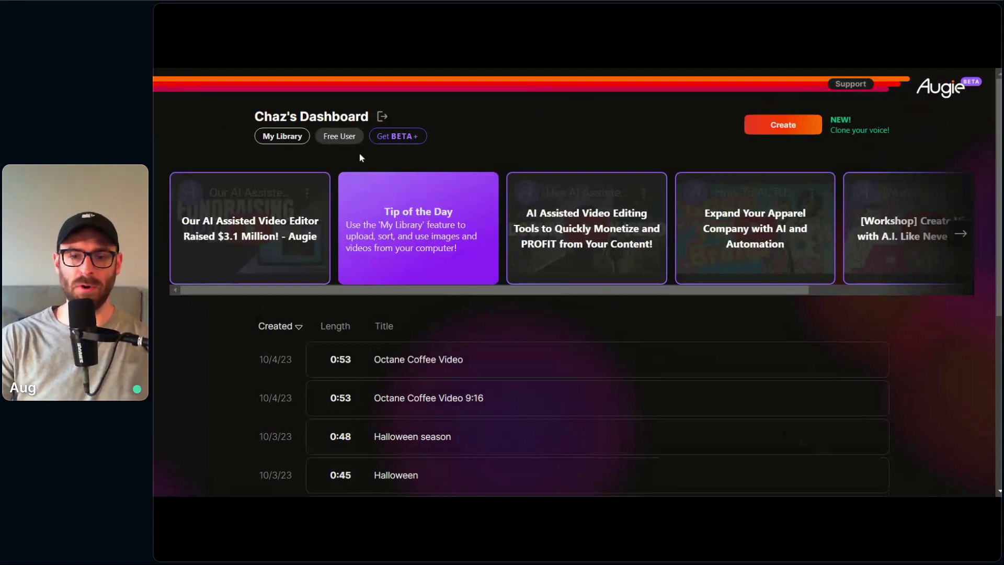
Step: Open the "Video- Marketing" project and apply the fullscreen speaker footage placement to every shot
scroll(673, 287, "down", 5)
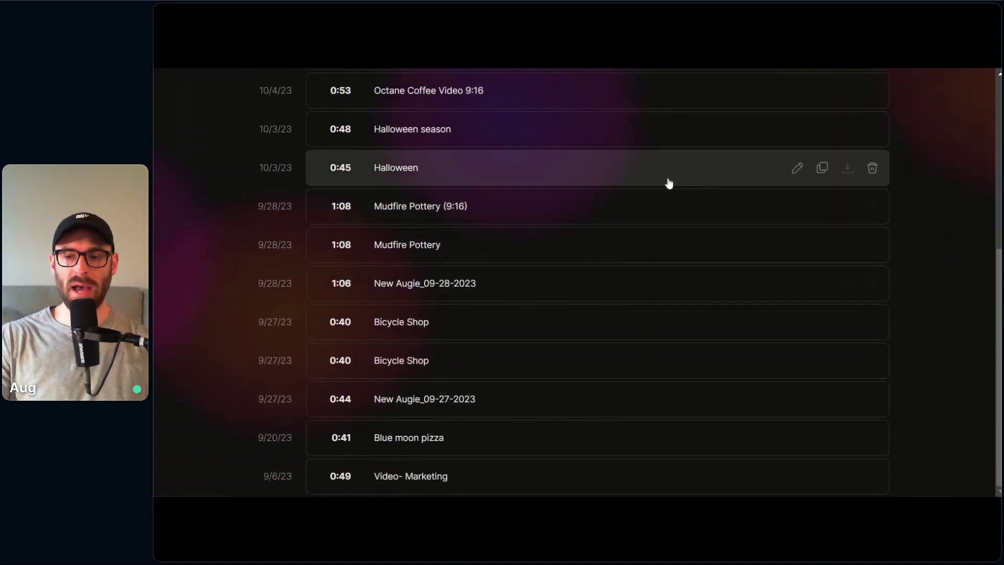
left_click(693, 475)
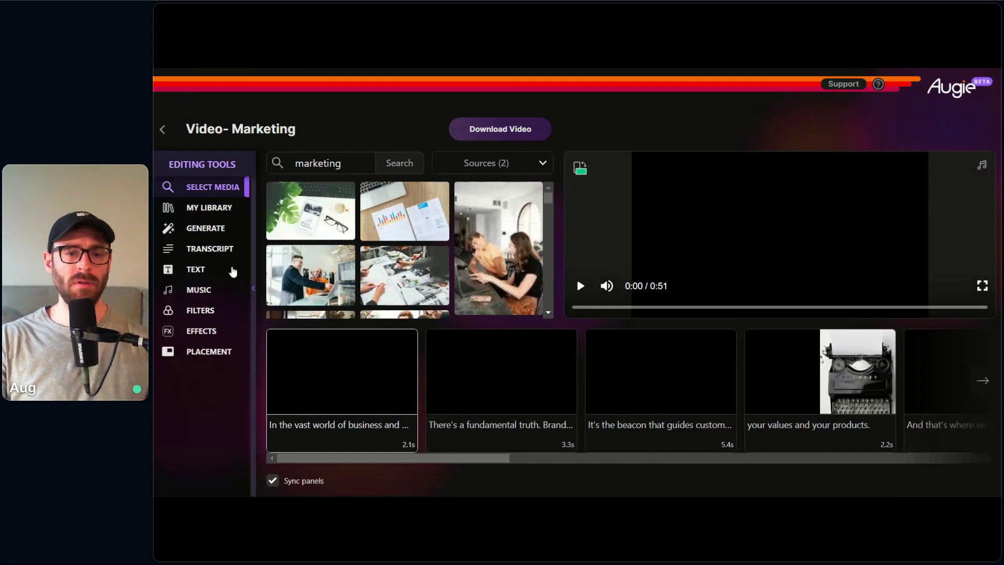
left_click(223, 352)
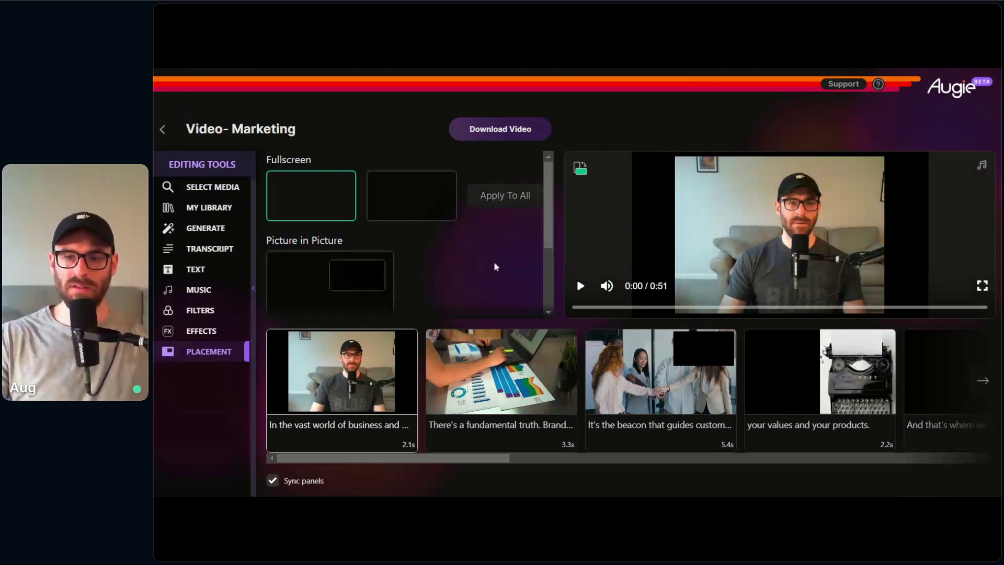
left_click(513, 195)
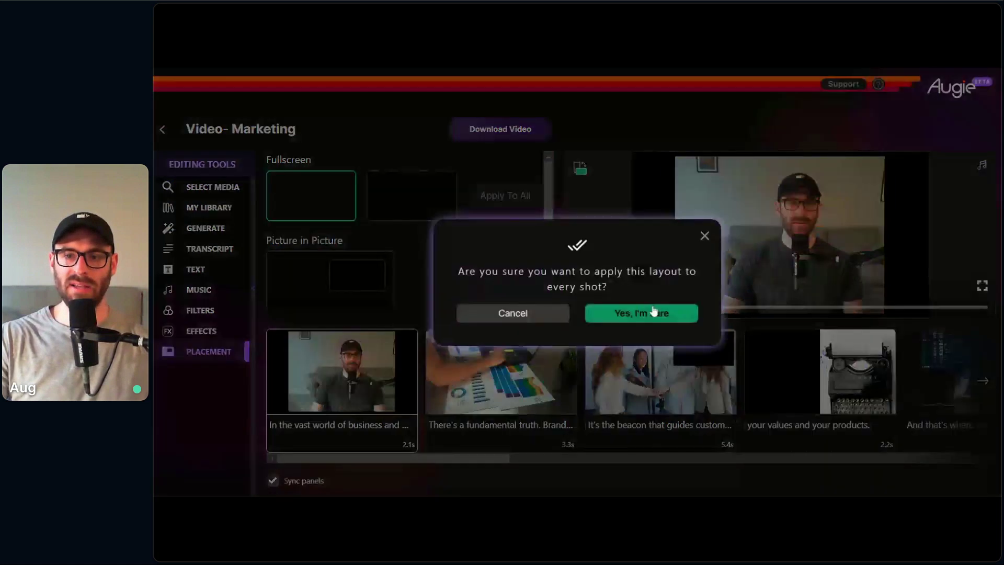
left_click(653, 312)
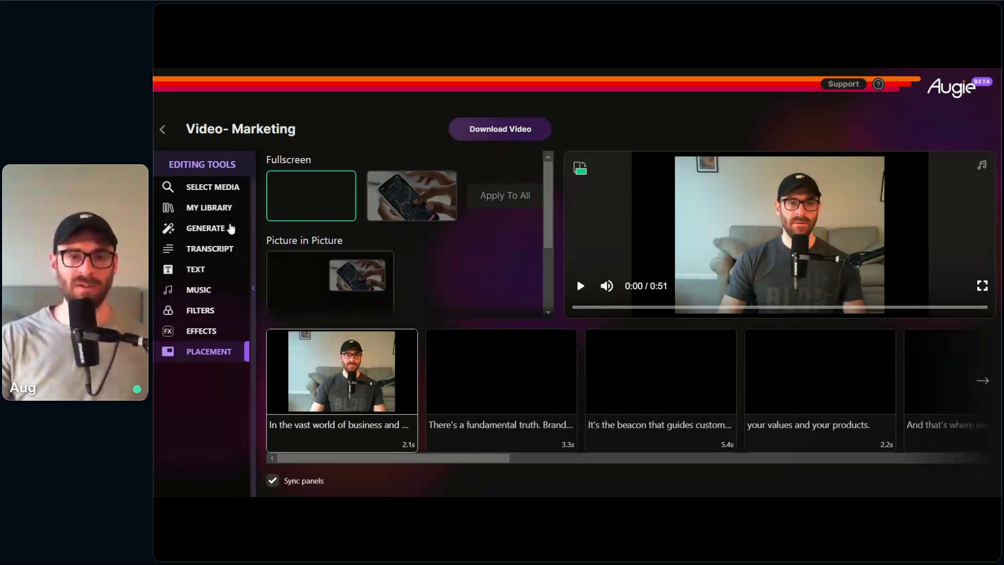
Step: Examine the transcript and jump between its passages to see how they match the timeline scenes
left_click(231, 253)
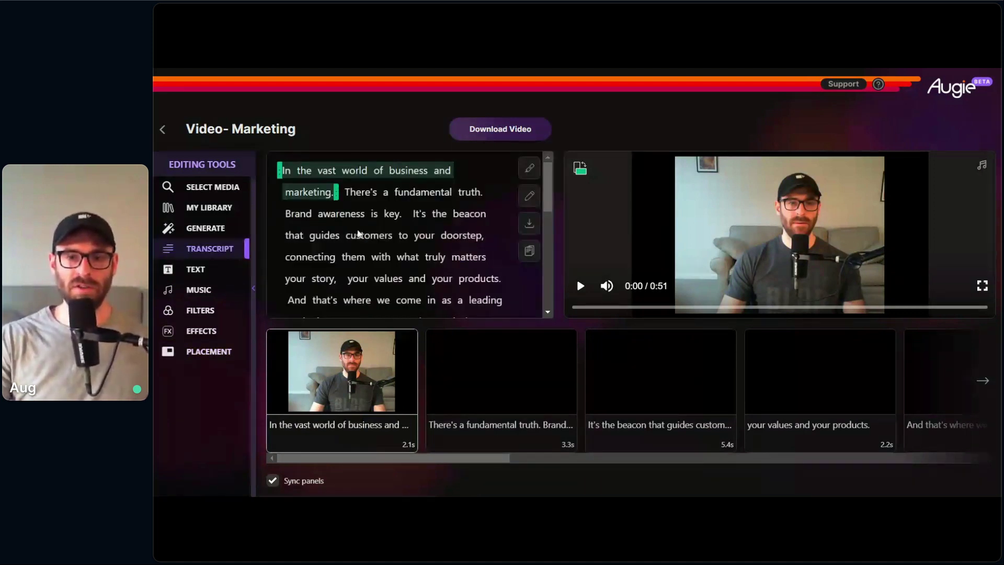
left_click(383, 233)
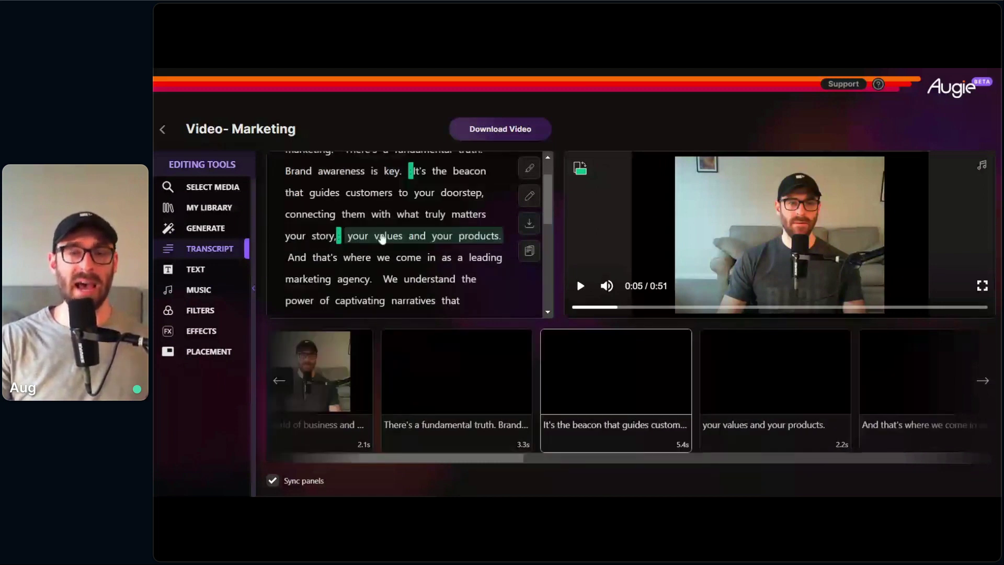
left_click(384, 257)
left_click_drag(392, 459, 327, 459)
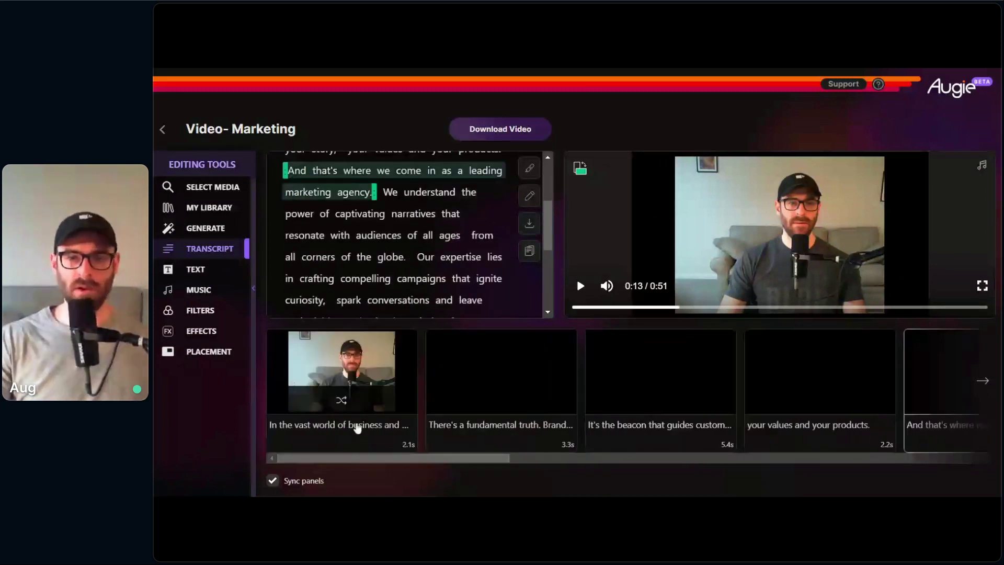
left_click(357, 428)
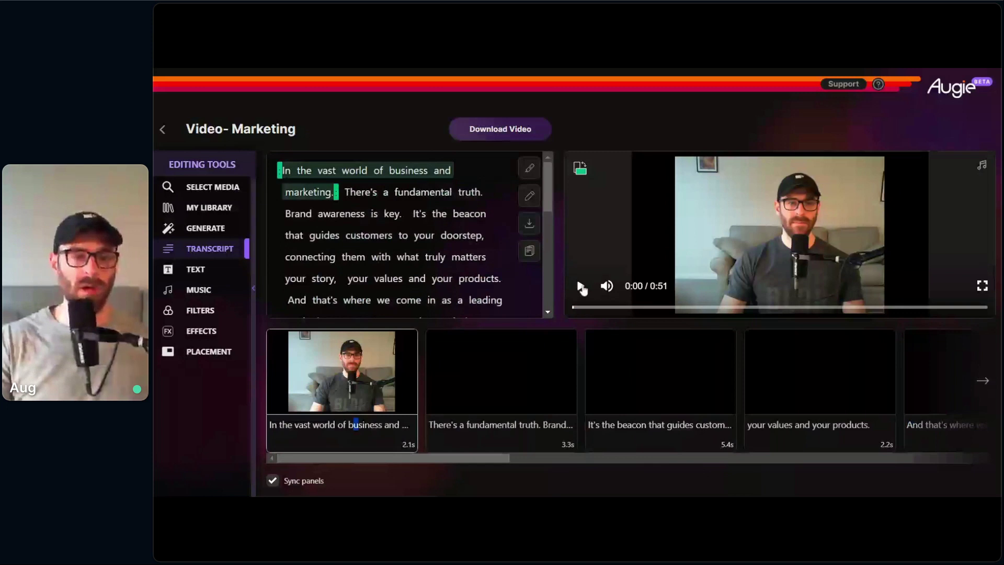
Step: Set the "There's a fundamental truth" scene to fullscreen media and replace its visual with the businessmen shaking hands photo
left_click(343, 334)
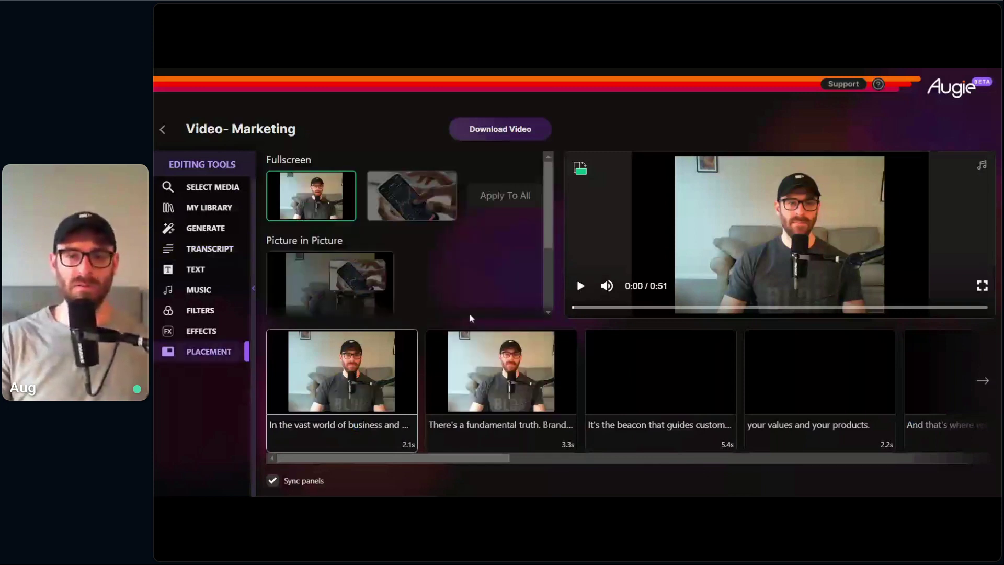
left_click(489, 361)
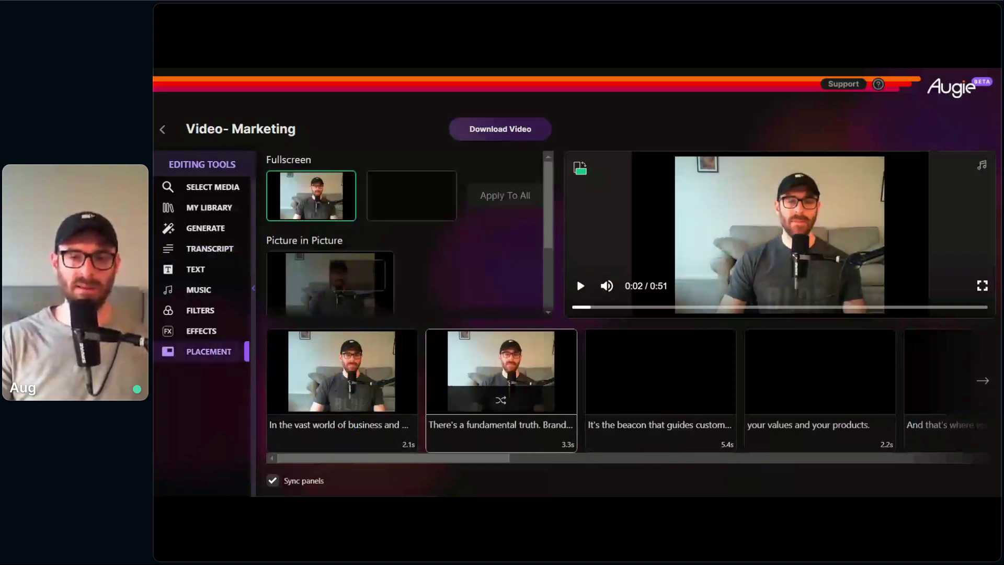
left_click(410, 187)
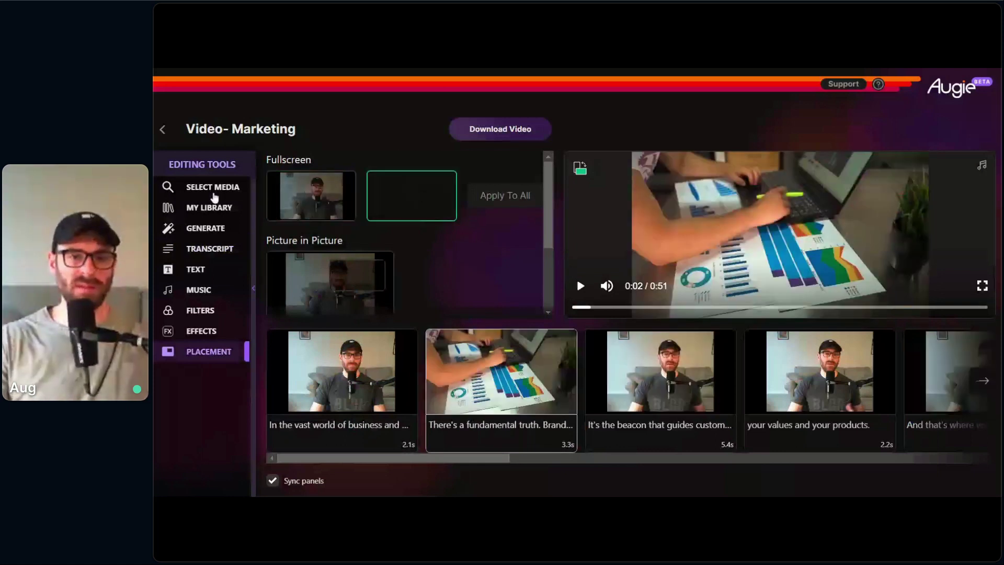
left_click(210, 188)
left_click(311, 275)
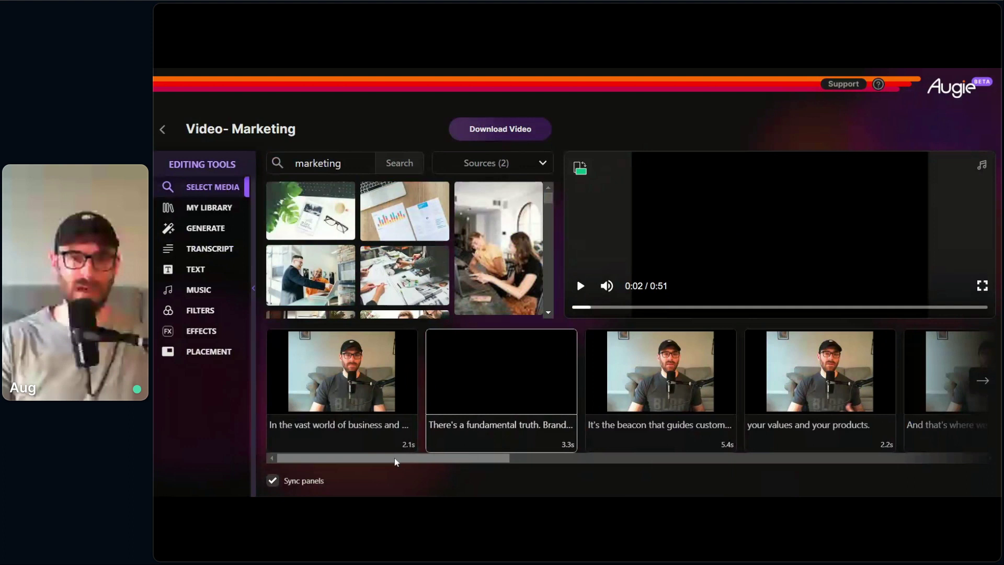
Step: Try picture-in-picture placements on the opening scene, swapping speaker footage with the phone photo and centering the inset
left_click(209, 352)
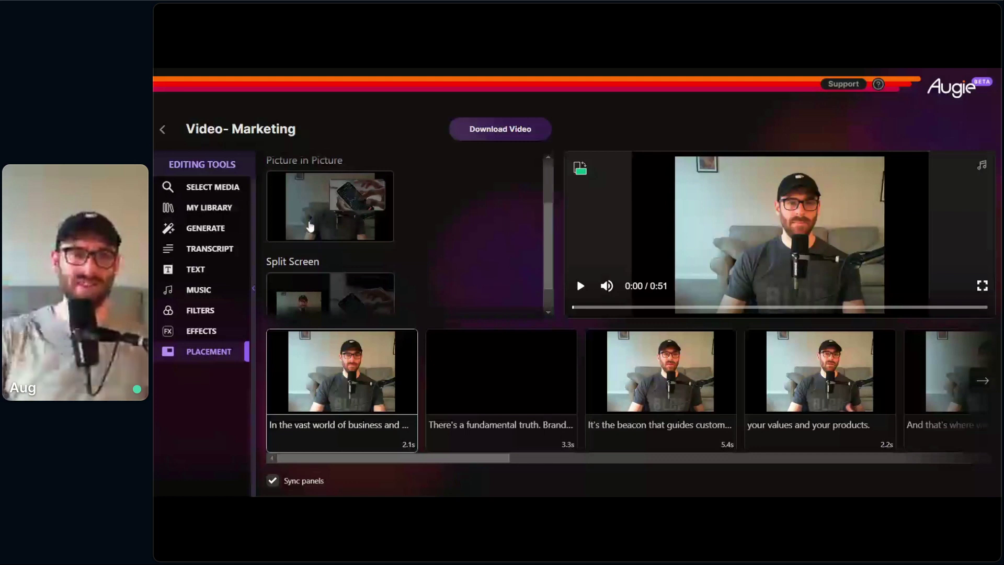
left_click(310, 225)
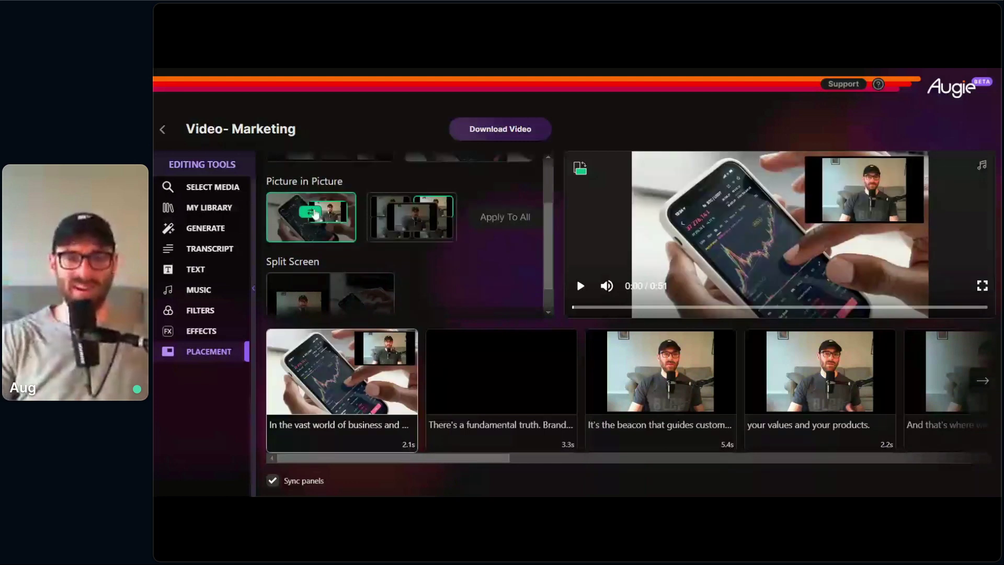
left_click(314, 213)
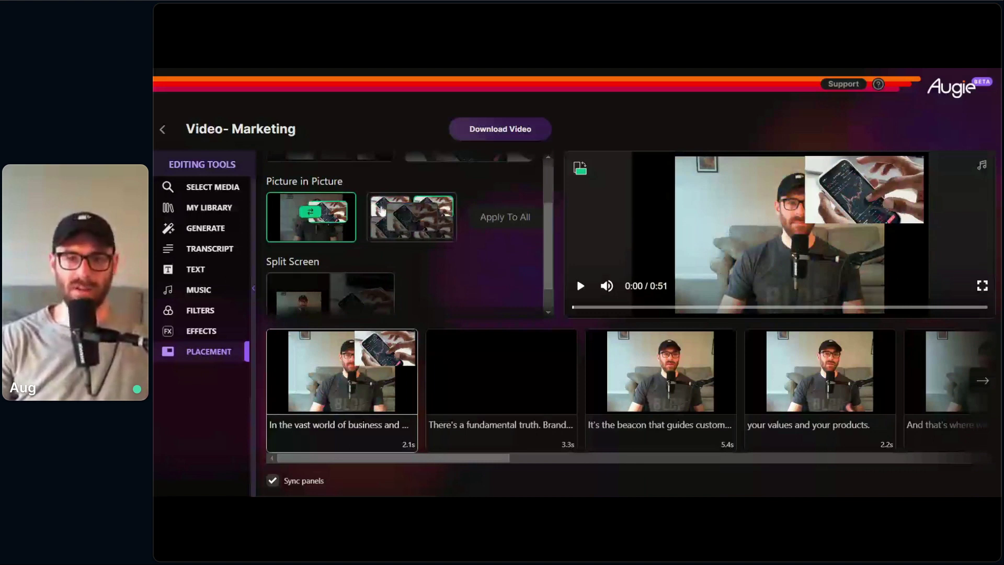
left_click(426, 236)
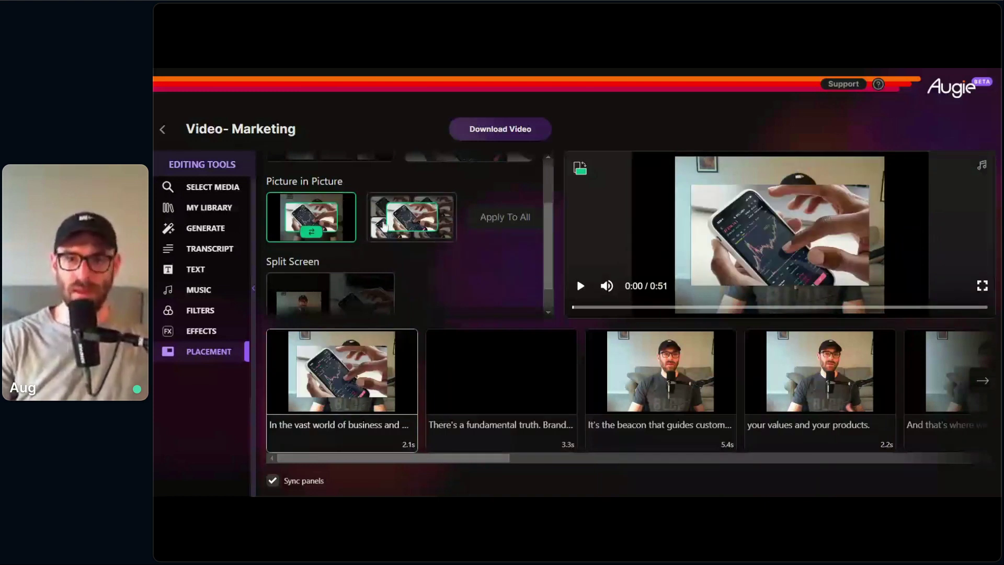
left_click(385, 226)
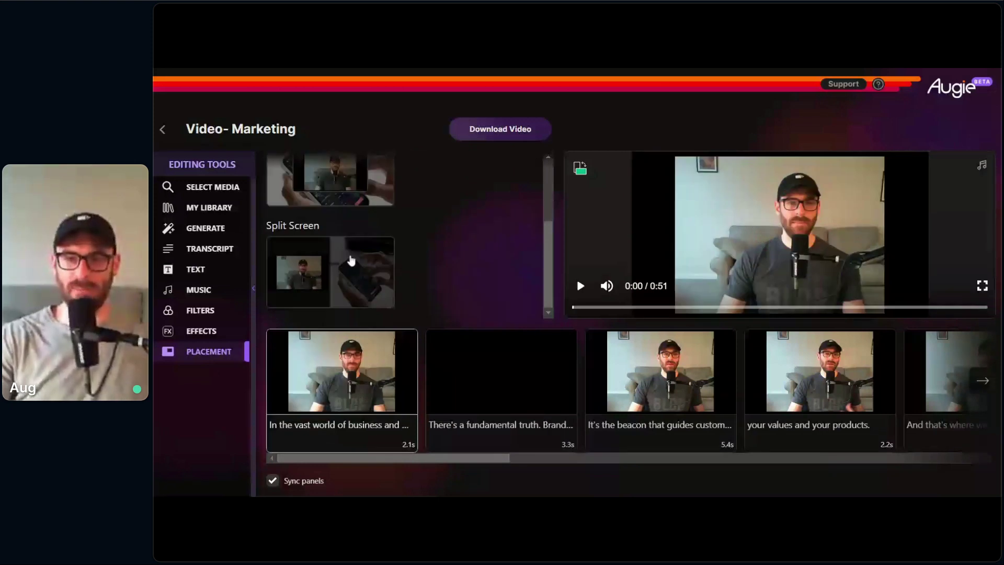
Step: Set the opening scene's placement to split screen, with the speaker footage beside the phone photo
left_click(351, 261)
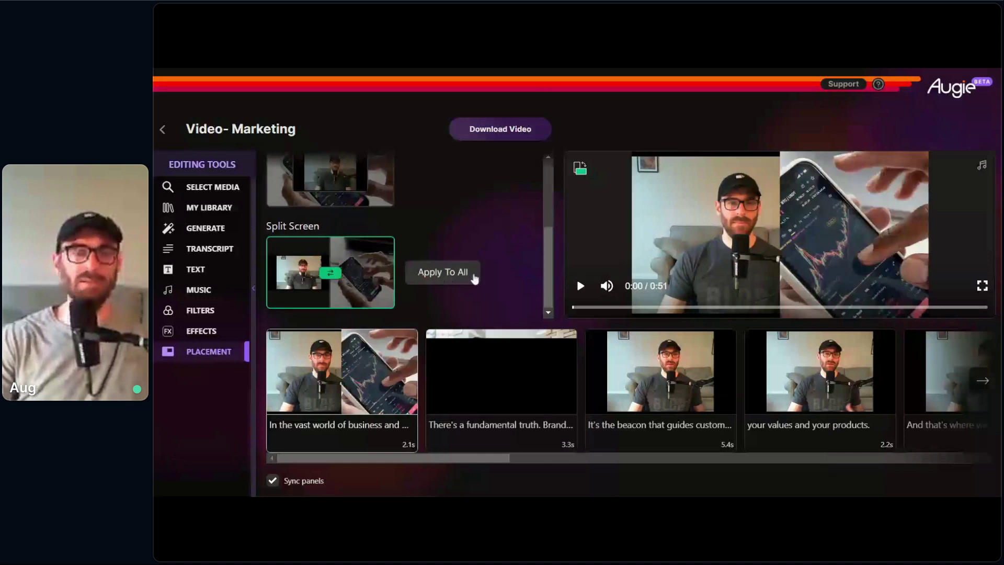
left_click(475, 278)
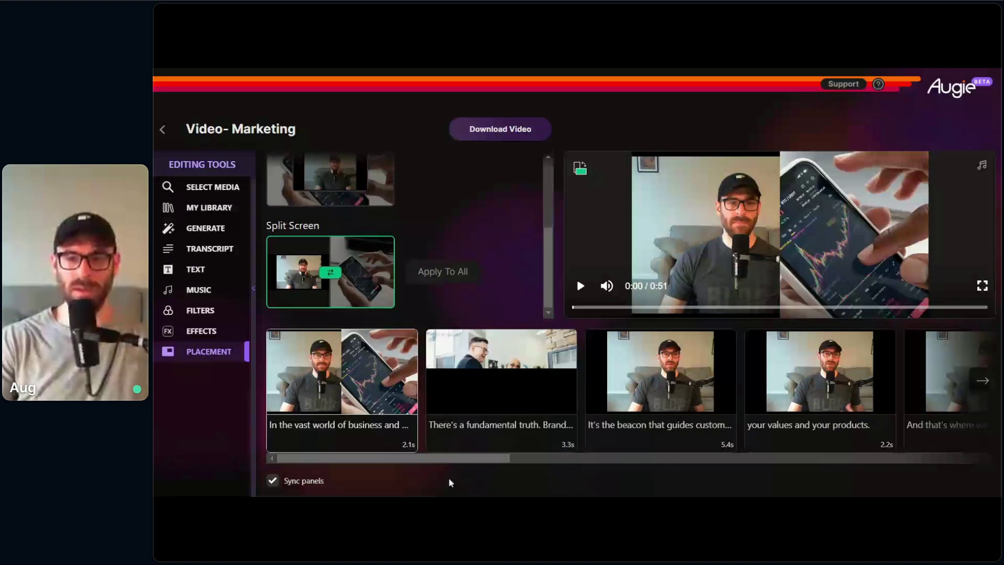
left_click(643, 377)
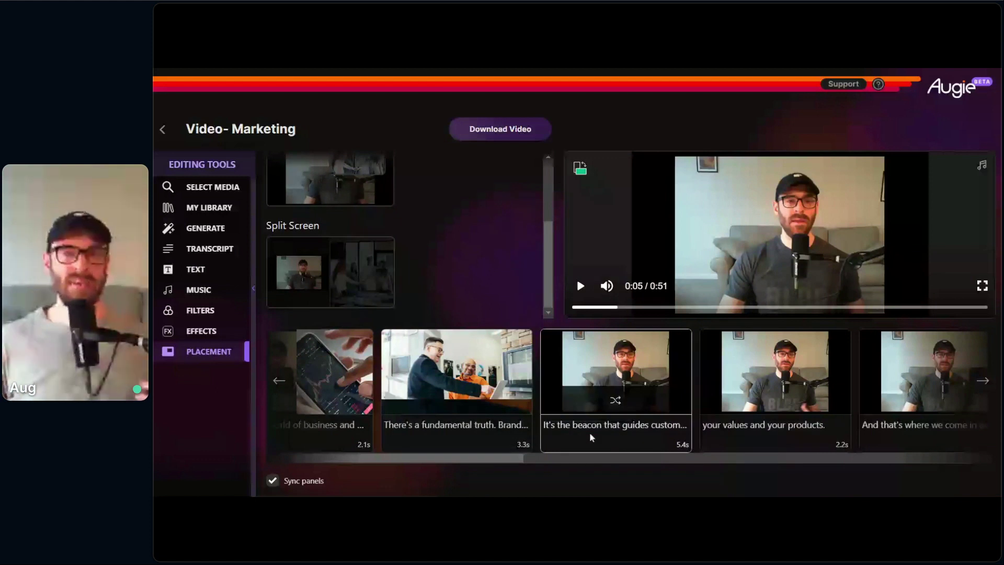
scroll(592, 437, "left", 1)
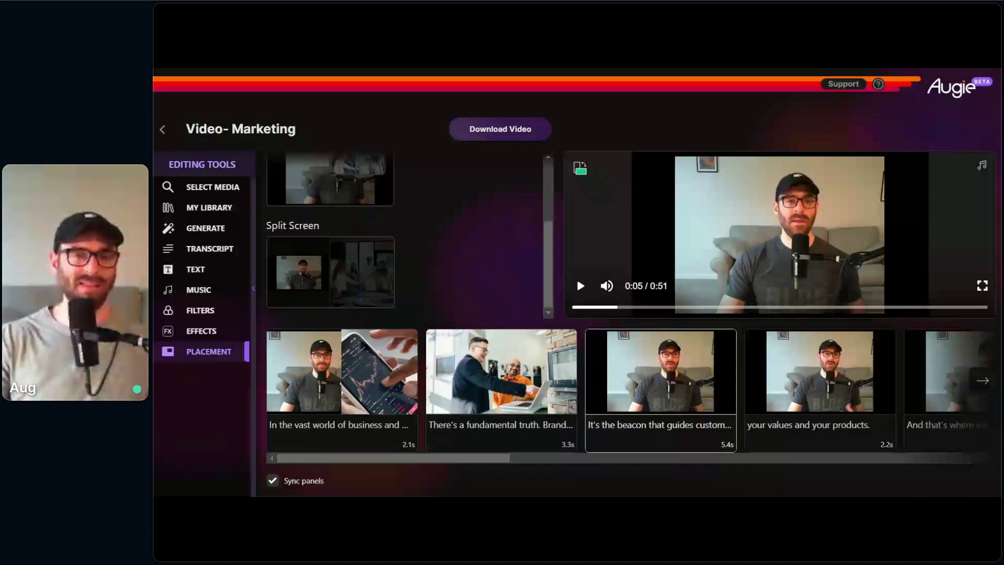
mouse_move(376, 458)
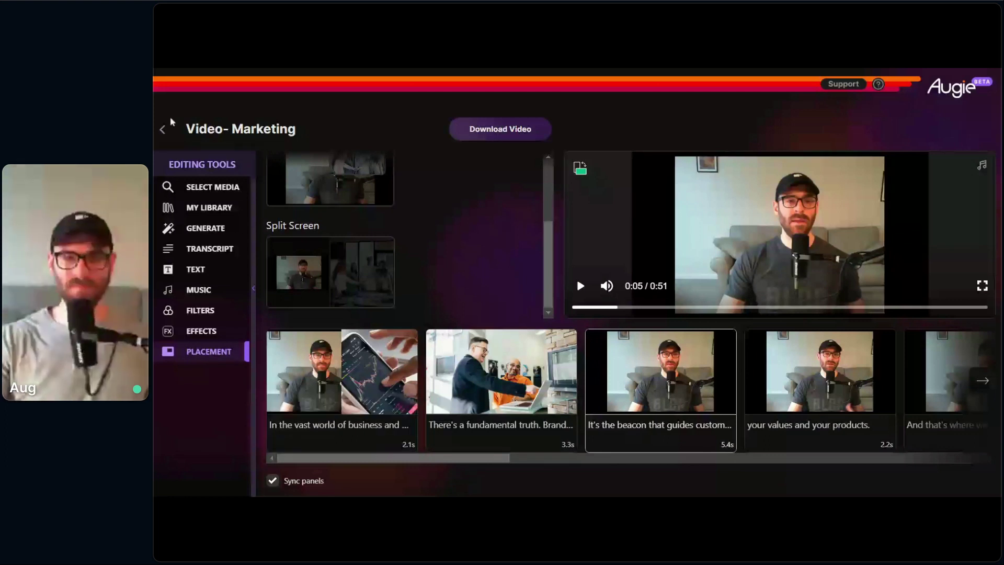
Step: Return to the dashboard and start a new Augie with the option for turning an existing script into a video
left_click(163, 129)
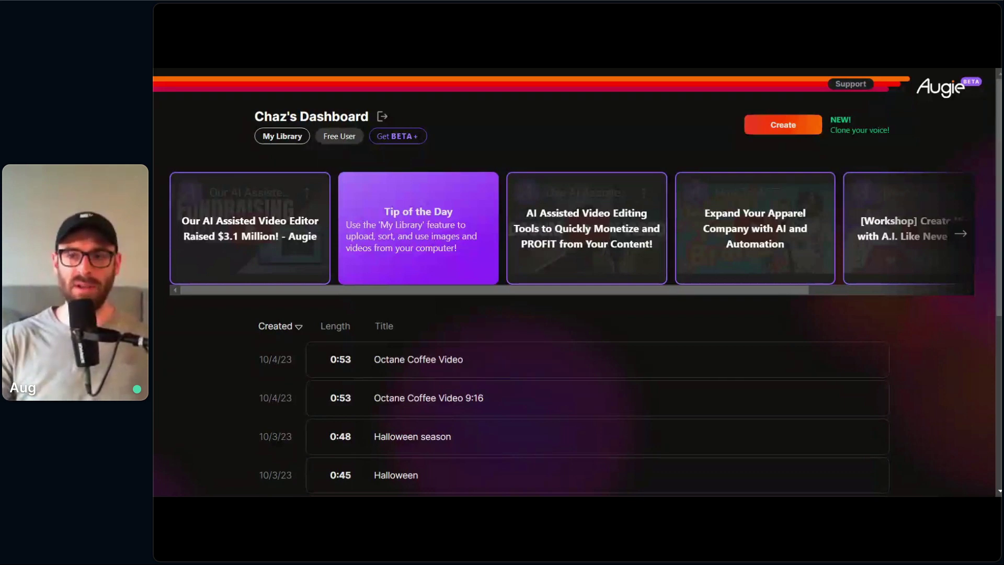
left_click(792, 128)
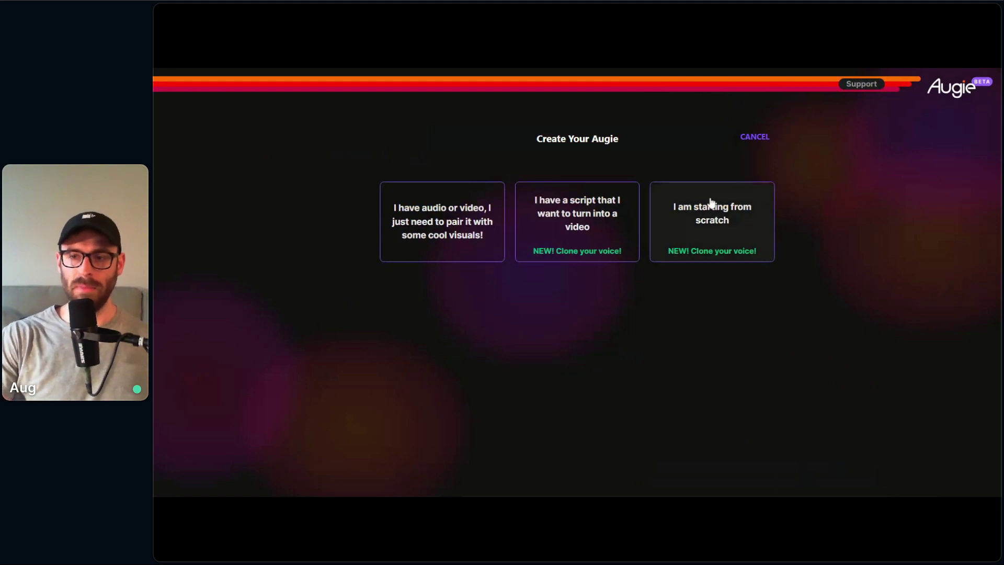
left_click(603, 222)
left_click(609, 287)
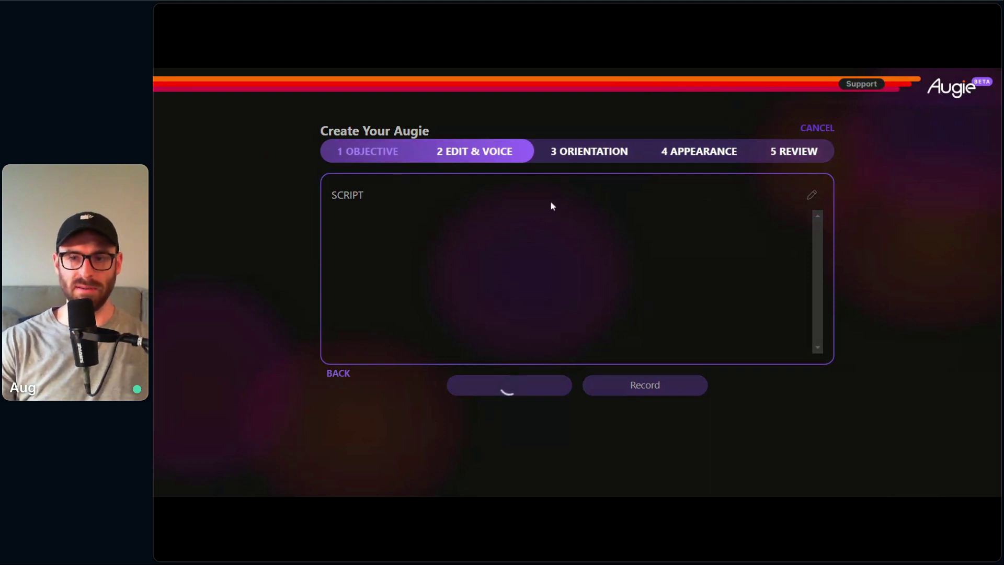
Step: Enter the pottery script beginning "We are an open studio playground for imaginative adults" and open the audio recorder for it
left_click(520, 254)
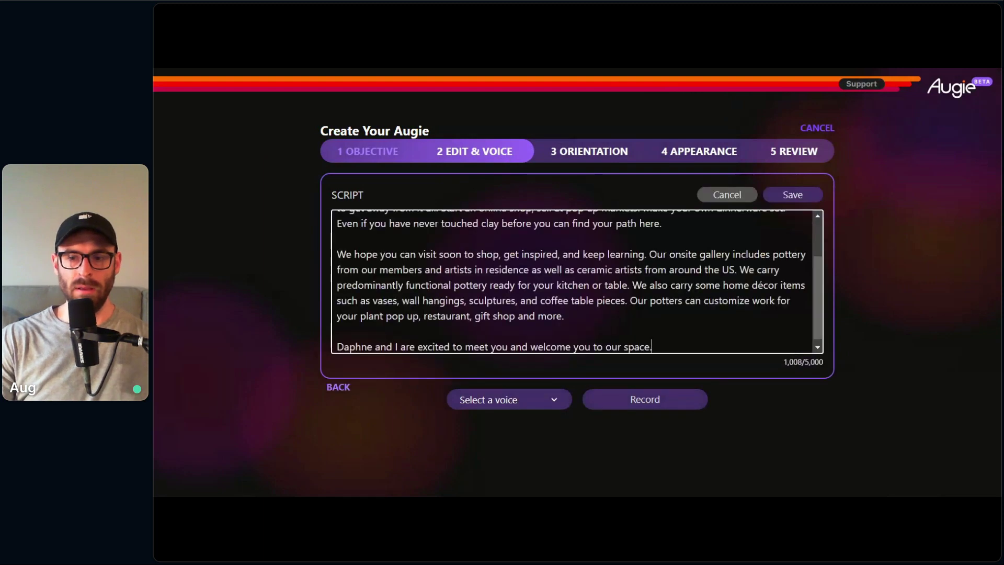
scroll(575, 282, "up", 2)
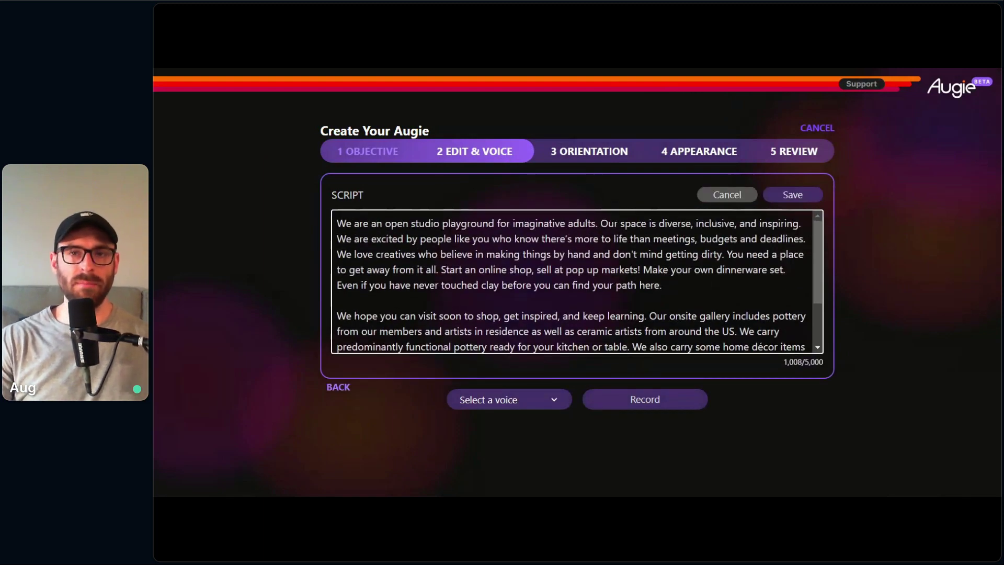
left_click(652, 398)
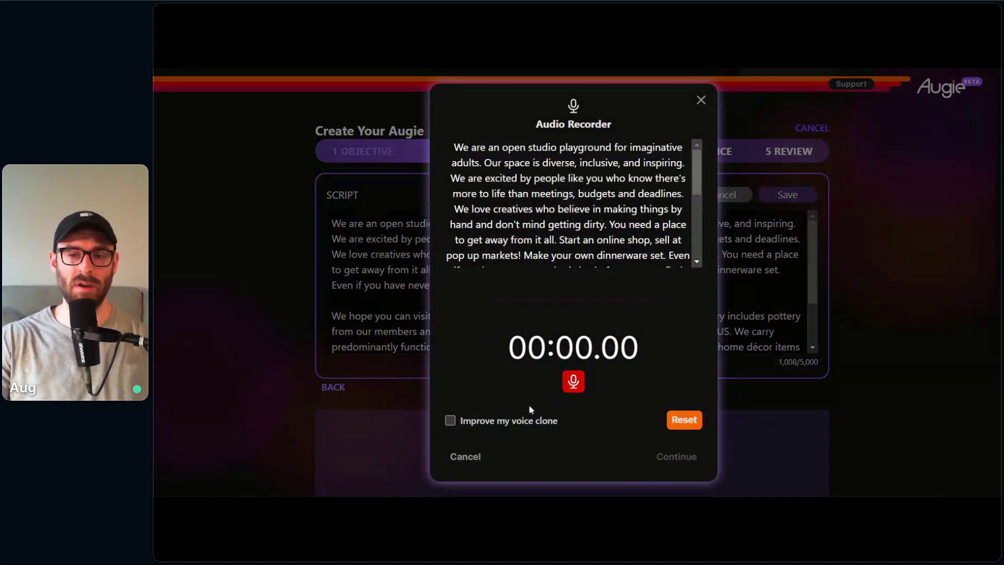
Step: Enable improving the voice clone in the audio recorder and close the recorder without recording
left_click(454, 422)
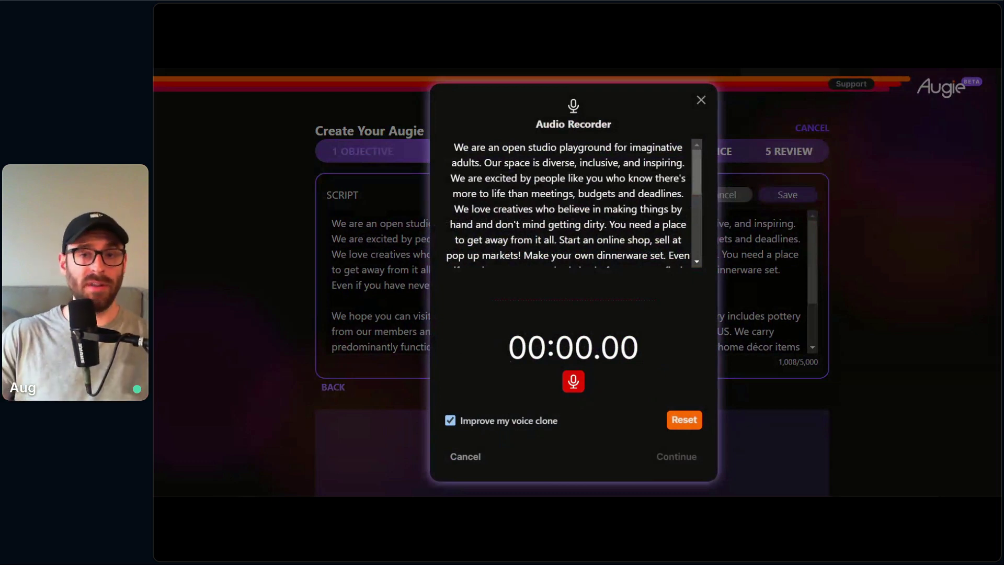
left_click(702, 100)
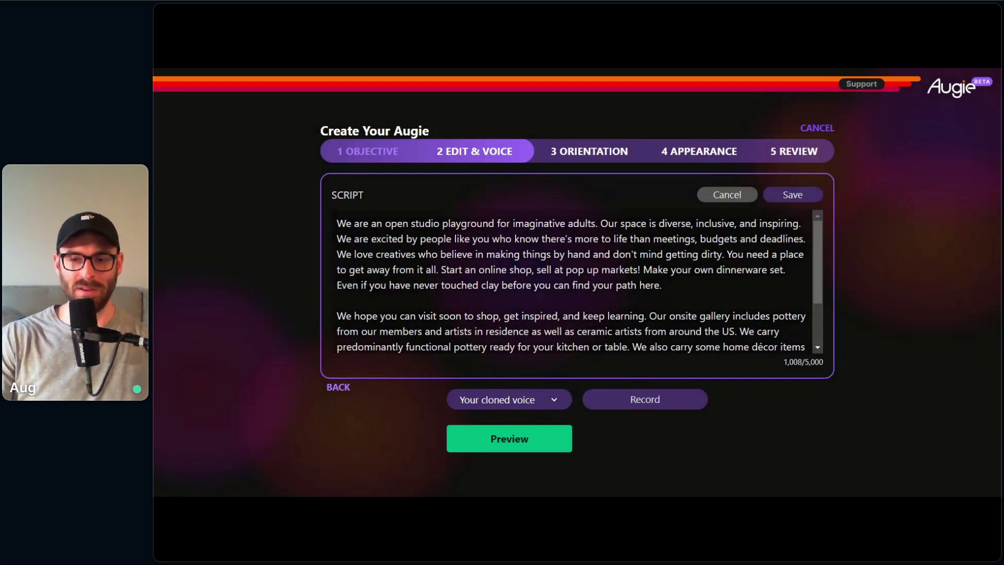
Step: Generate the pottery script's narration preview with the cloned voice and listen to its opening seconds
left_click(520, 440)
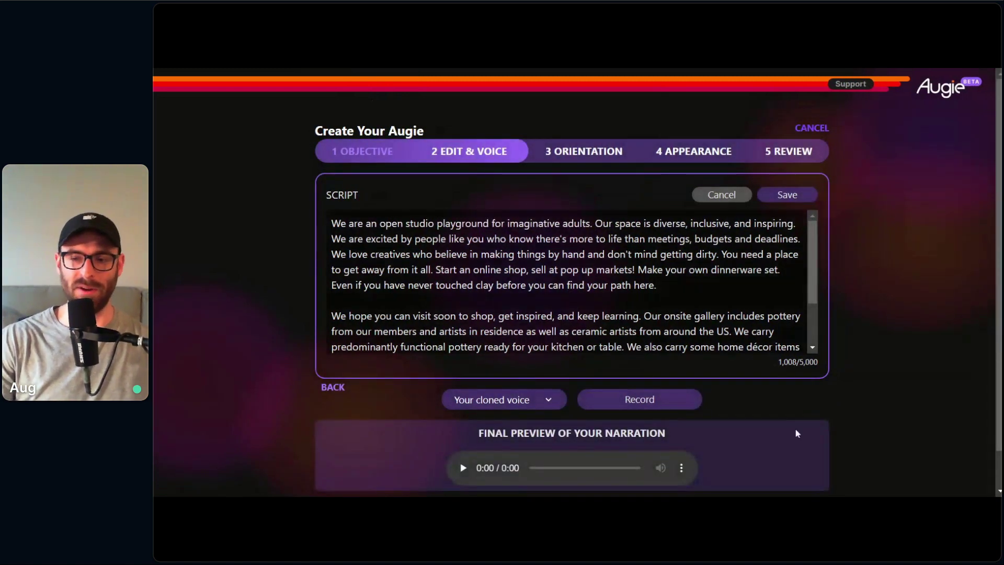
scroll(795, 424, "down", 1)
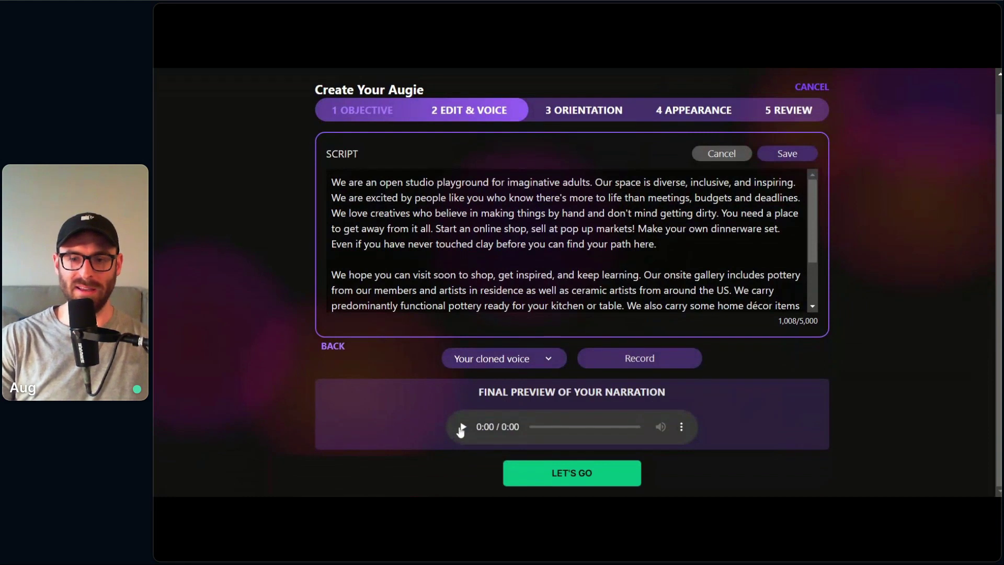
left_click(462, 427)
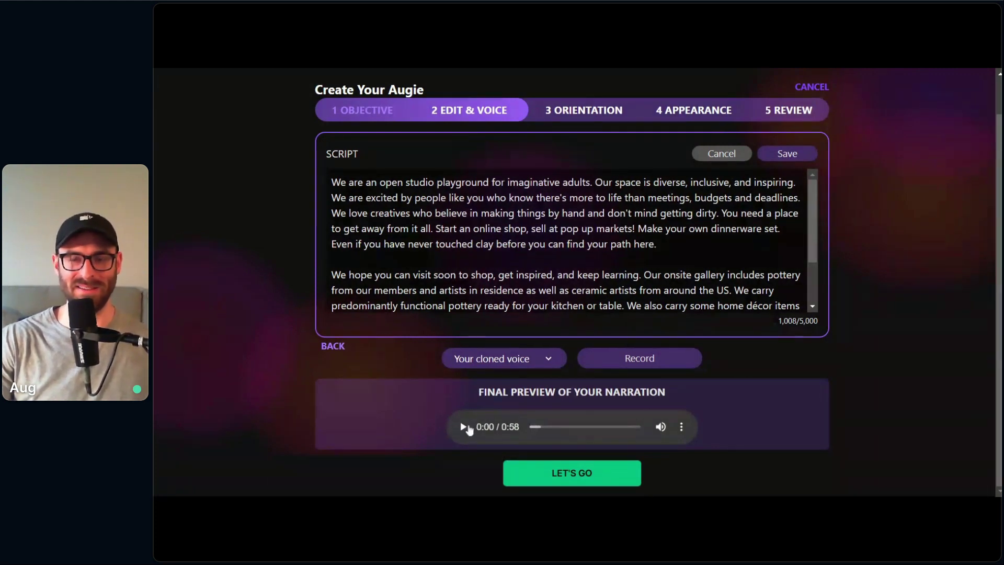
left_click(465, 427)
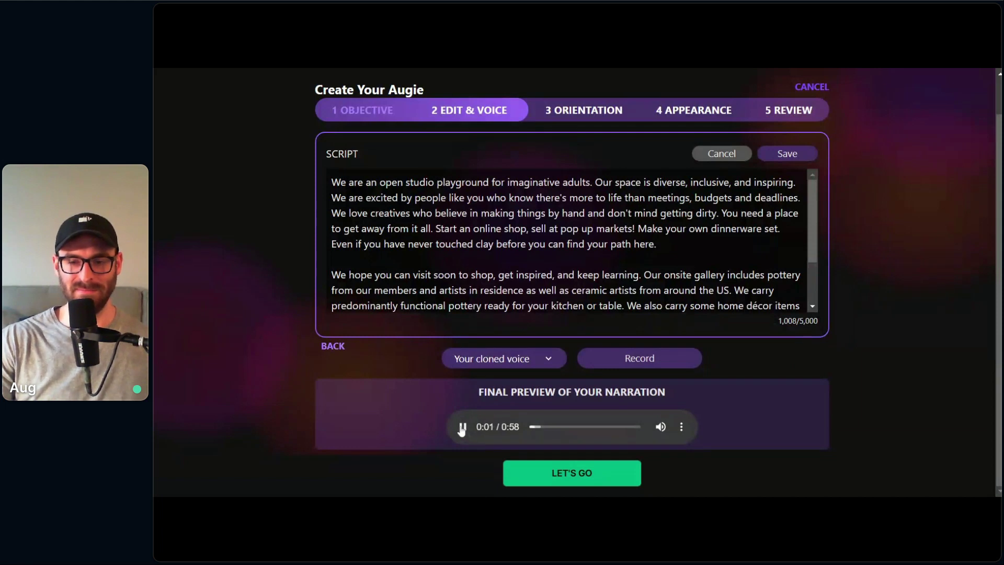
left_click(462, 427)
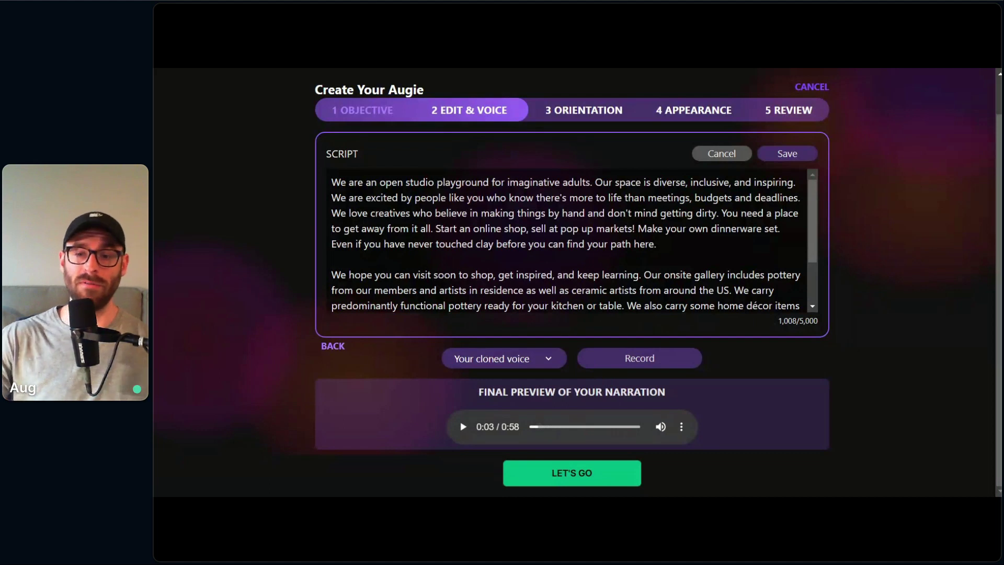
Step: Reopen the audio recorder to examine its voice clone improvement option, and close it without recording
left_click(650, 360)
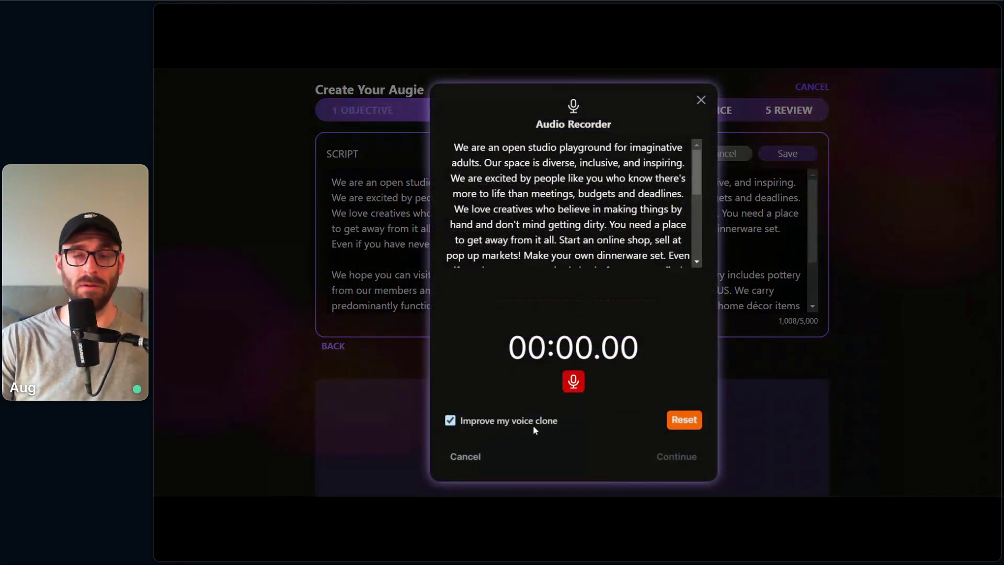
left_click(701, 100)
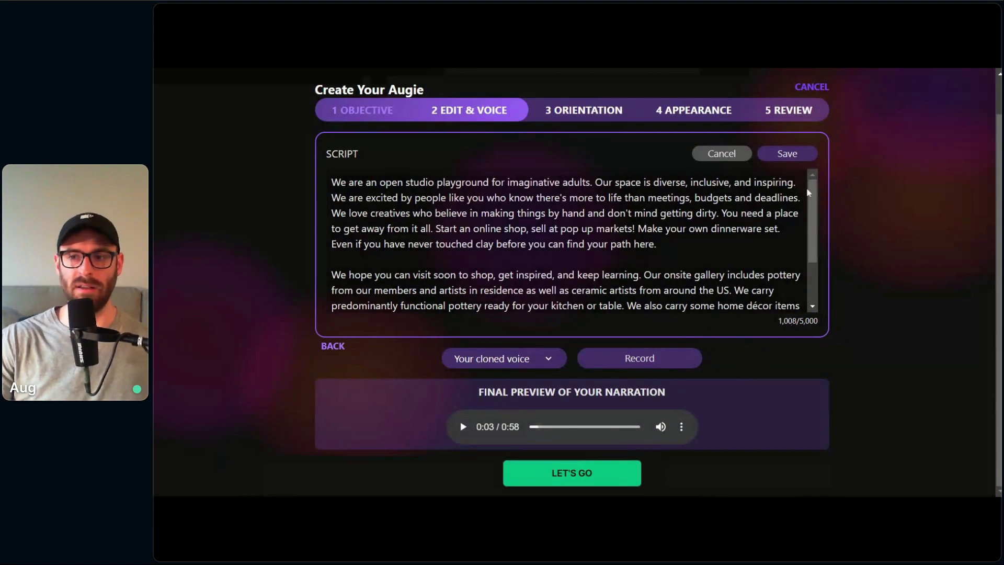
Step: Cancel the creation of the pottery script Augie and leave the creation wizard
scroll(839, 171, "up", 1)
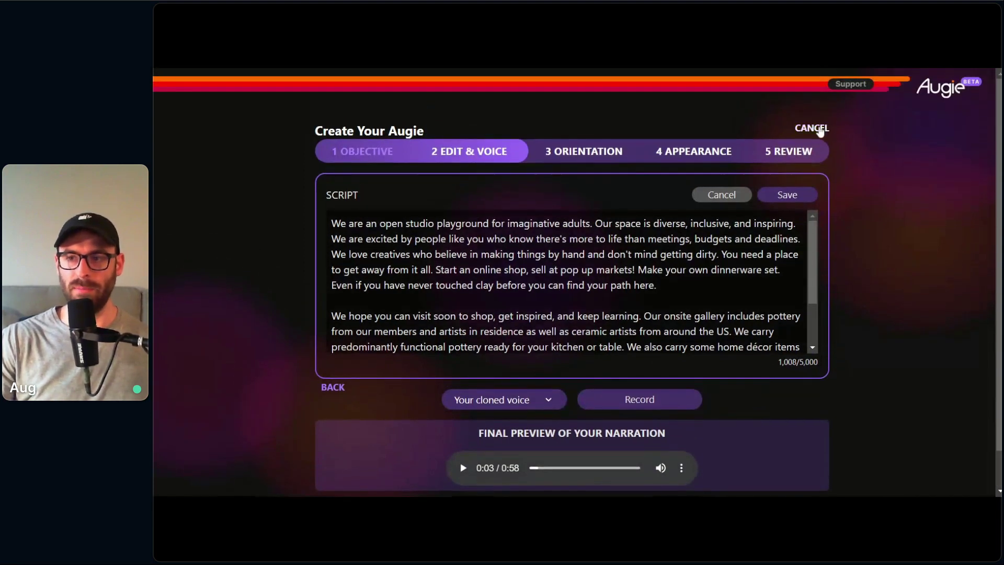
left_click(815, 128)
left_click(756, 134)
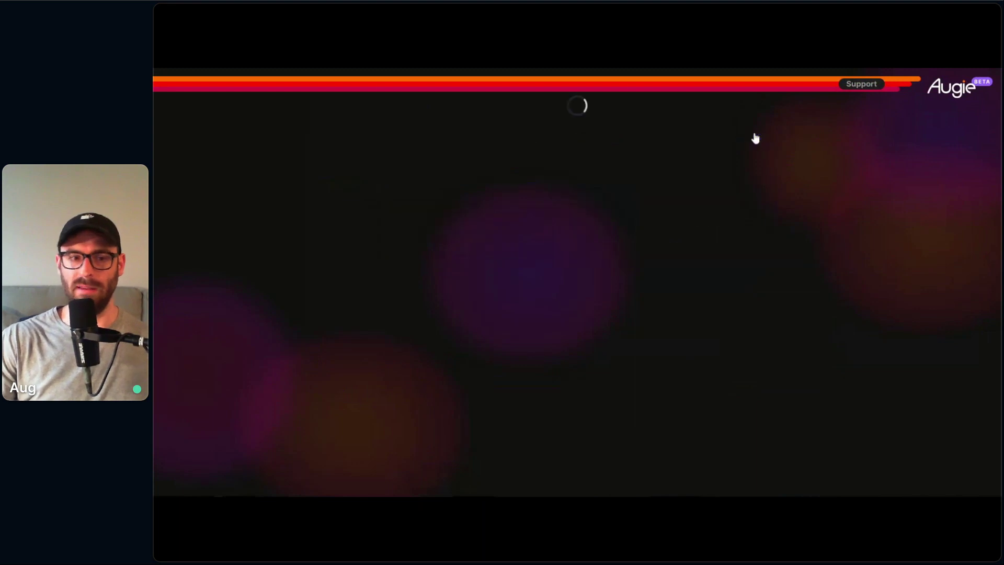